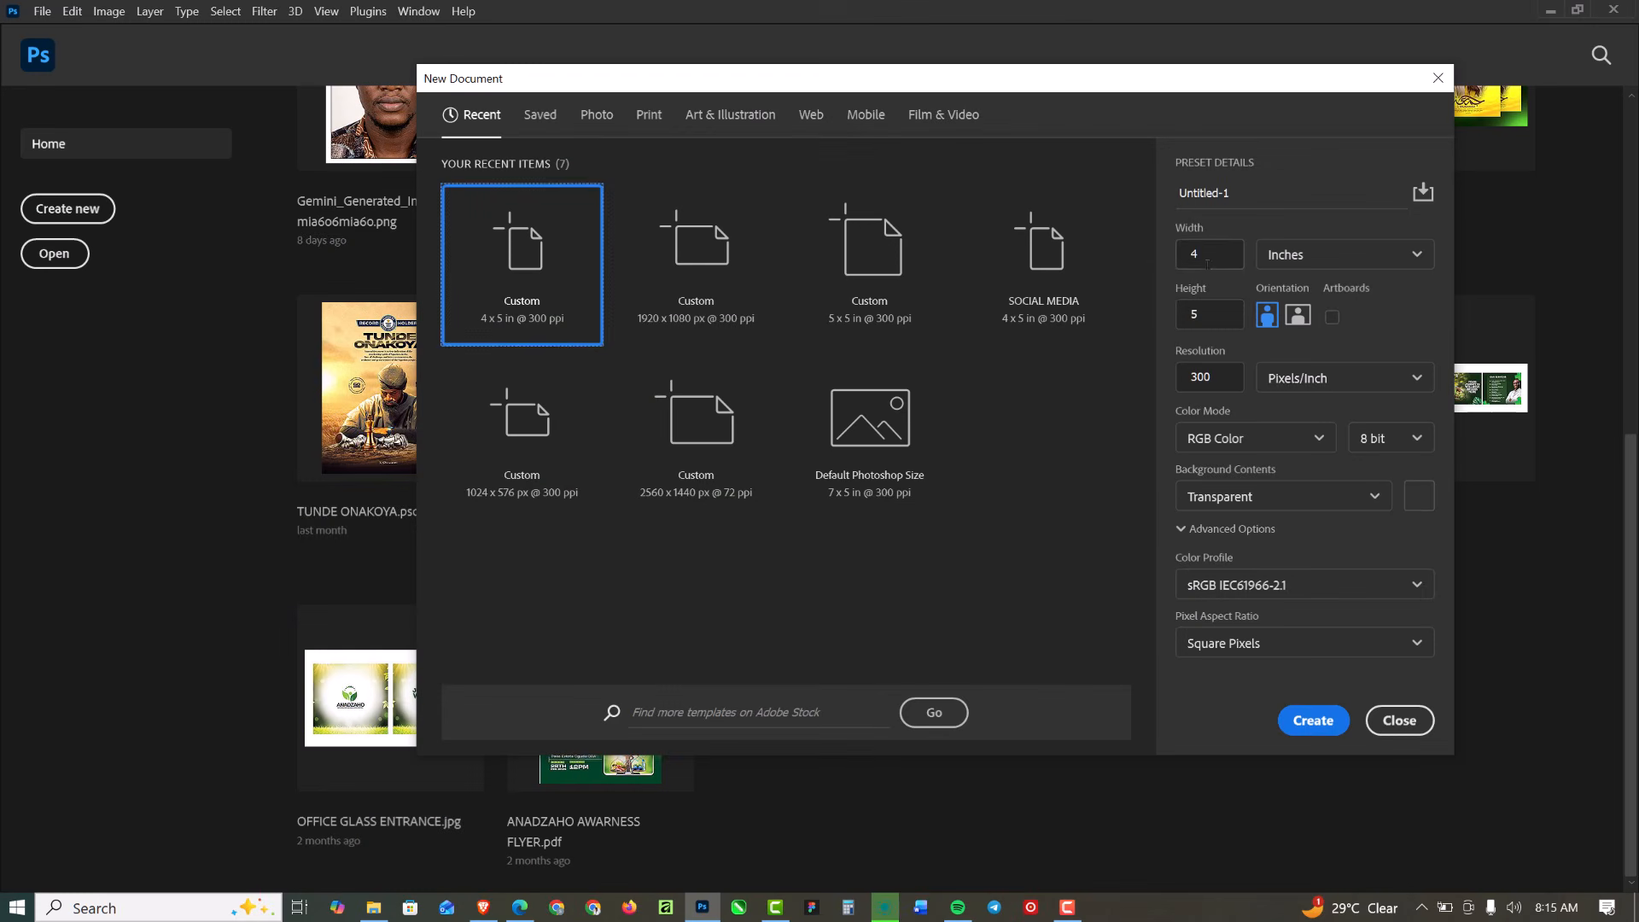
Create a new 4 x 5 inch document at 300 pixels per inch named FLYER
double_click(1182, 255)
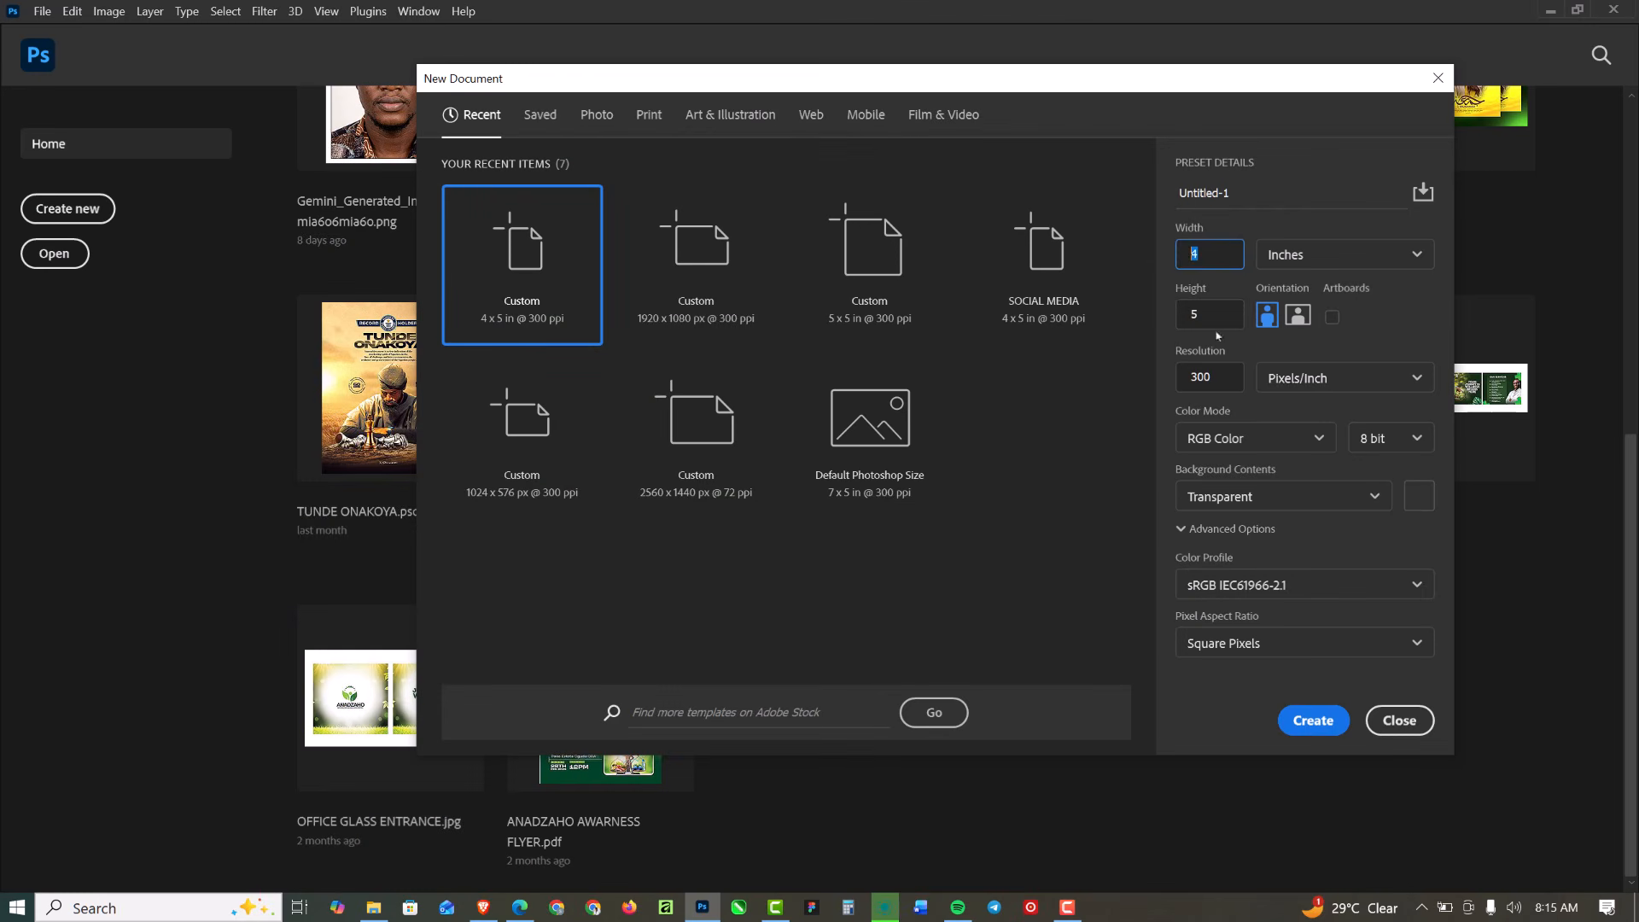
key(Tab)
click(1238, 197)
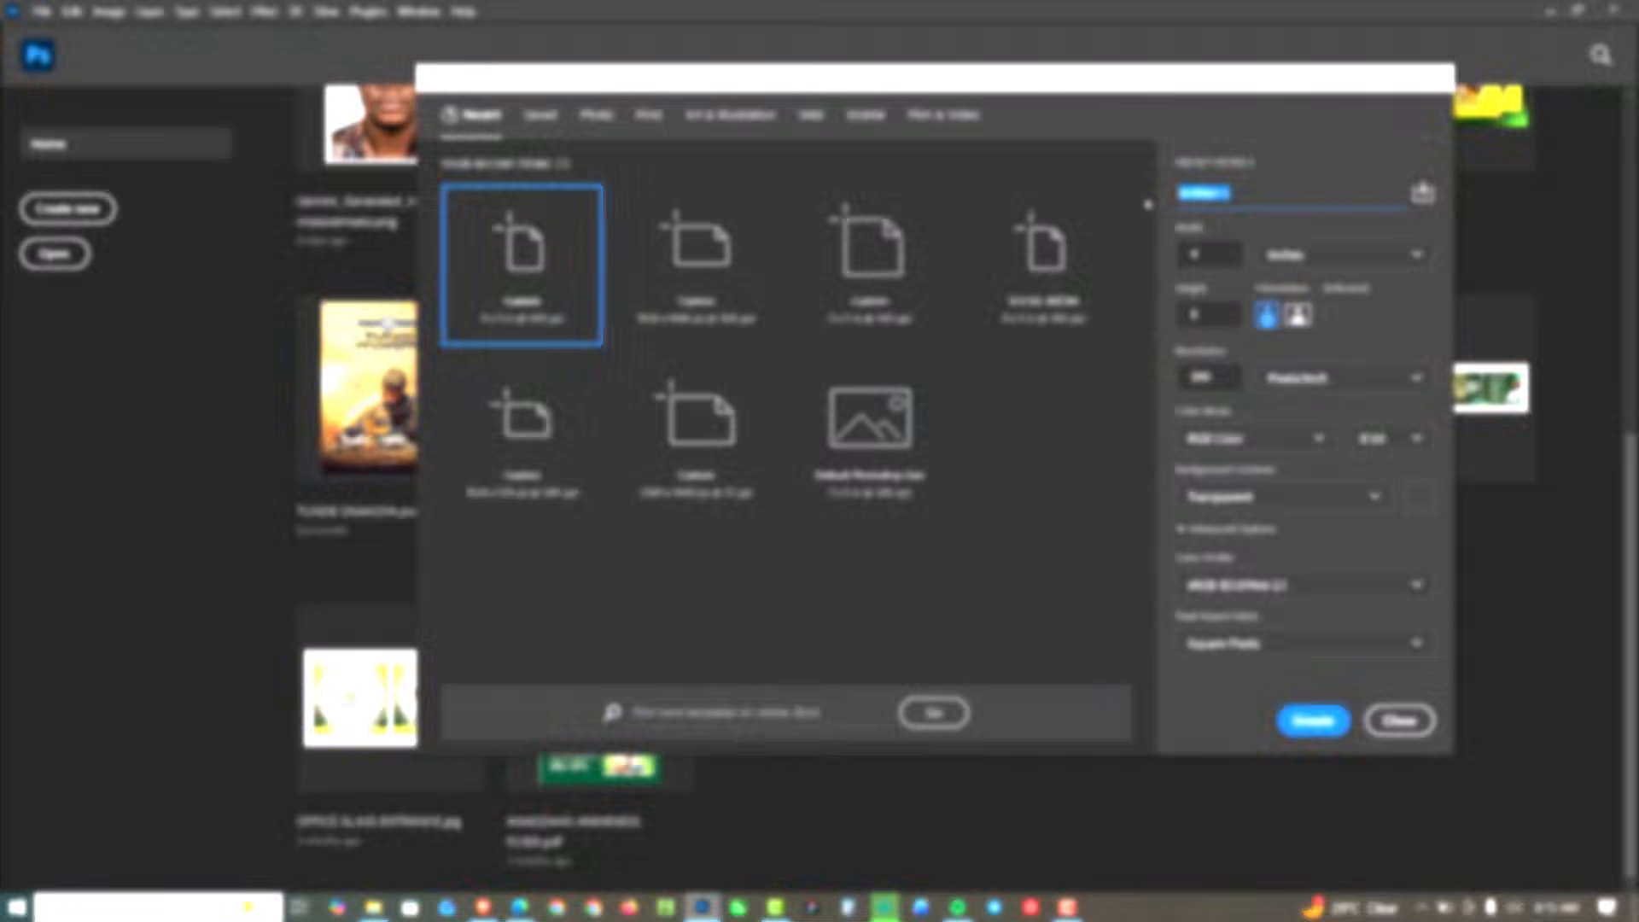
text(FL)
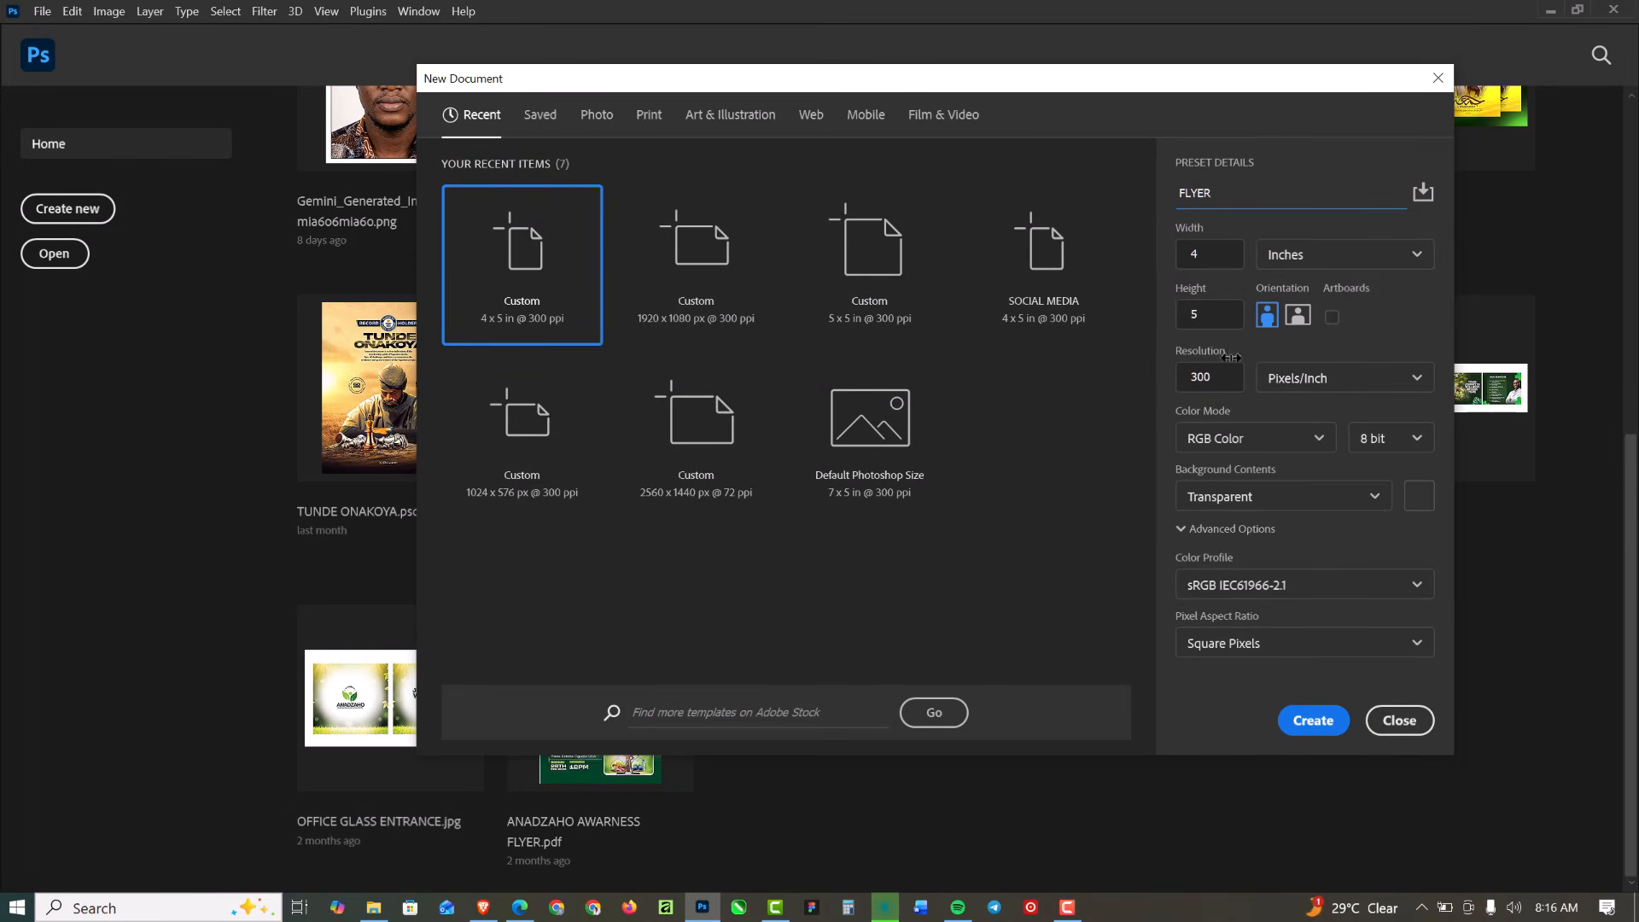
text(YER)
drag(1223, 376, 1205, 376)
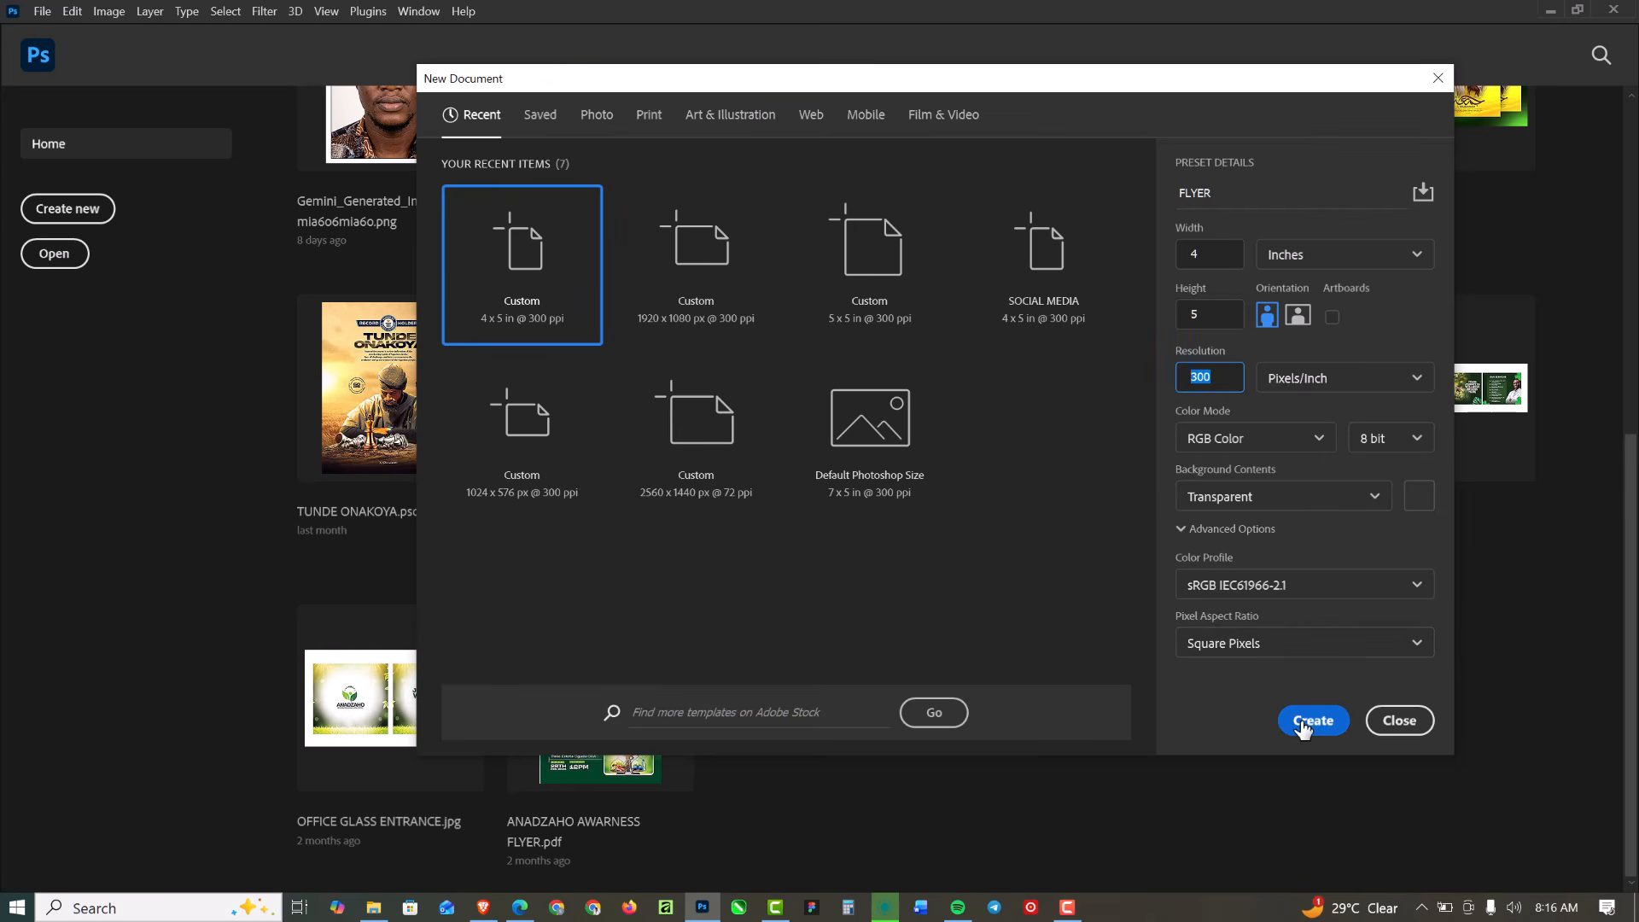
click(1304, 722)
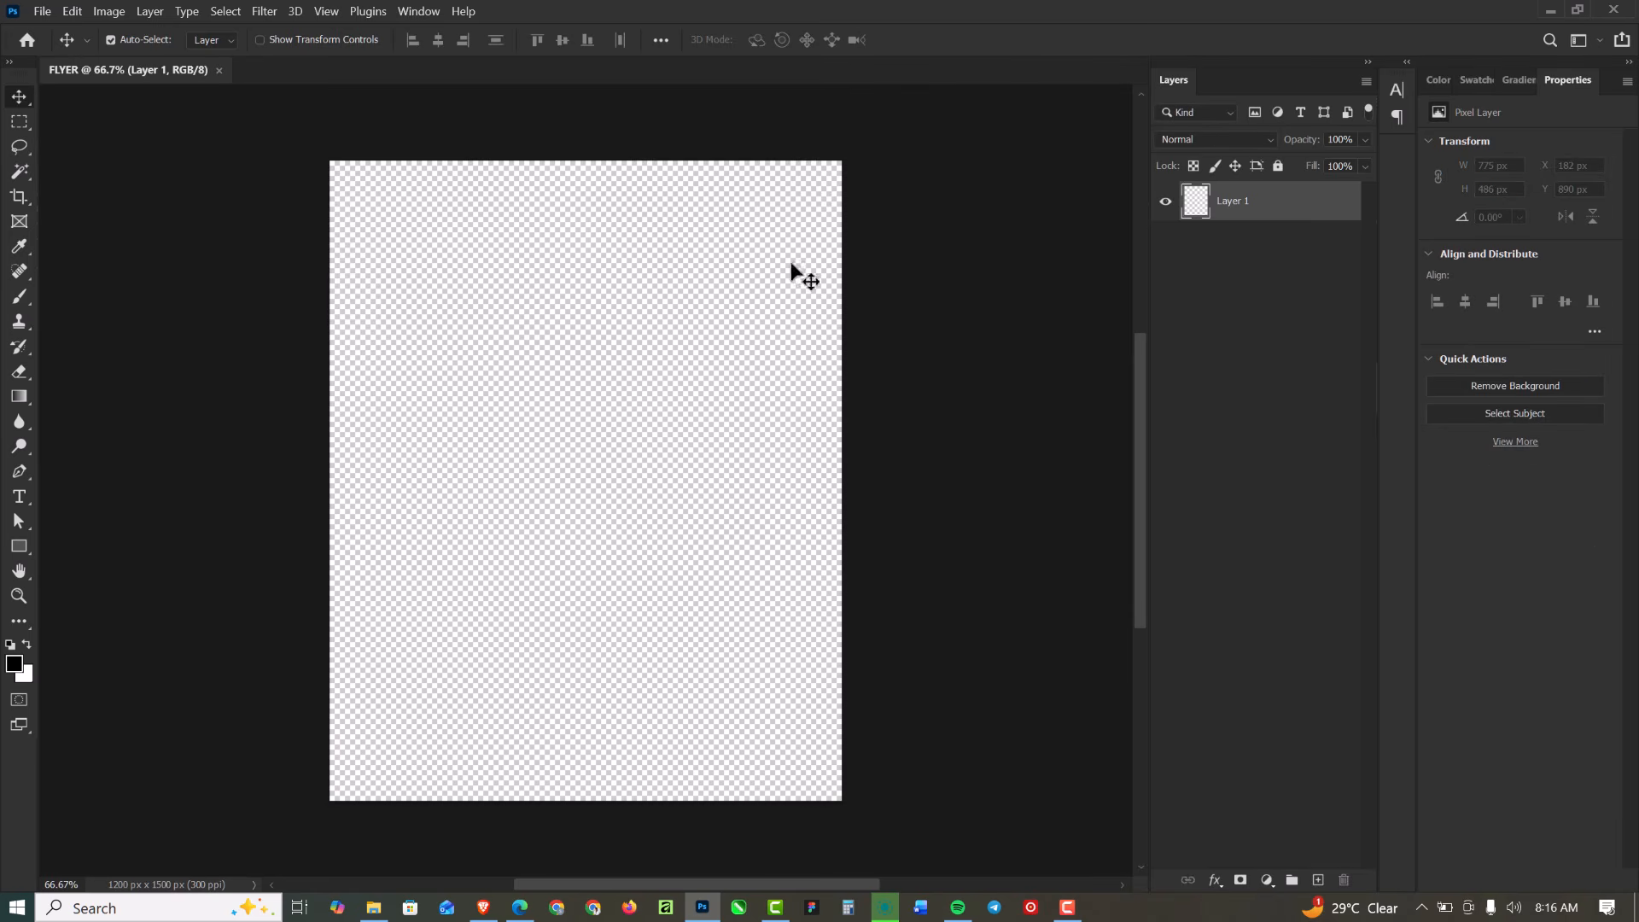
Add a Solid Color fill layer in very dark green, #031000, as the flyer's background
click(1264, 881)
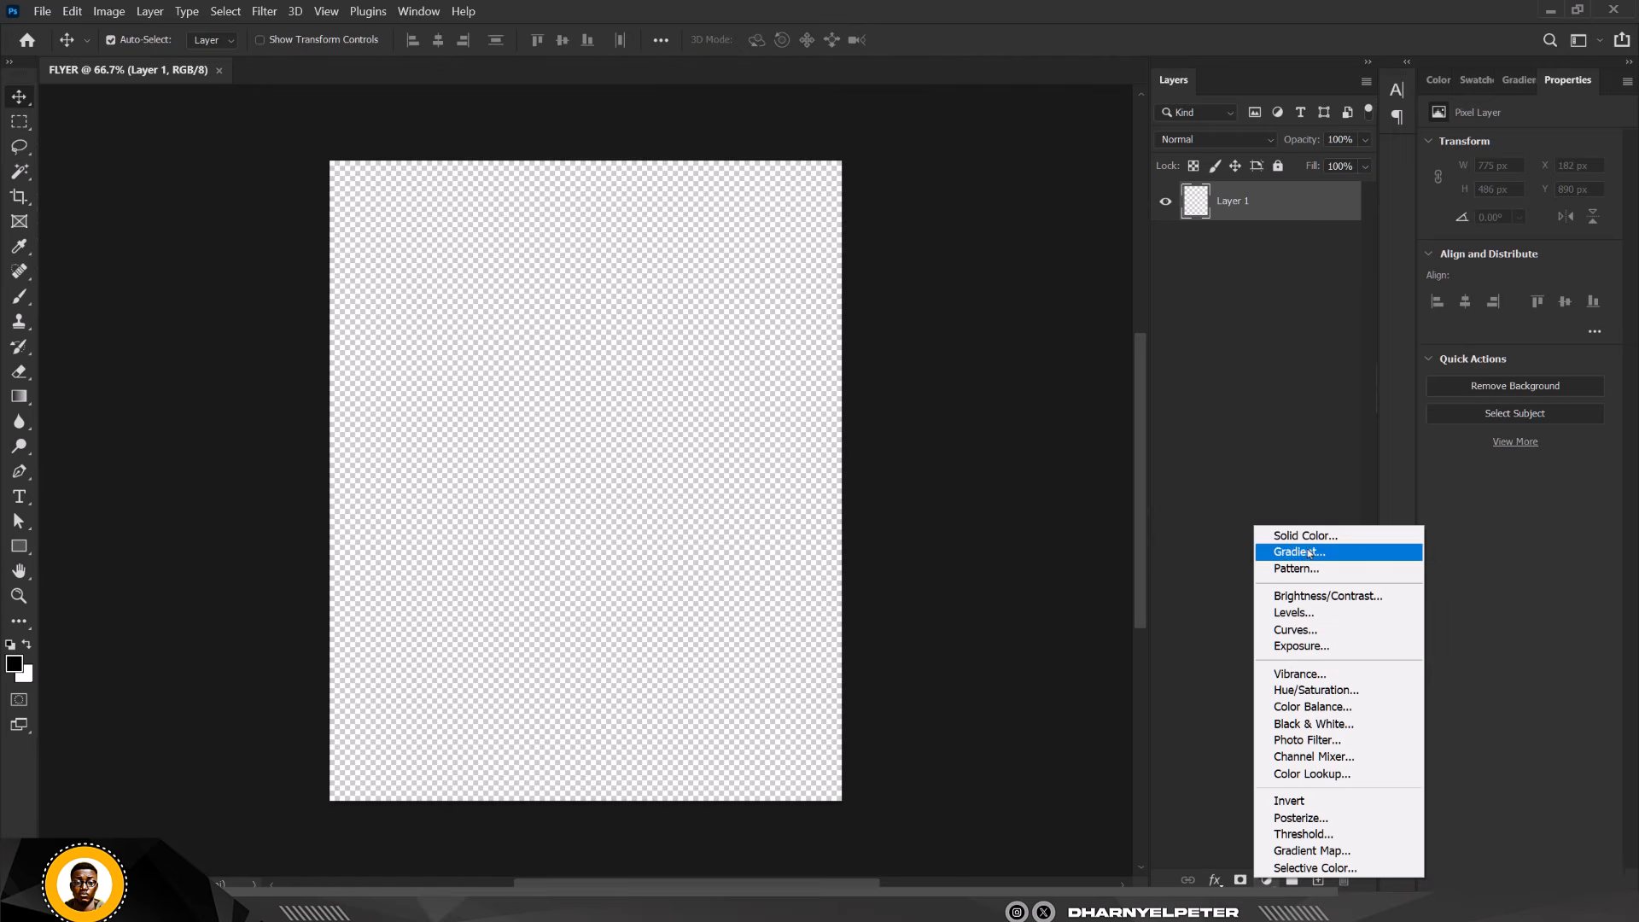
click(1309, 532)
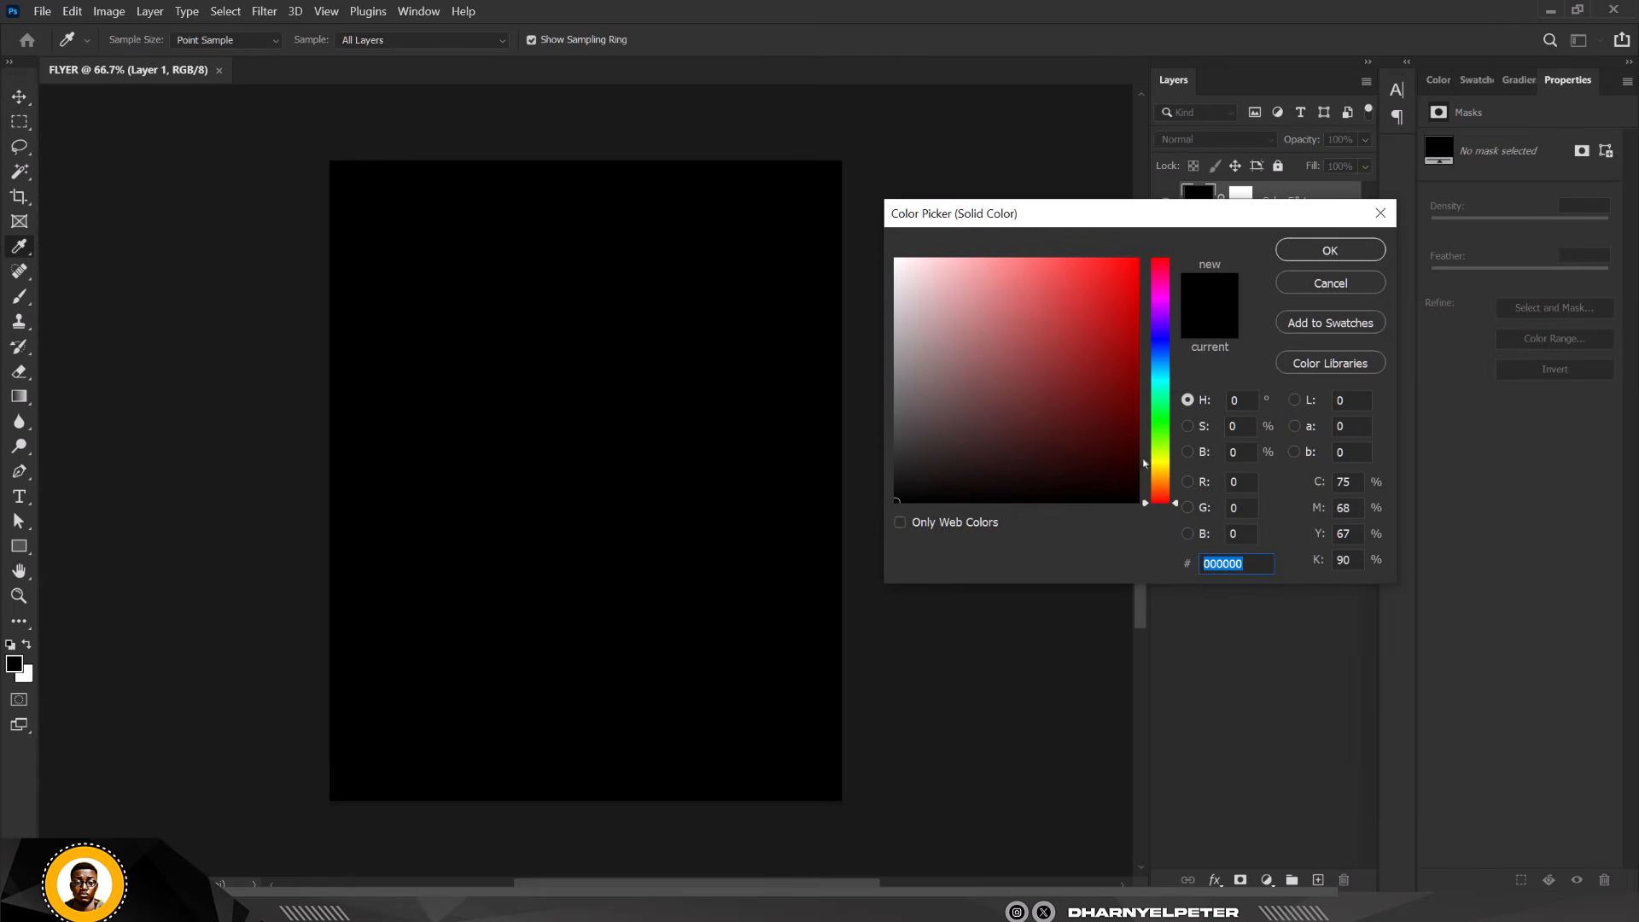
click(1161, 433)
mouse_move(1107, 475)
mouse_down()
mouse_move(1116, 458)
mouse_move(1132, 487)
mouse_up()
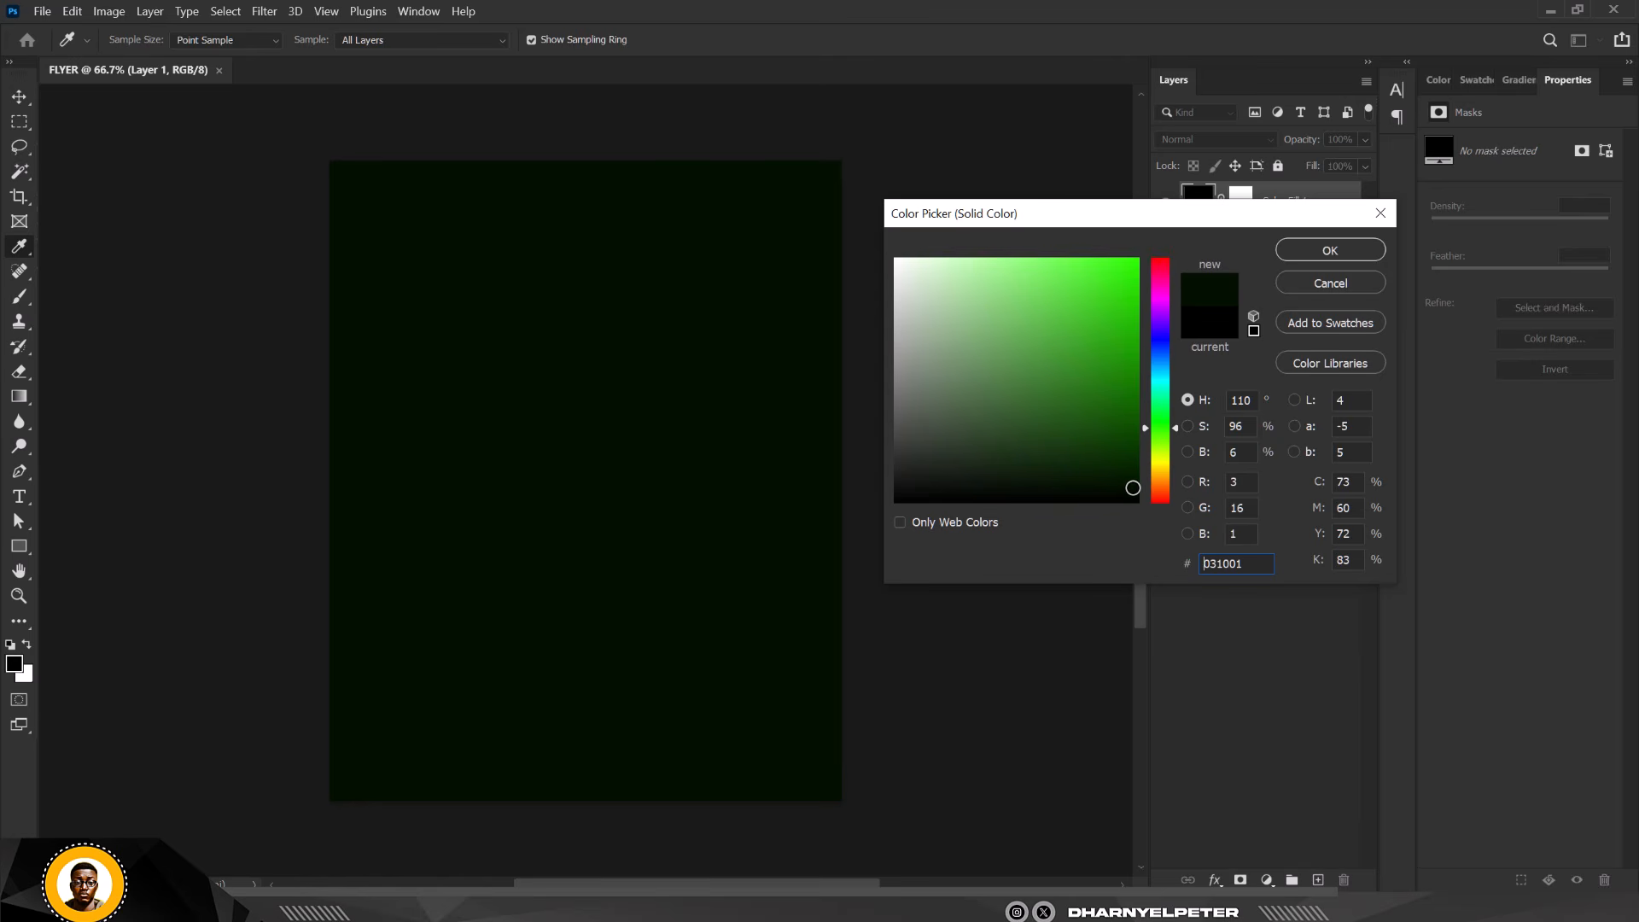
drag(1134, 488, 1135, 487)
drag(1262, 569, 1093, 563)
click(1332, 250)
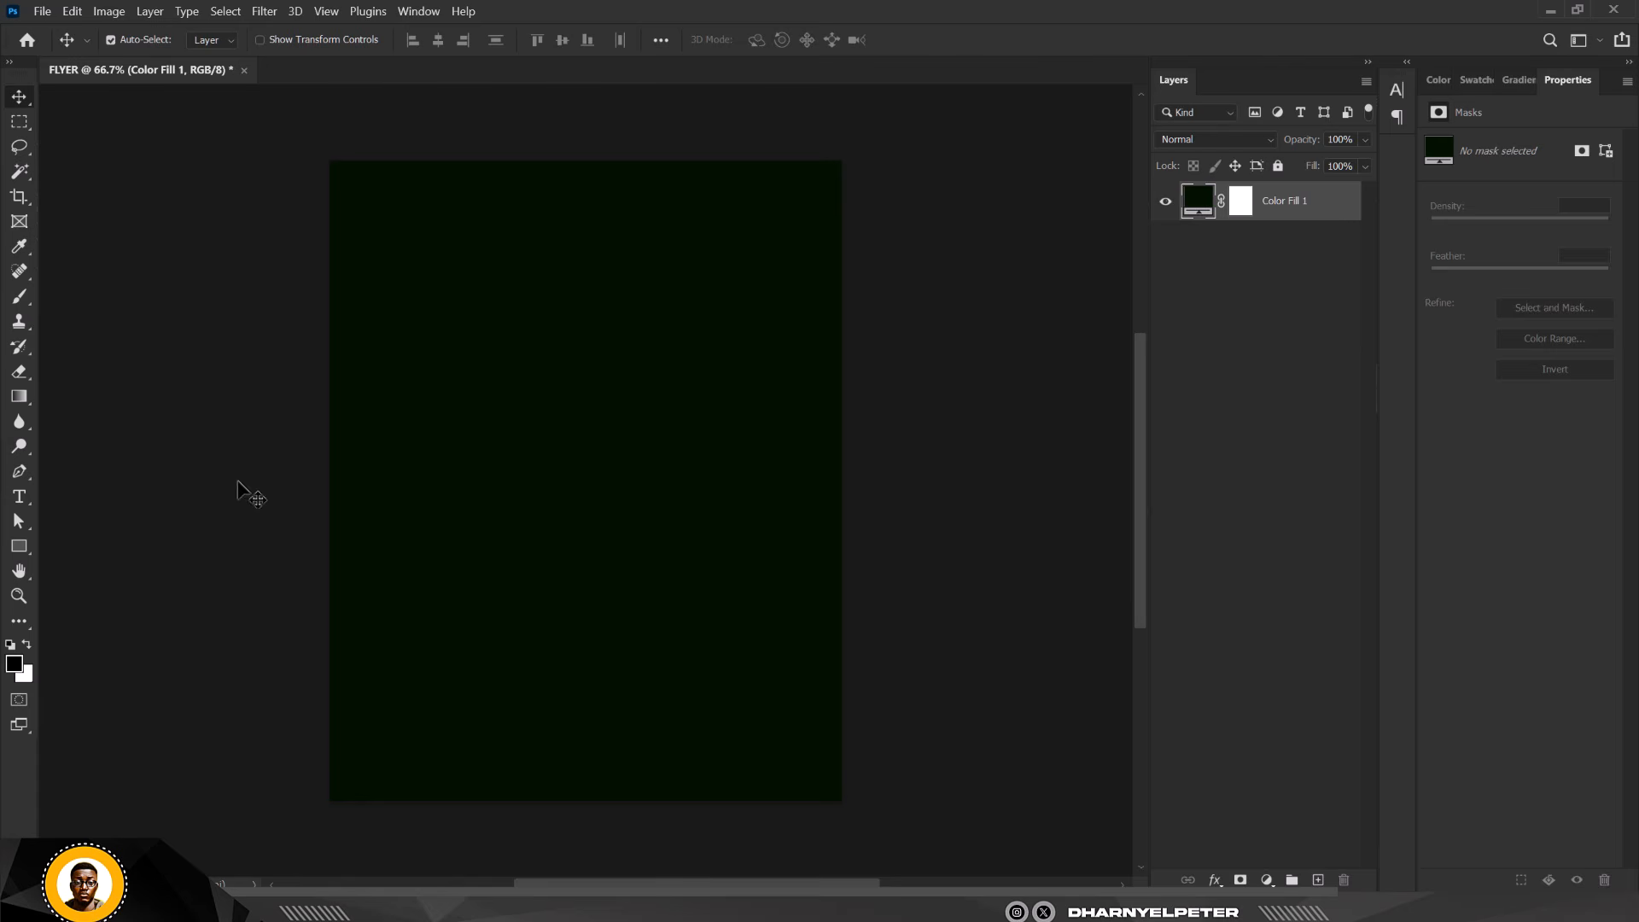
Set the foreground color to the canvas's dark green and the background color to bright green #37ee0d
click(14, 666)
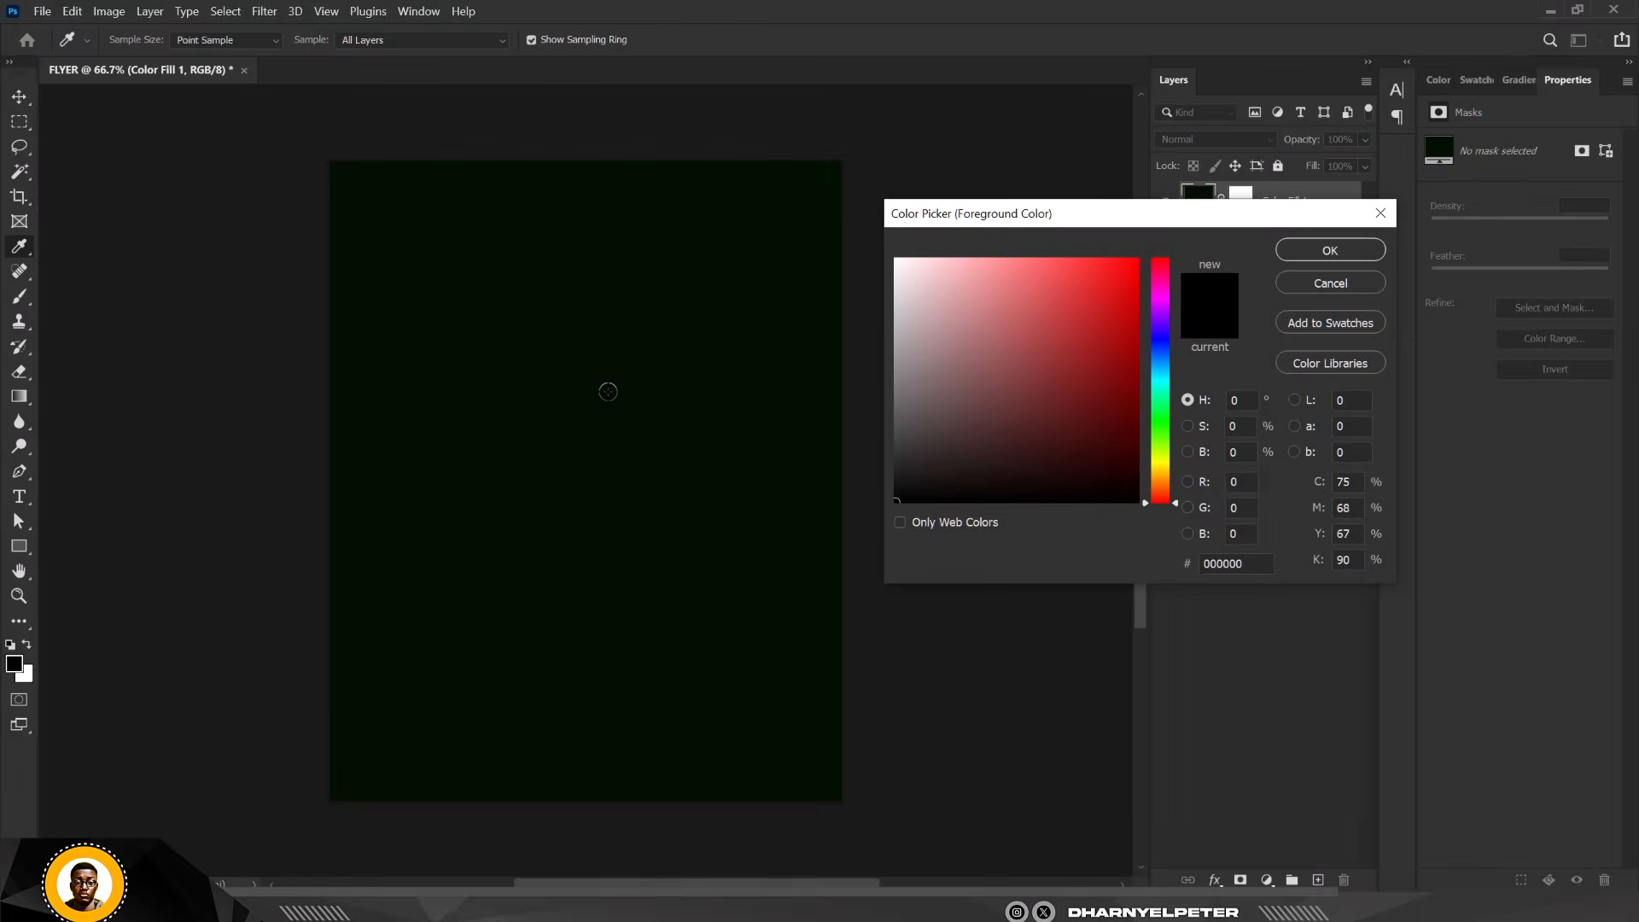
click(1330, 250)
click(28, 674)
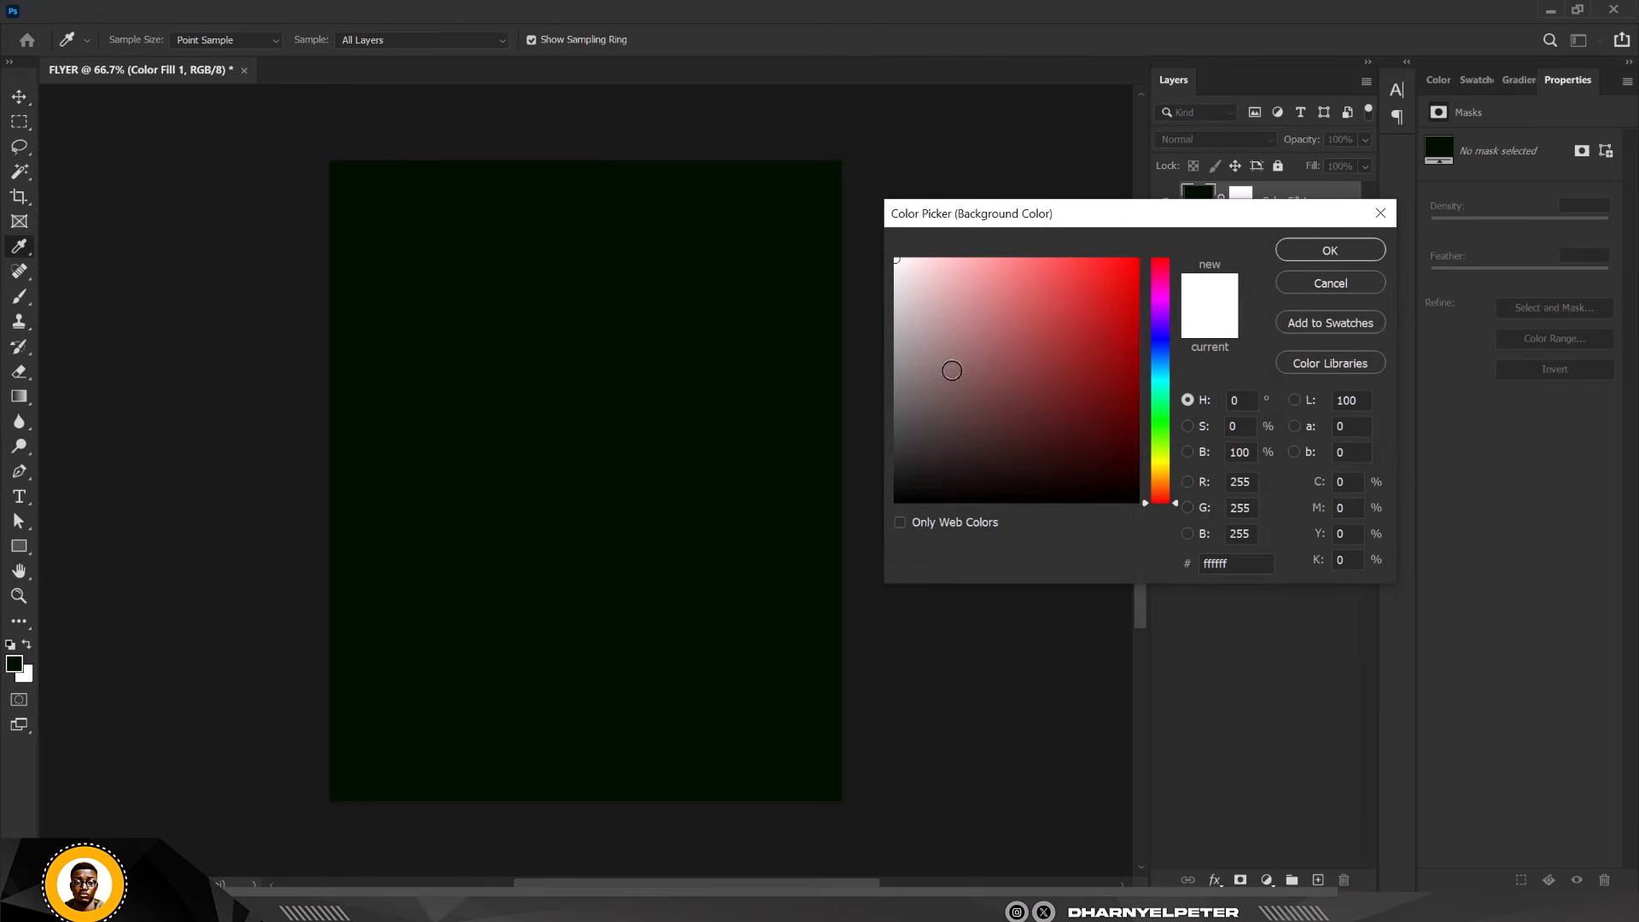
click(696, 441)
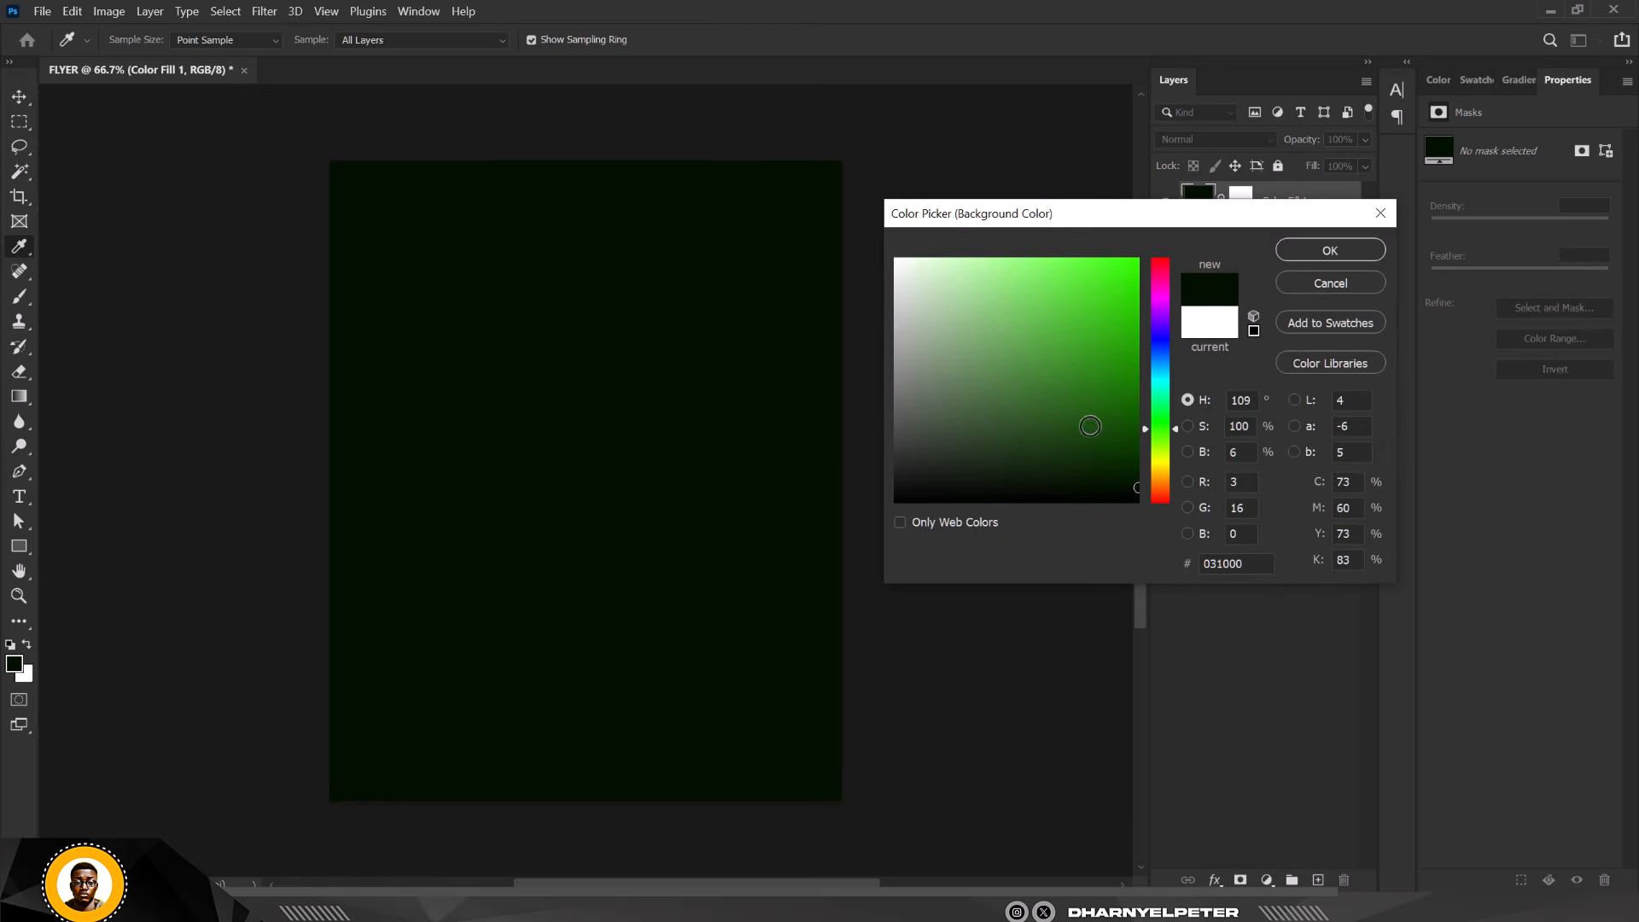
click(1127, 274)
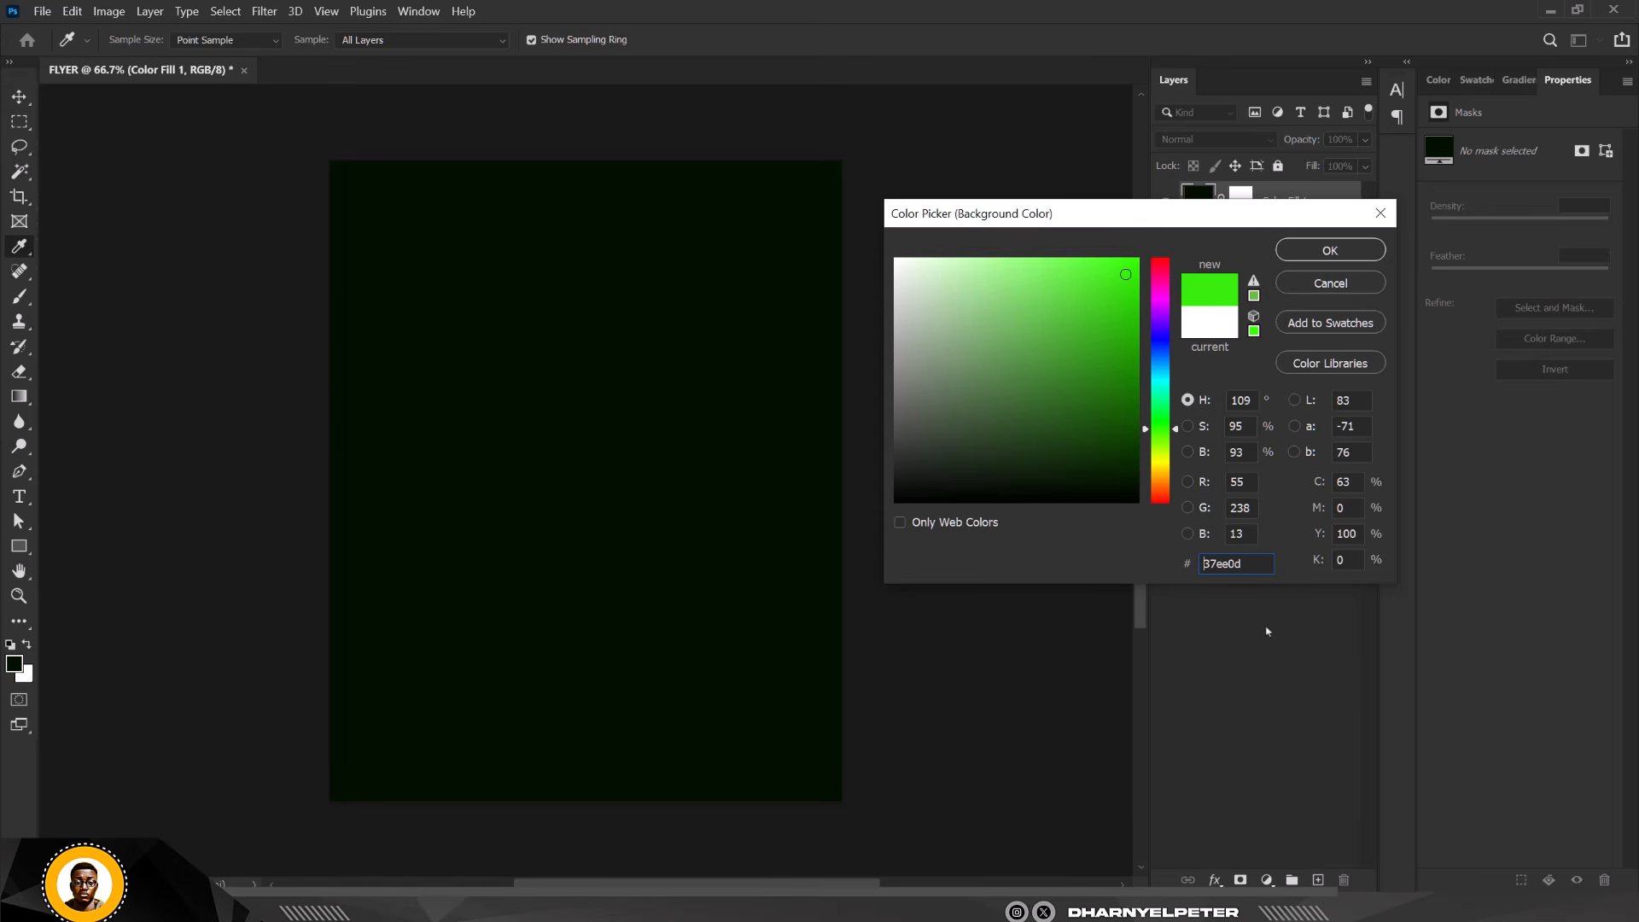
drag(1245, 571, 1146, 564)
click(1349, 251)
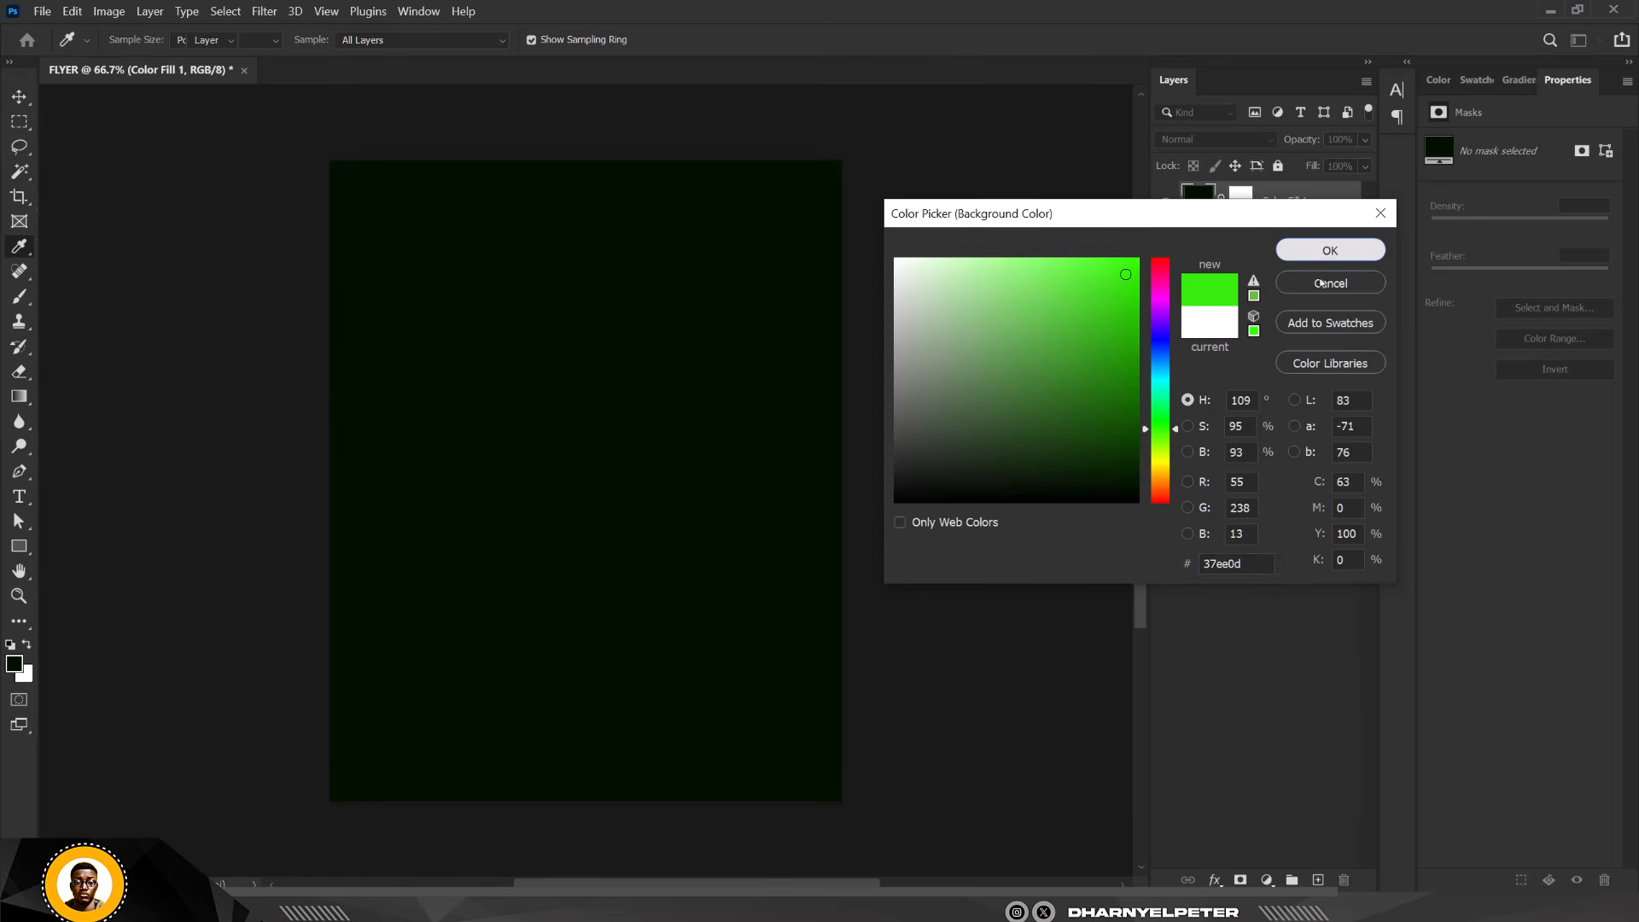
key(v)
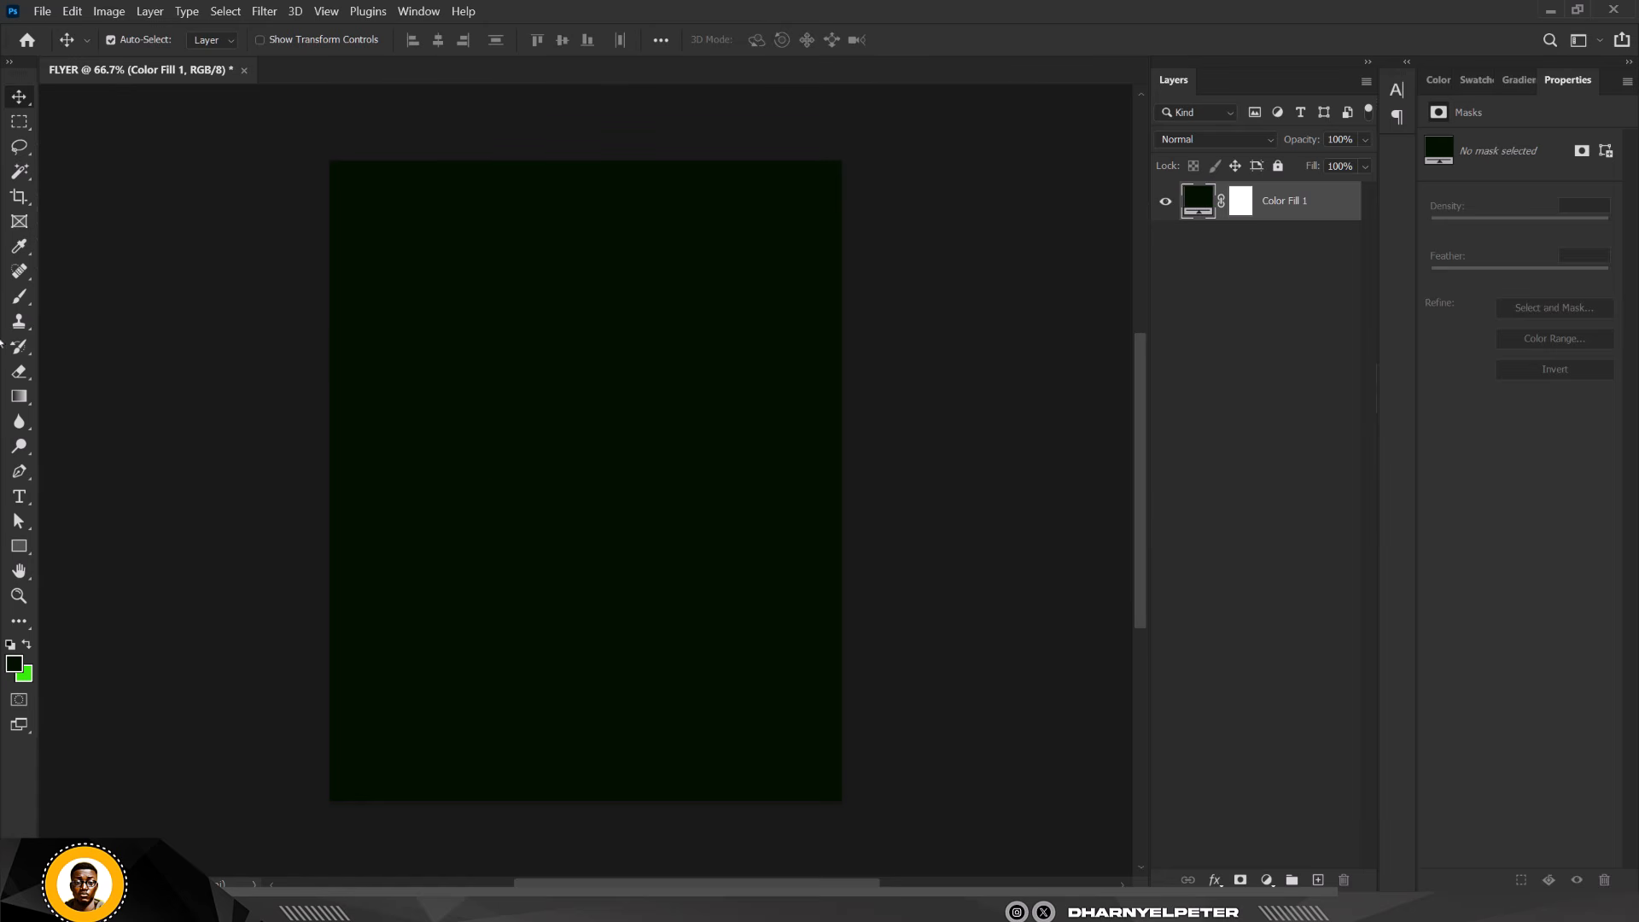
Draw a vertical rectangle about 724 by 1643 px extending past the canvas's upper and lower edges, and fill it with bright green #37ee0d
drag(15, 543, 86, 550)
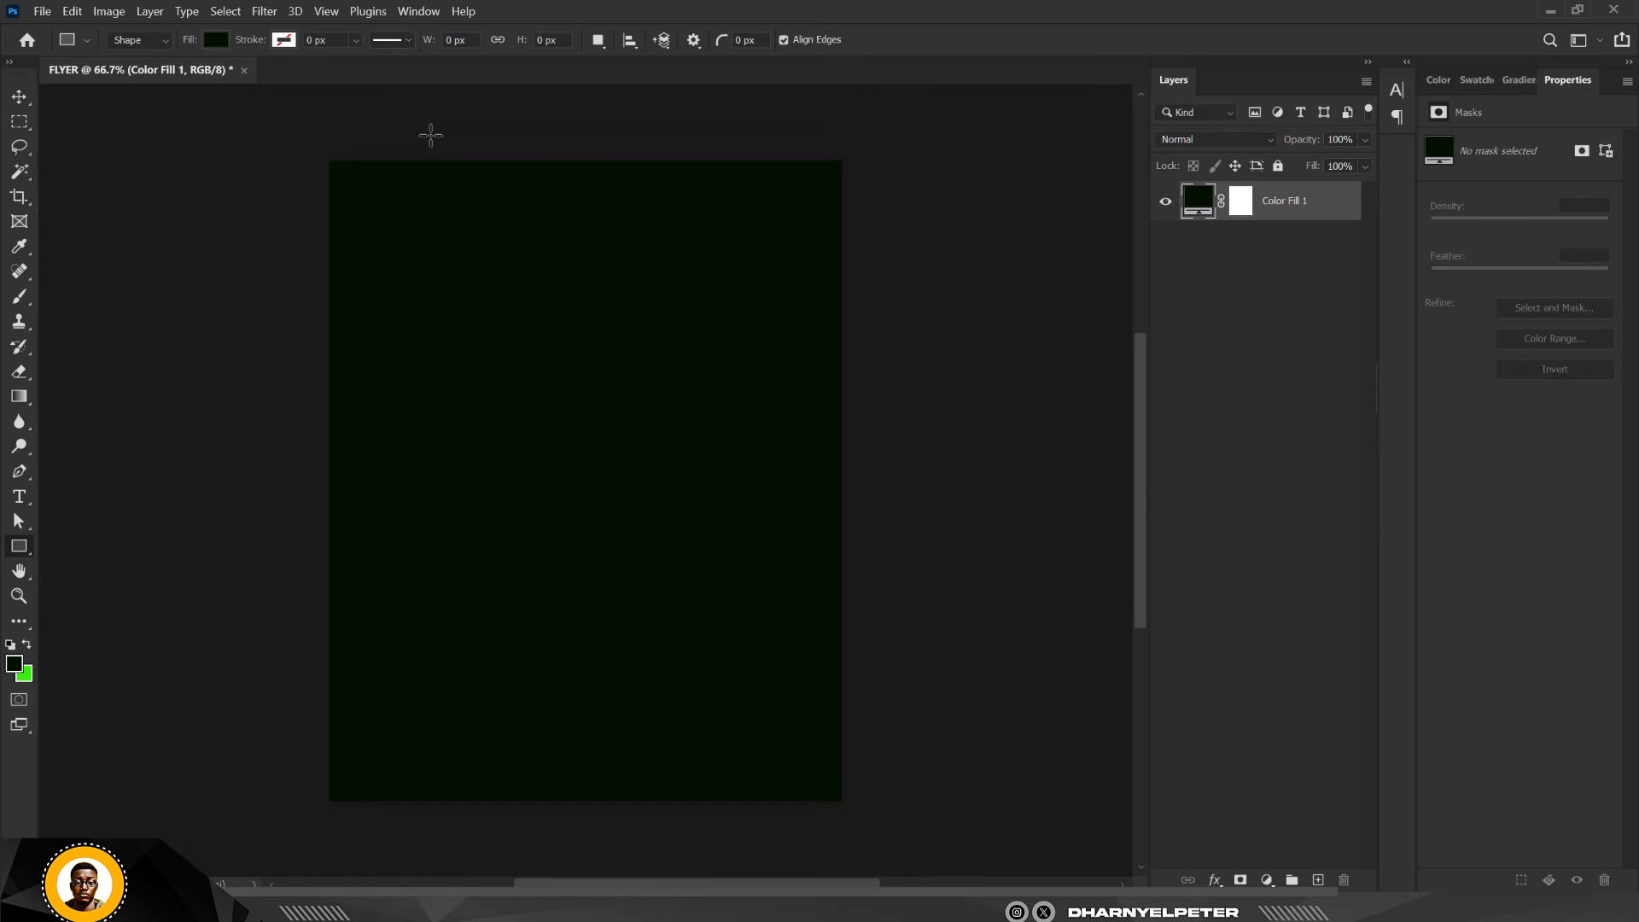
drag(422, 129, 732, 830)
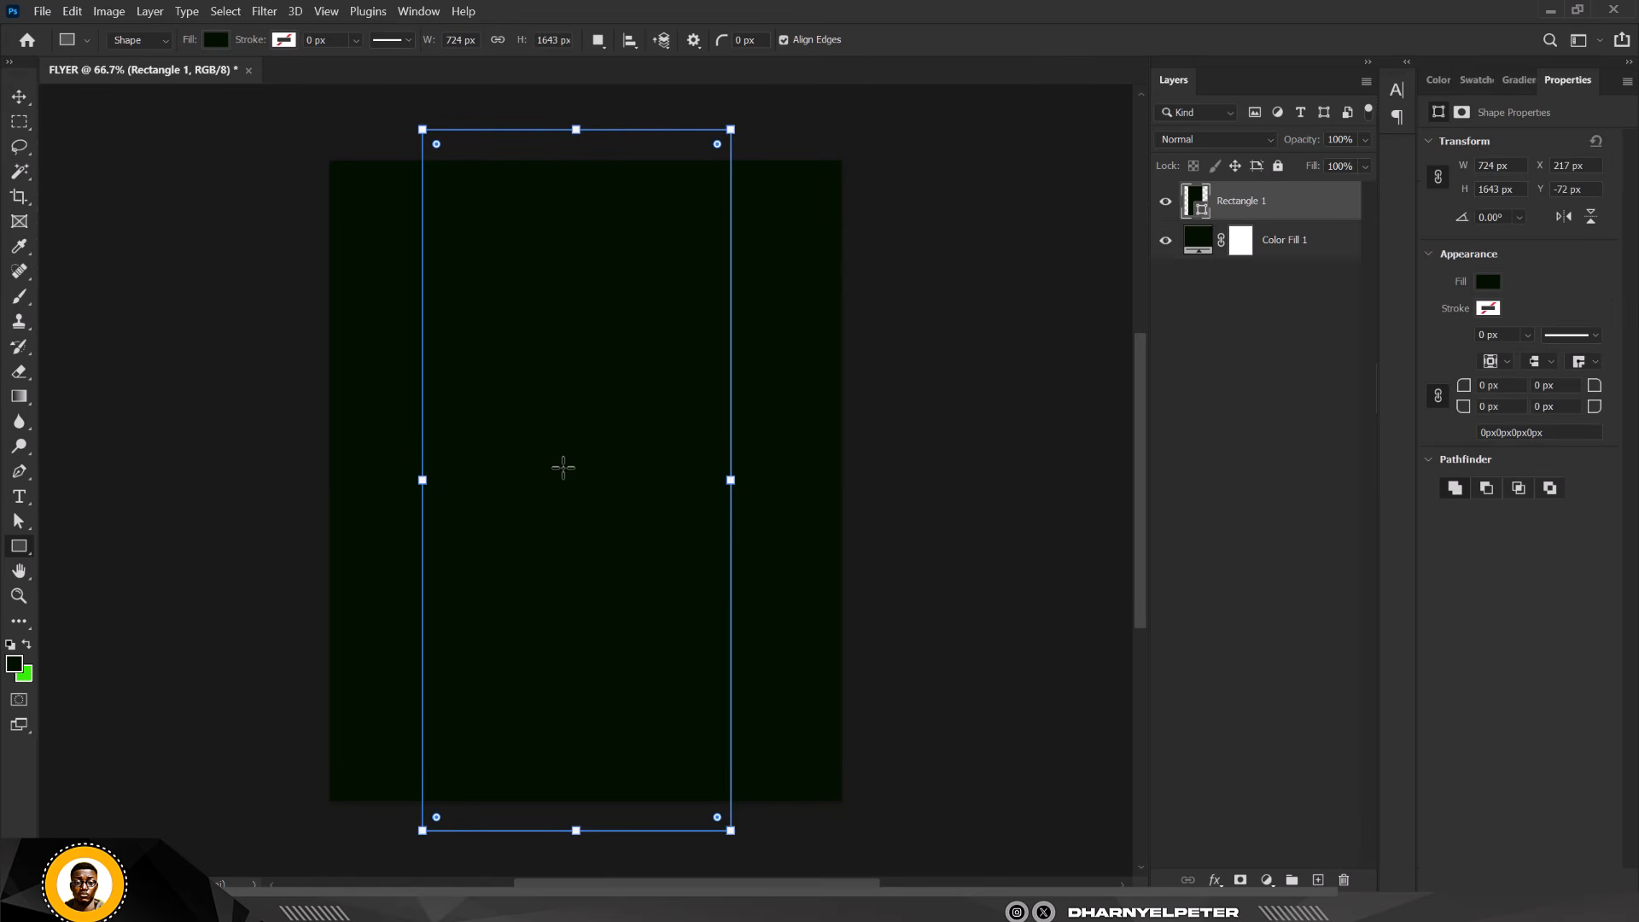
double_click(1202, 213)
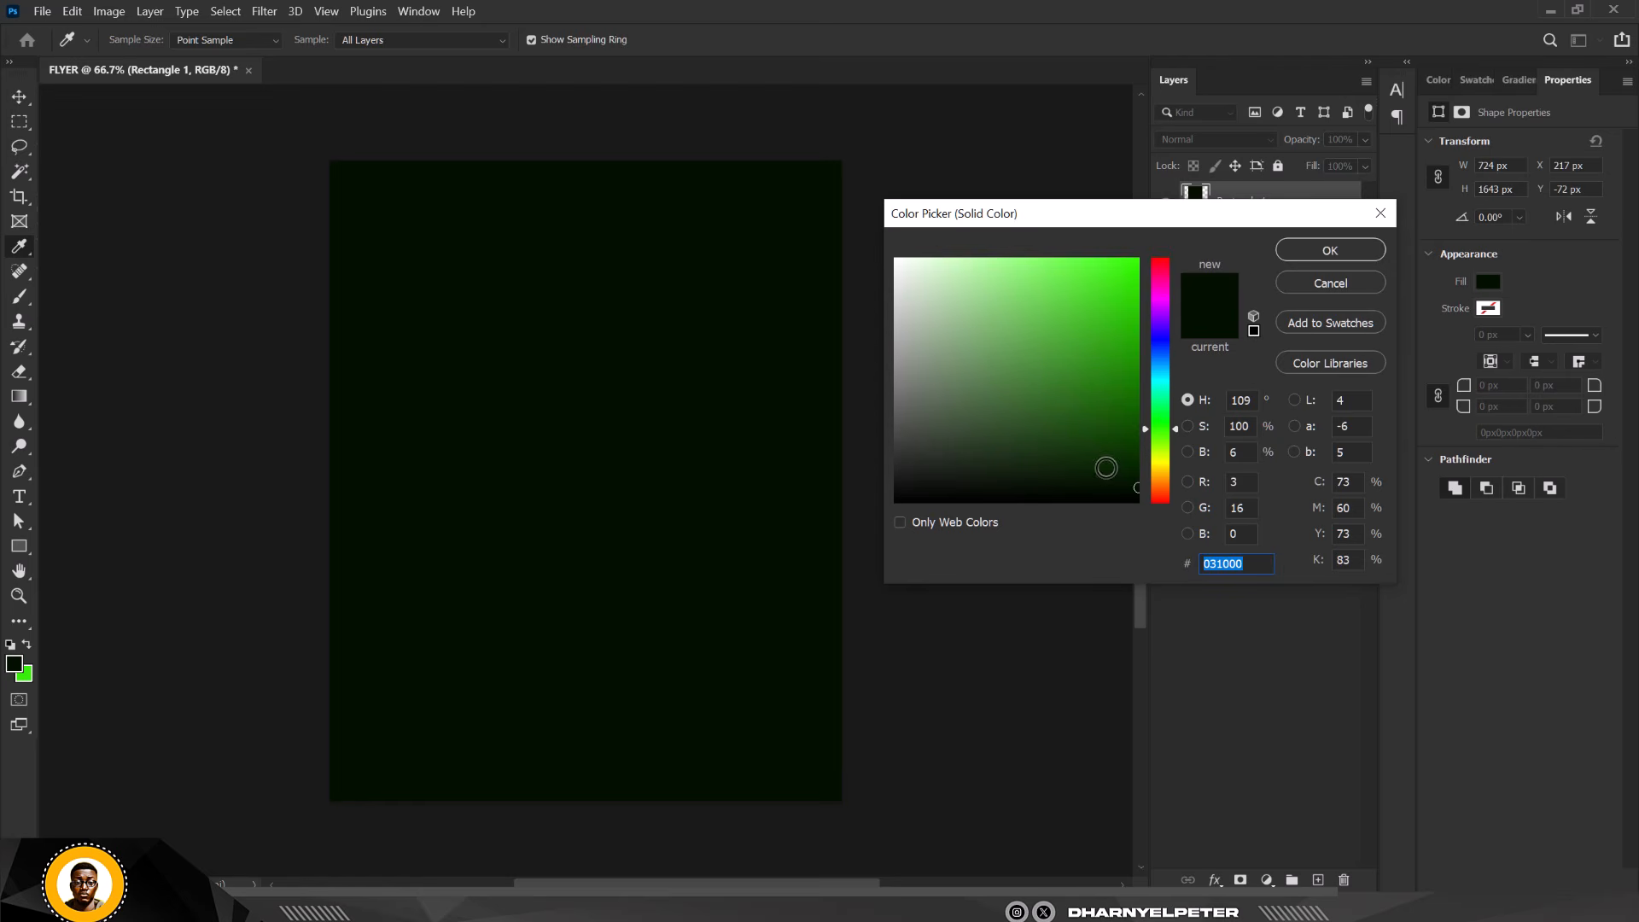
drag(1107, 468, 1115, 359)
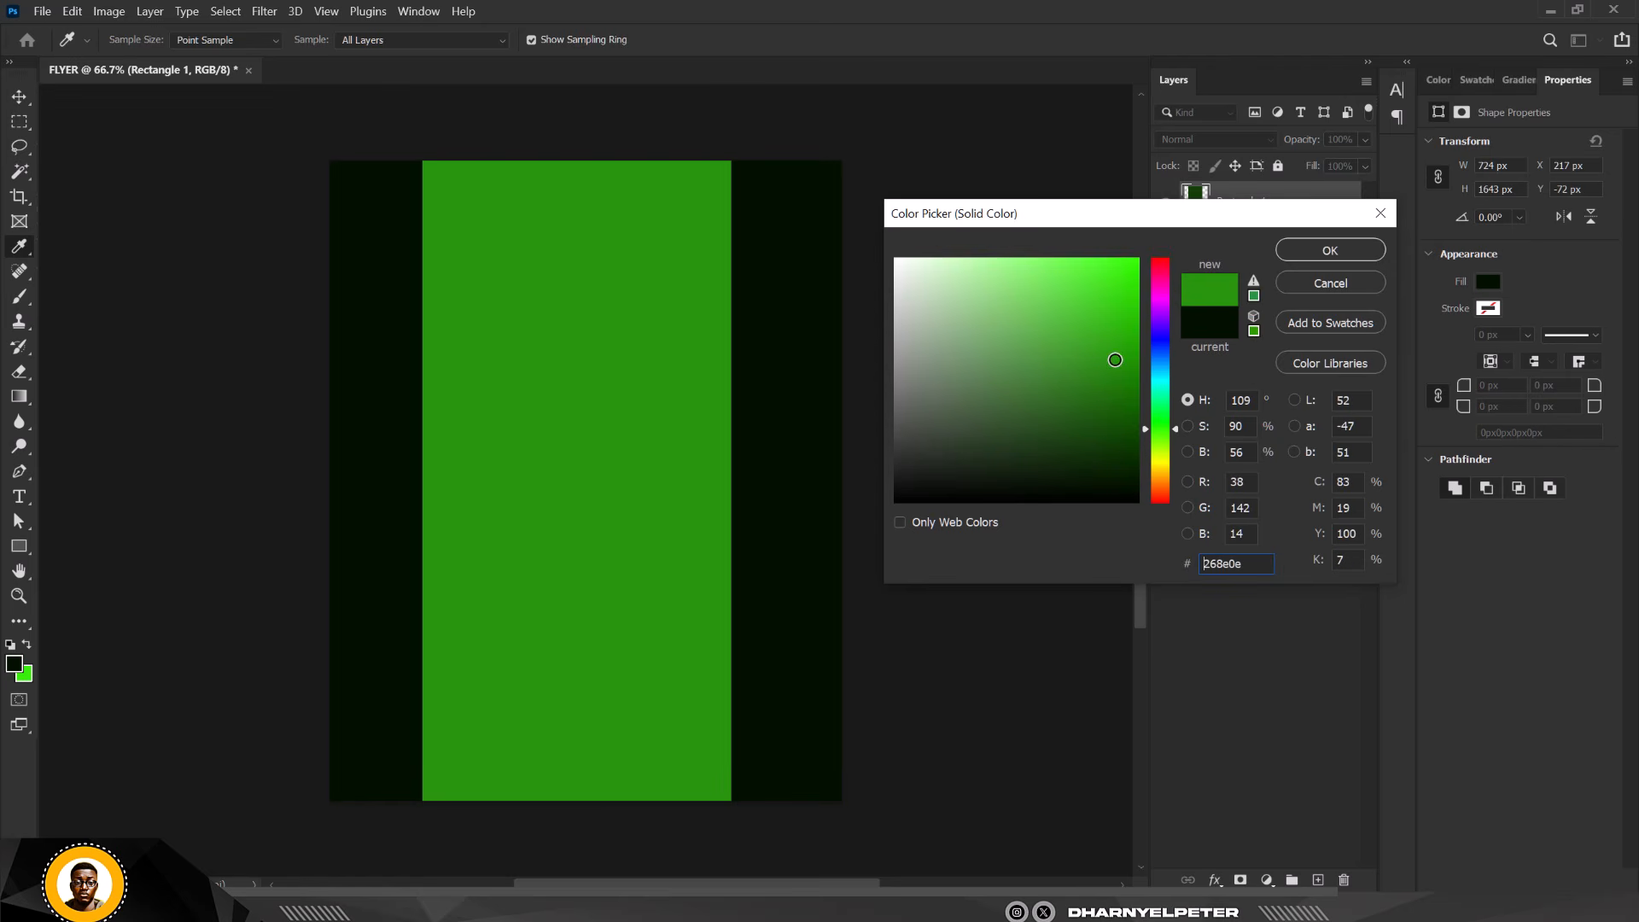
click(25, 672)
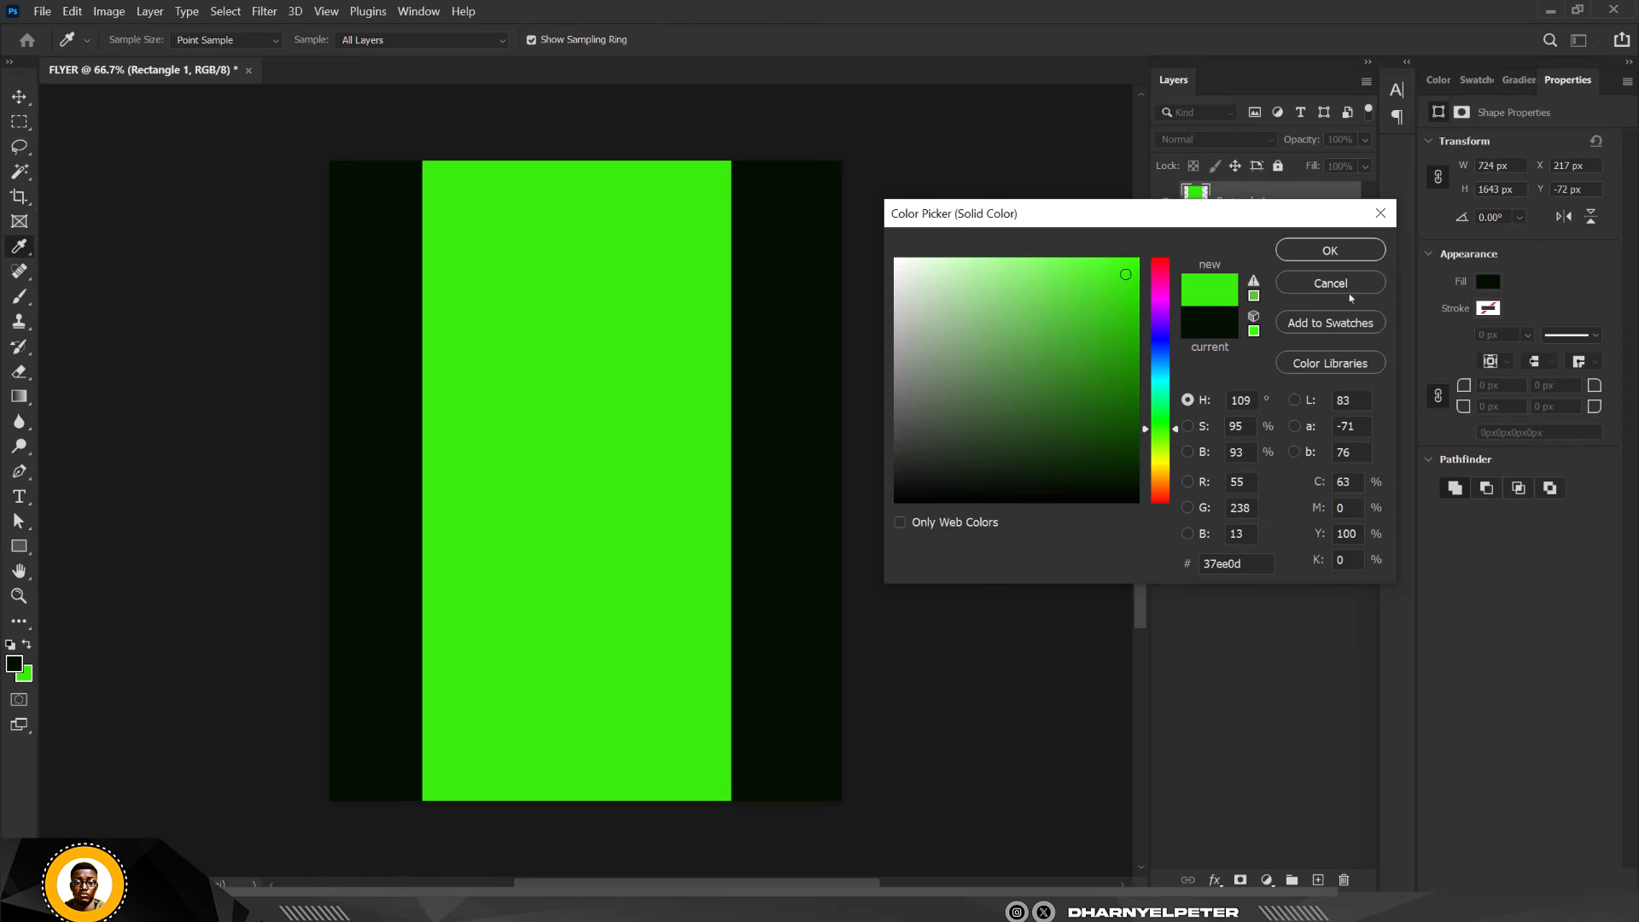
click(1357, 249)
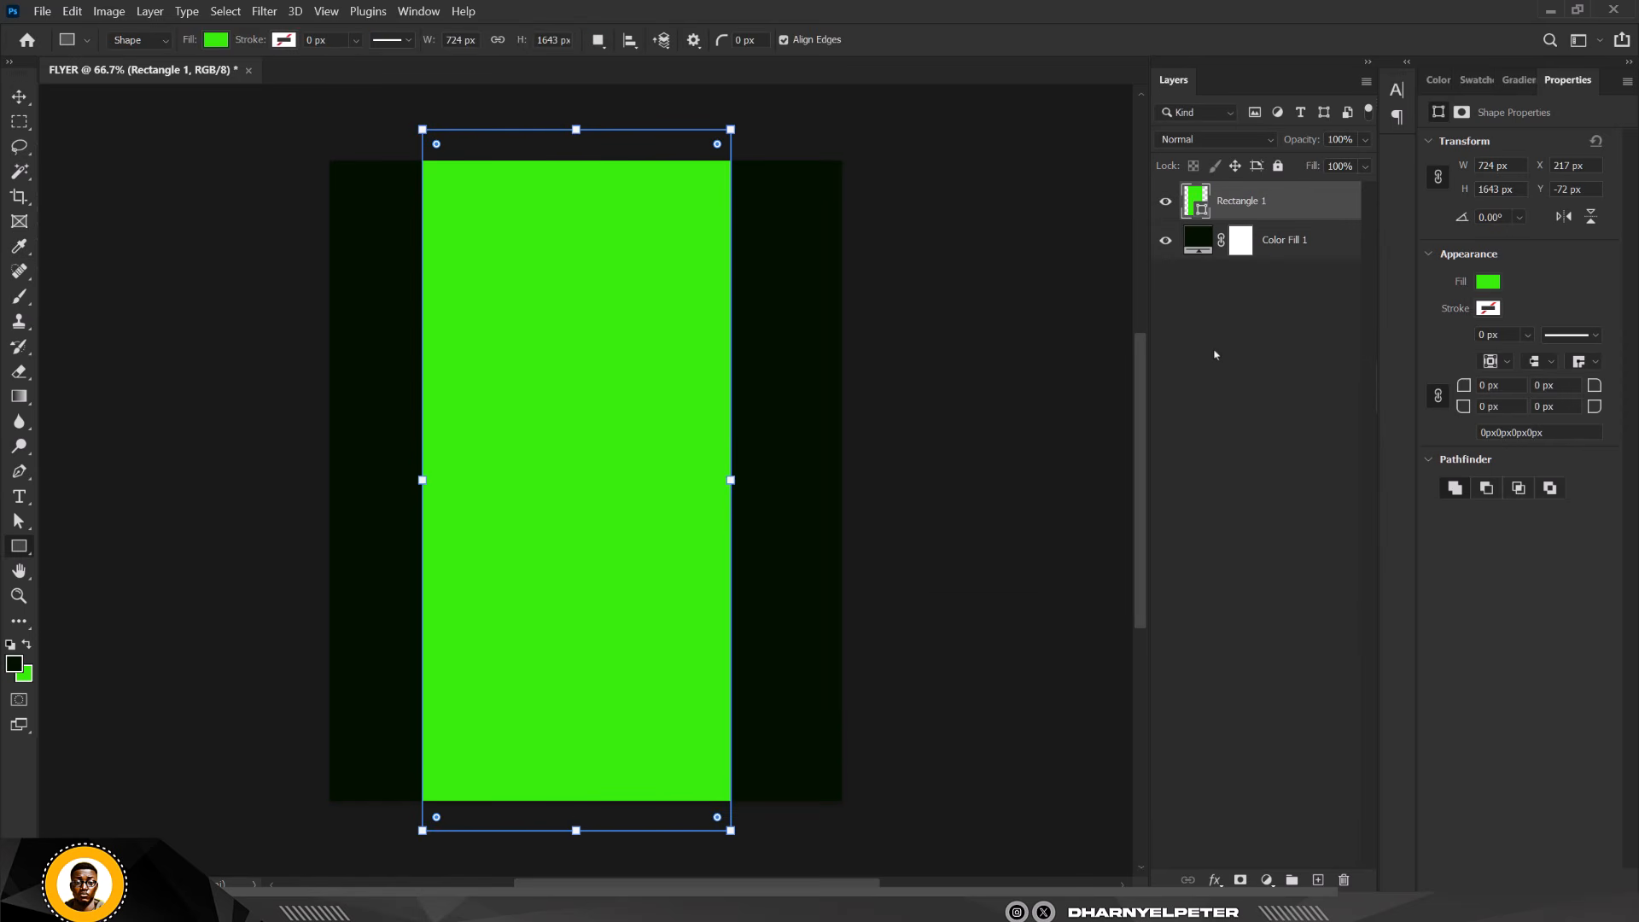
key(v)
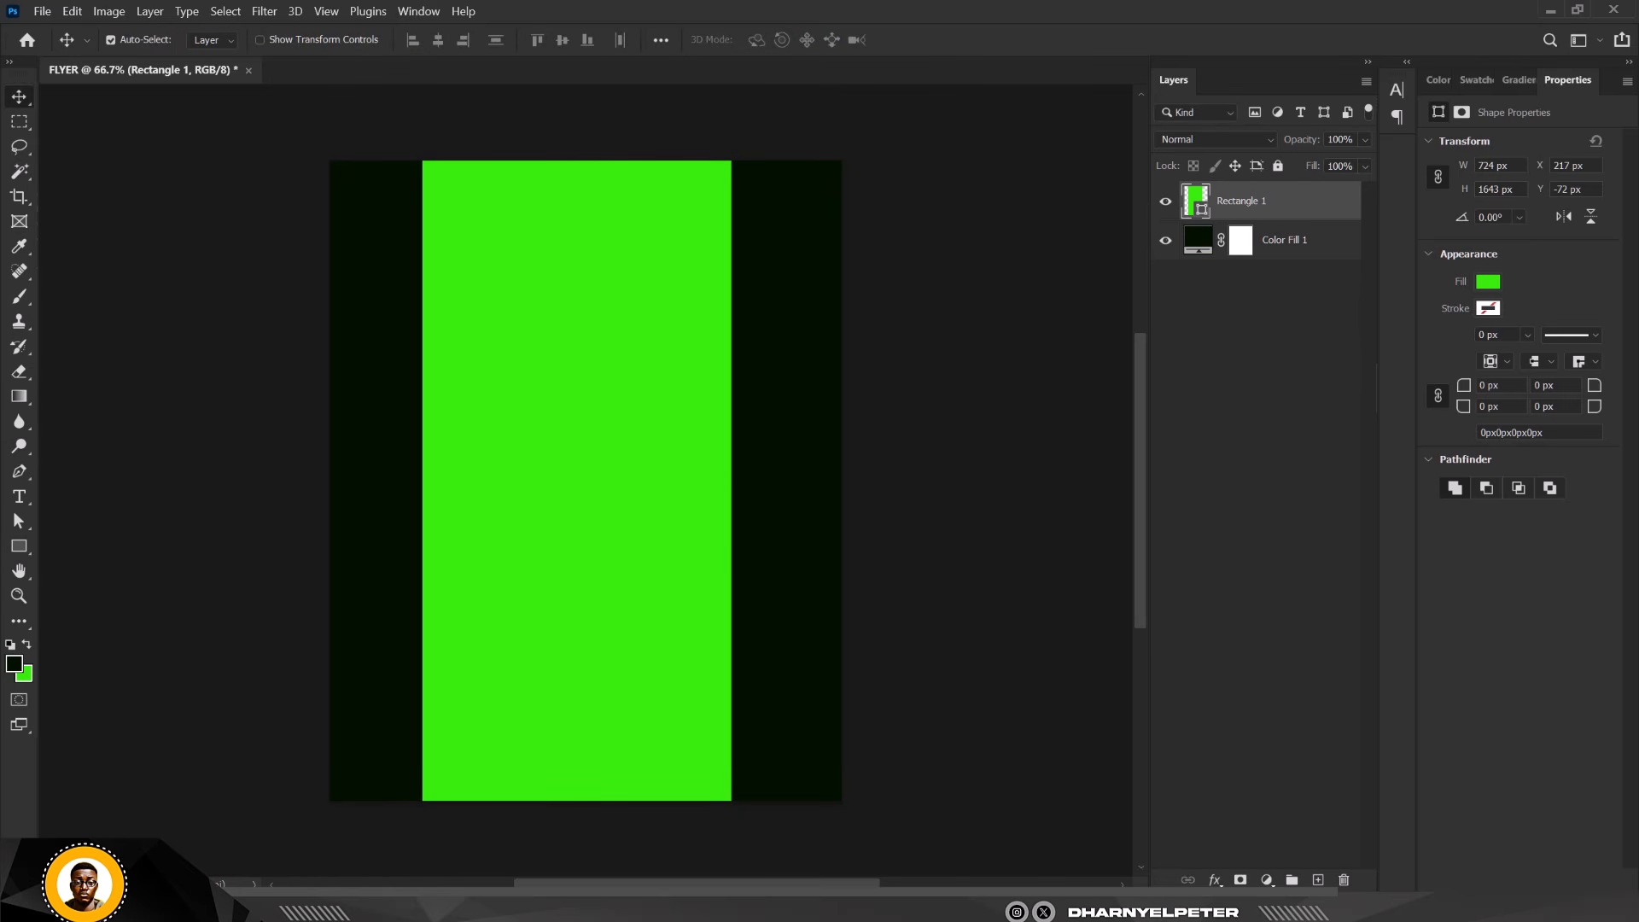
Place the blue and green swirled image from the RESOURCE folder into the flyer at canvas height
click(367, 913)
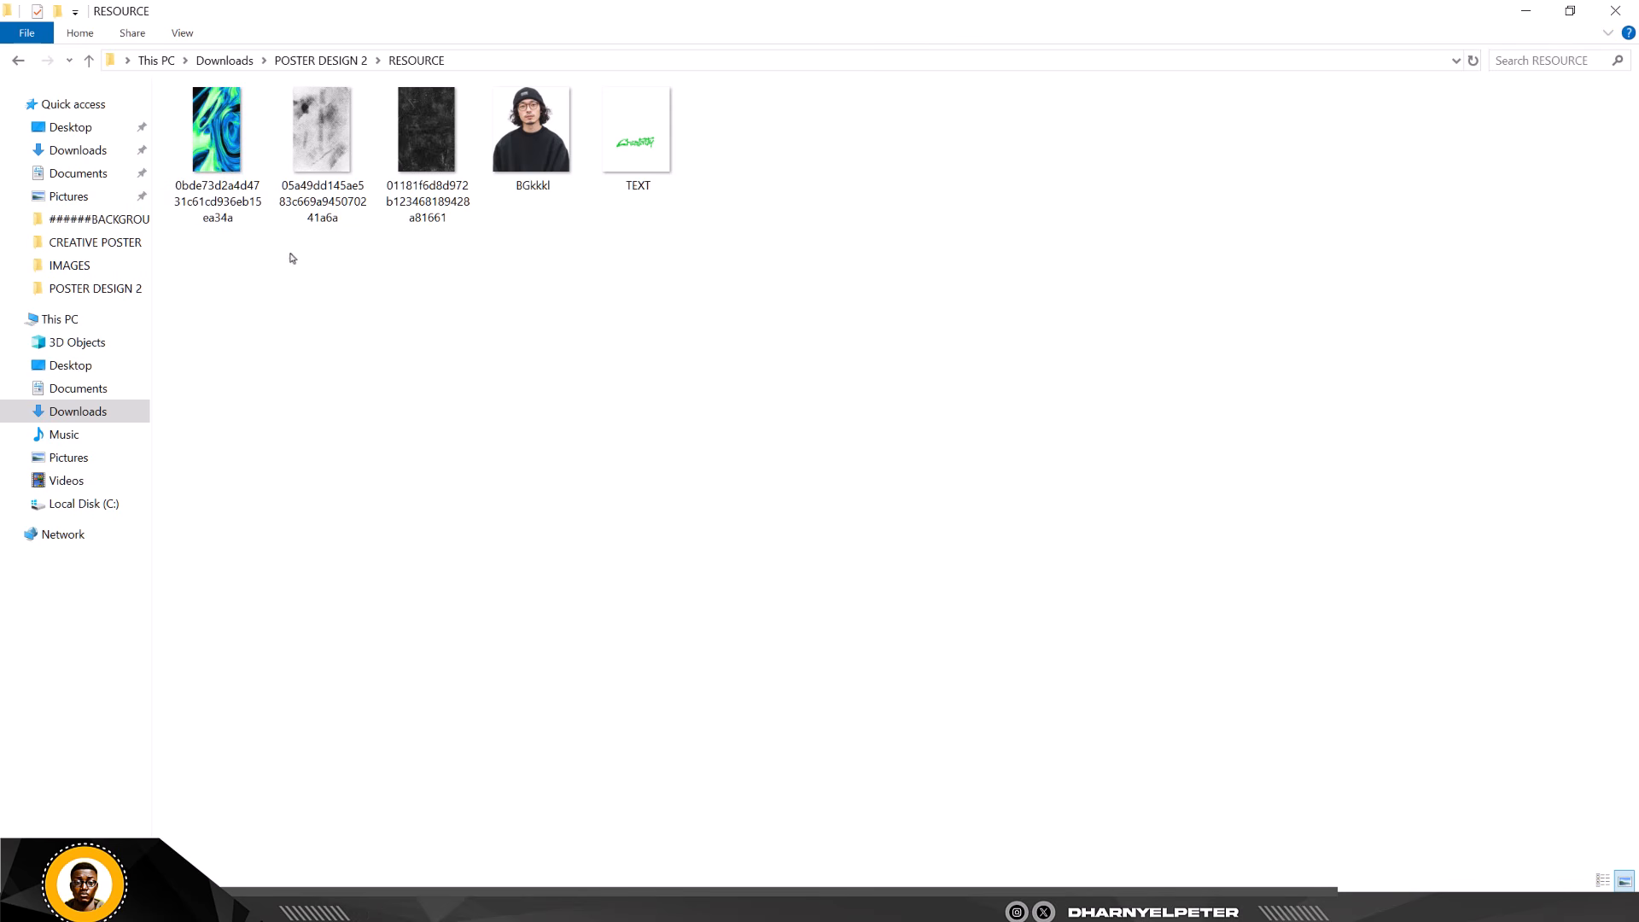
drag(221, 149, 653, 483)
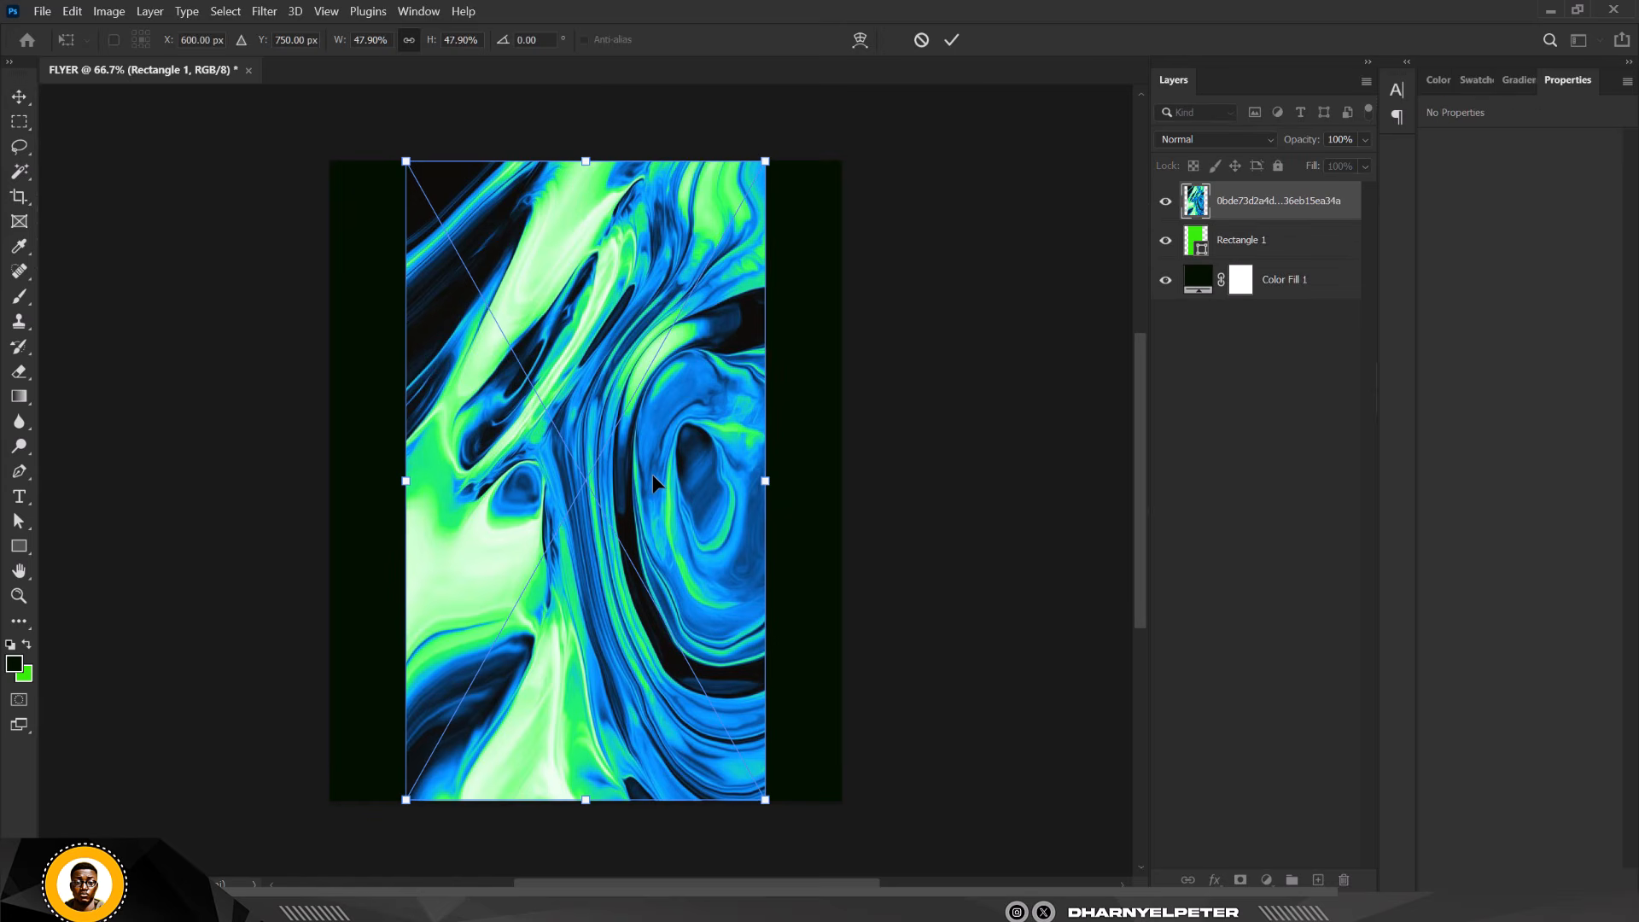
key(Return)
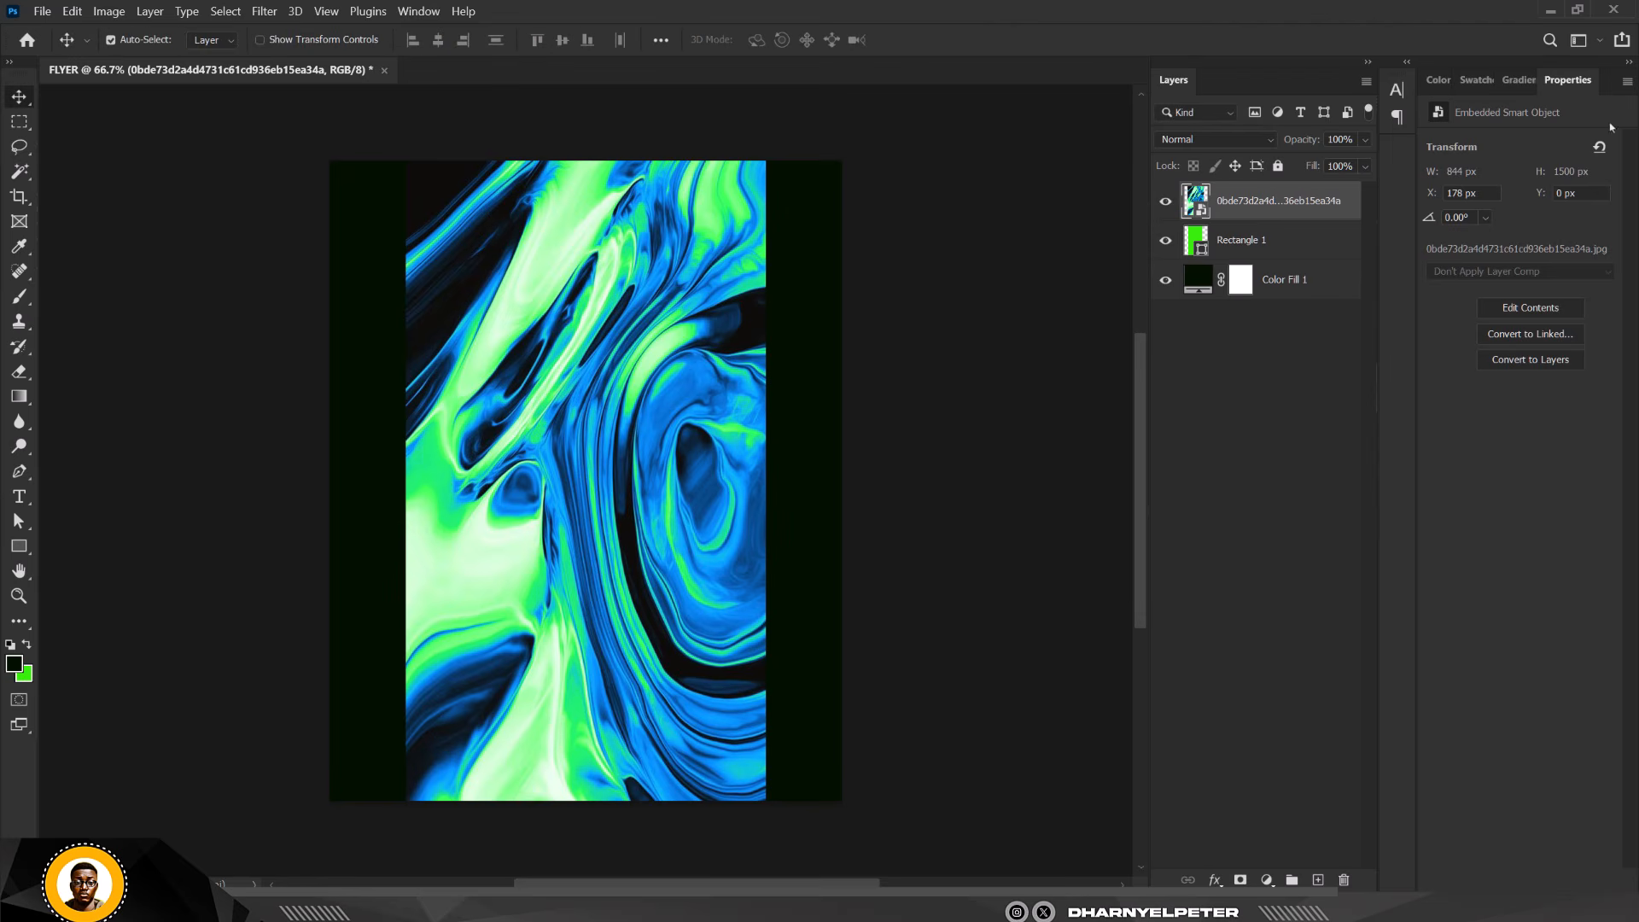
Set the swirled image's blend mode to Overlay and clip it to the green rectangle
click(1272, 141)
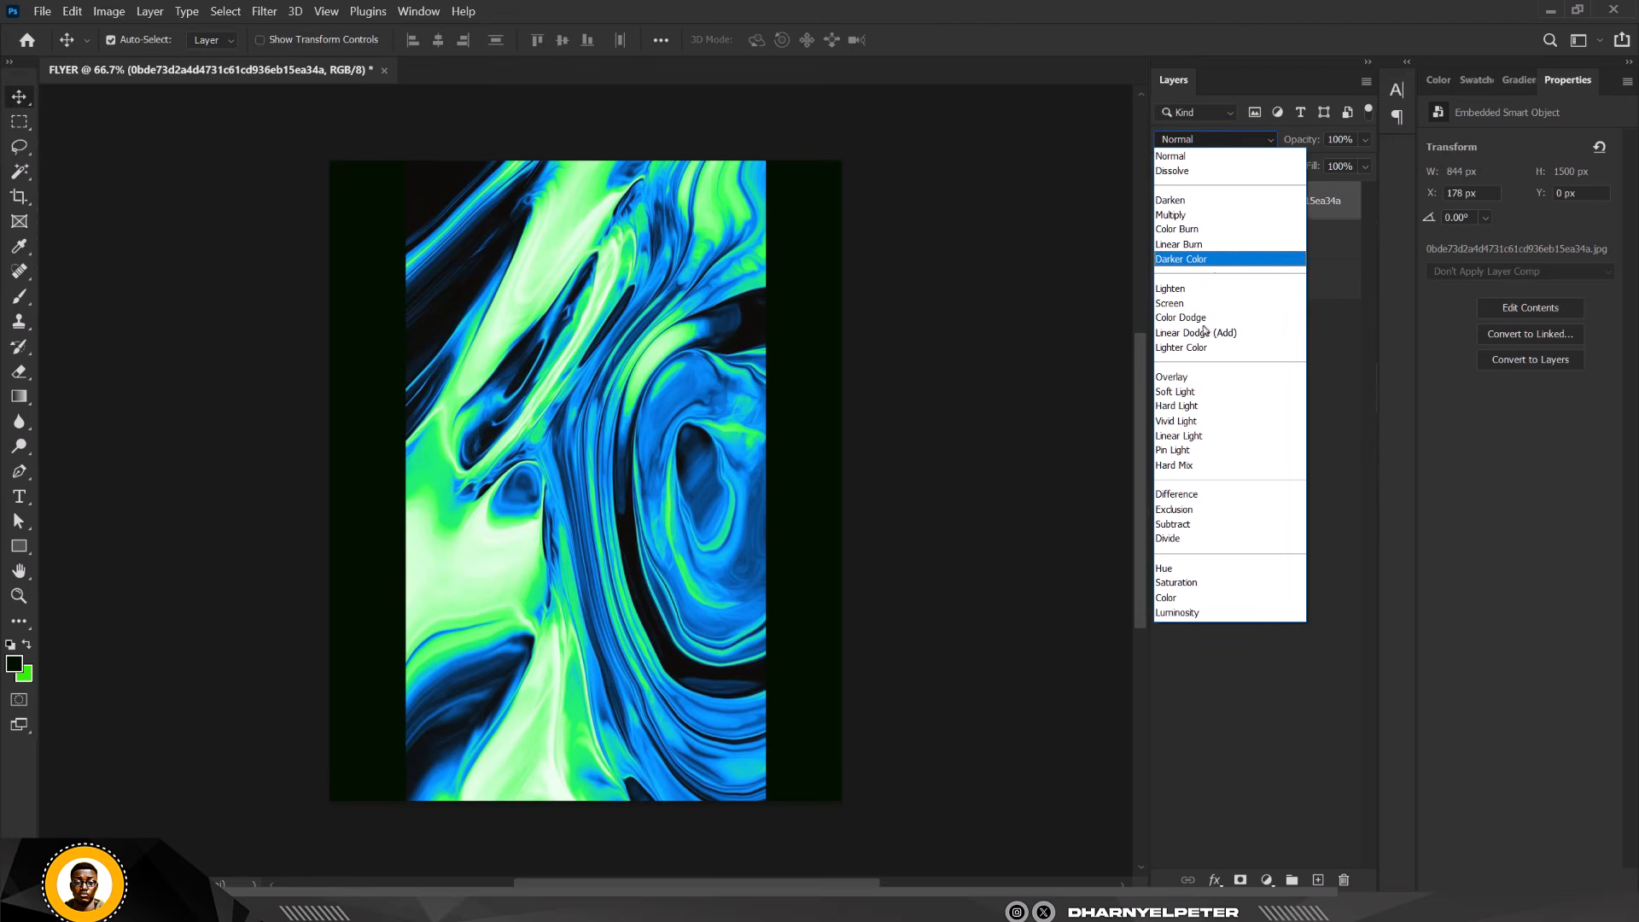
click(1178, 306)
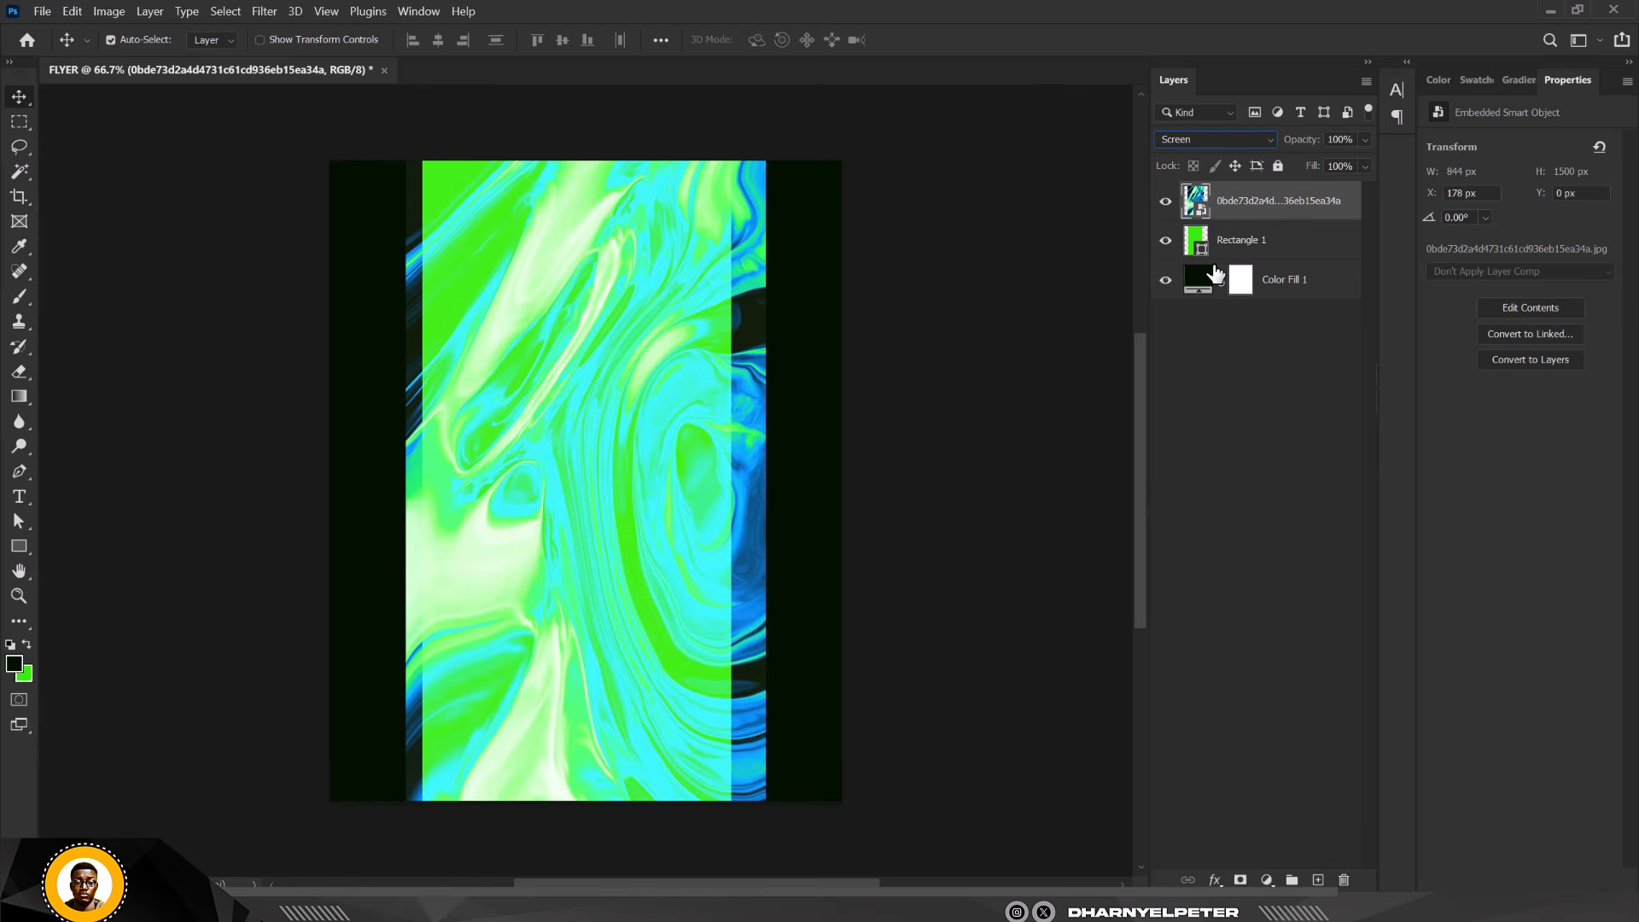
click(1270, 142)
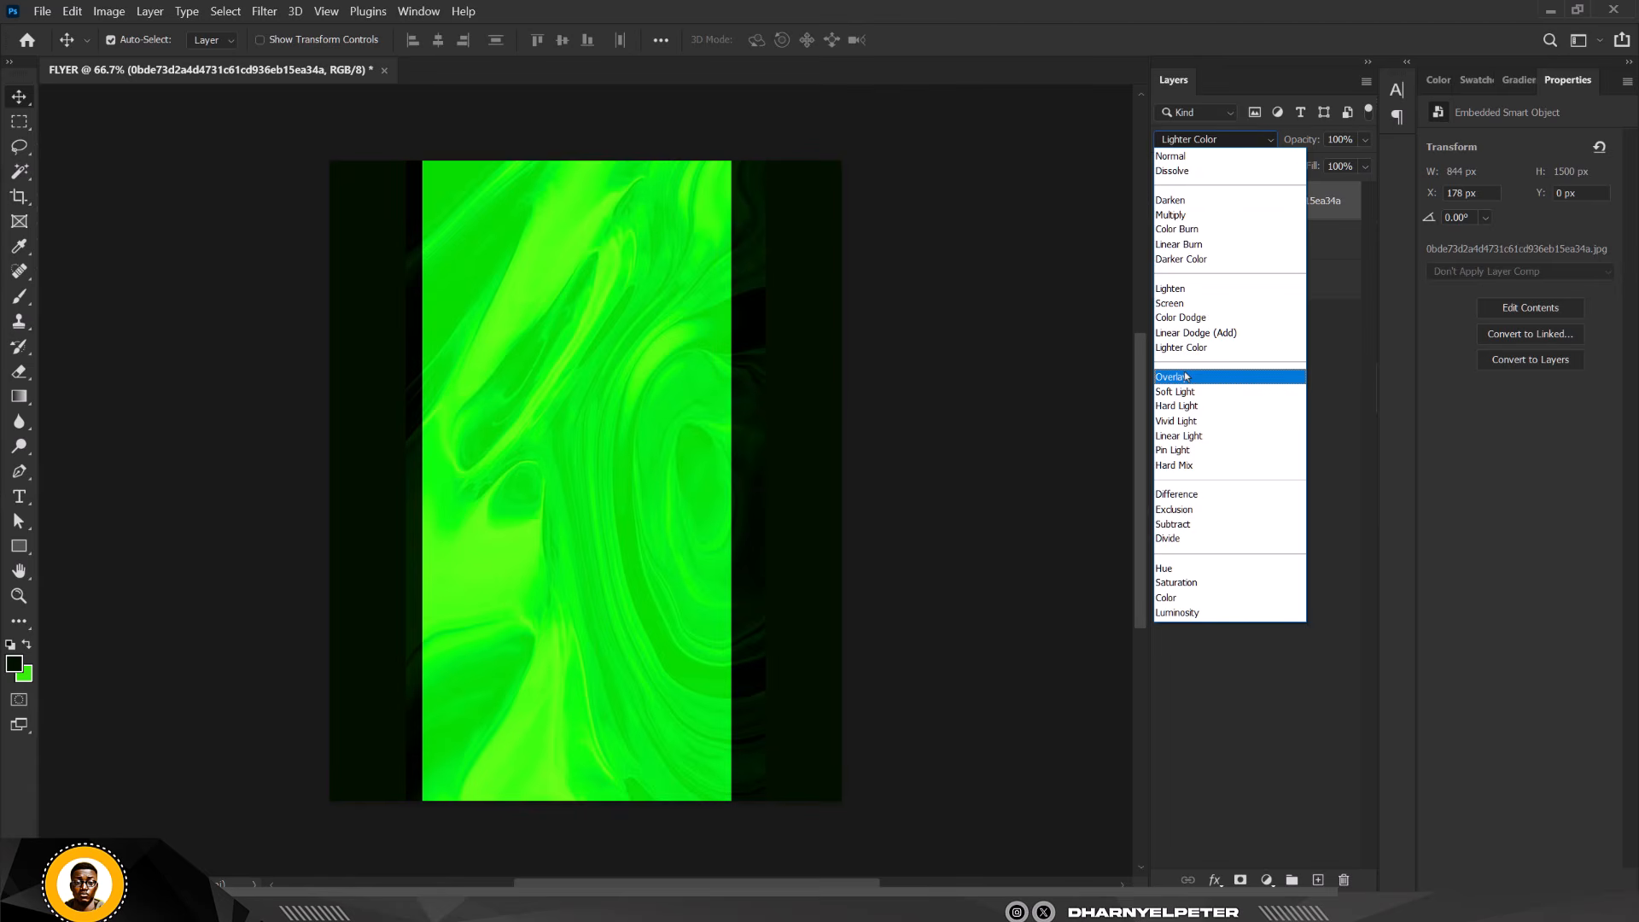
click(1185, 376)
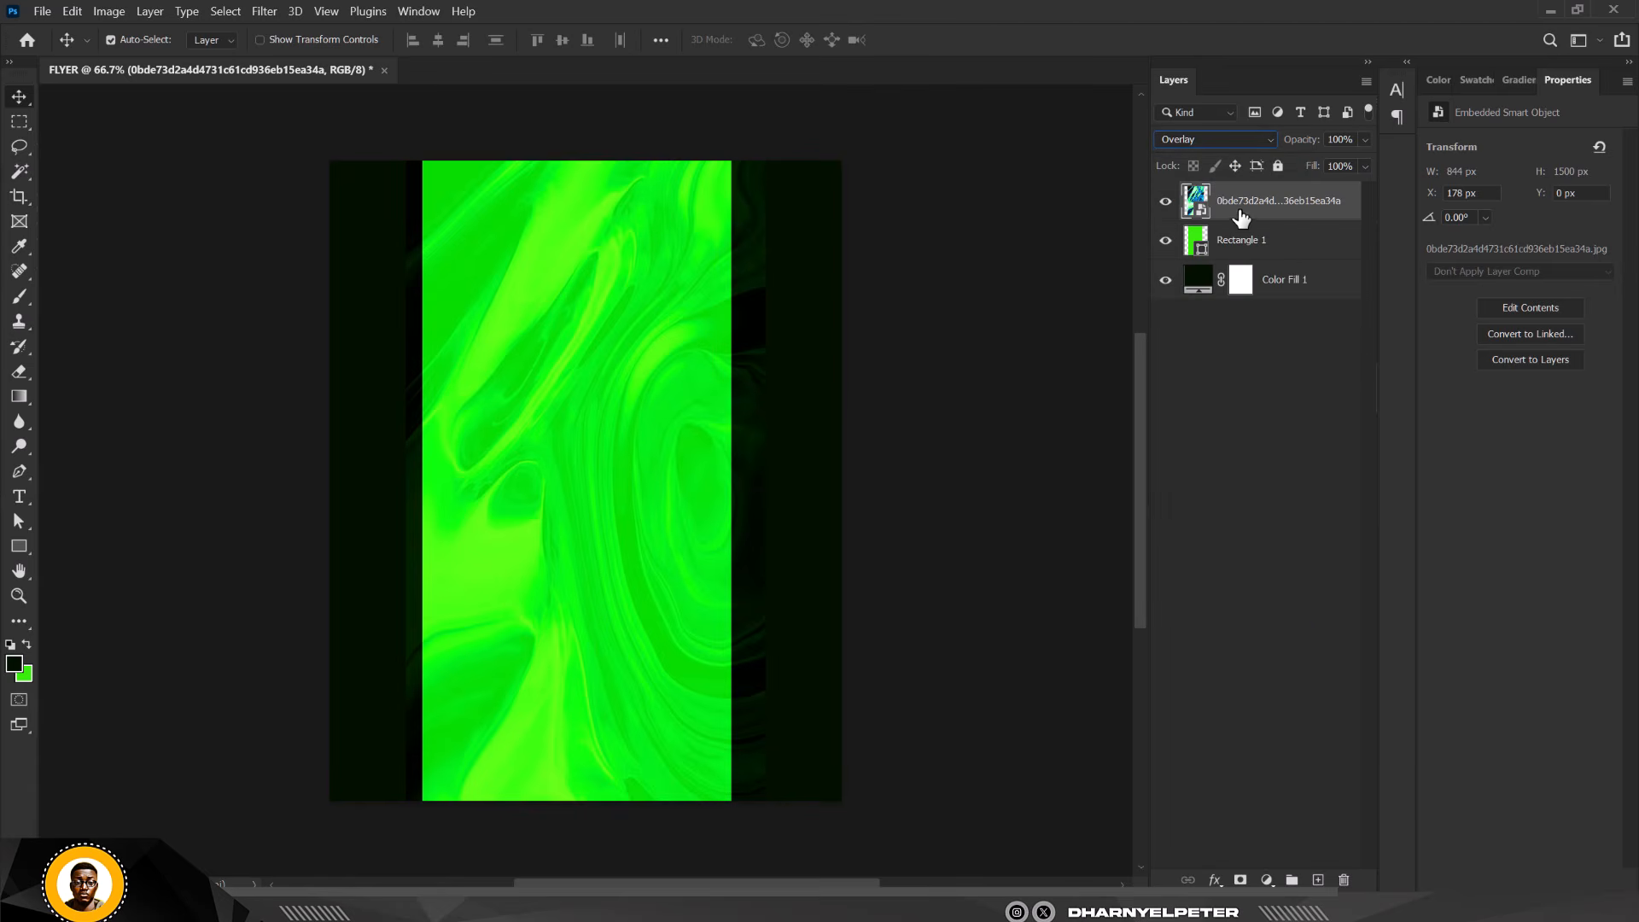
right_click(1325, 212)
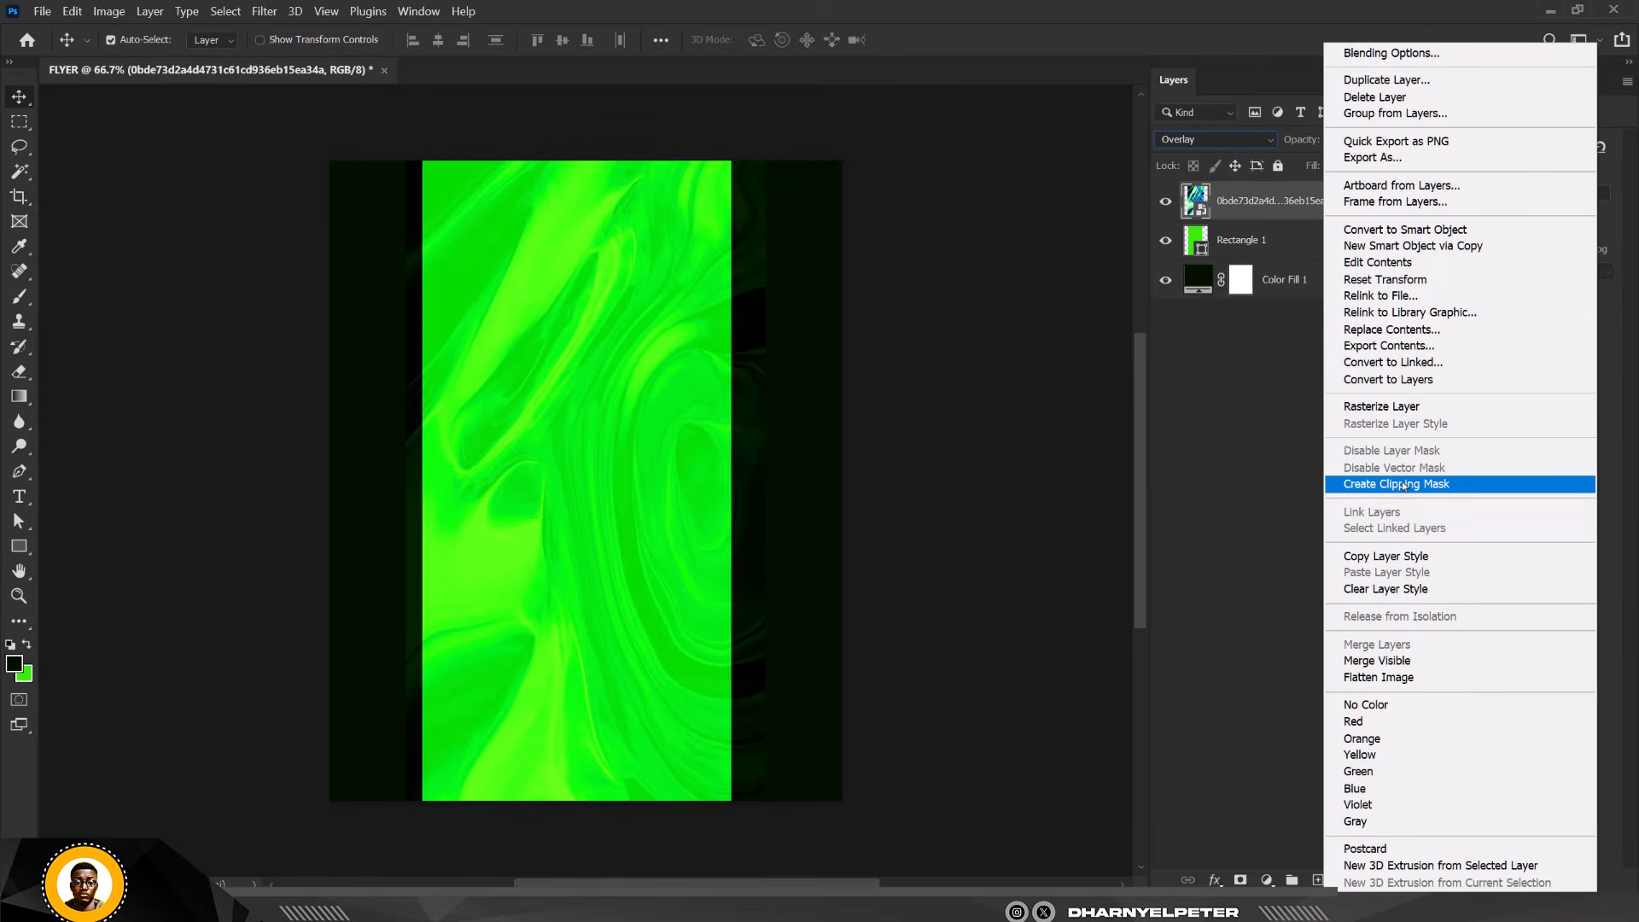
click(1403, 486)
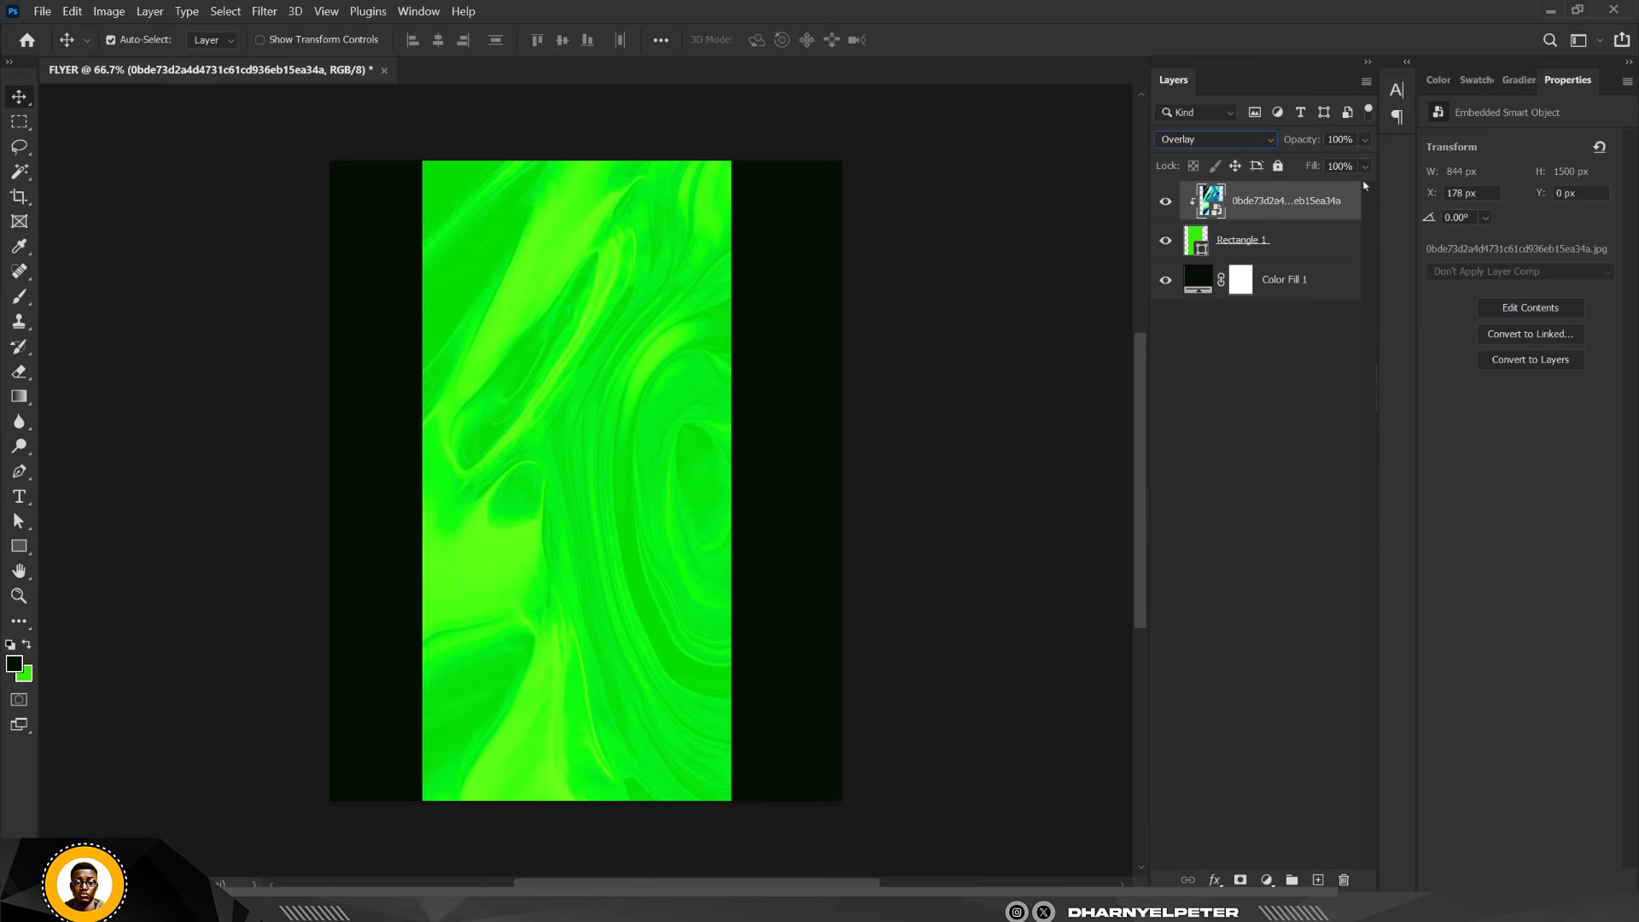
Change the rectangle's fill to the darker green #20790b and reselect the swirled image layer
click(1196, 249)
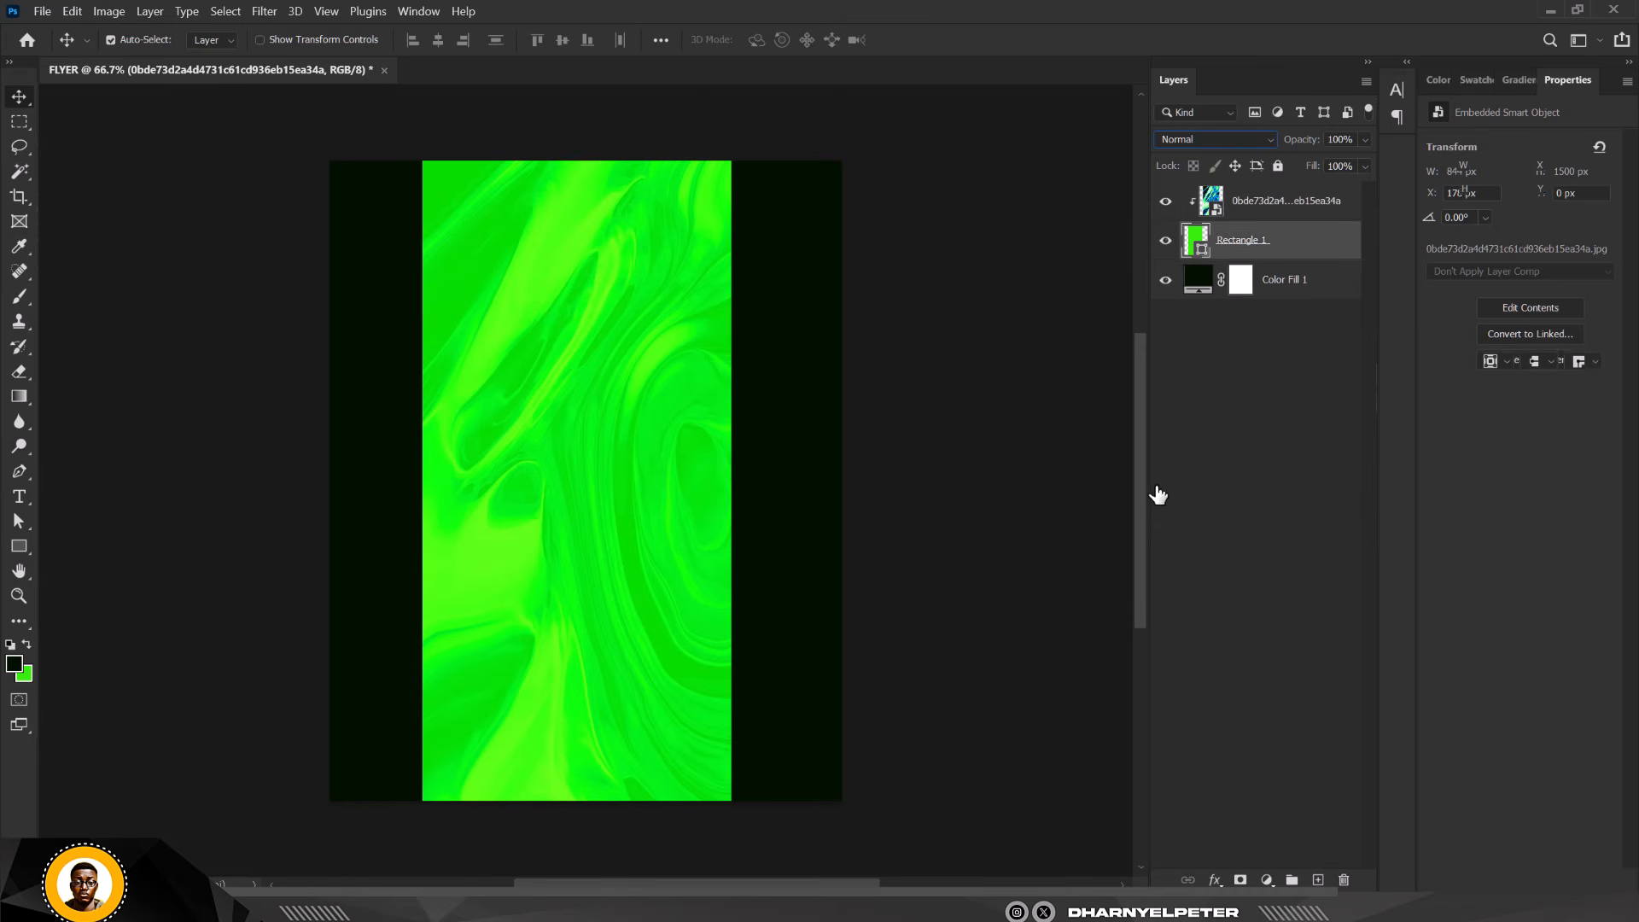
double_click(1196, 240)
mouse_move(1122, 377)
mouse_down()
mouse_move(1119, 403)
mouse_move(1118, 382)
mouse_up()
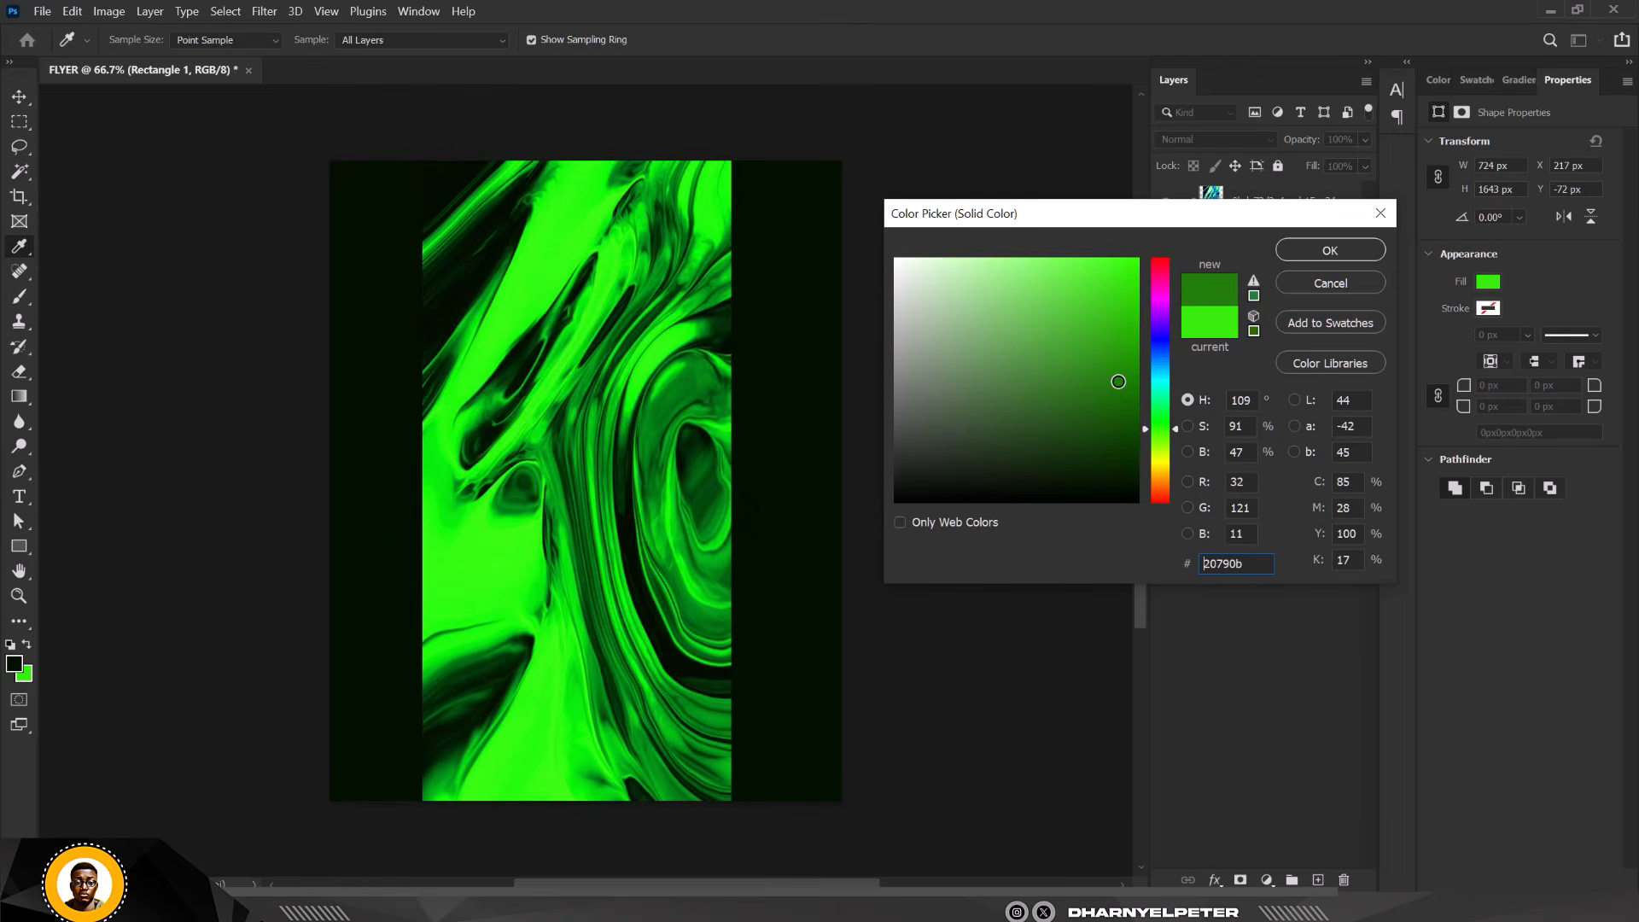
click(1348, 258)
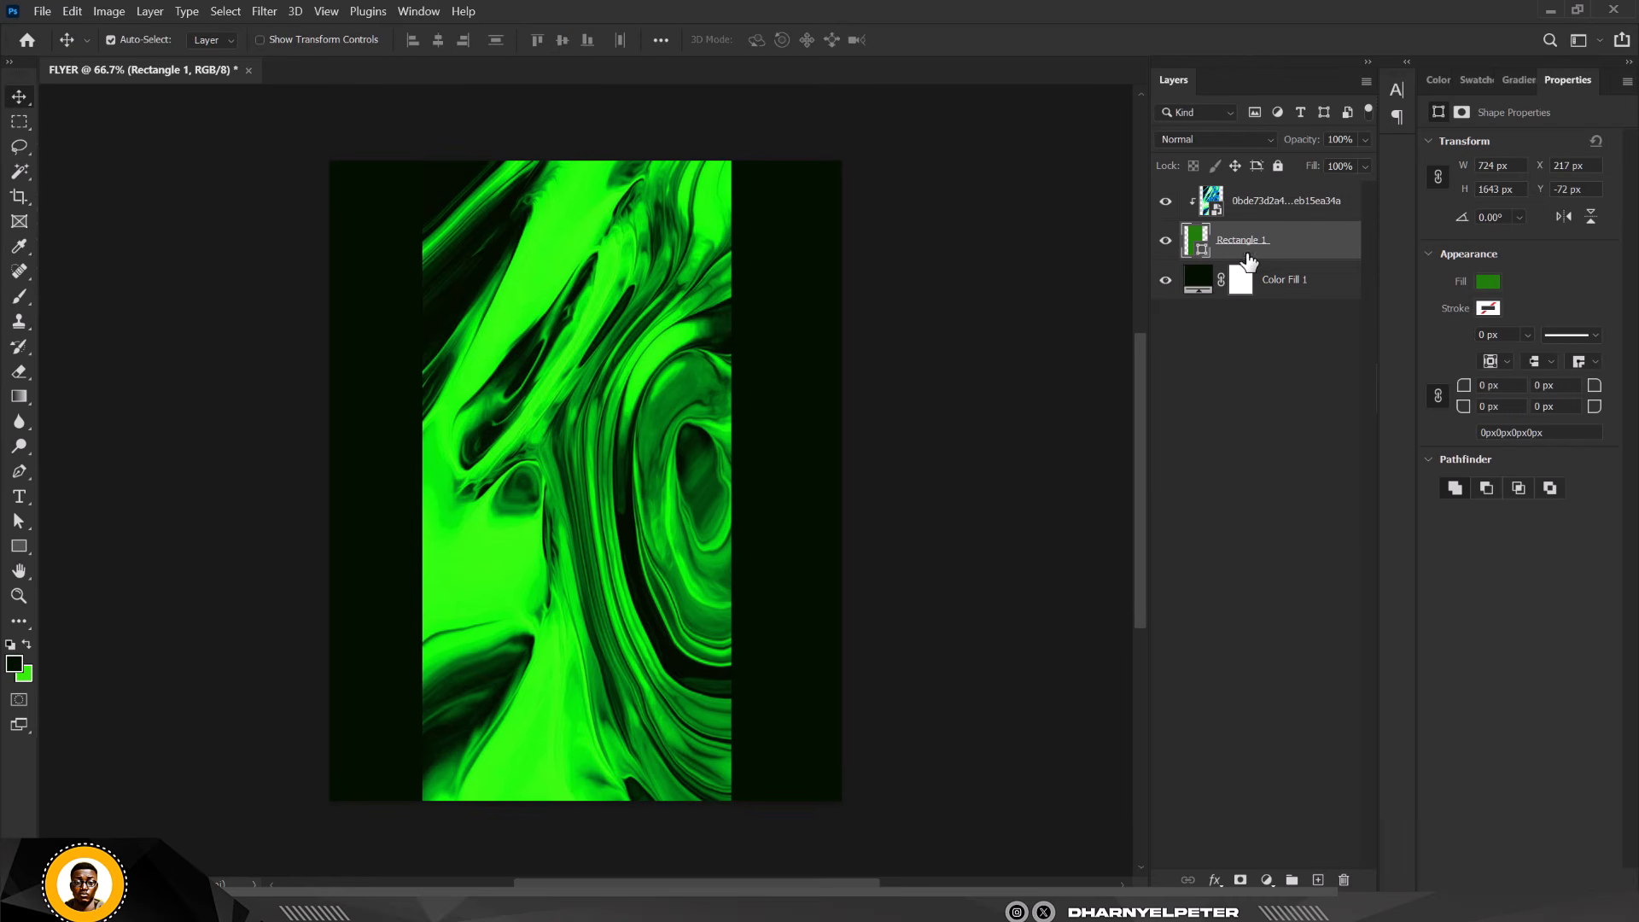
click(1262, 210)
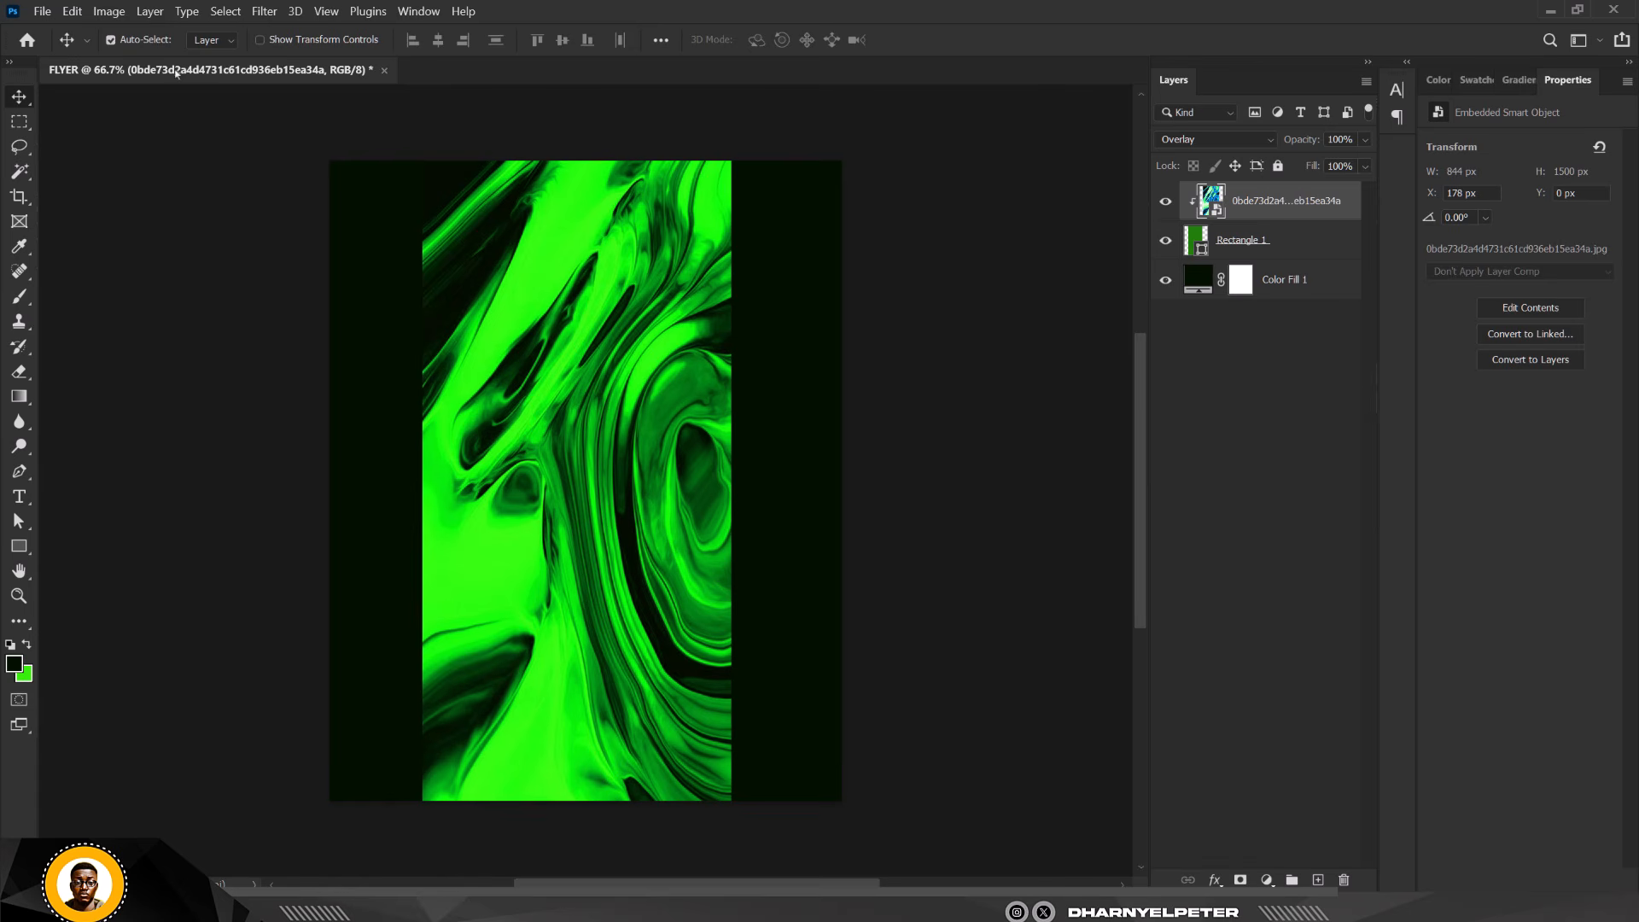
Set the green rectangle's fill to #217f0b and reselect the swirled image layer
click(1202, 249)
double_click(1202, 249)
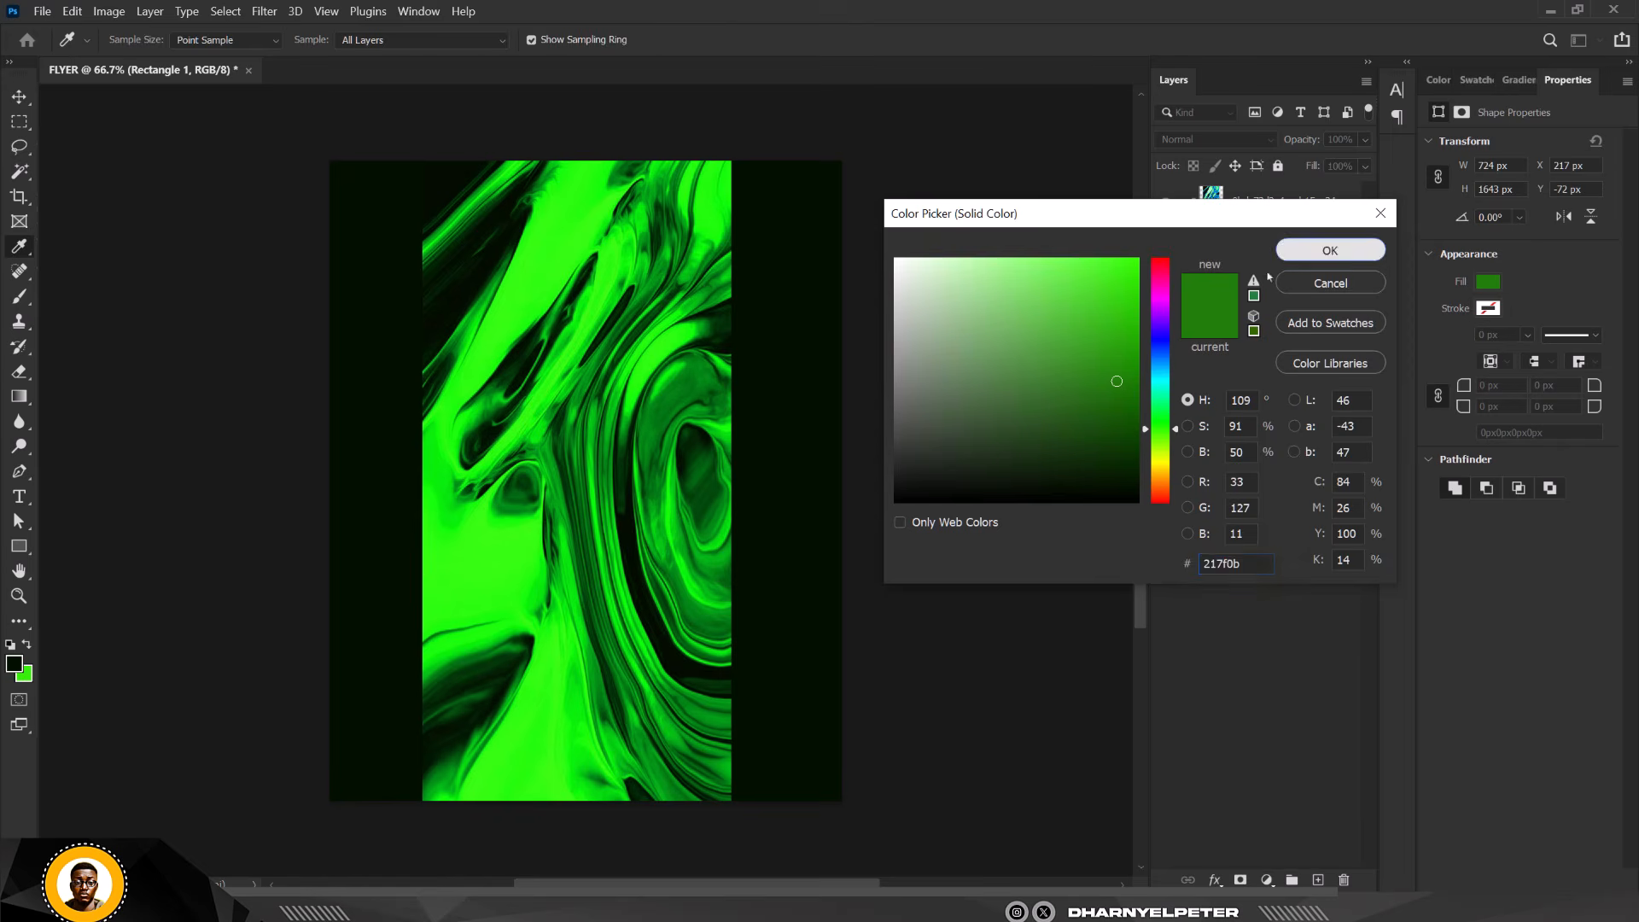
click(1355, 248)
click(1211, 202)
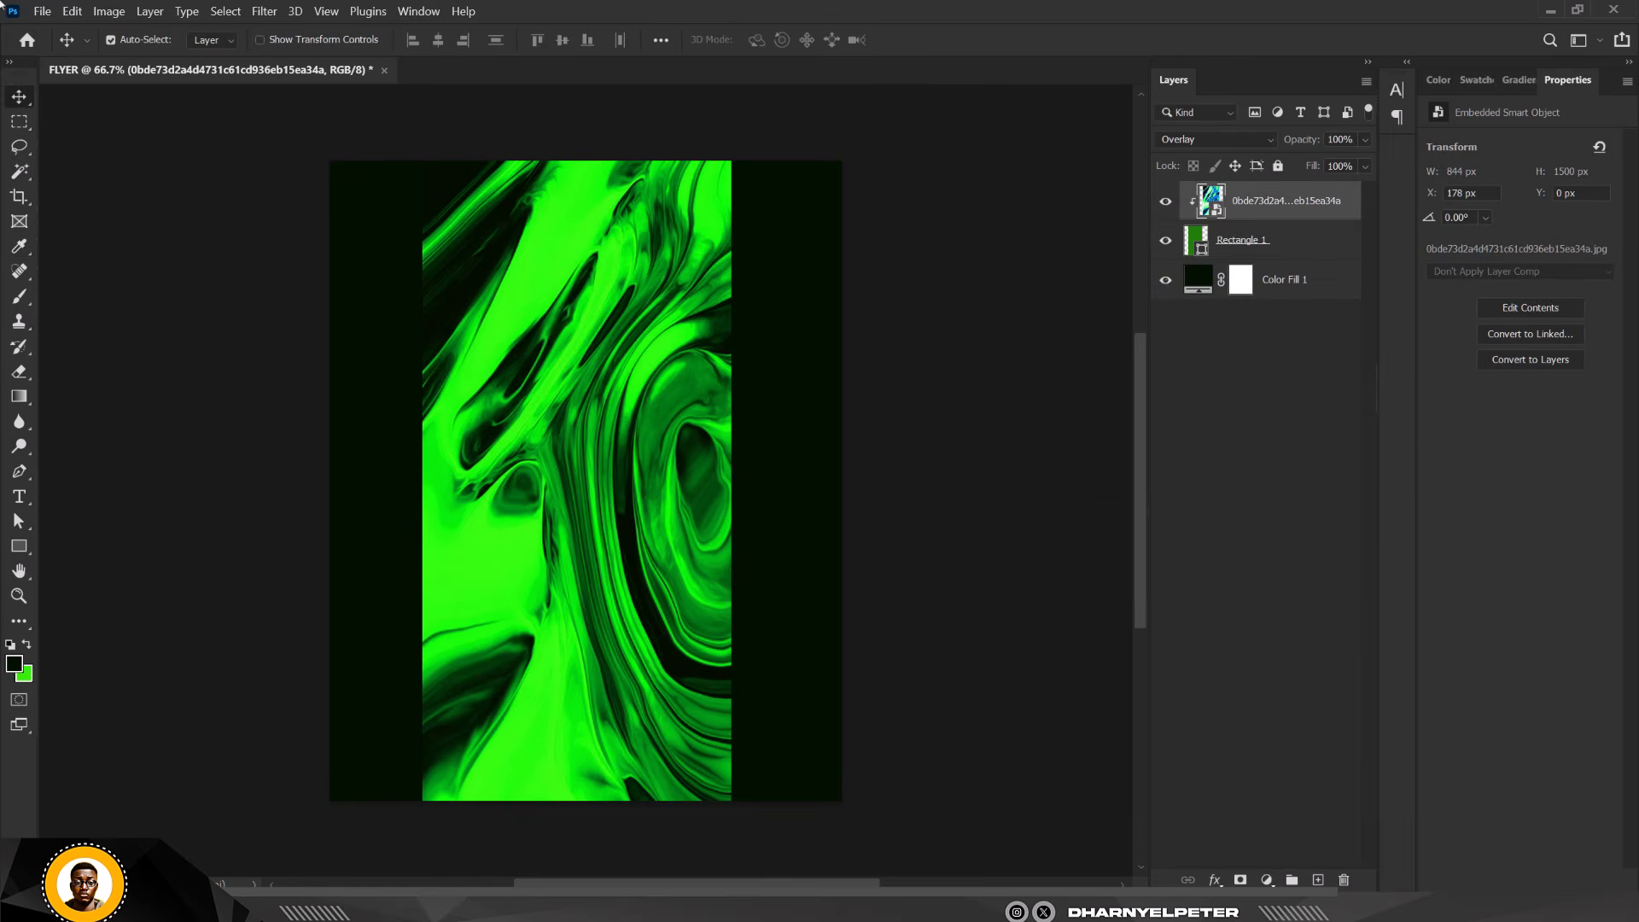
Apply a Gaussian Blur with a 6.0 px radius to the swirled image
click(269, 12)
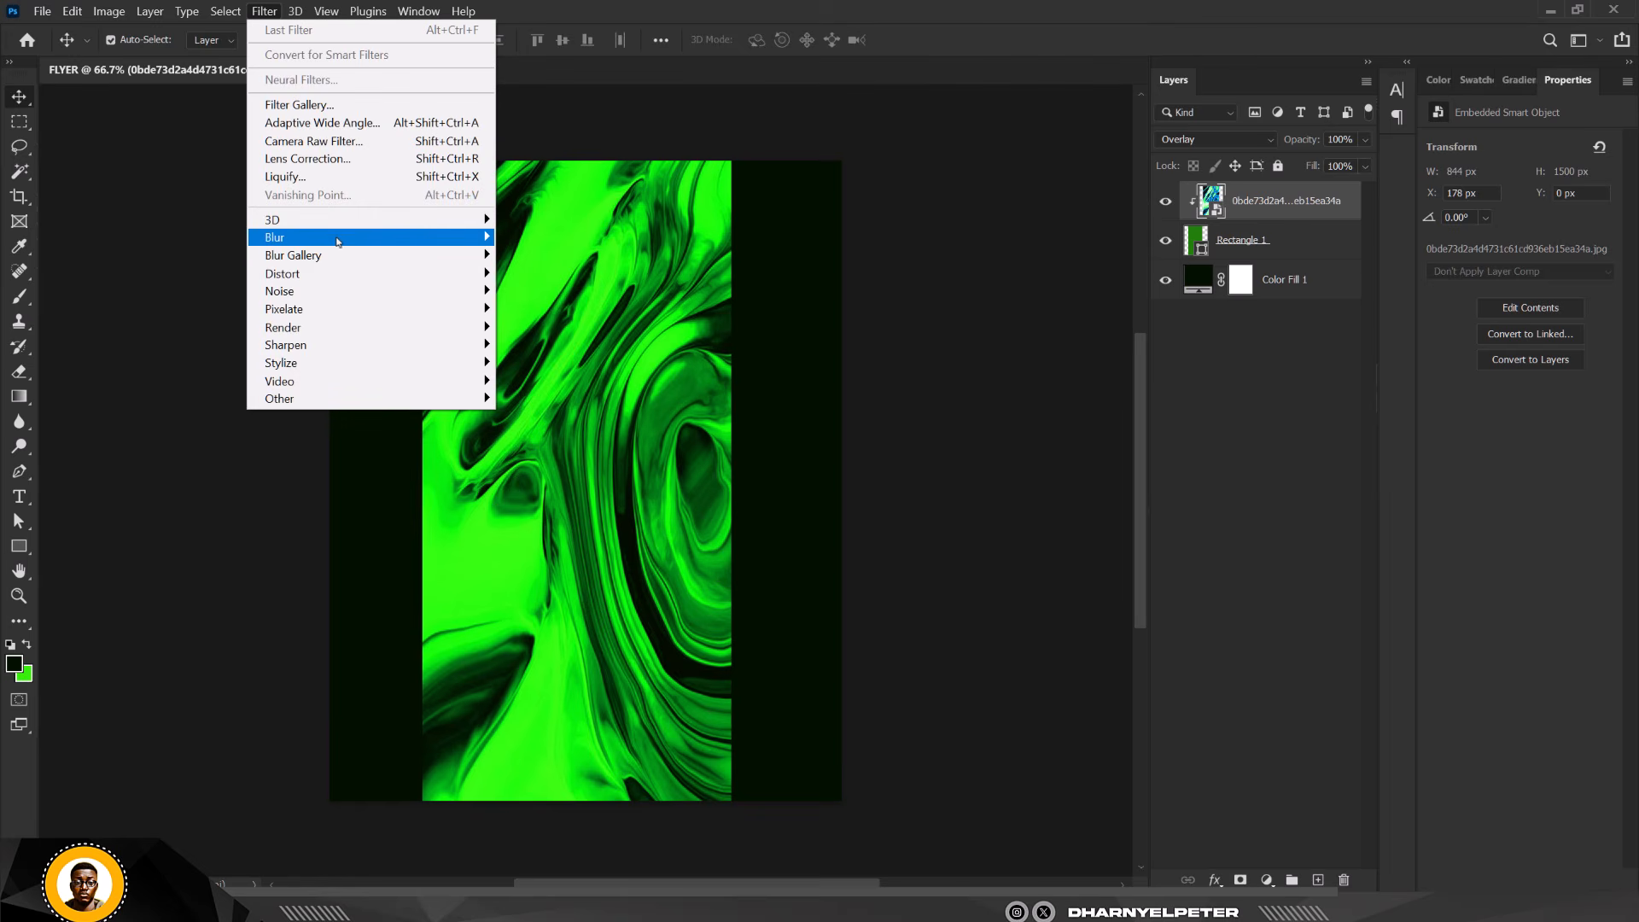
mouse_move(338, 242)
click(547, 310)
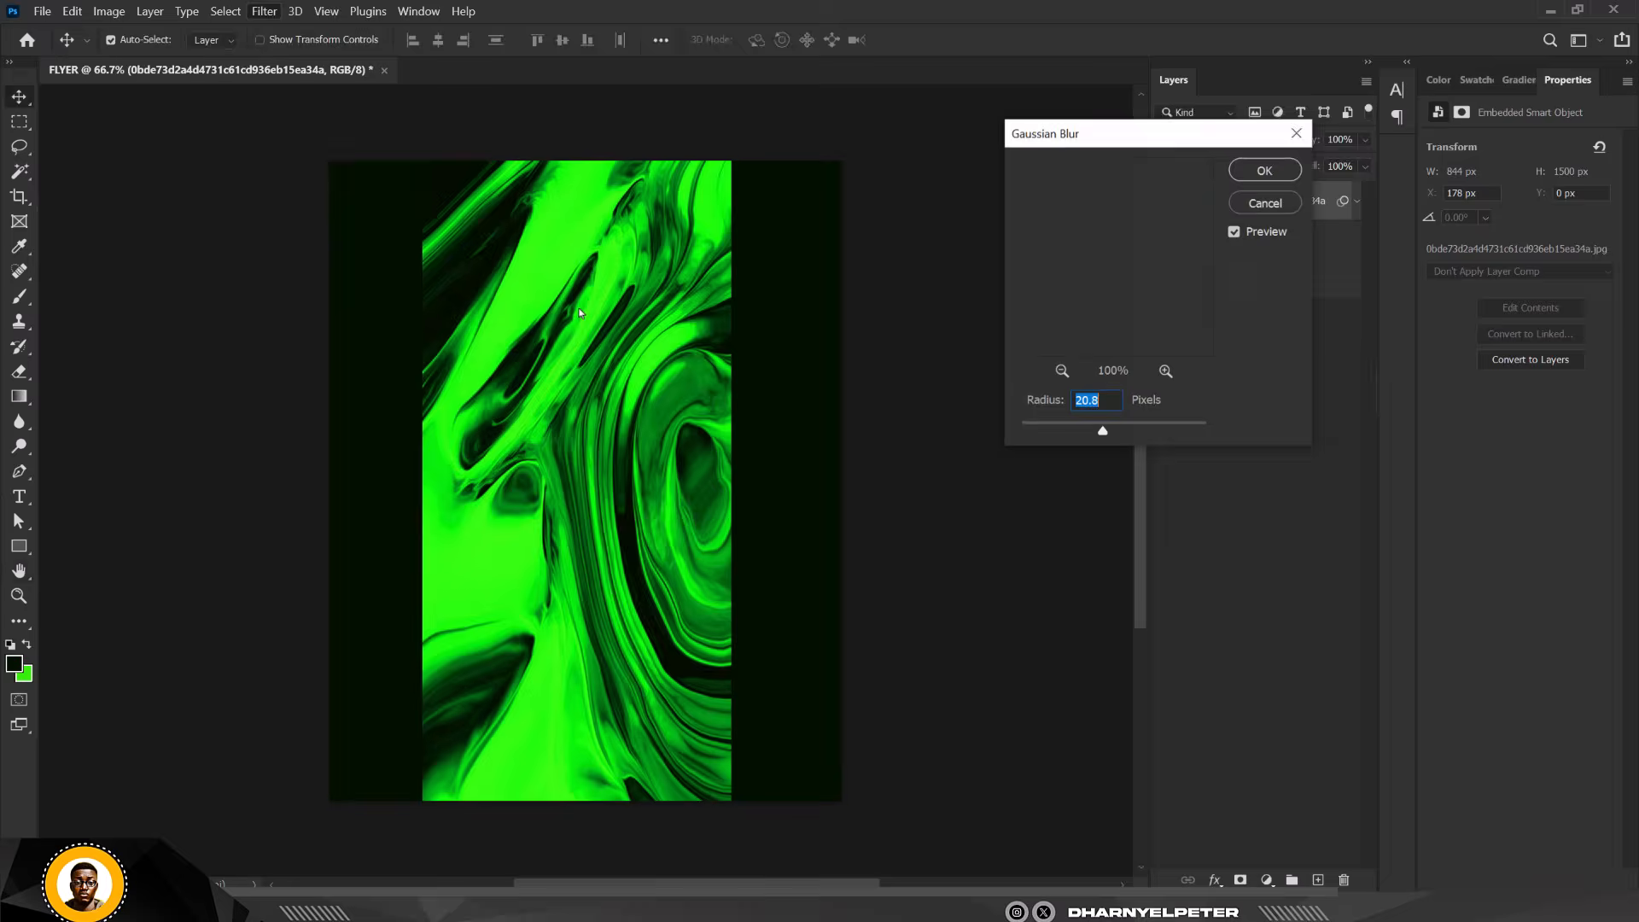
click(1068, 427)
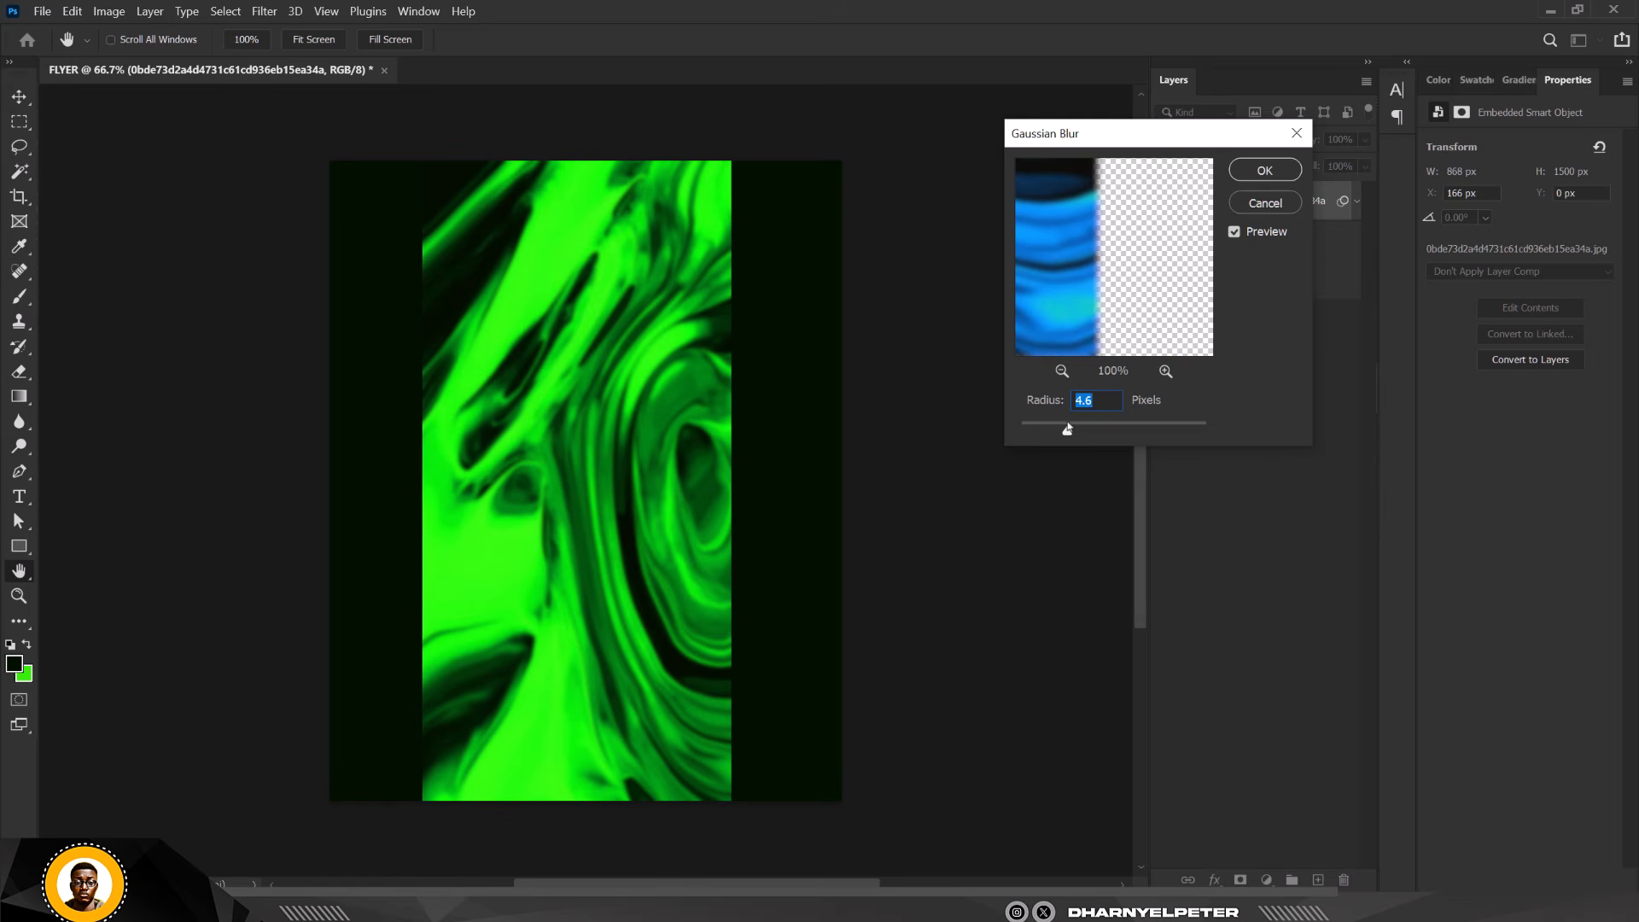
drag(1077, 429, 1077, 431)
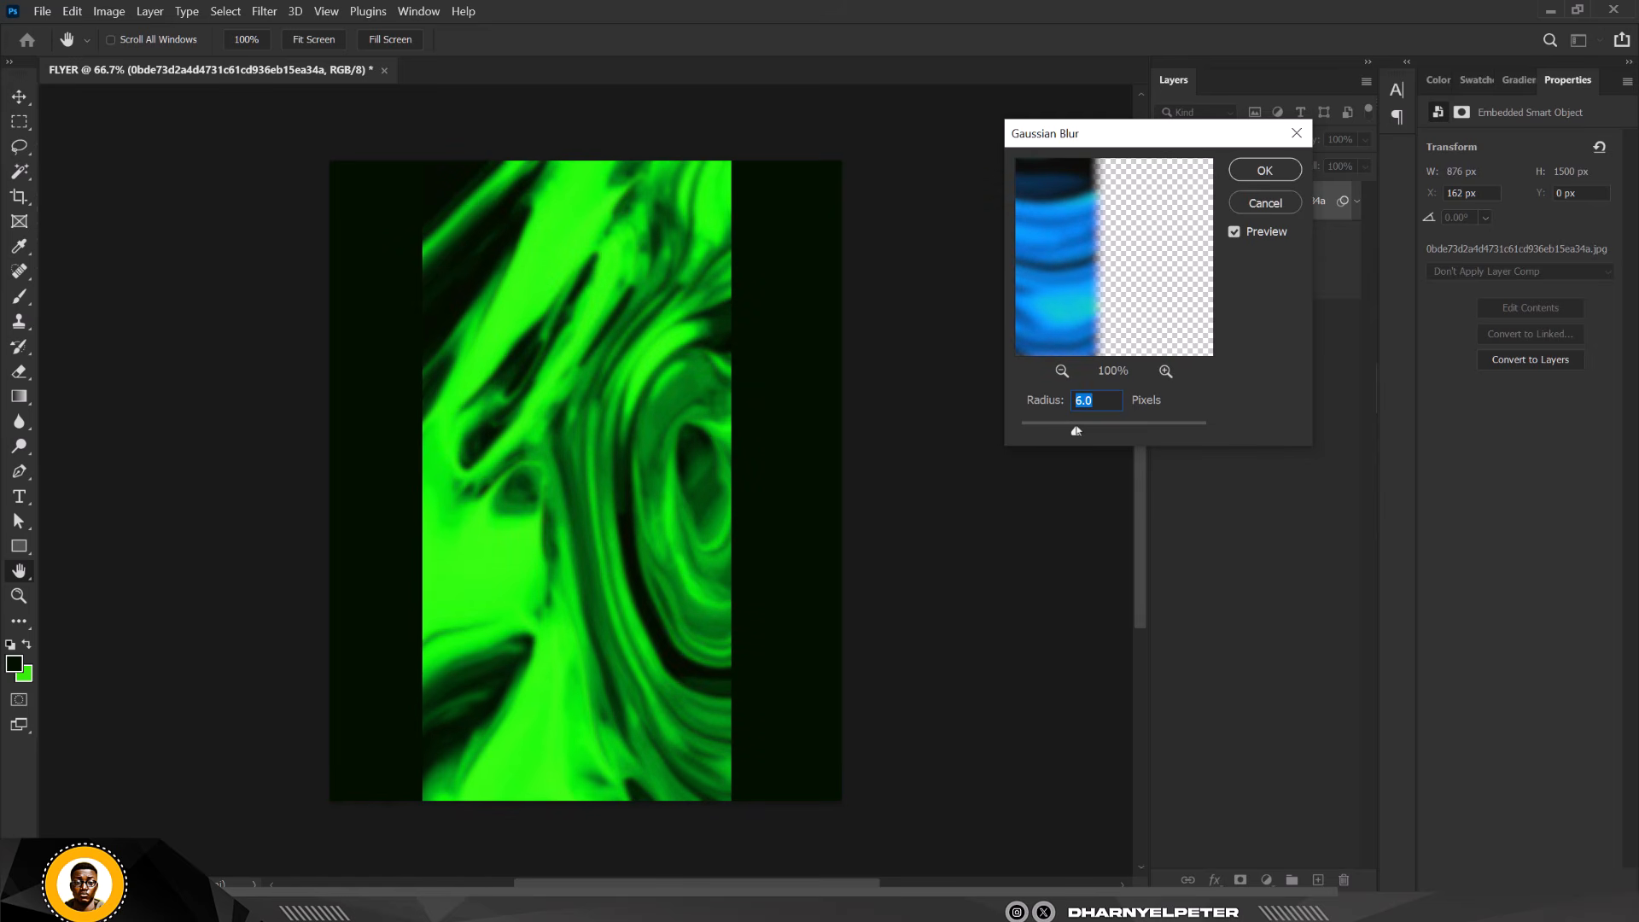
click(1265, 170)
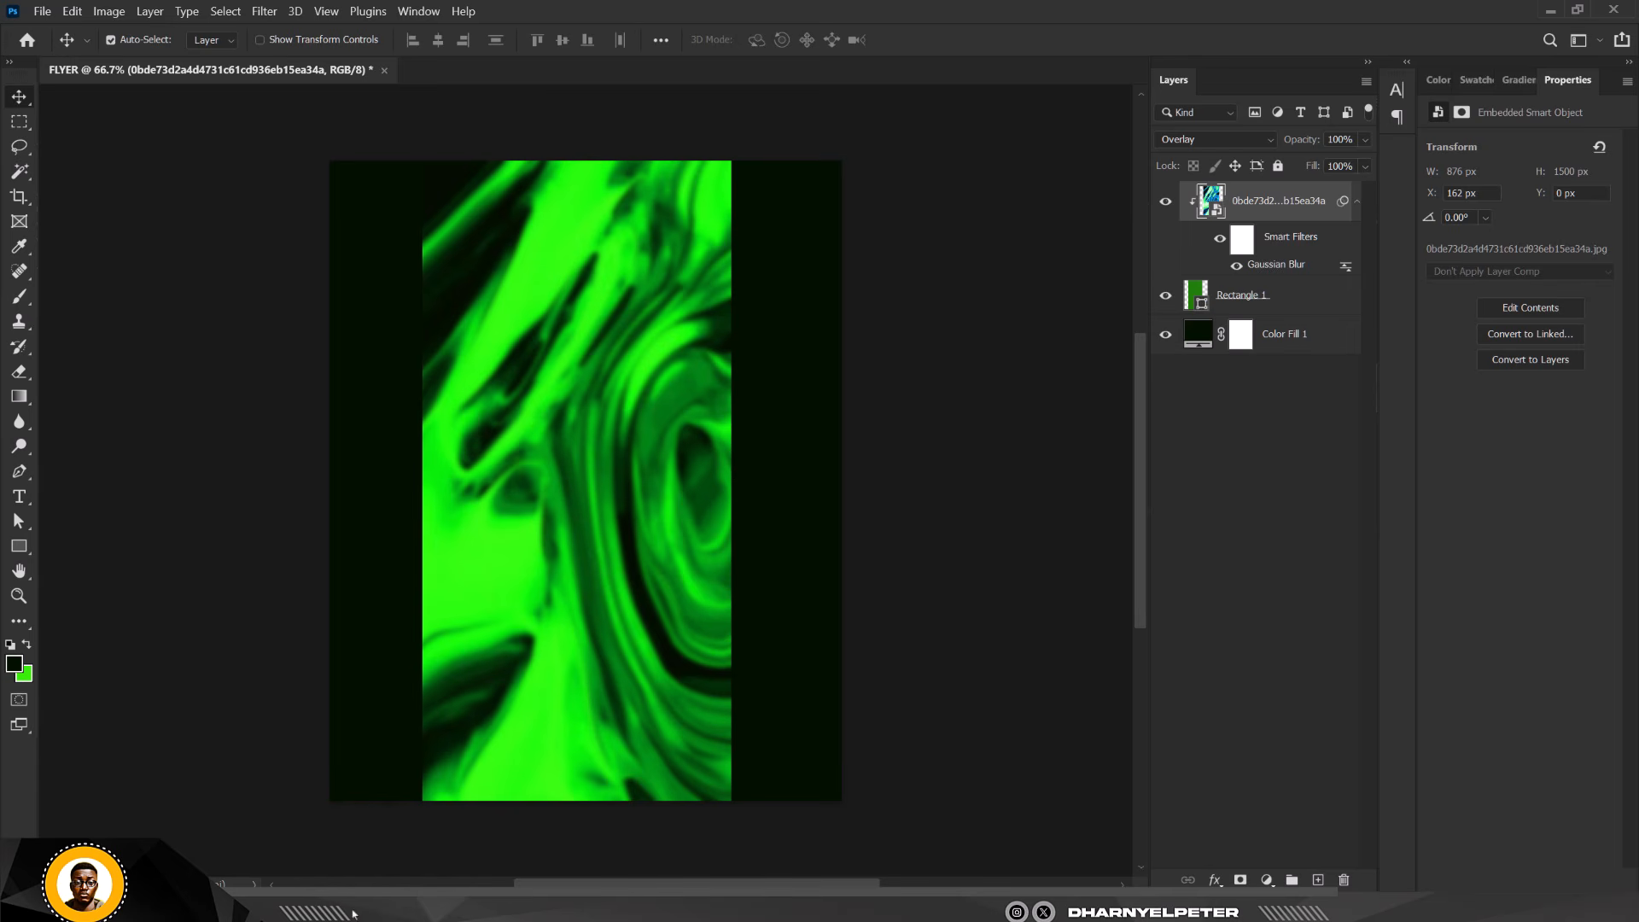
Place the portrait image BGkkkl from the RESOURCE folder into the flyer at full canvas width
click(372, 918)
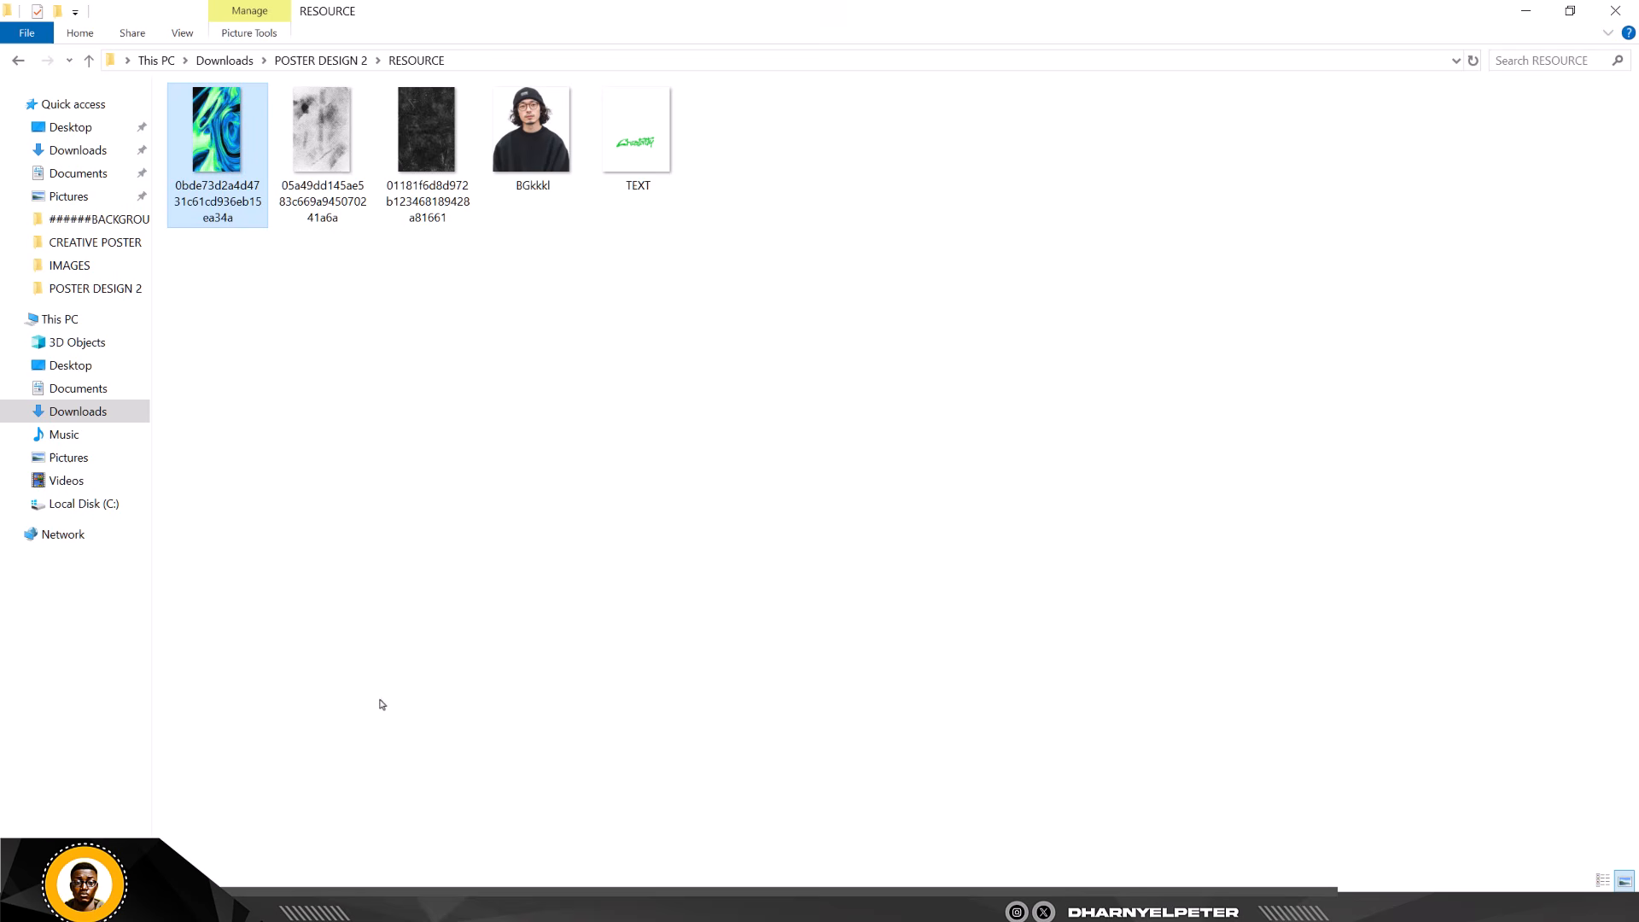
click(541, 140)
drag(540, 140, 678, 570)
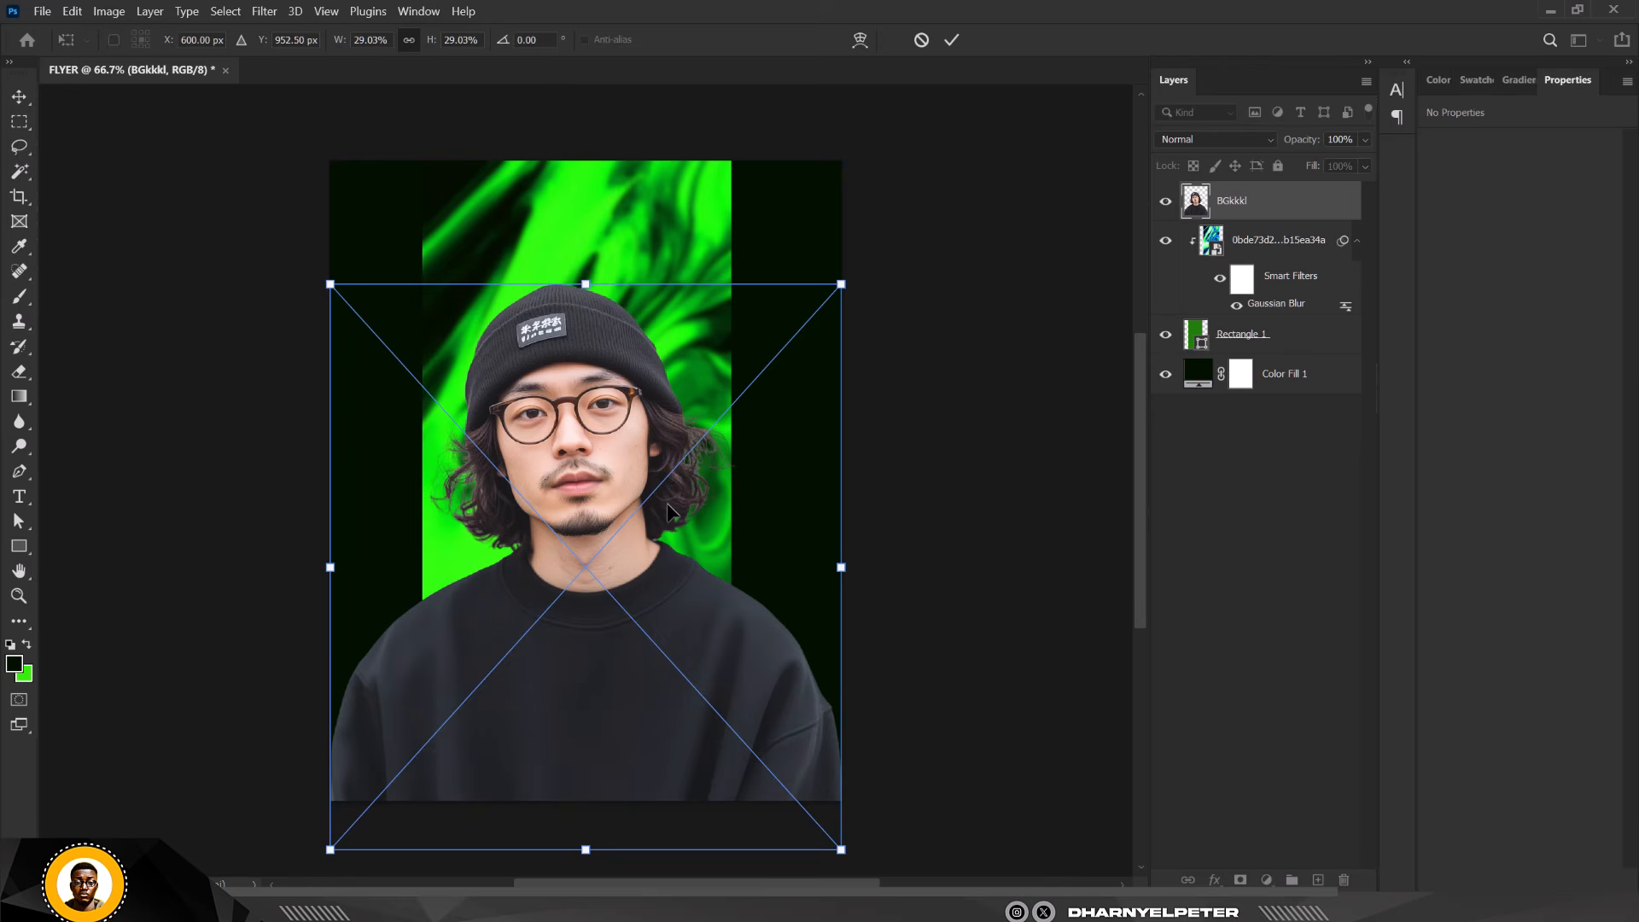
key(Return)
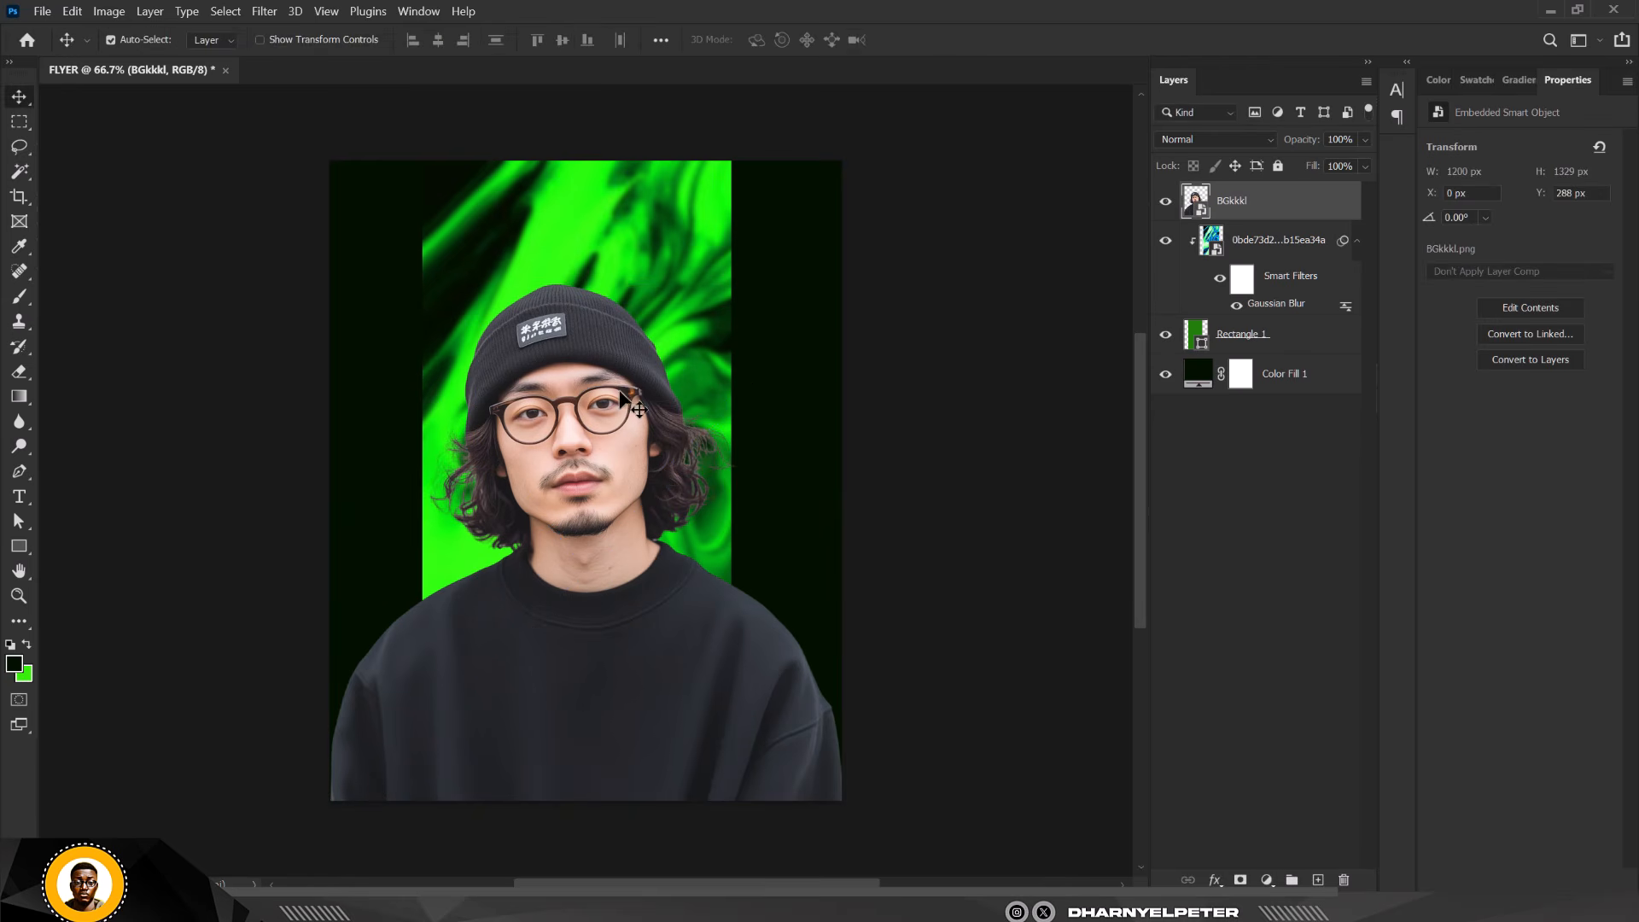
Start a Camera Raw Filter on the portrait with Contrast +68, Highlights -93, Shadows -73 and Blacks -18
click(278, 10)
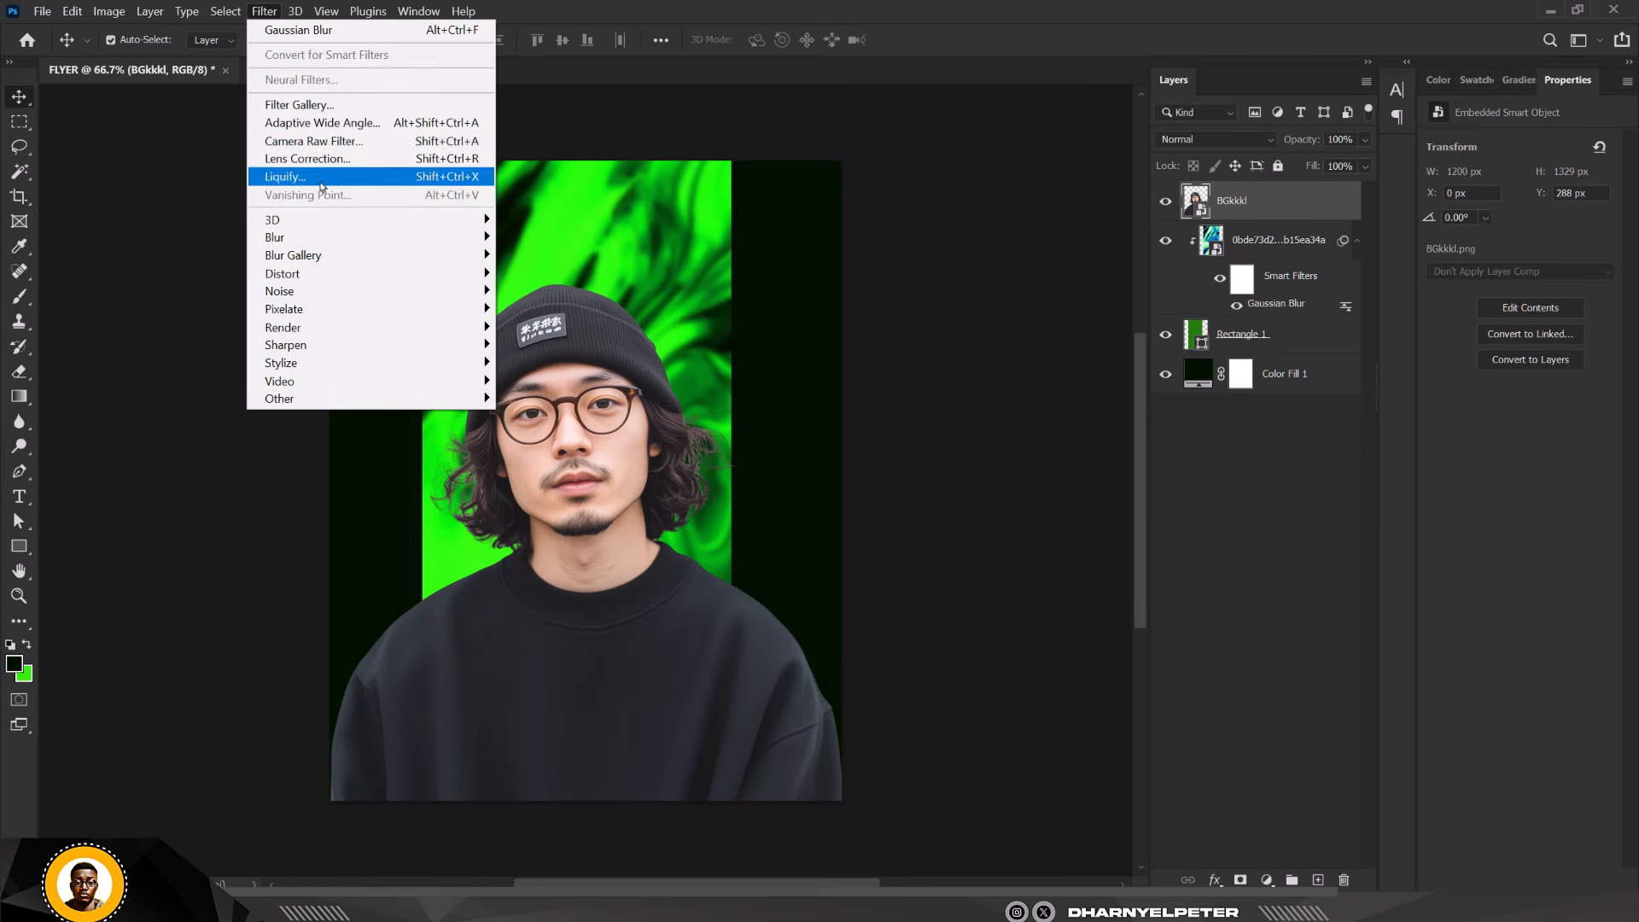
click(306, 141)
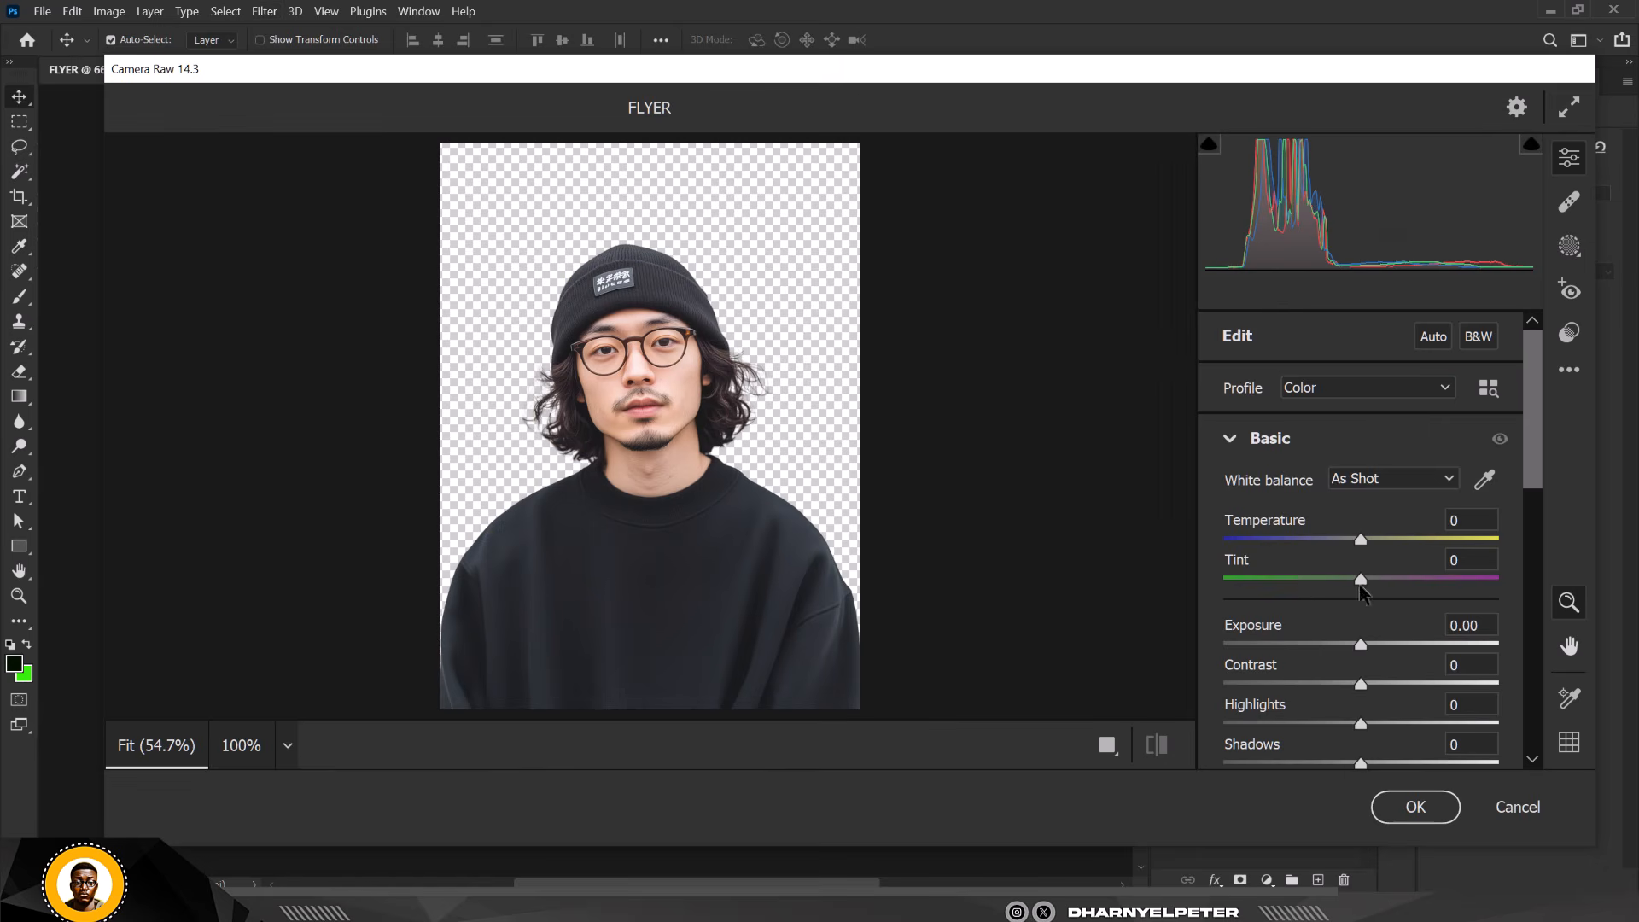
scroll(1354, 705, down, 2)
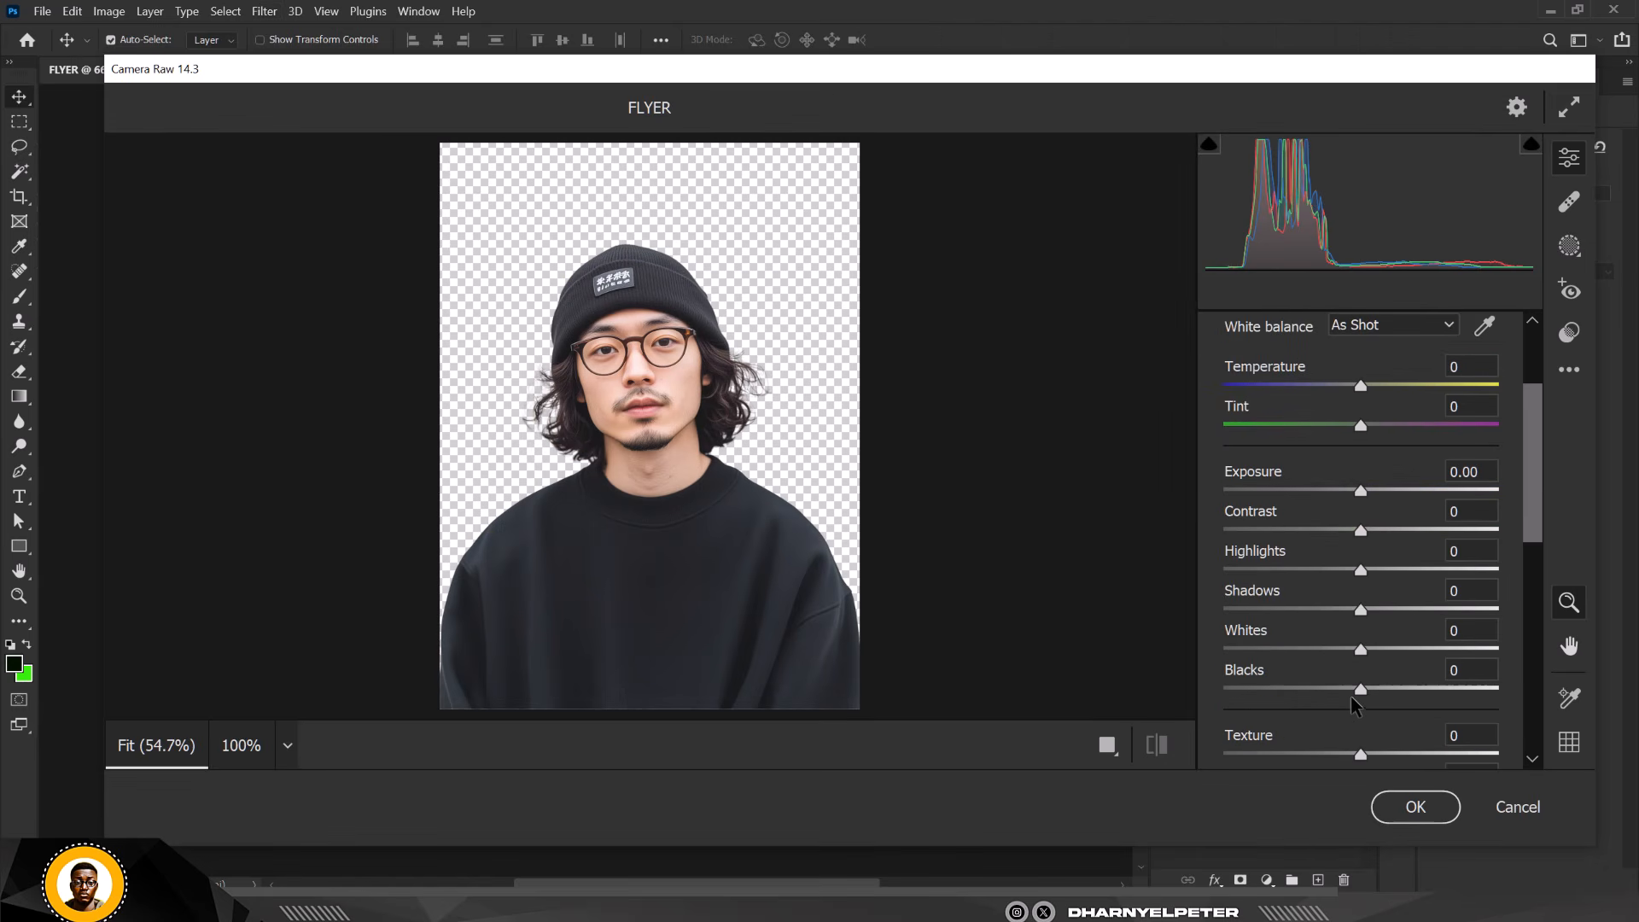
drag(1361, 611, 1258, 611)
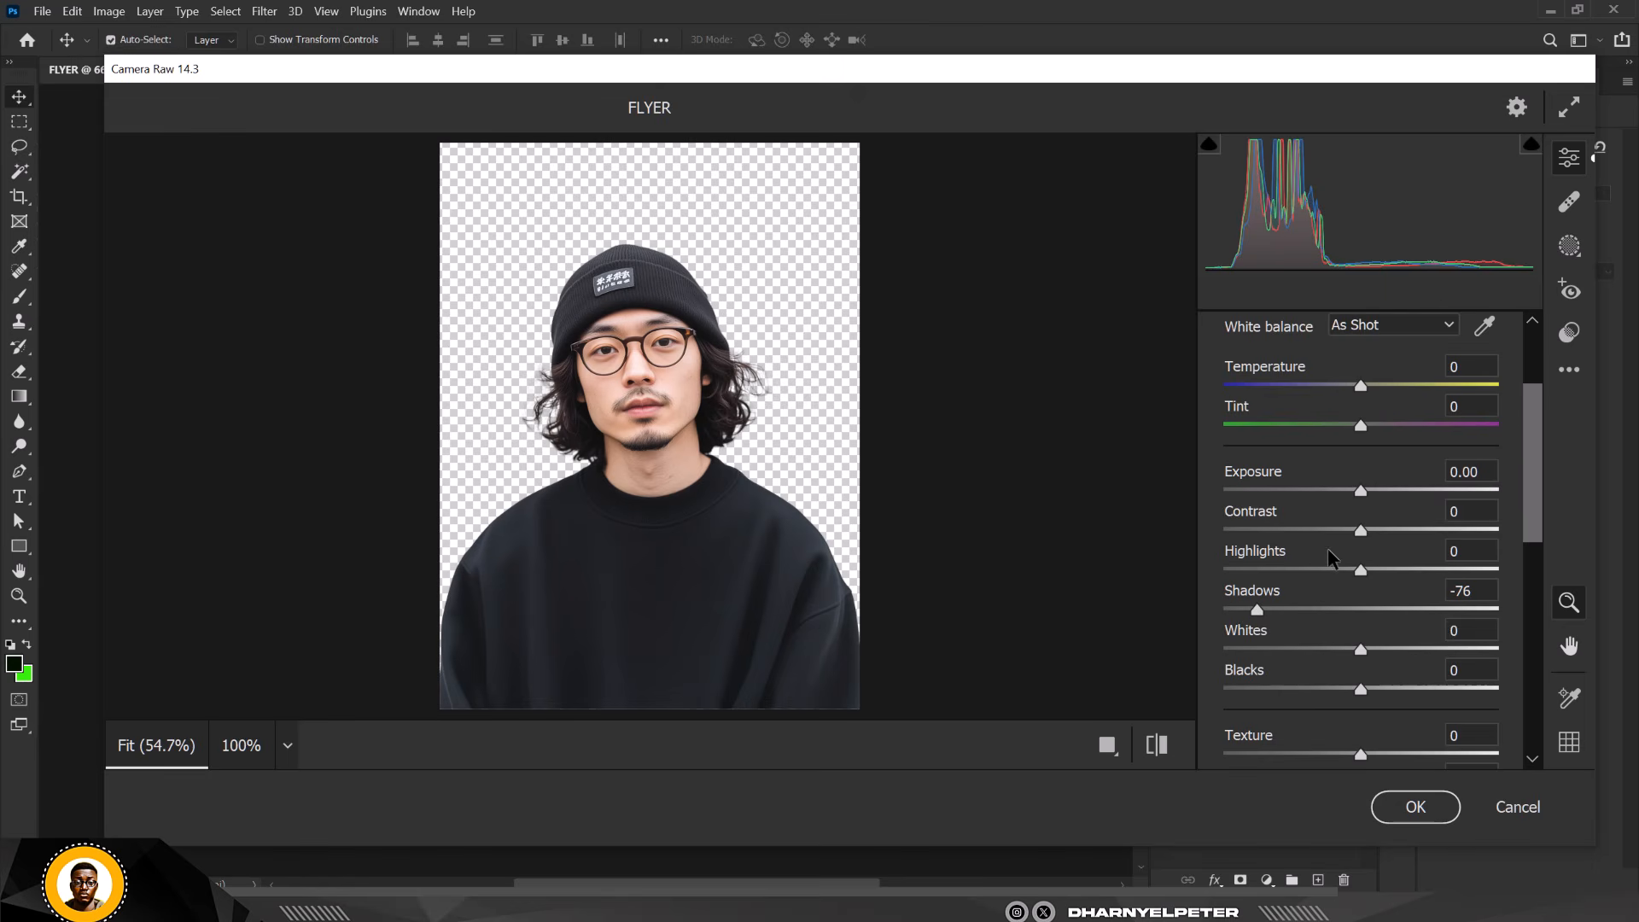
drag(1361, 570, 1238, 568)
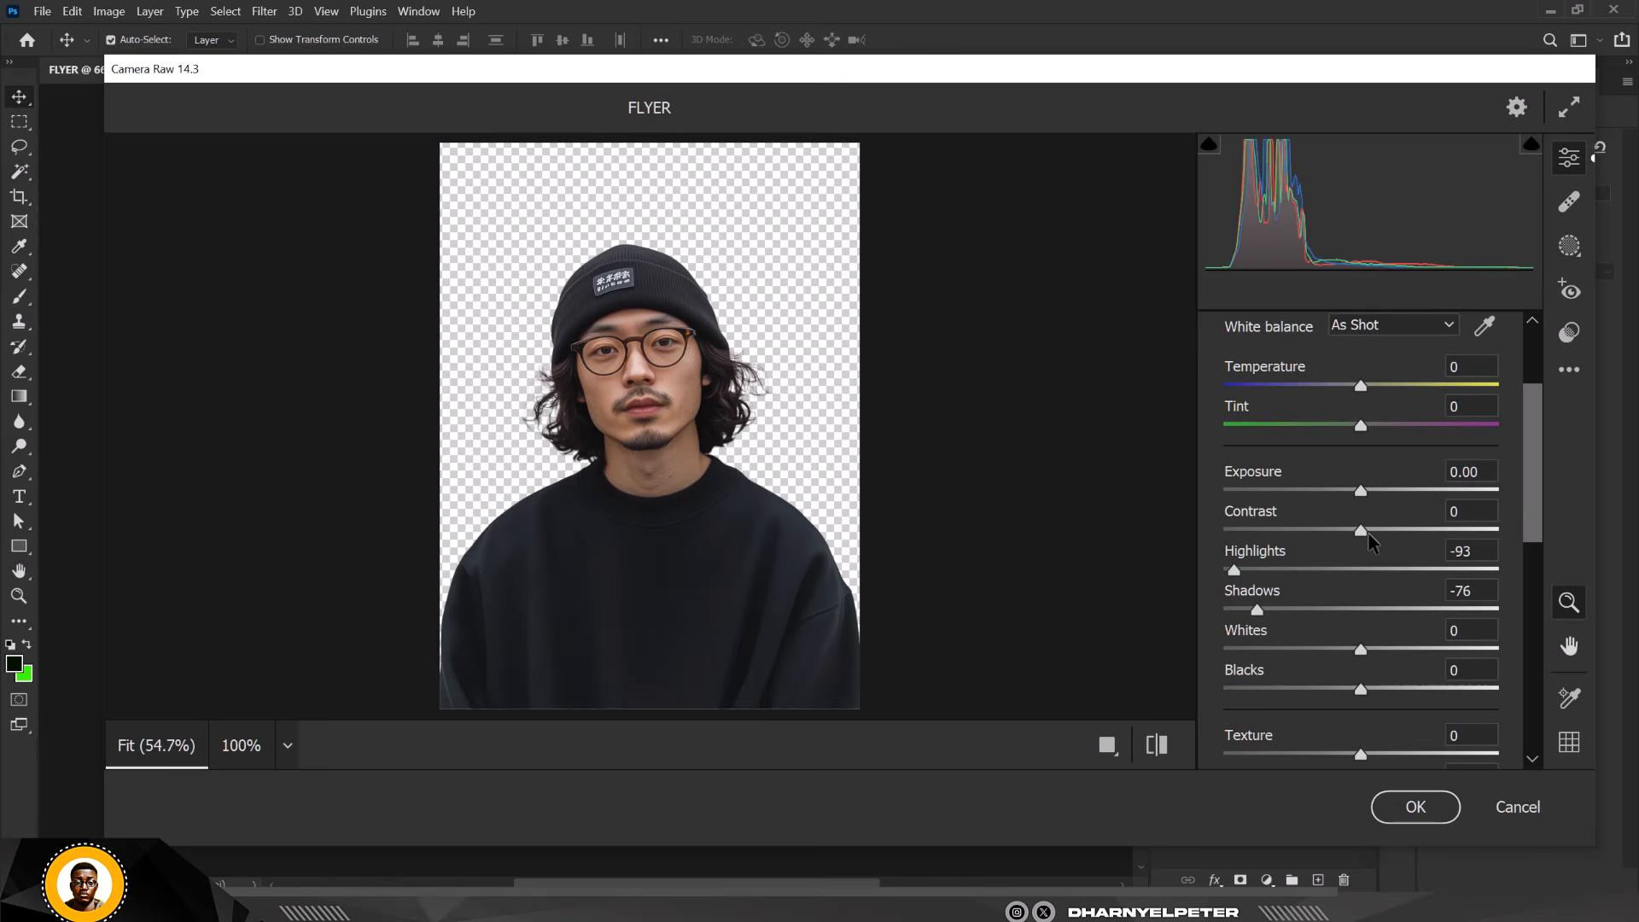
drag(1361, 530, 1455, 537)
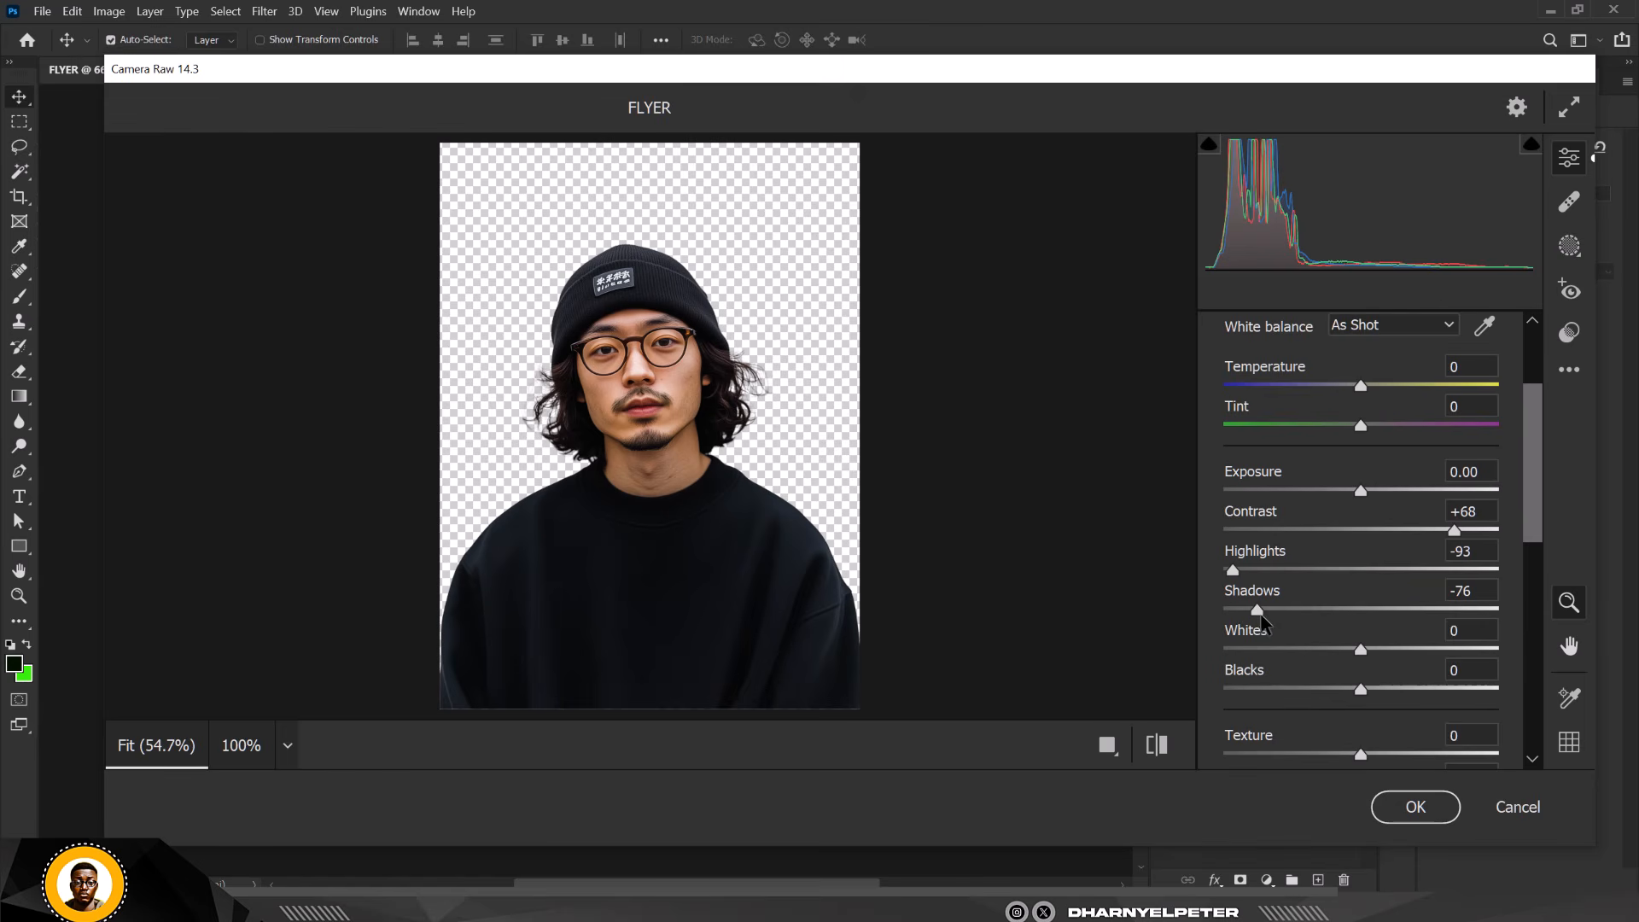
drag(1260, 612, 1263, 611)
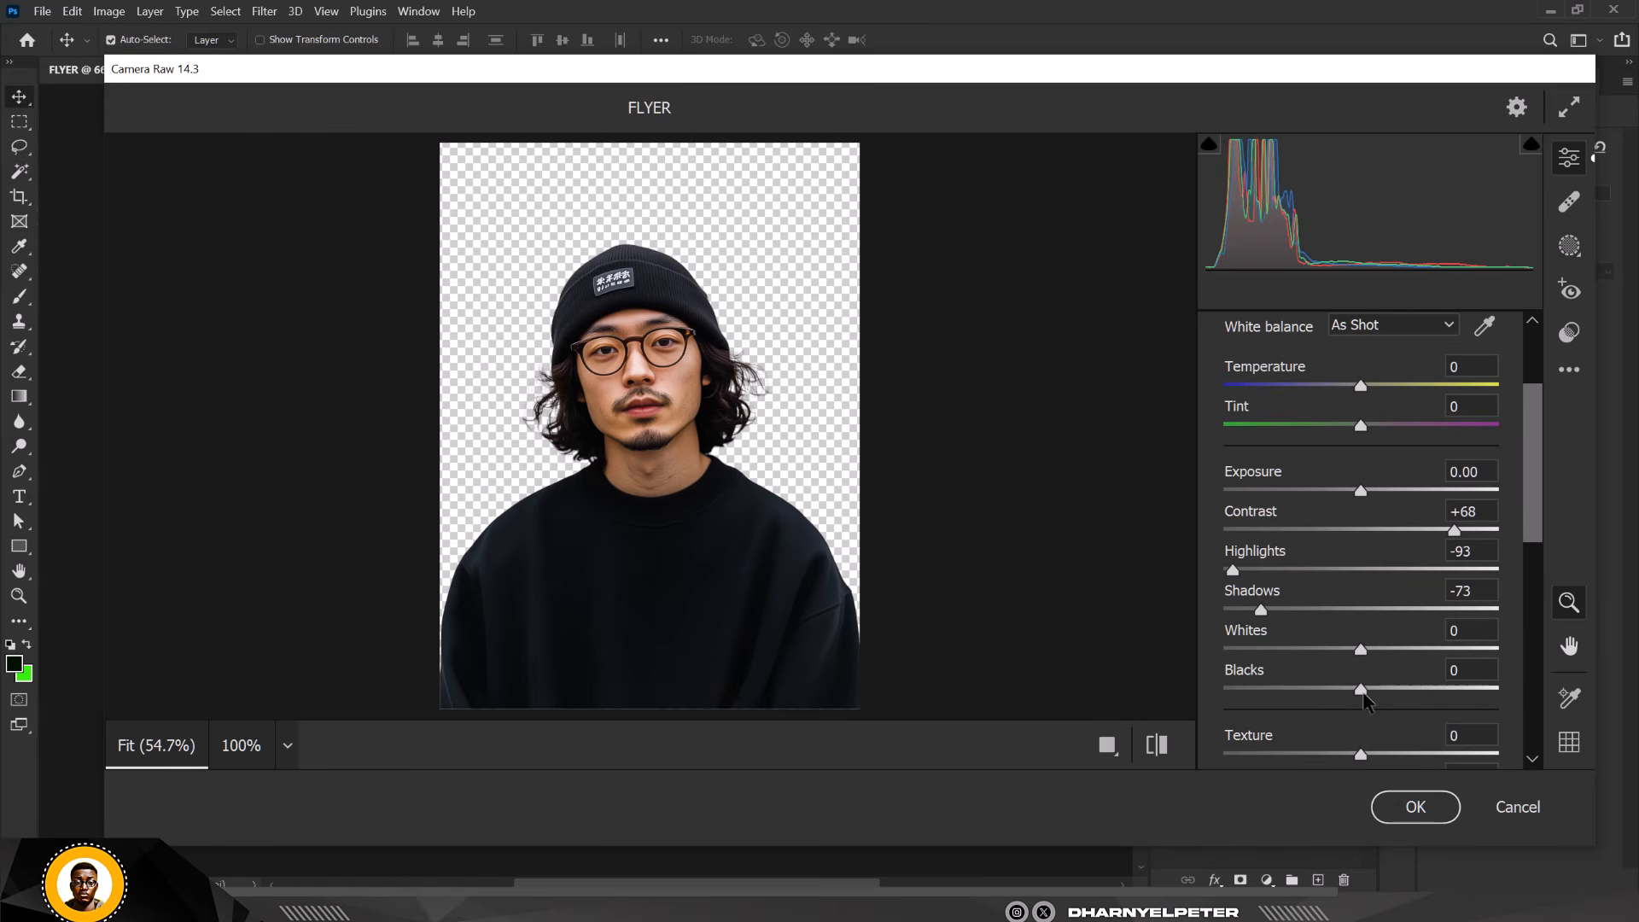
drag(1362, 690, 1337, 690)
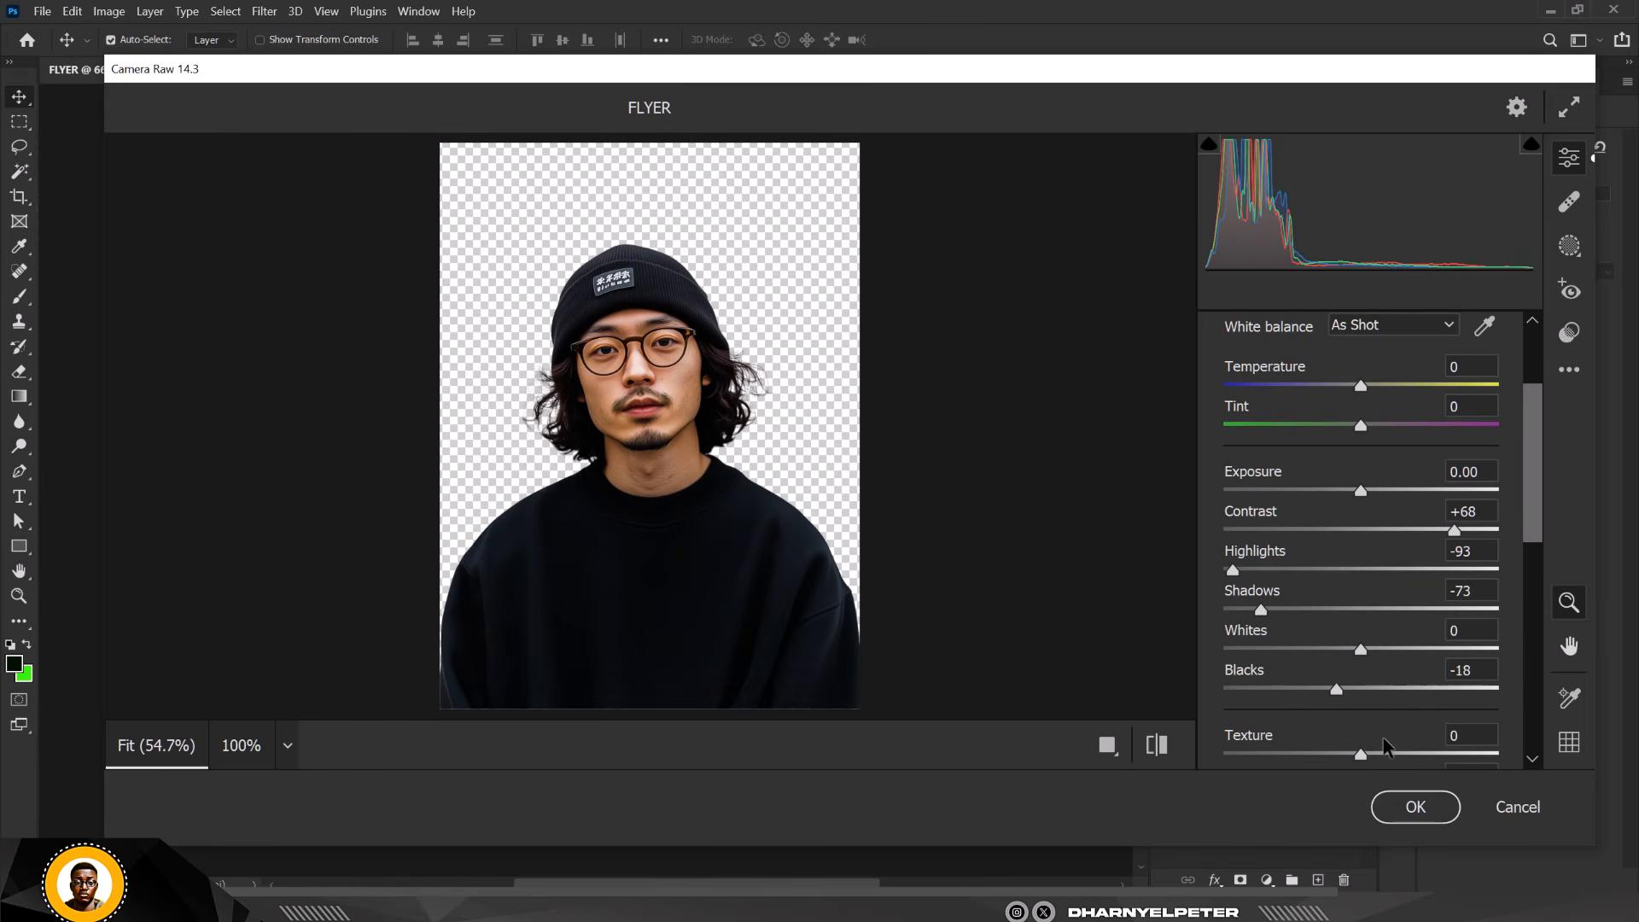
Set Texture to +52, Clarity to +13 and Dehaze to +19, and apply the Camera Raw Filter to the portrait
scroll(1392, 693, down, 3)
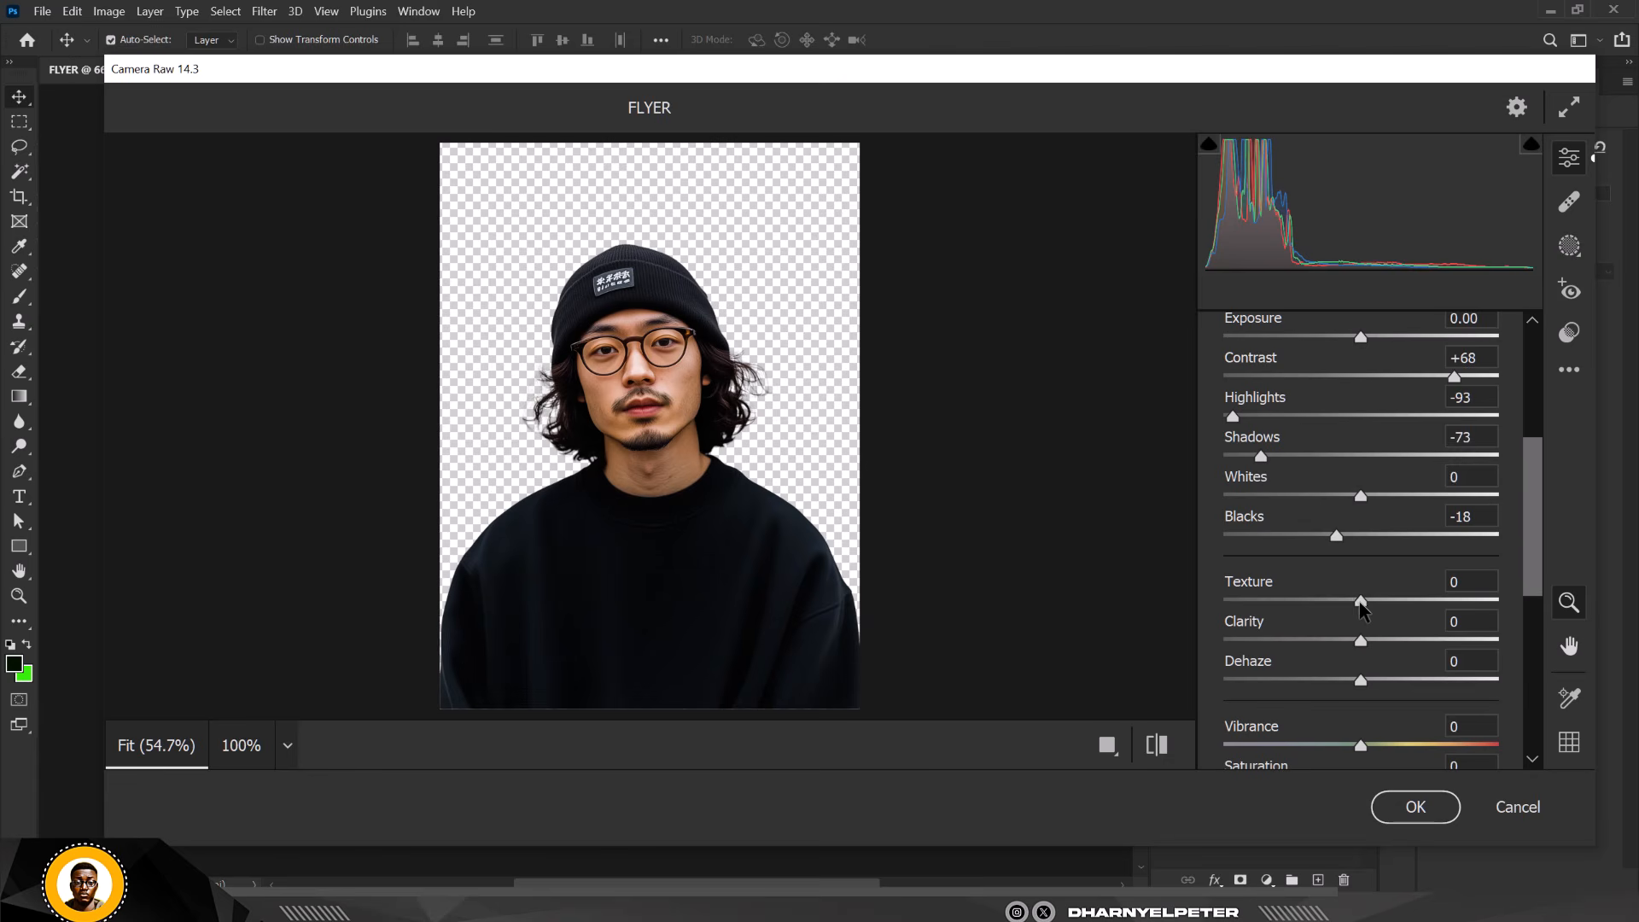
drag(1361, 601, 1434, 603)
drag(1361, 646, 1378, 649)
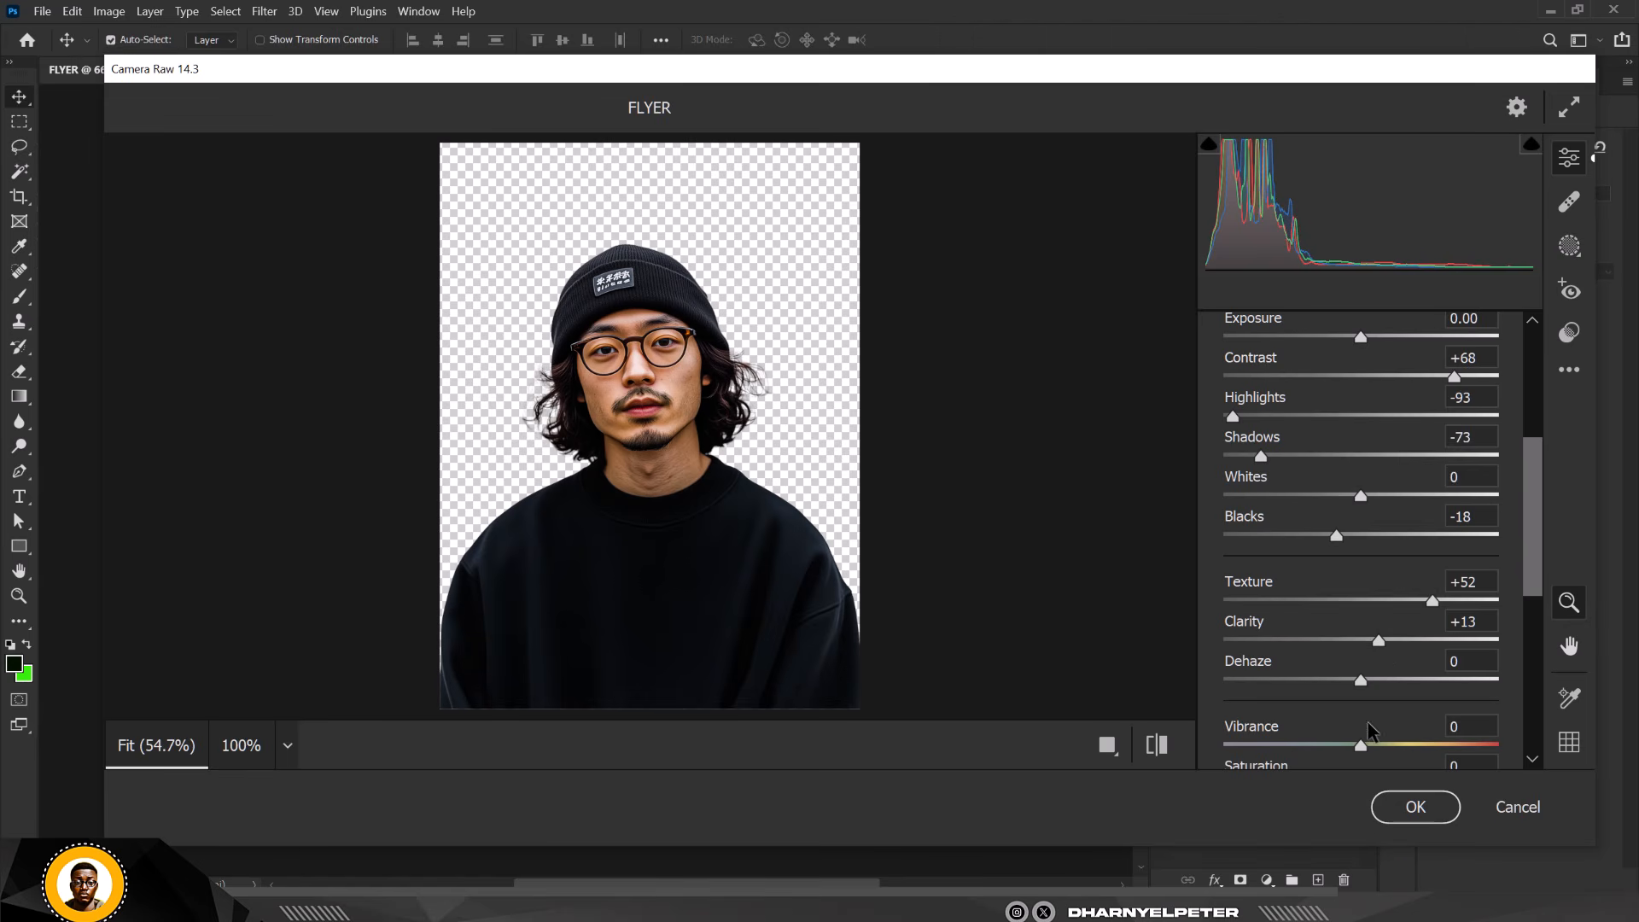
mouse_move(1363, 681)
mouse_down()
mouse_move(1405, 681)
mouse_move(1386, 681)
mouse_up()
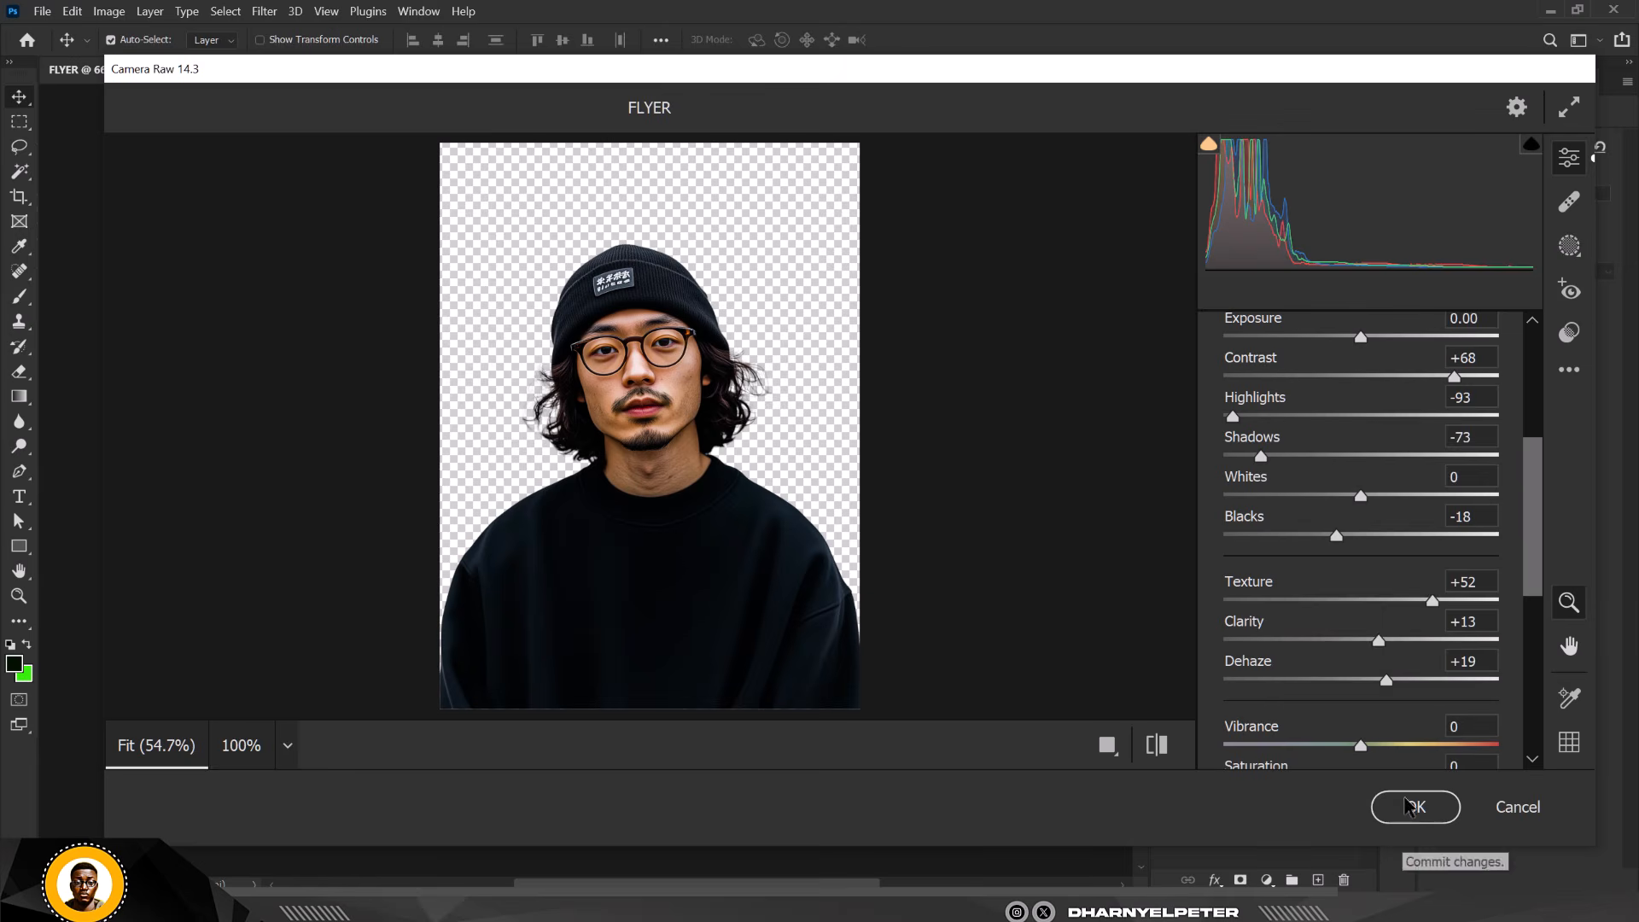
click(1415, 807)
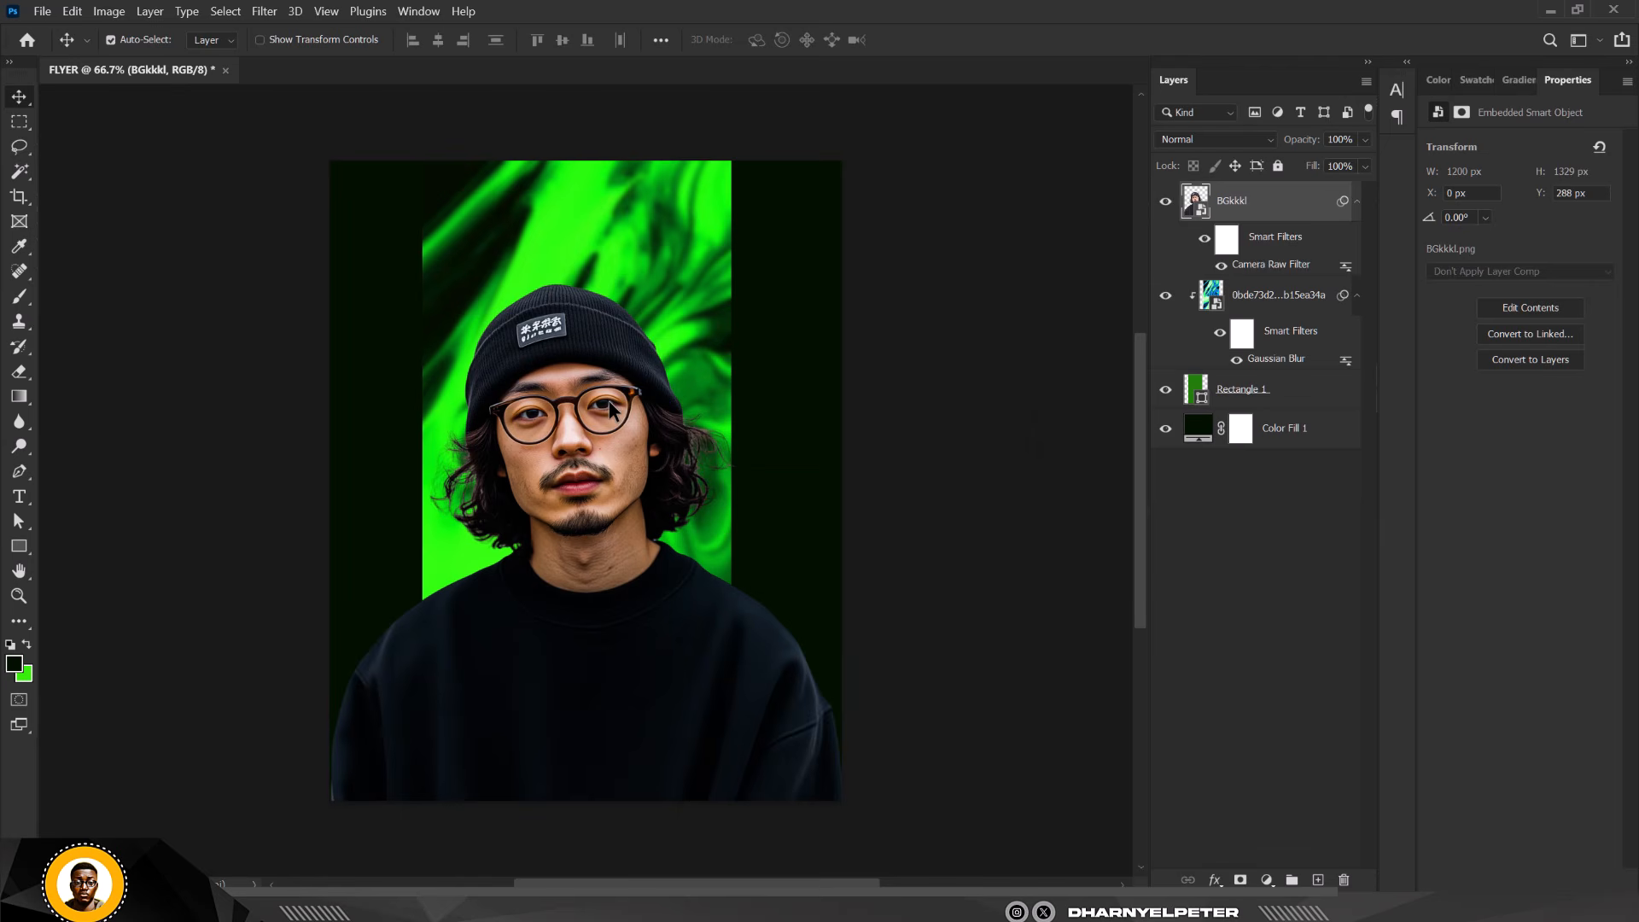
Edit the portrait's Camera Raw Filter to shift its tint toward green
scroll(603, 367, down, 2)
scroll(602, 364, up, 2)
scroll(602, 364, up, 1)
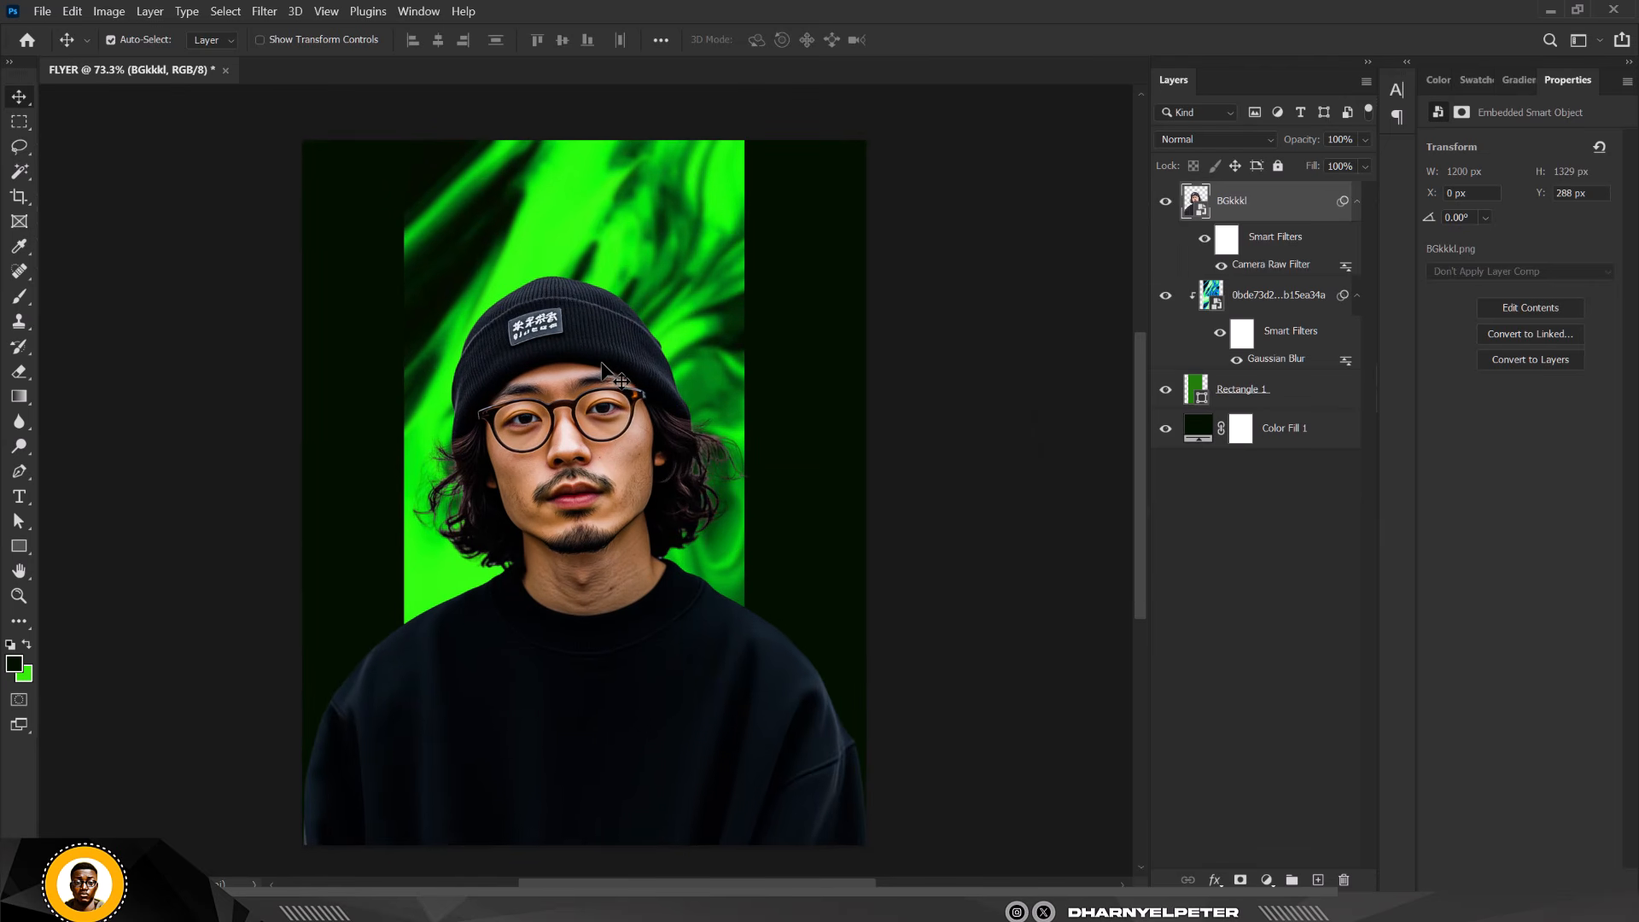
double_click(1272, 268)
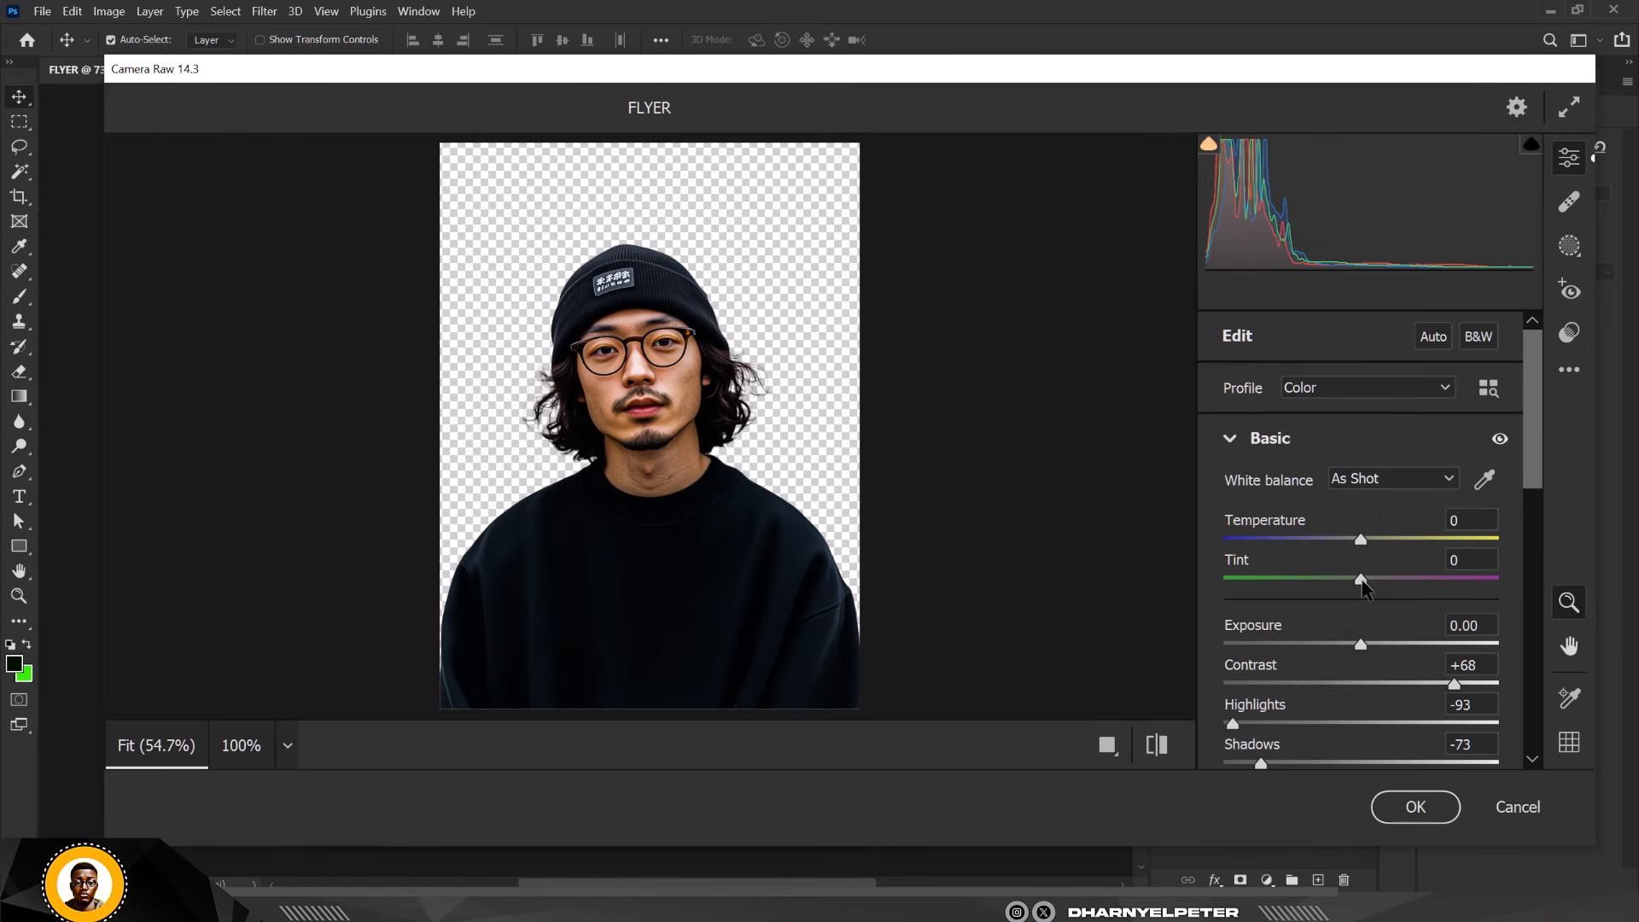
drag(1363, 585, 1316, 585)
click(1431, 814)
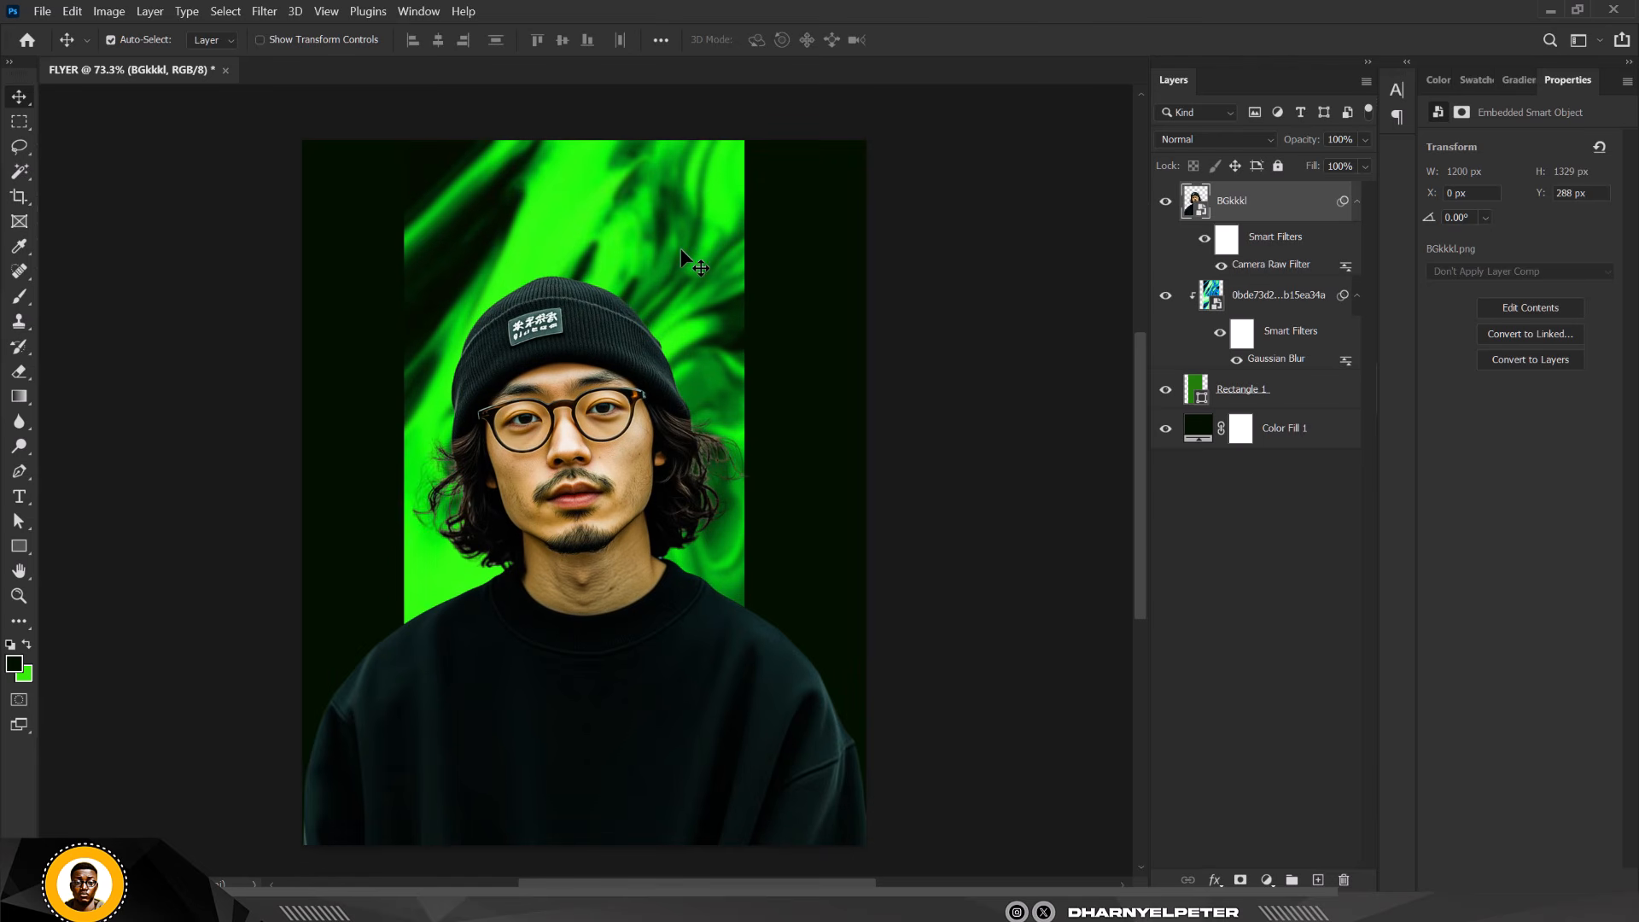
Duplicate the portrait layer and turn the copy into a single smart object named IMAGE 1
scroll(679, 311, down, 2)
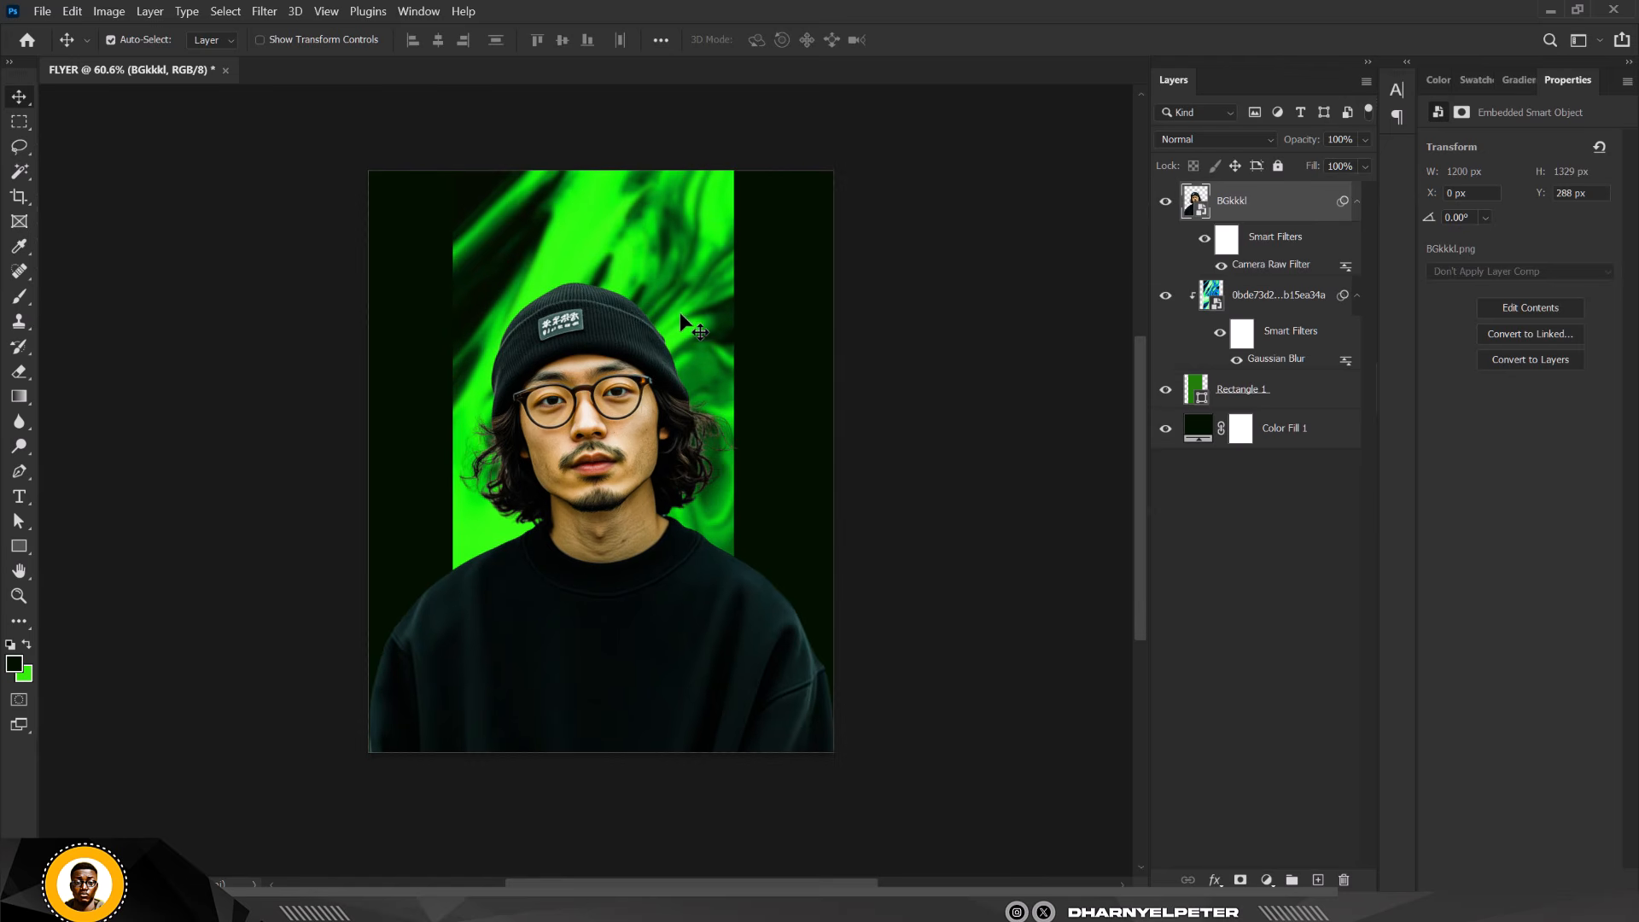
scroll(643, 394, up, 2)
scroll(642, 394, up, 1)
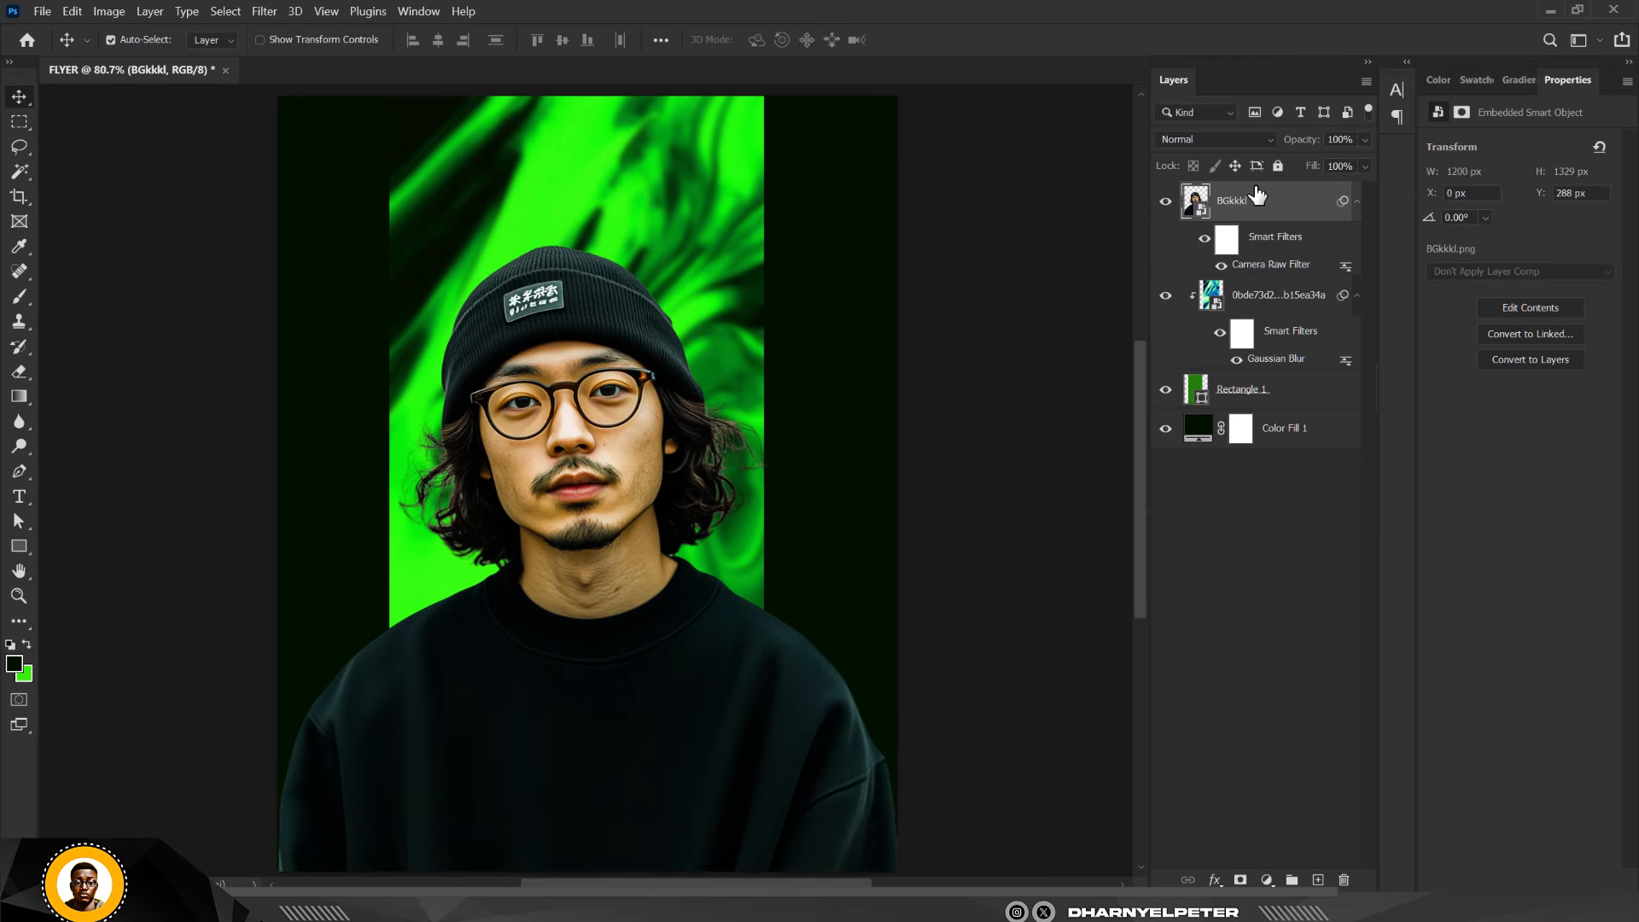
key(ctrl+j)
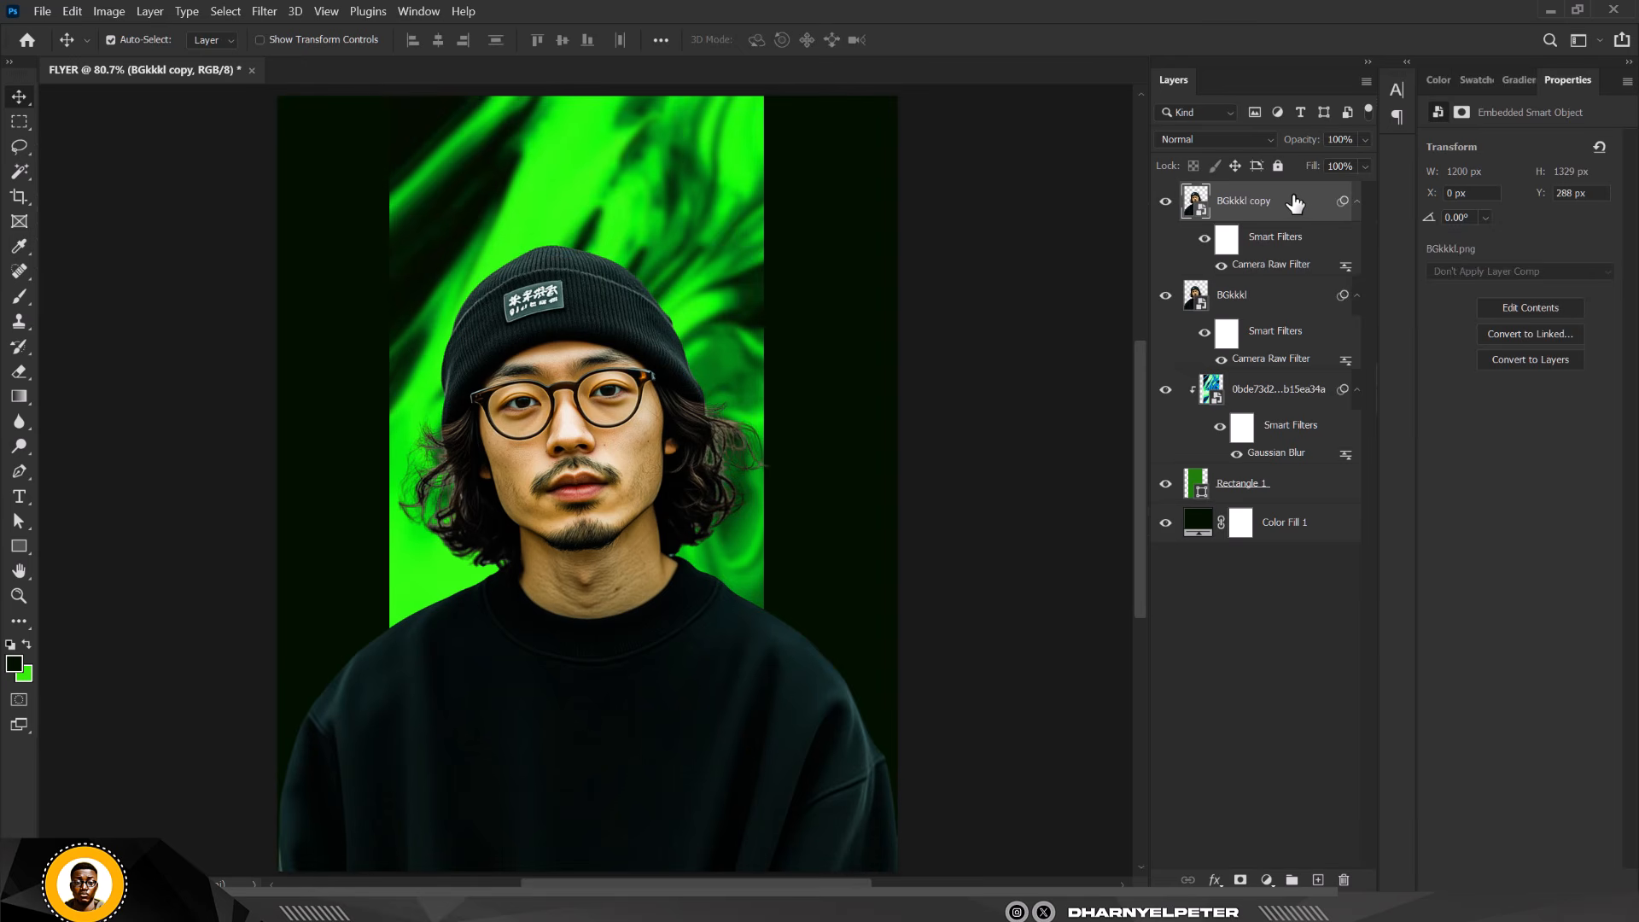
right_click(1297, 204)
click(1377, 229)
double_click(1244, 201)
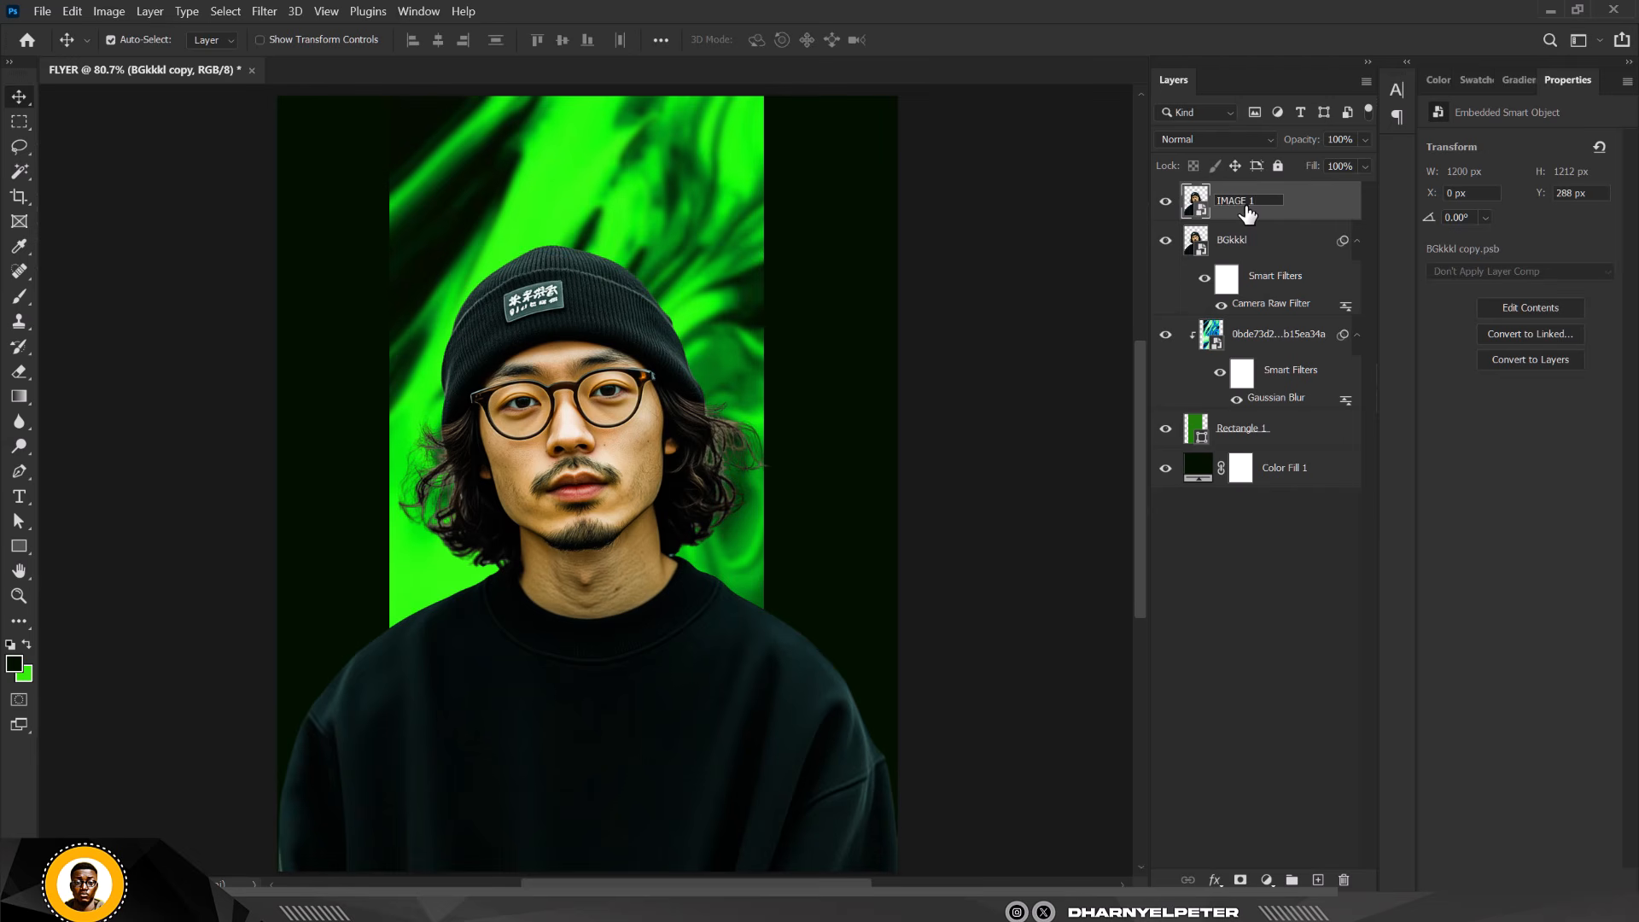
key(Return)
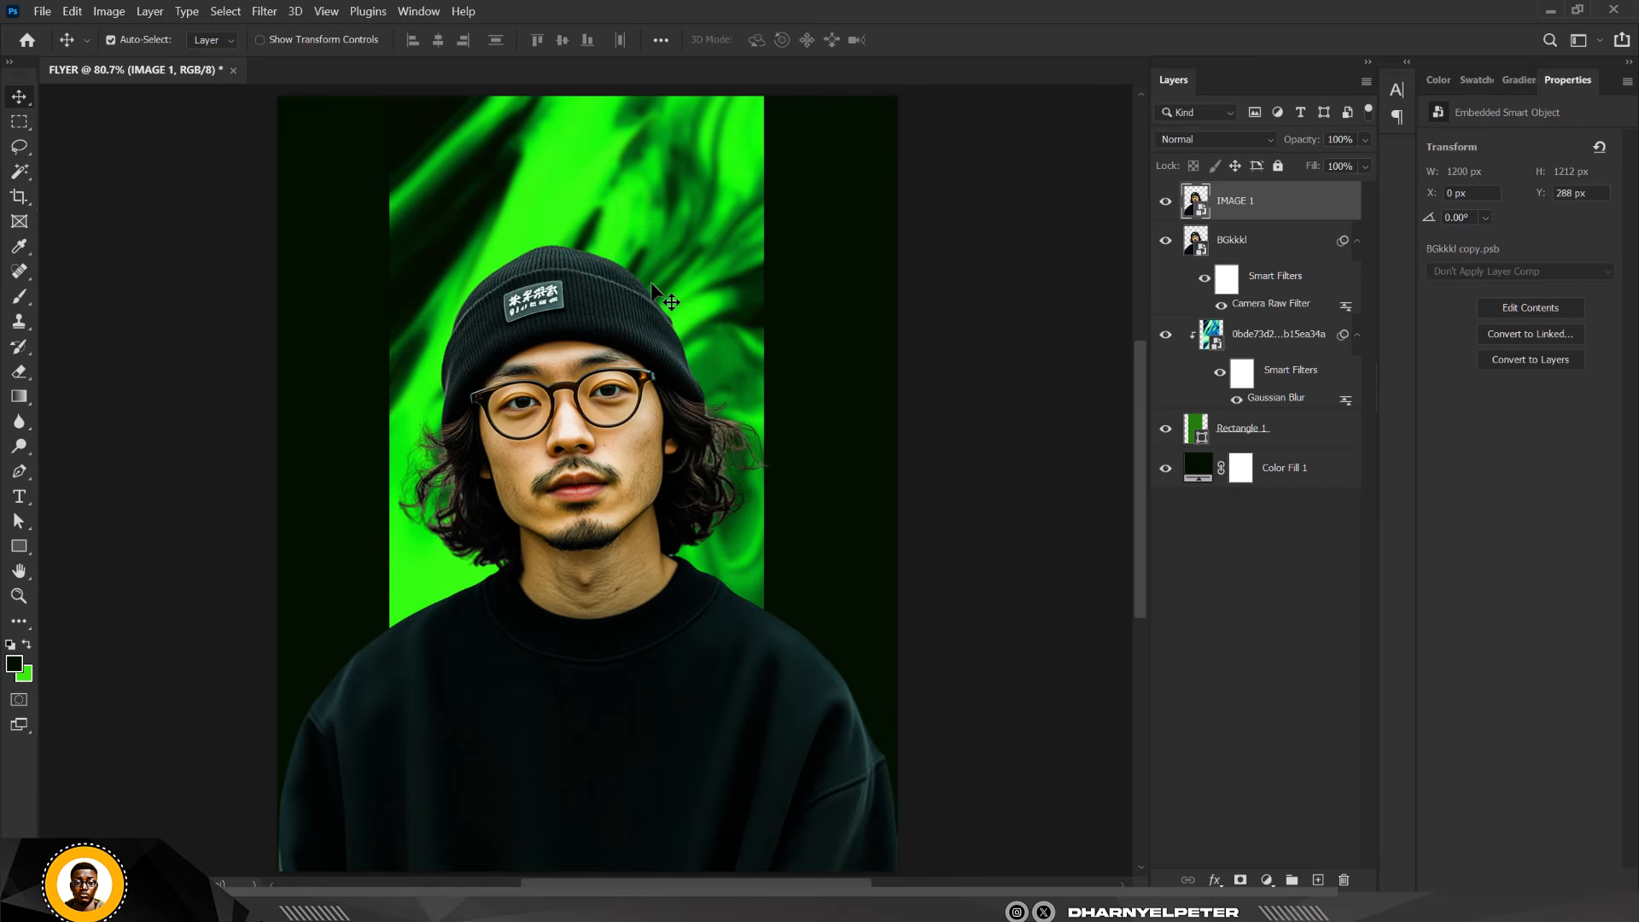
Hide the IMAGE 1 layer and add a Black & White adjustment layer directly above the original portrait layer
scroll(664, 298, down, 2)
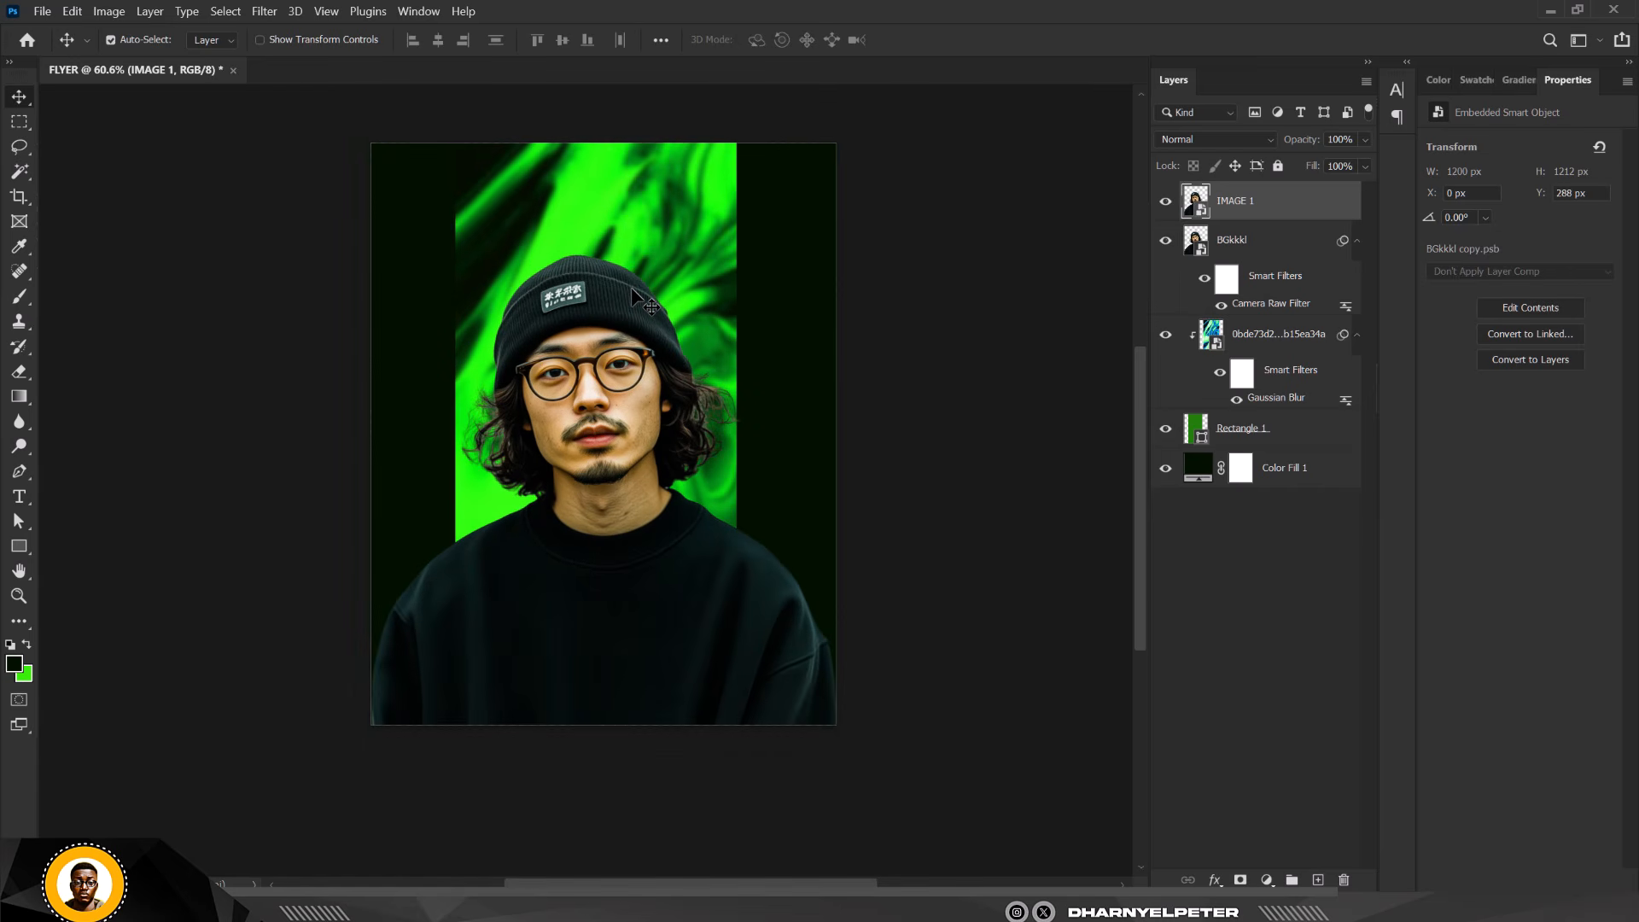
click(1286, 248)
right_click(1288, 248)
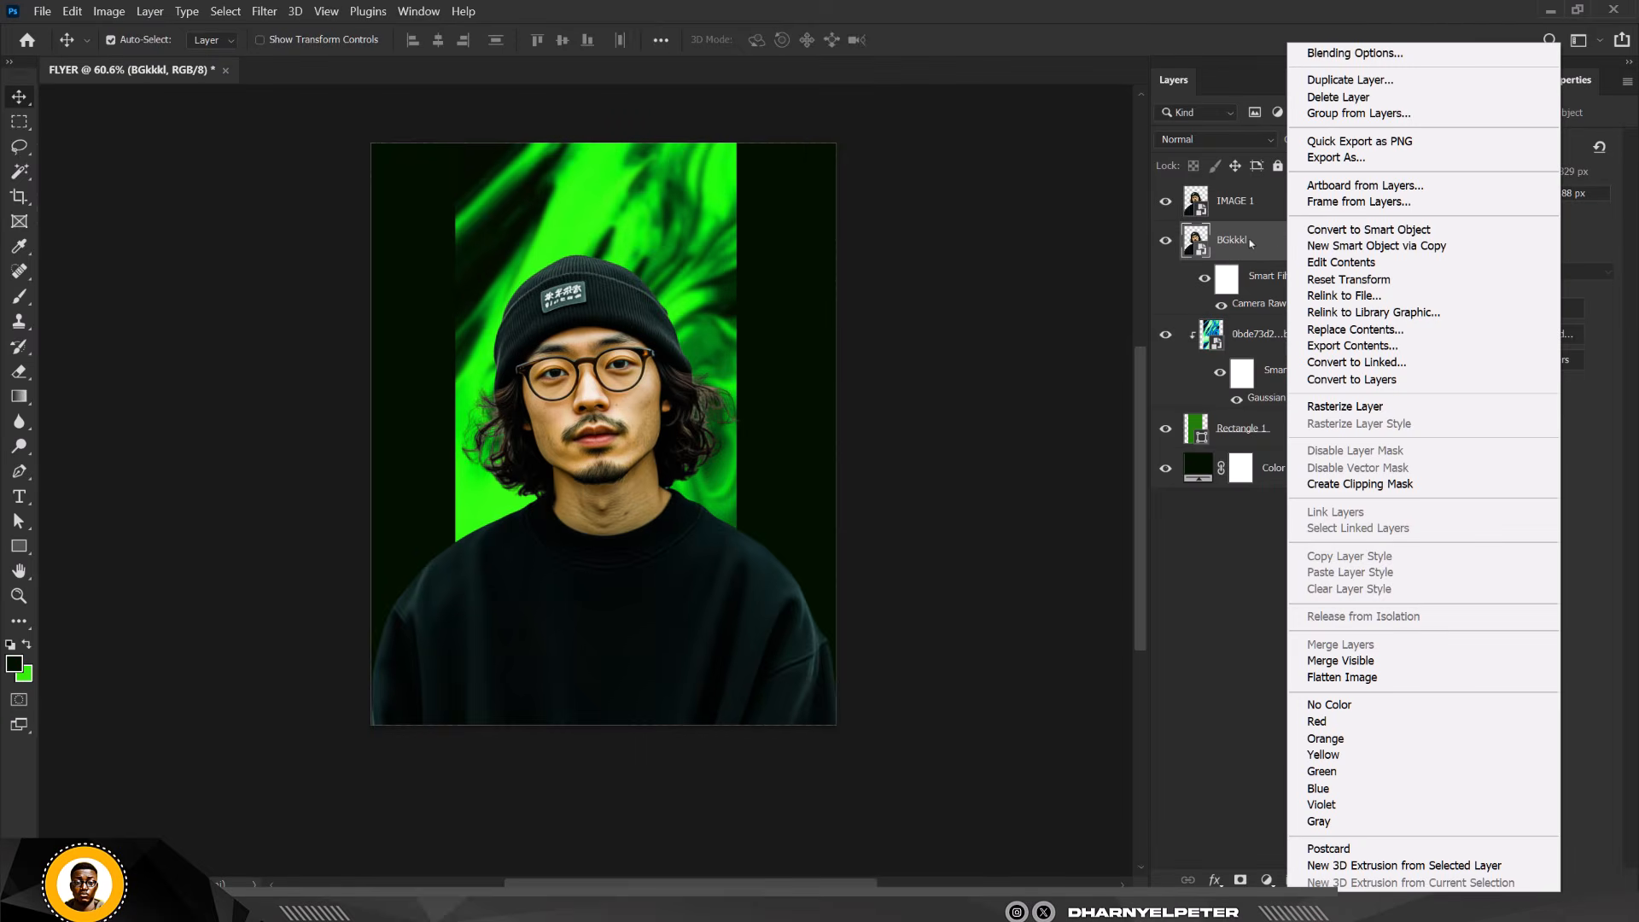
click(1250, 243)
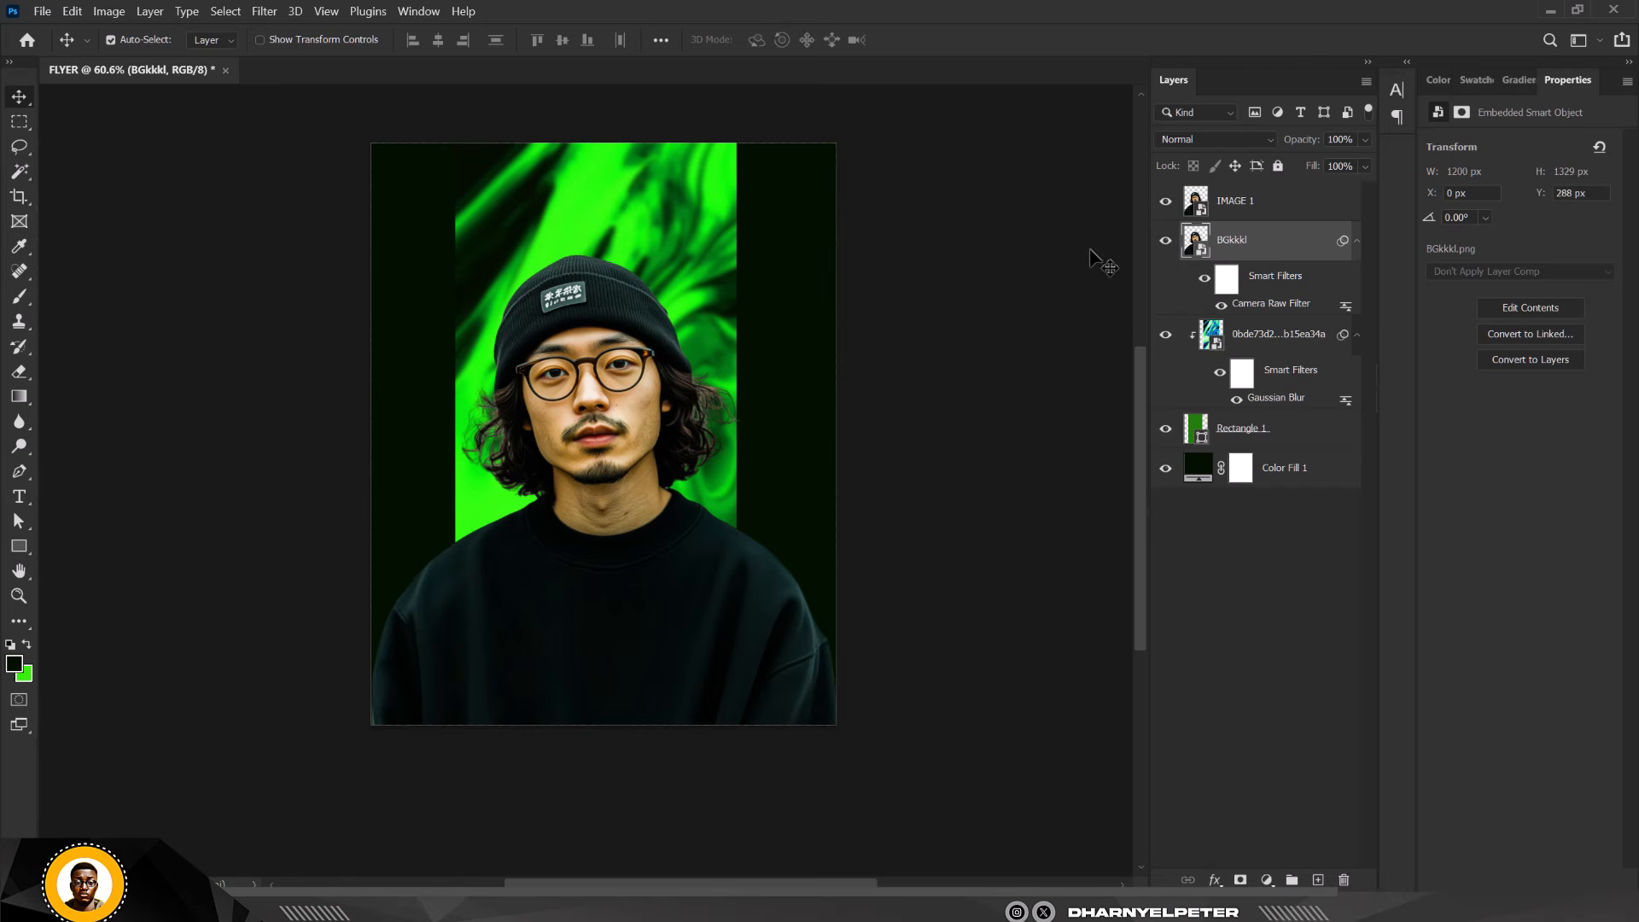
click(1166, 201)
click(1267, 879)
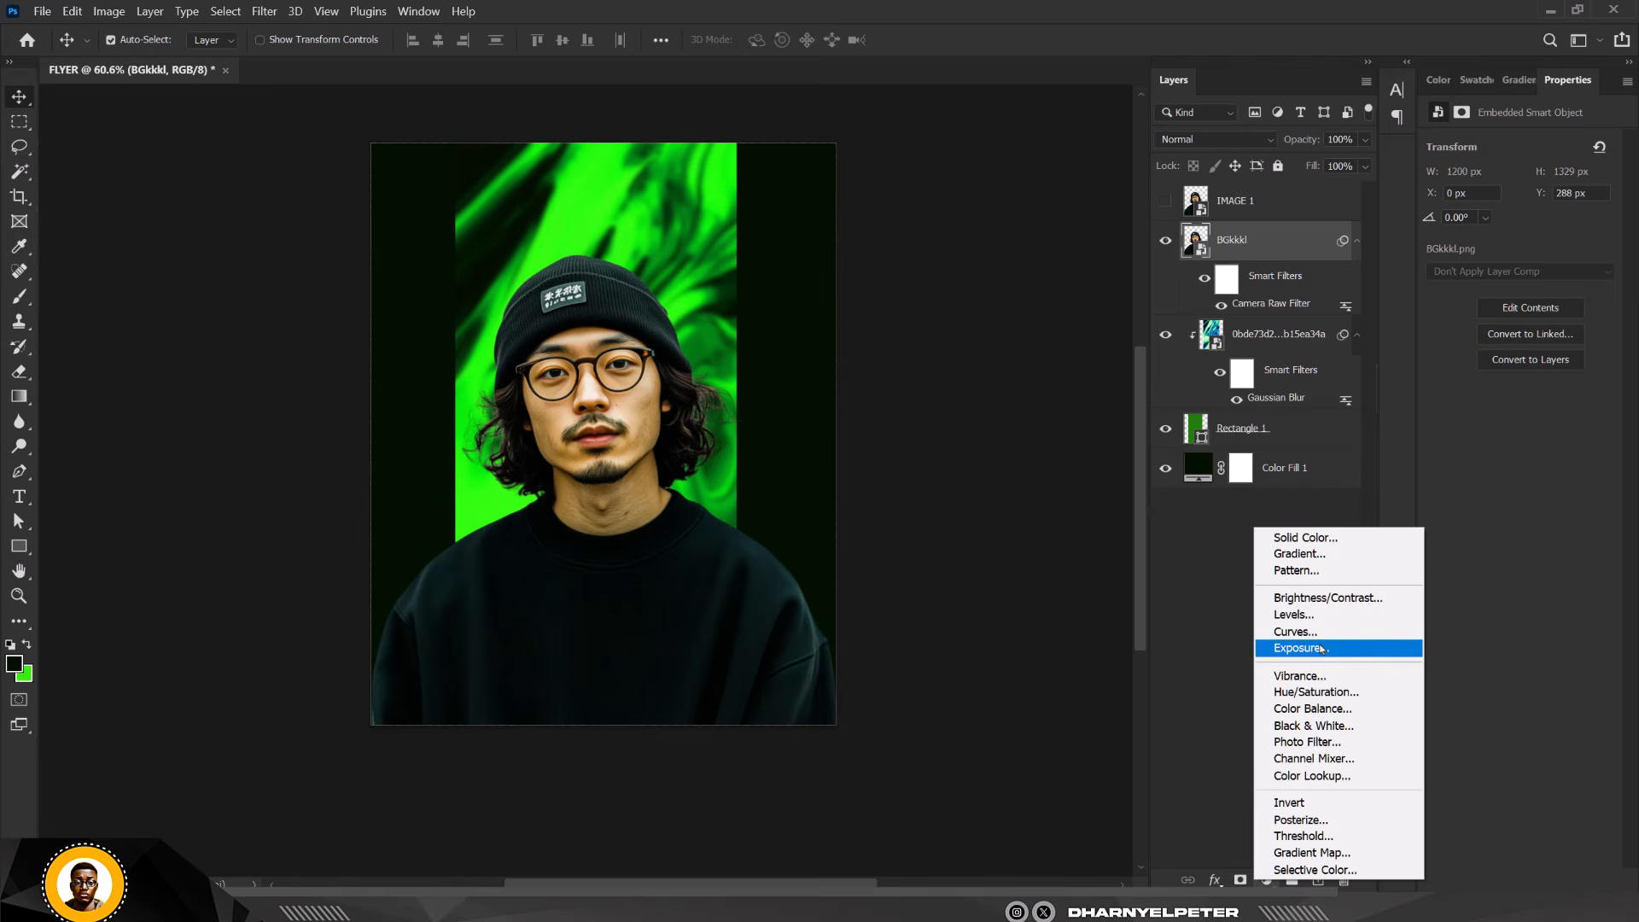
click(1332, 727)
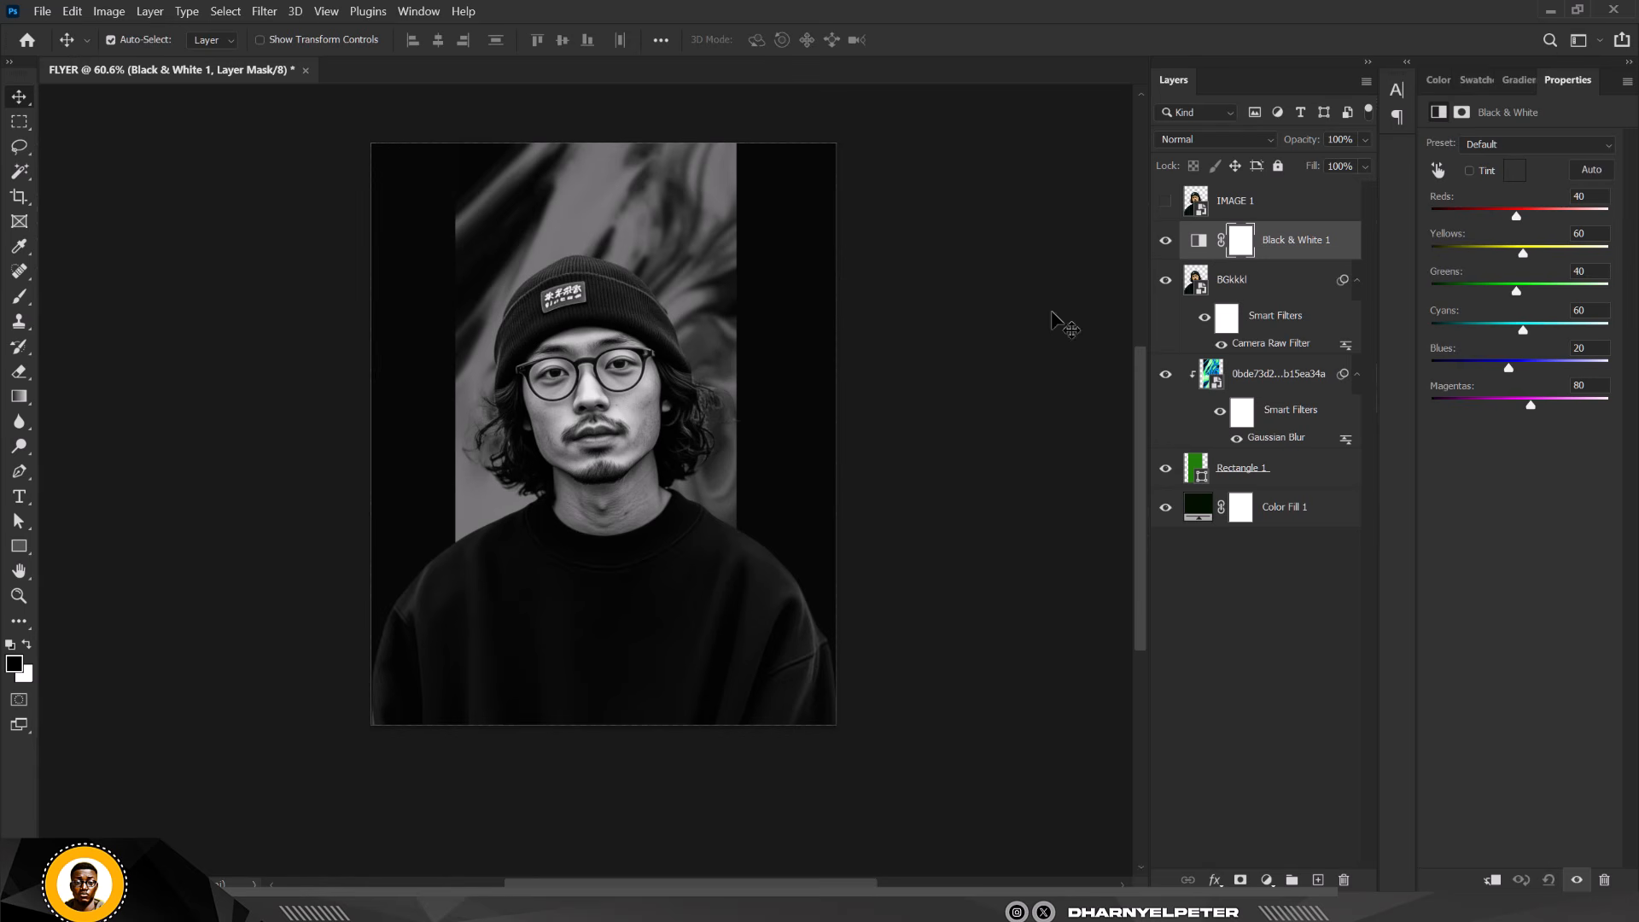
Clip the Black & White adjustment to the portrait layer and add a clipped Hue/Saturation adjustment directly above it
right_click(1327, 245)
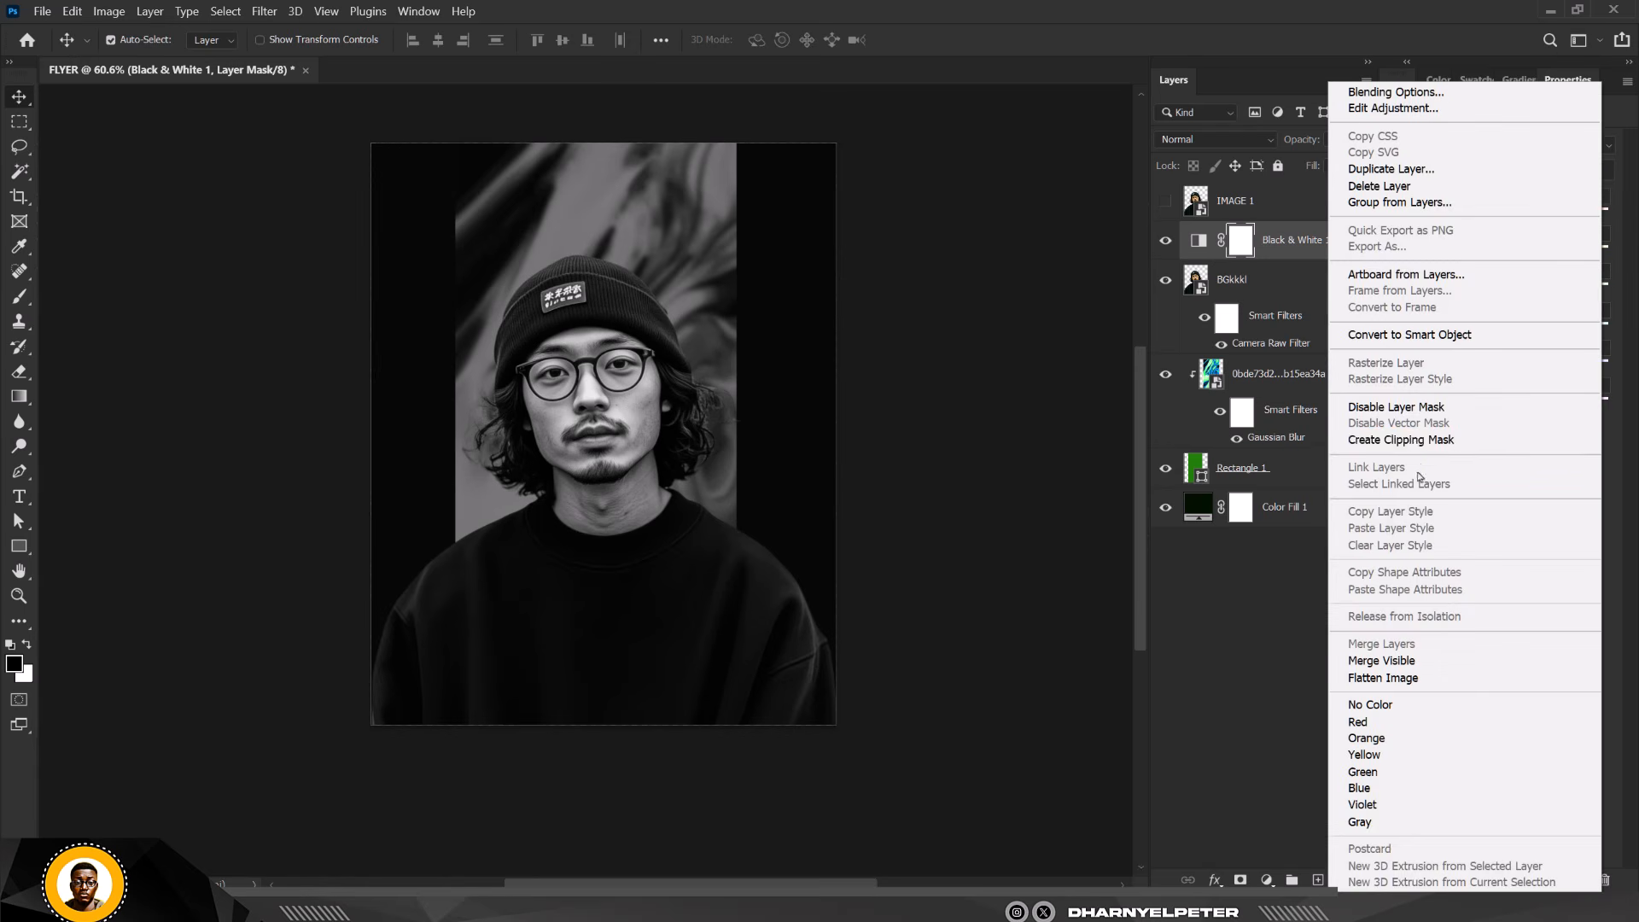
click(1405, 440)
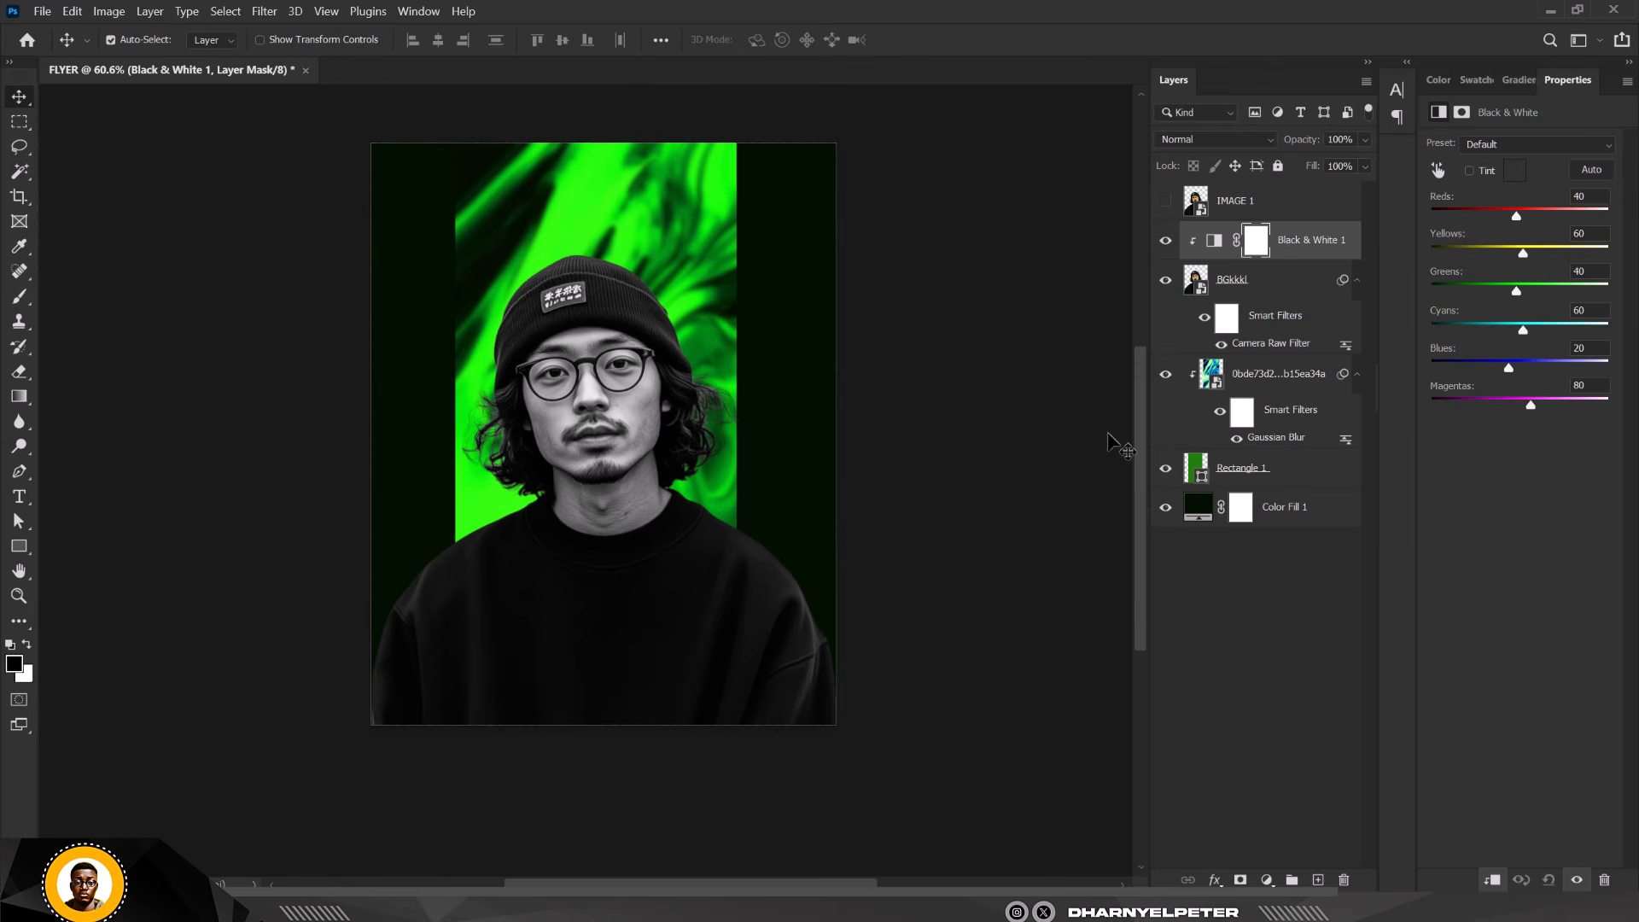
click(1267, 879)
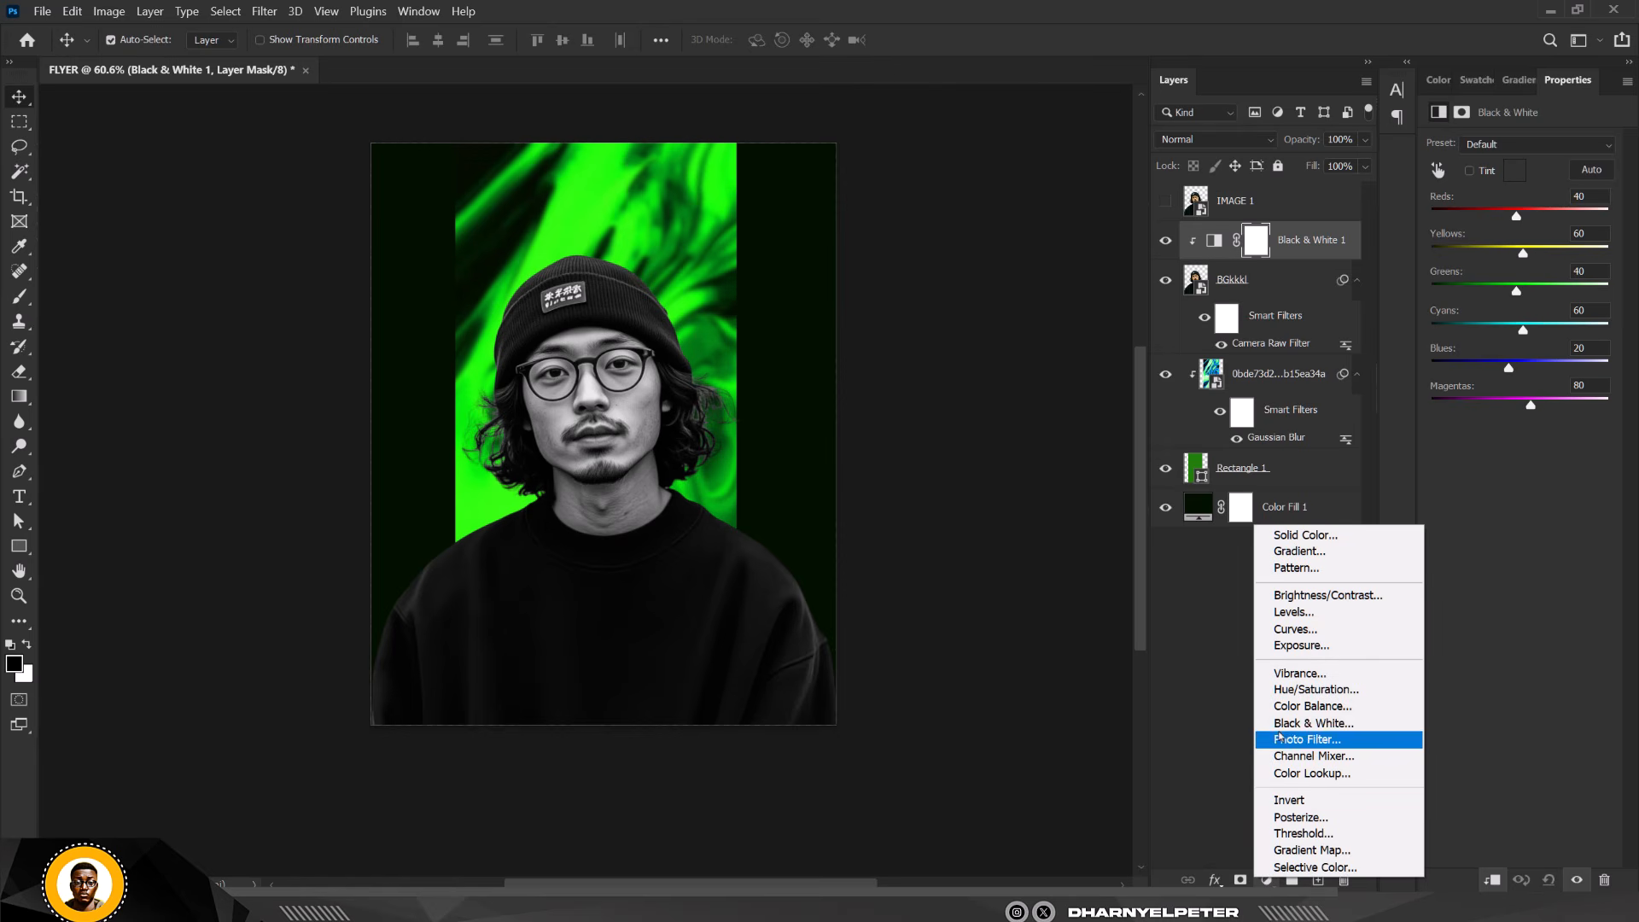
click(1306, 690)
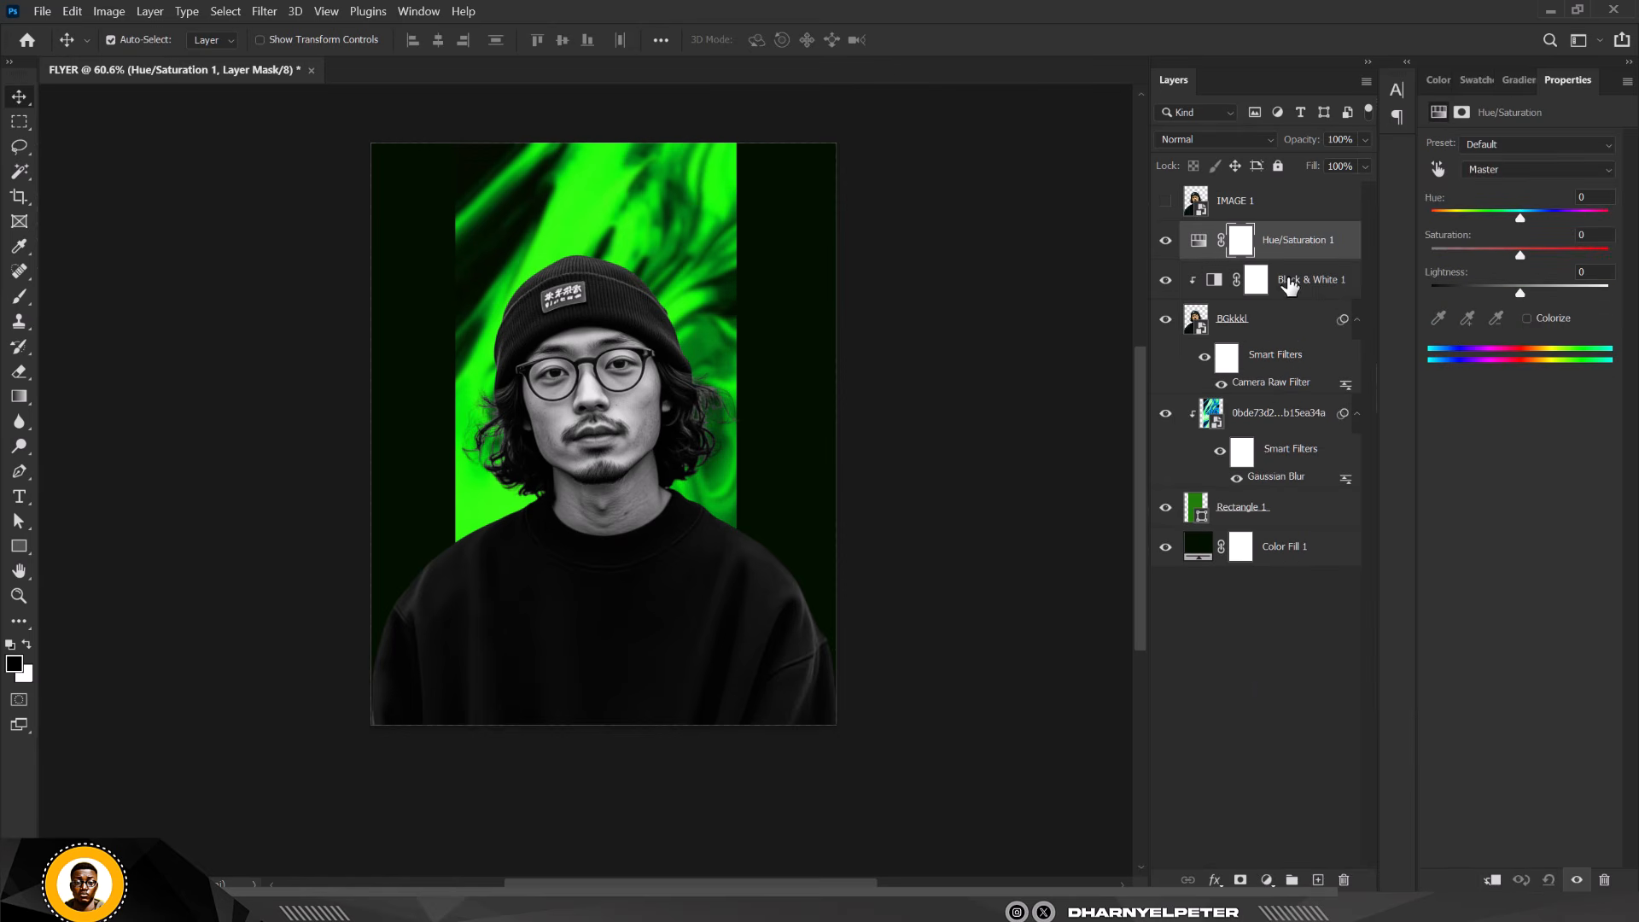
right_click(1326, 248)
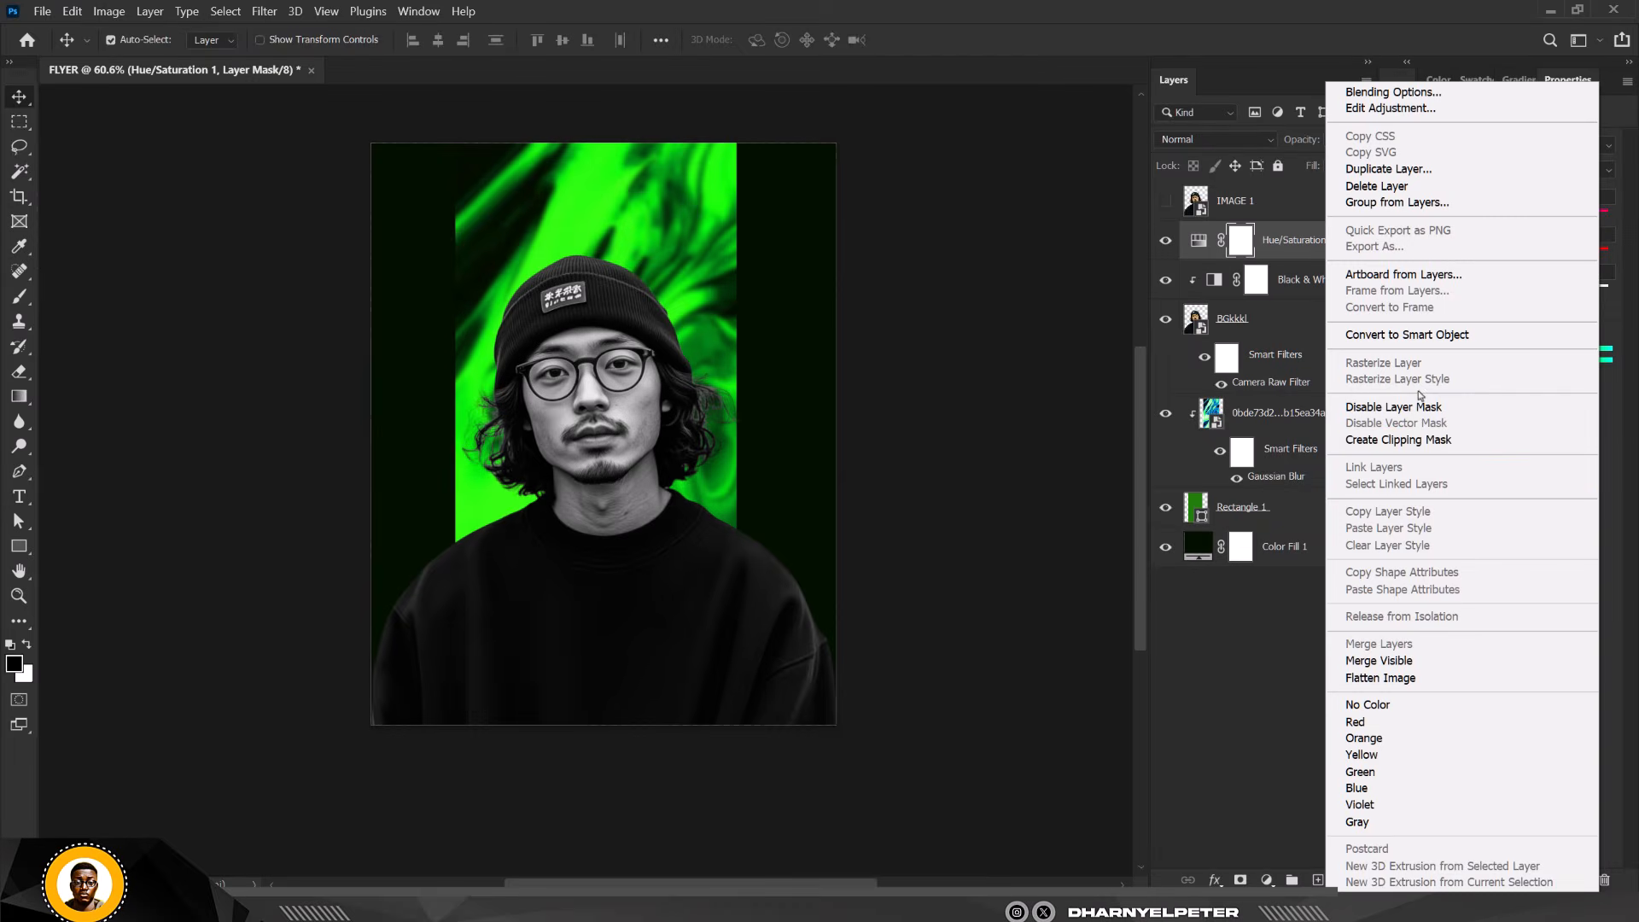
click(1420, 440)
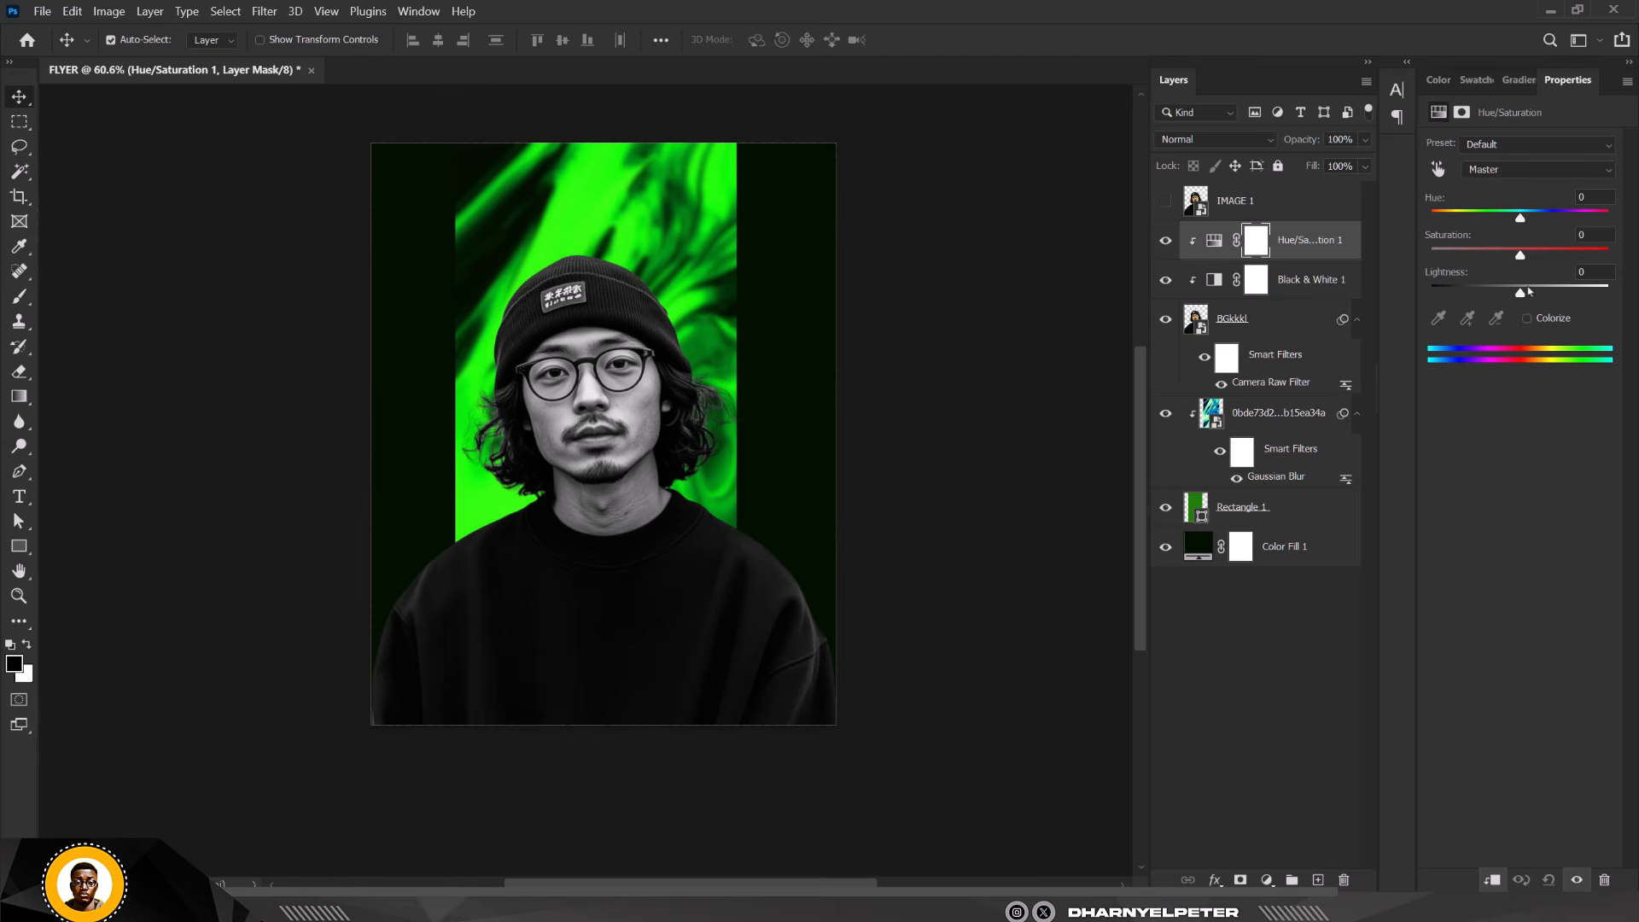
Colorize the portrait through the Hue/Saturation adjustment with Hue 115 and Saturation 99
click(1530, 318)
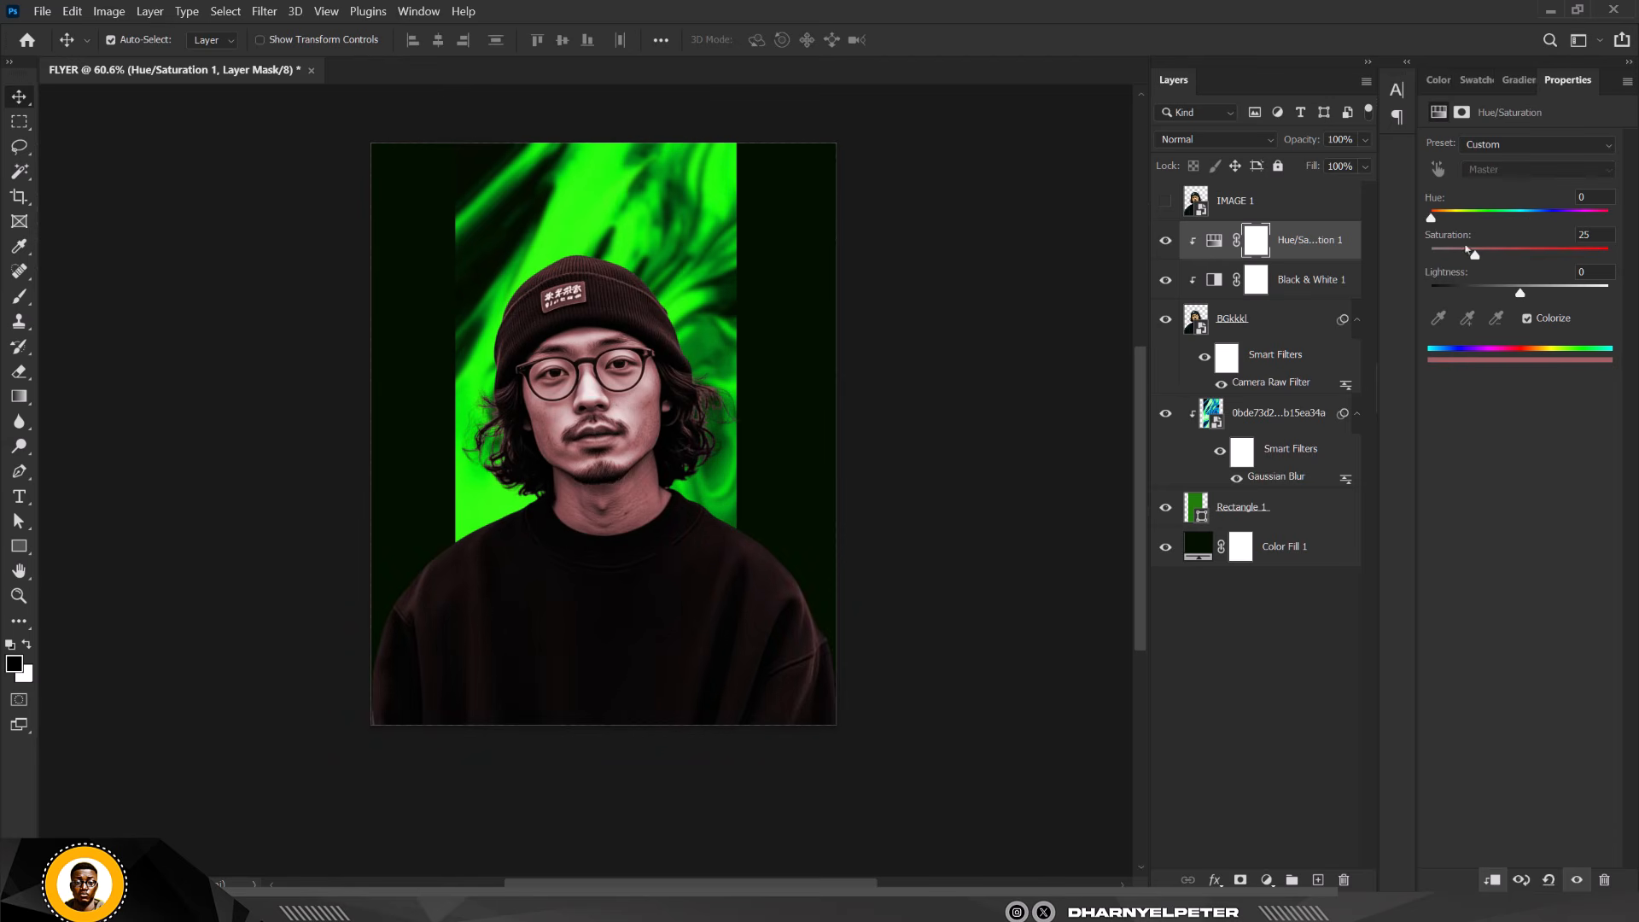
drag(1432, 220, 1474, 223)
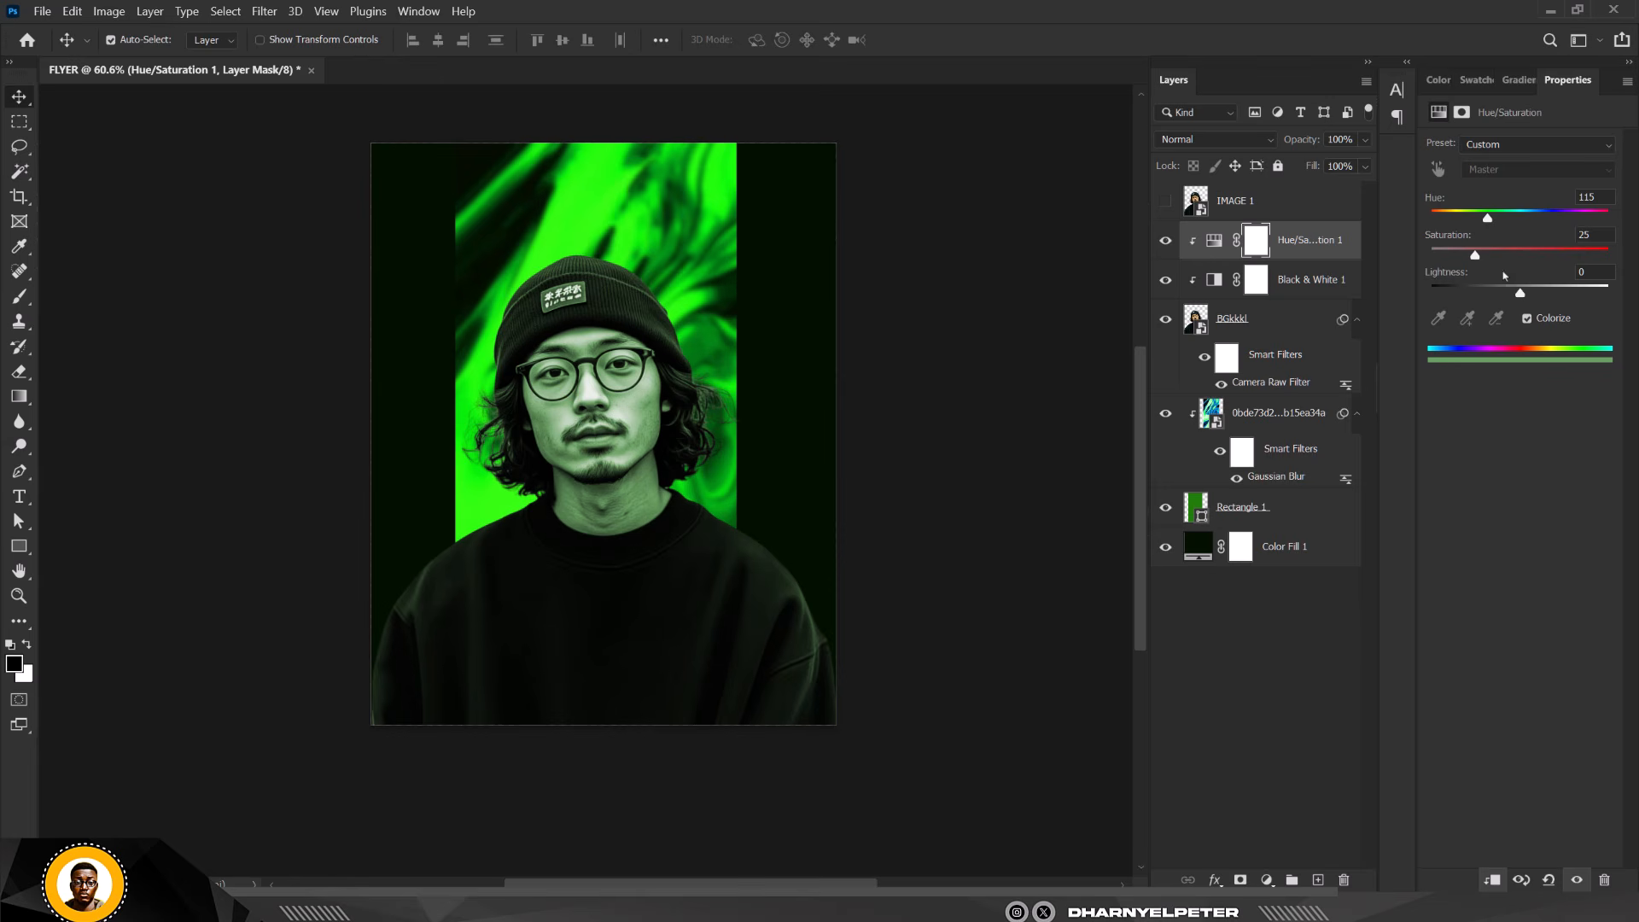
drag(1475, 258, 1542, 255)
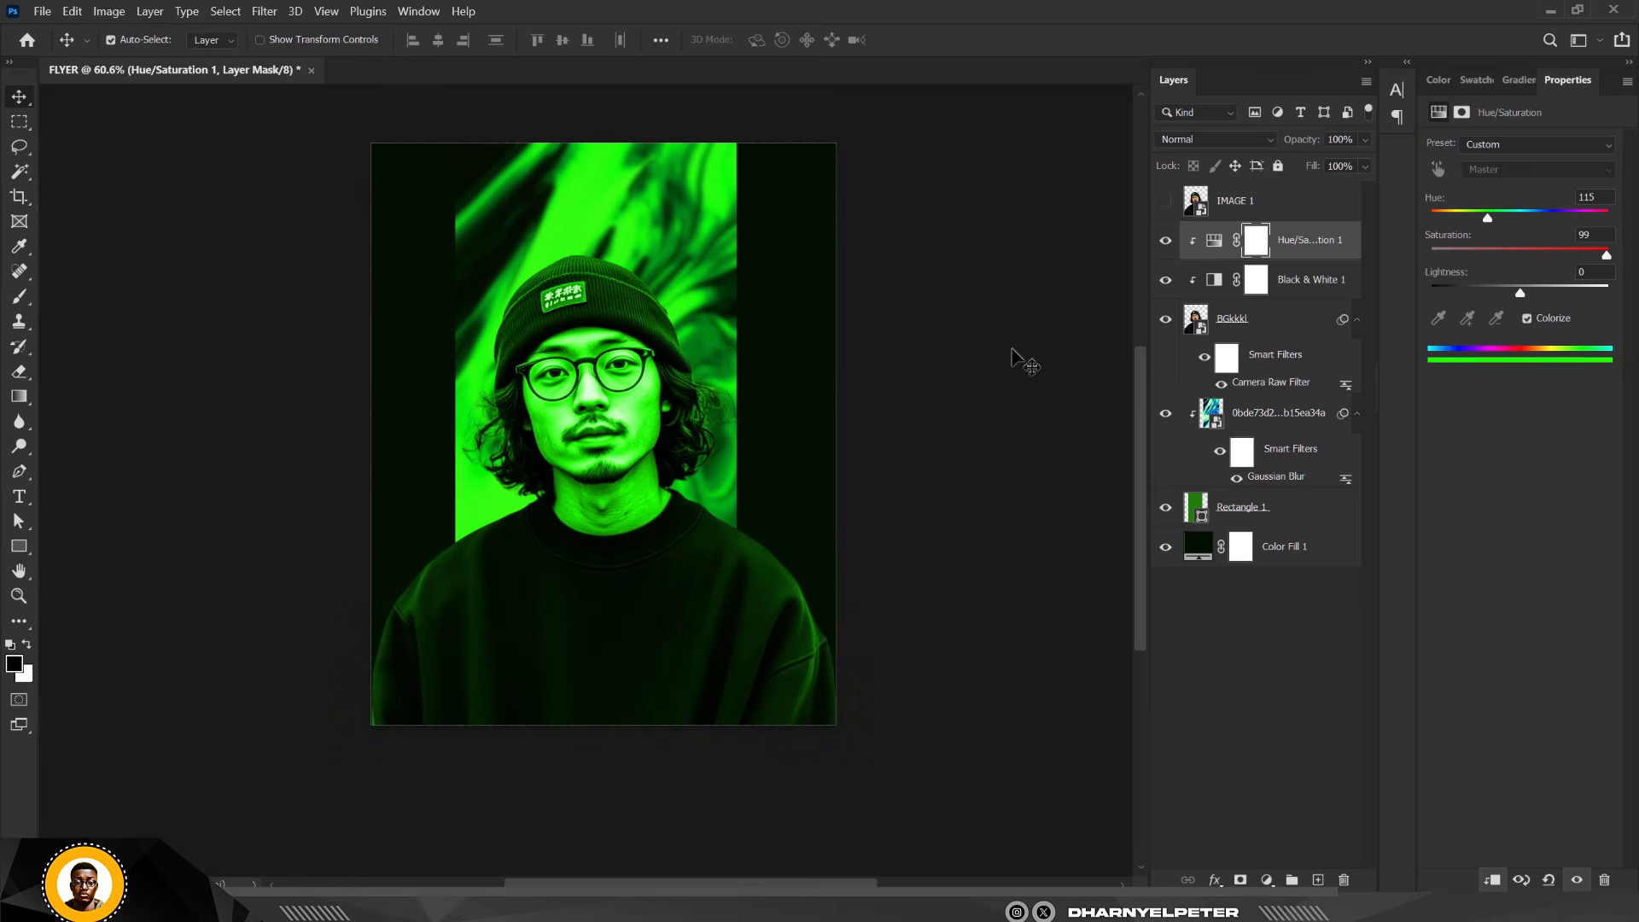
Invert the Hue/Saturation mask to black and paint white with a soft 300 px brush around the portrait's outer edges
click(1258, 243)
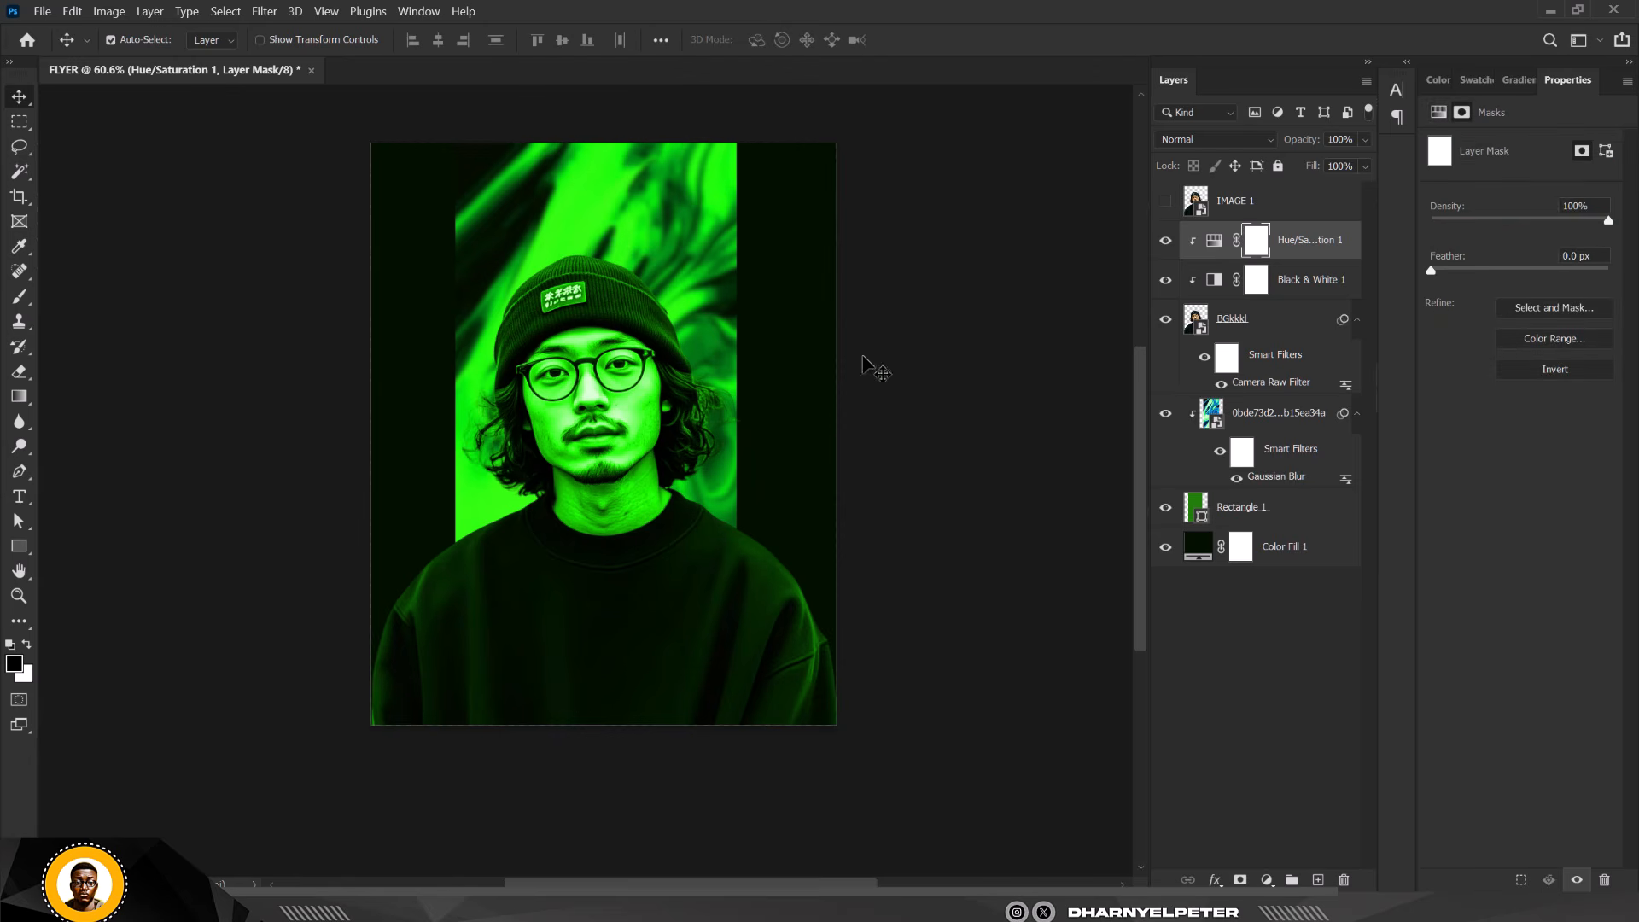
key(ctrl+i)
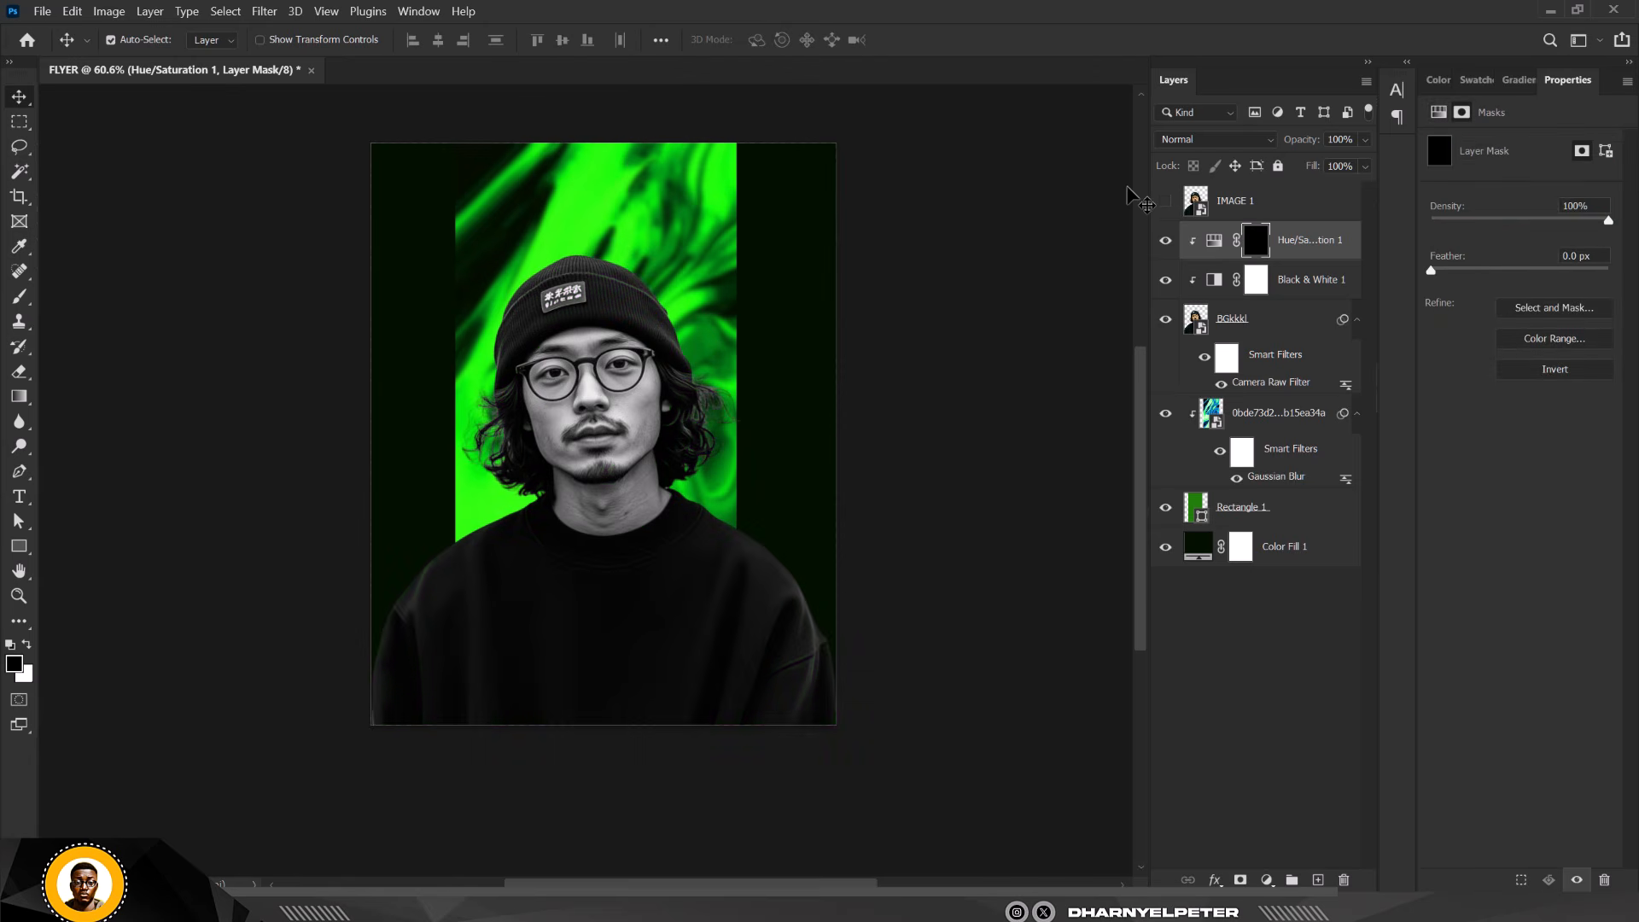
key(b)
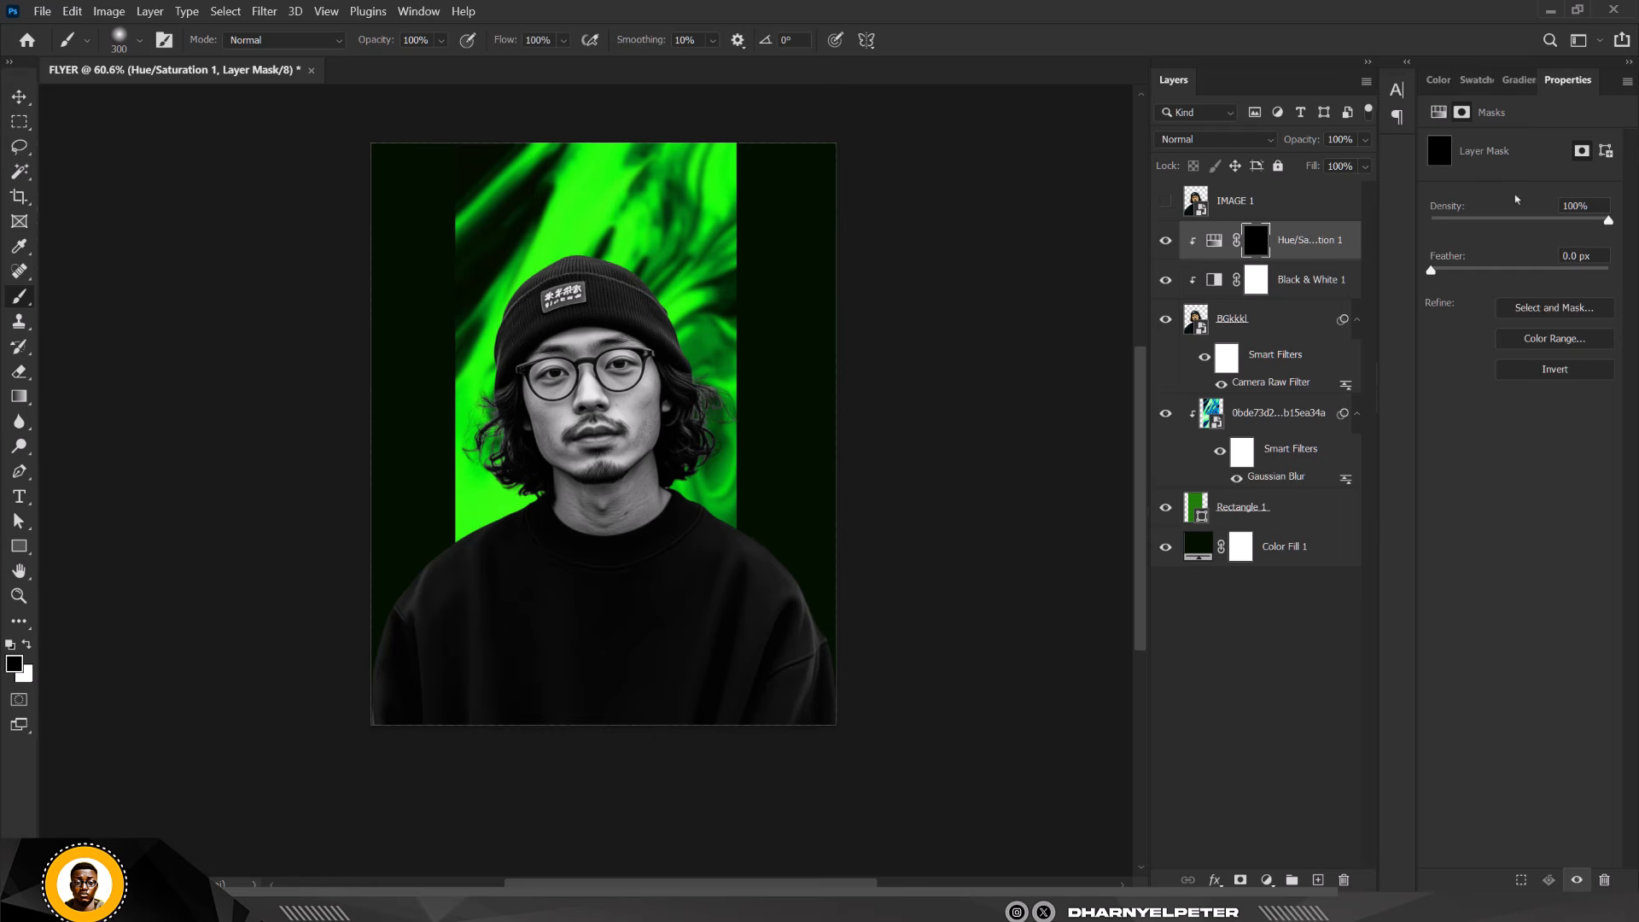
click(27, 645)
drag(739, 499, 805, 604)
drag(458, 541, 427, 564)
mouse_move(472, 369)
mouse_down()
mouse_move(469, 474)
mouse_move(534, 209)
mouse_move(686, 215)
mouse_move(637, 226)
mouse_move(768, 456)
mouse_up()
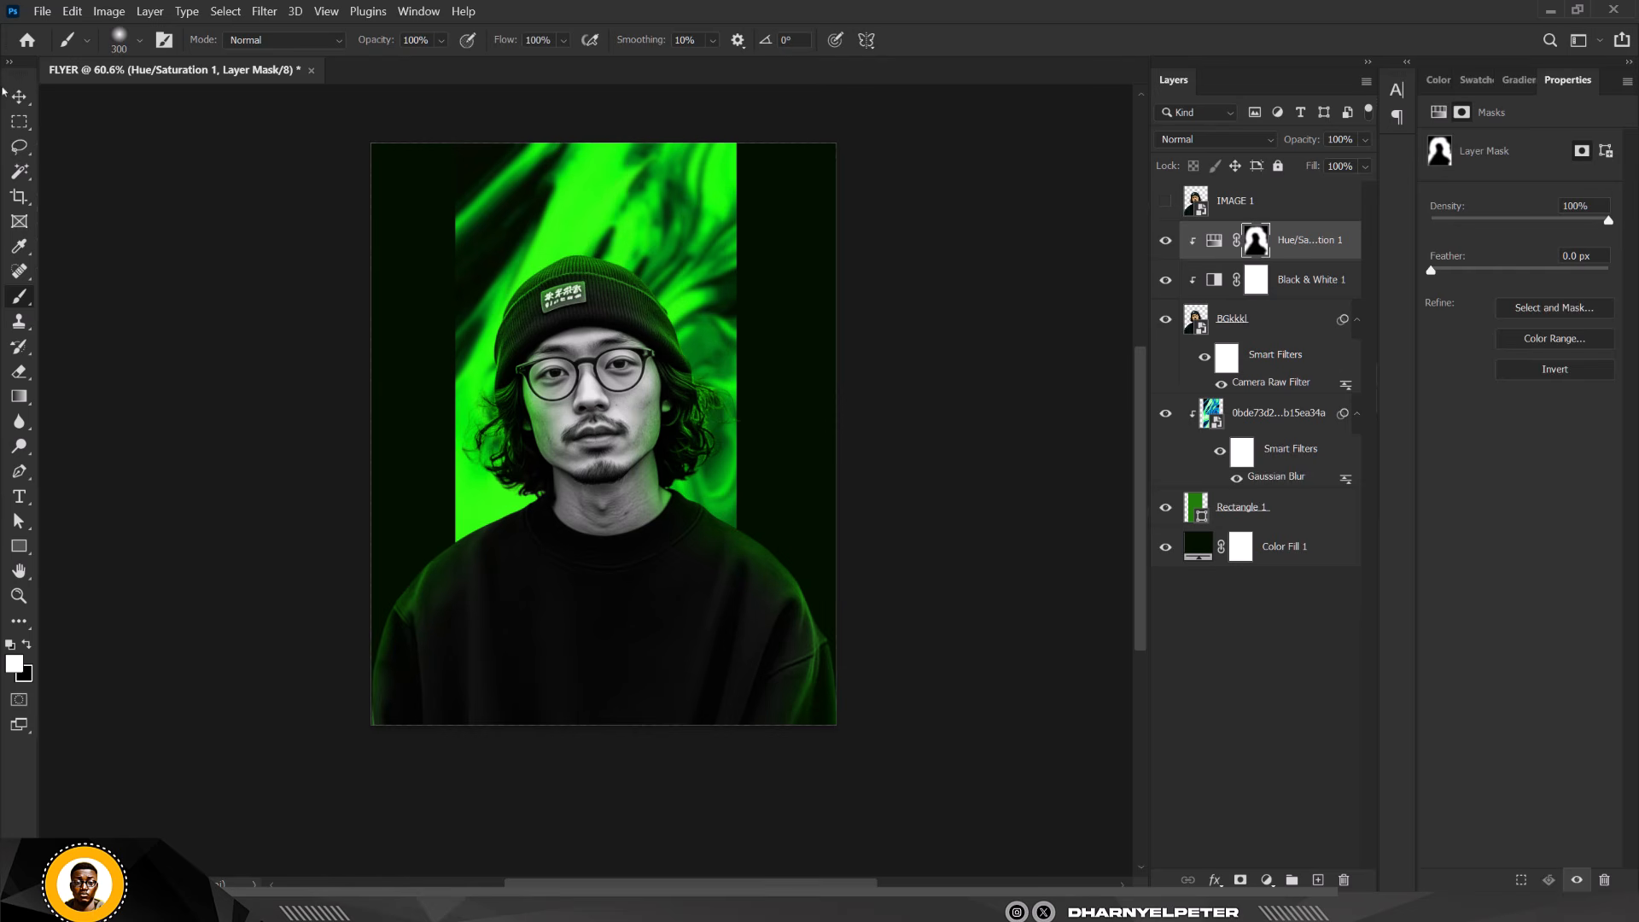
key(v)
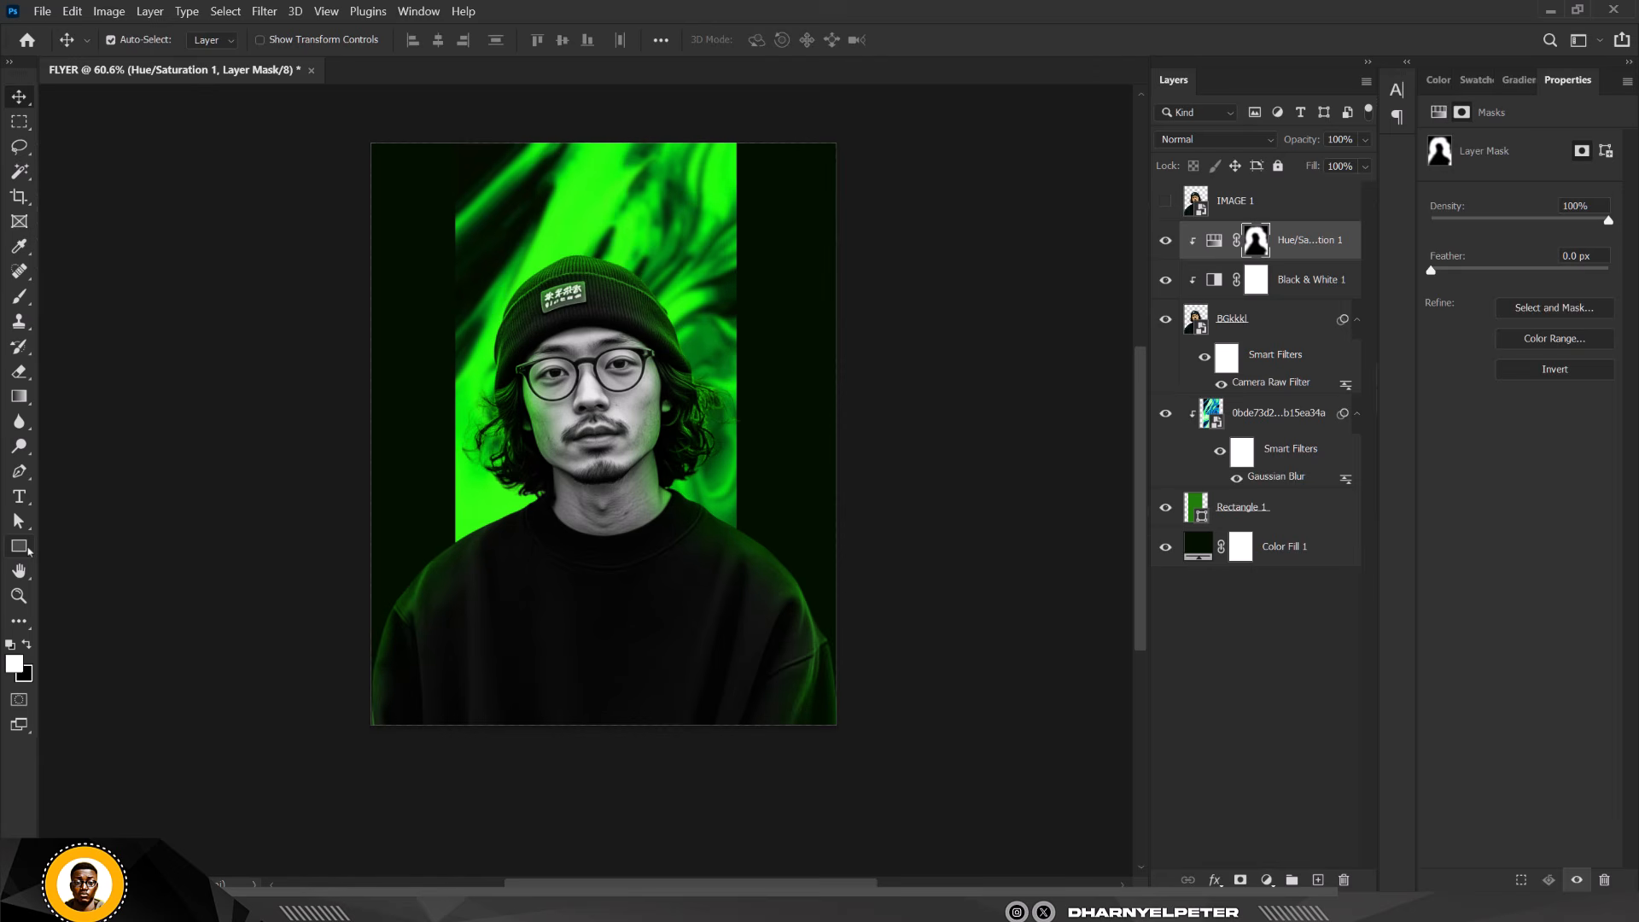
Draw a white rectangle about 576 x 768 px over the portrait's face and center it horizontally on the green panel
drag(28, 551, 111, 545)
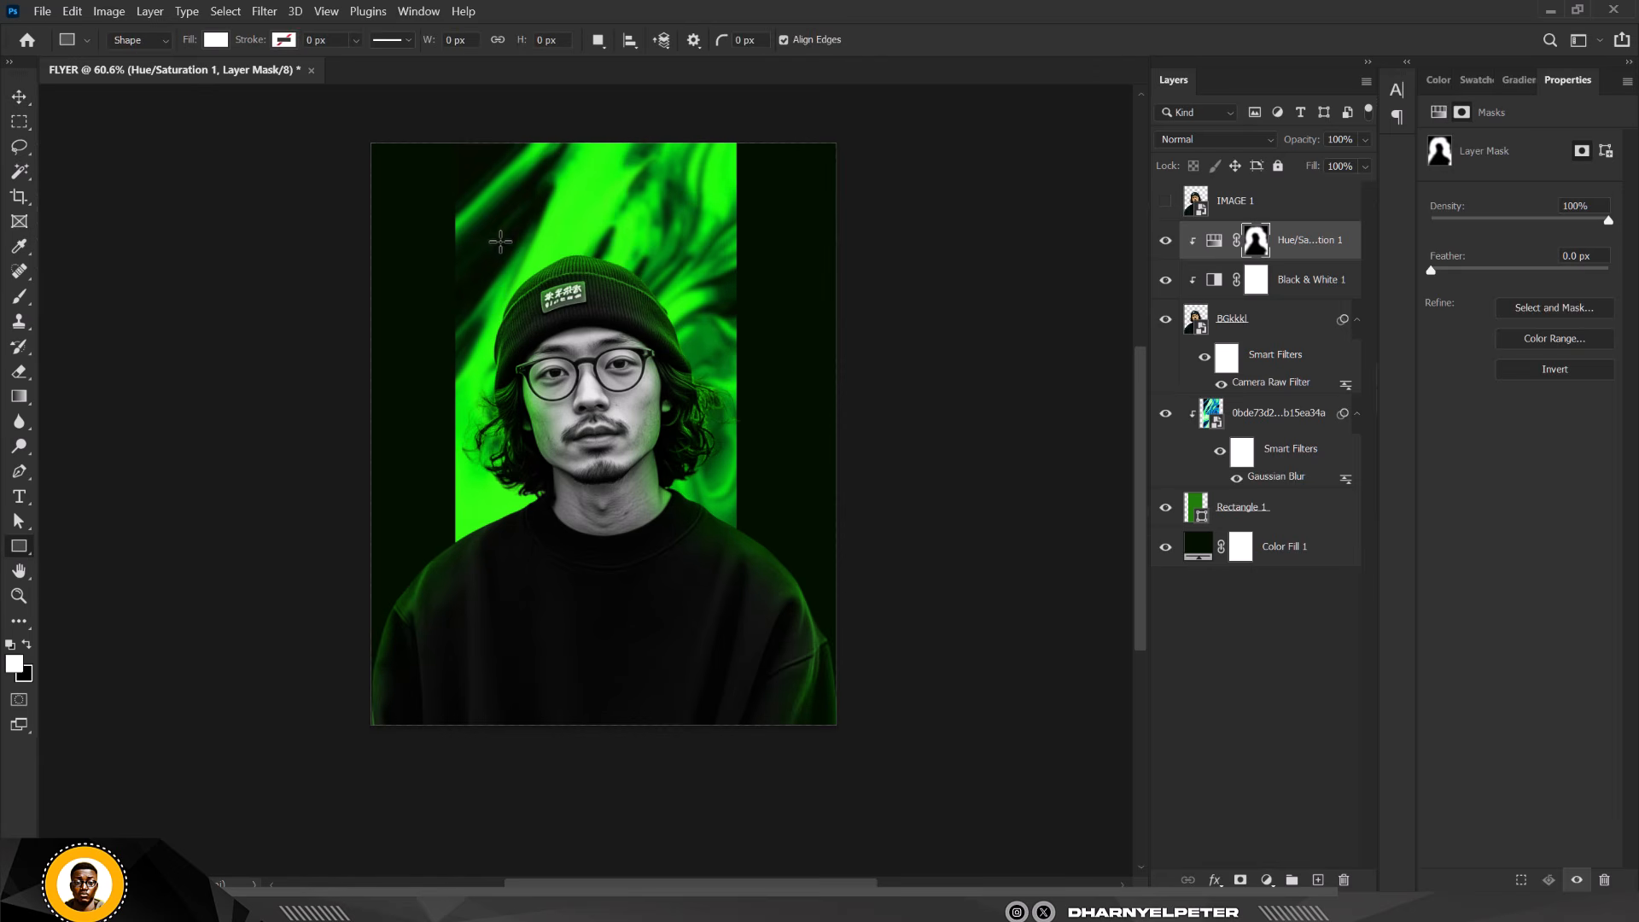
drag(494, 240, 717, 536)
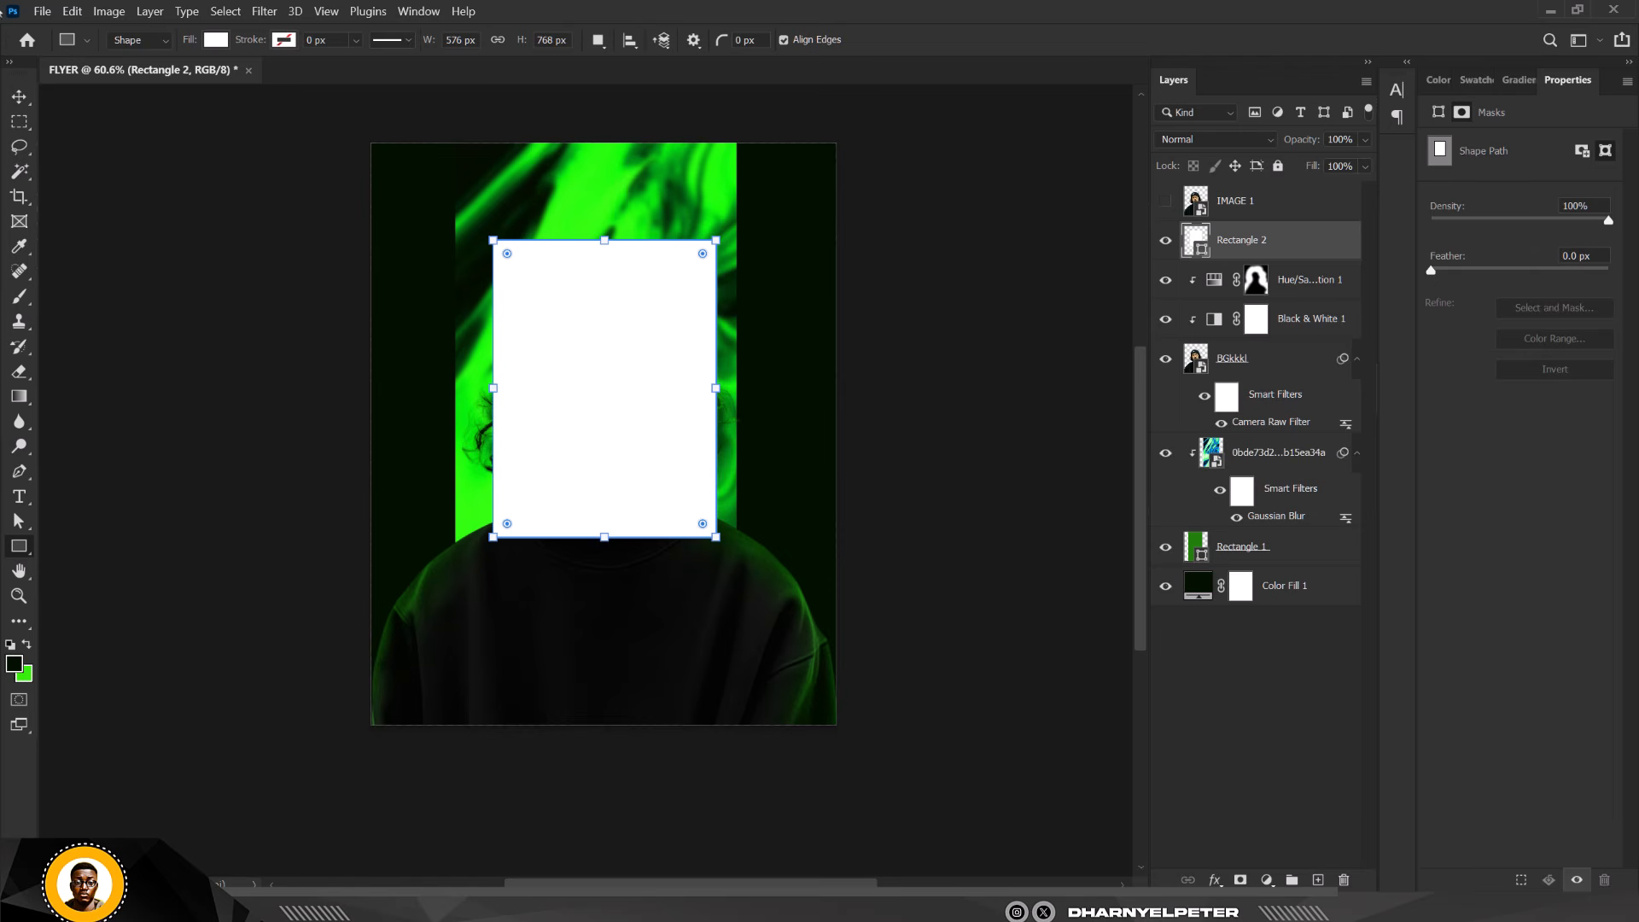
key(v)
mouse_move(667, 389)
mouse_down()
mouse_move(642, 392)
mouse_move(657, 392)
mouse_up()
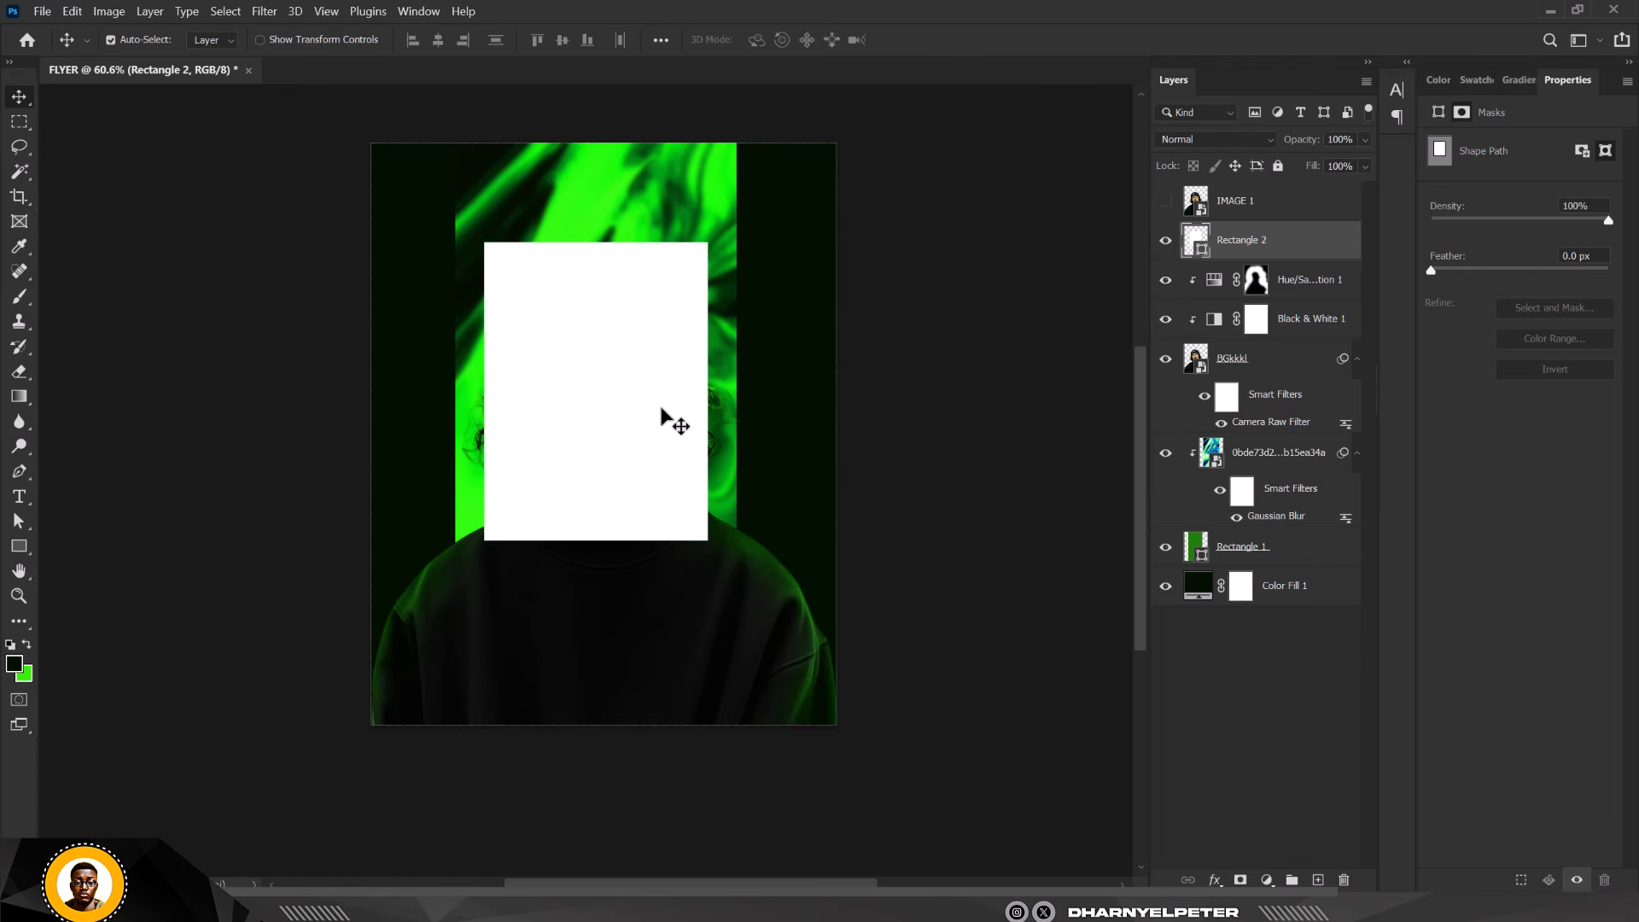
drag(661, 408, 656, 401)
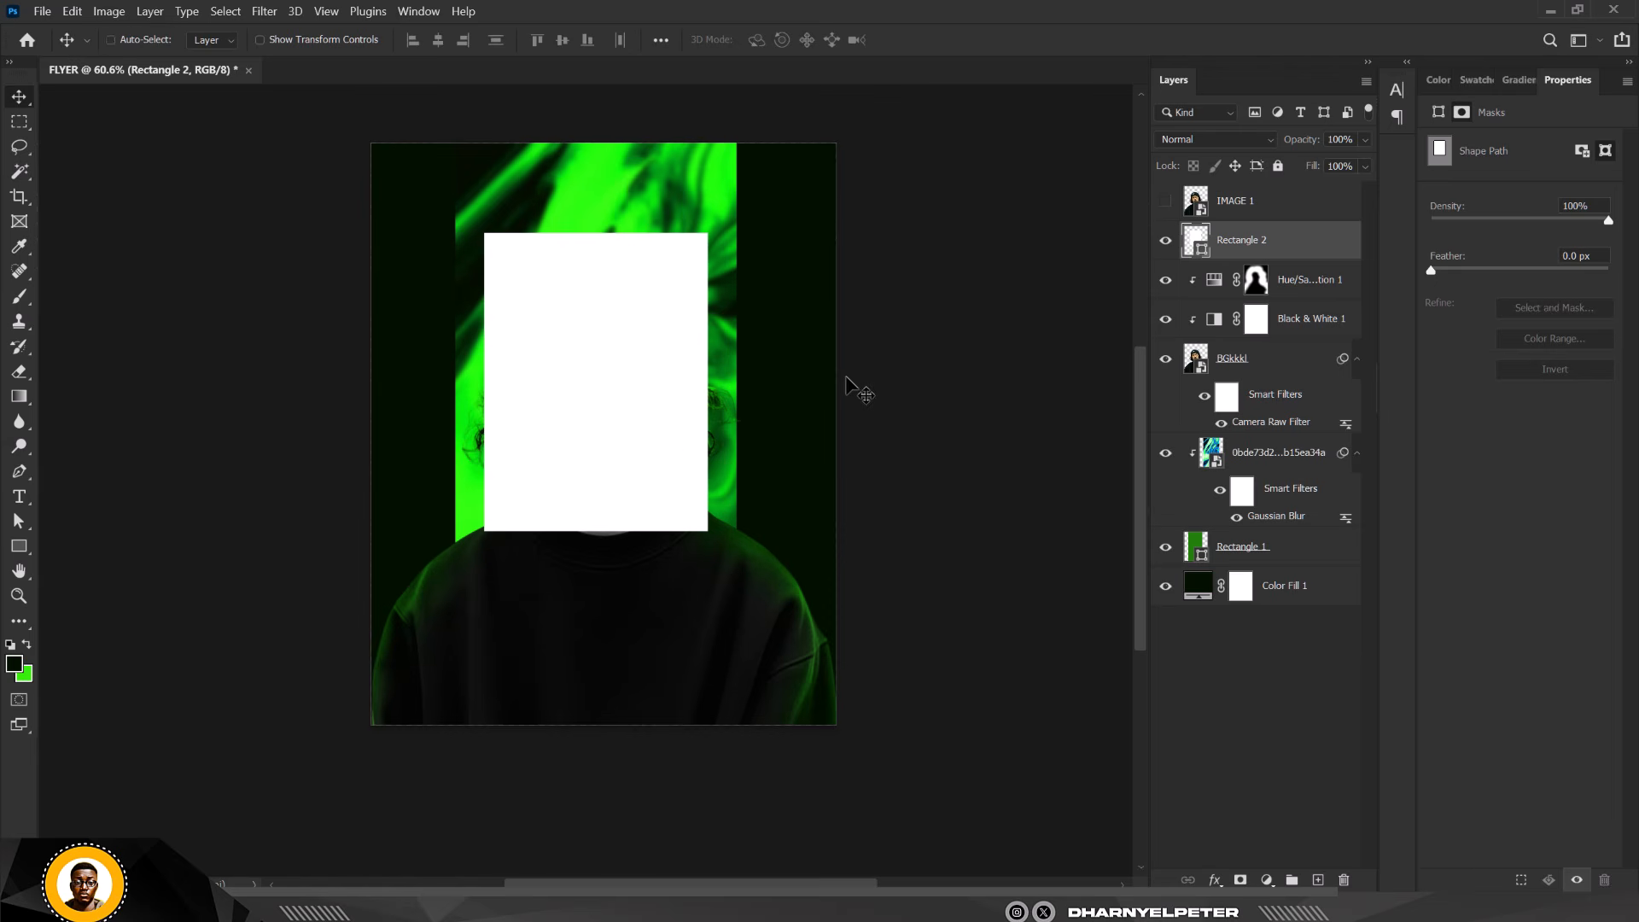
Scale the white rectangle up proportionally from its center to about 107%
key(ctrl+t)
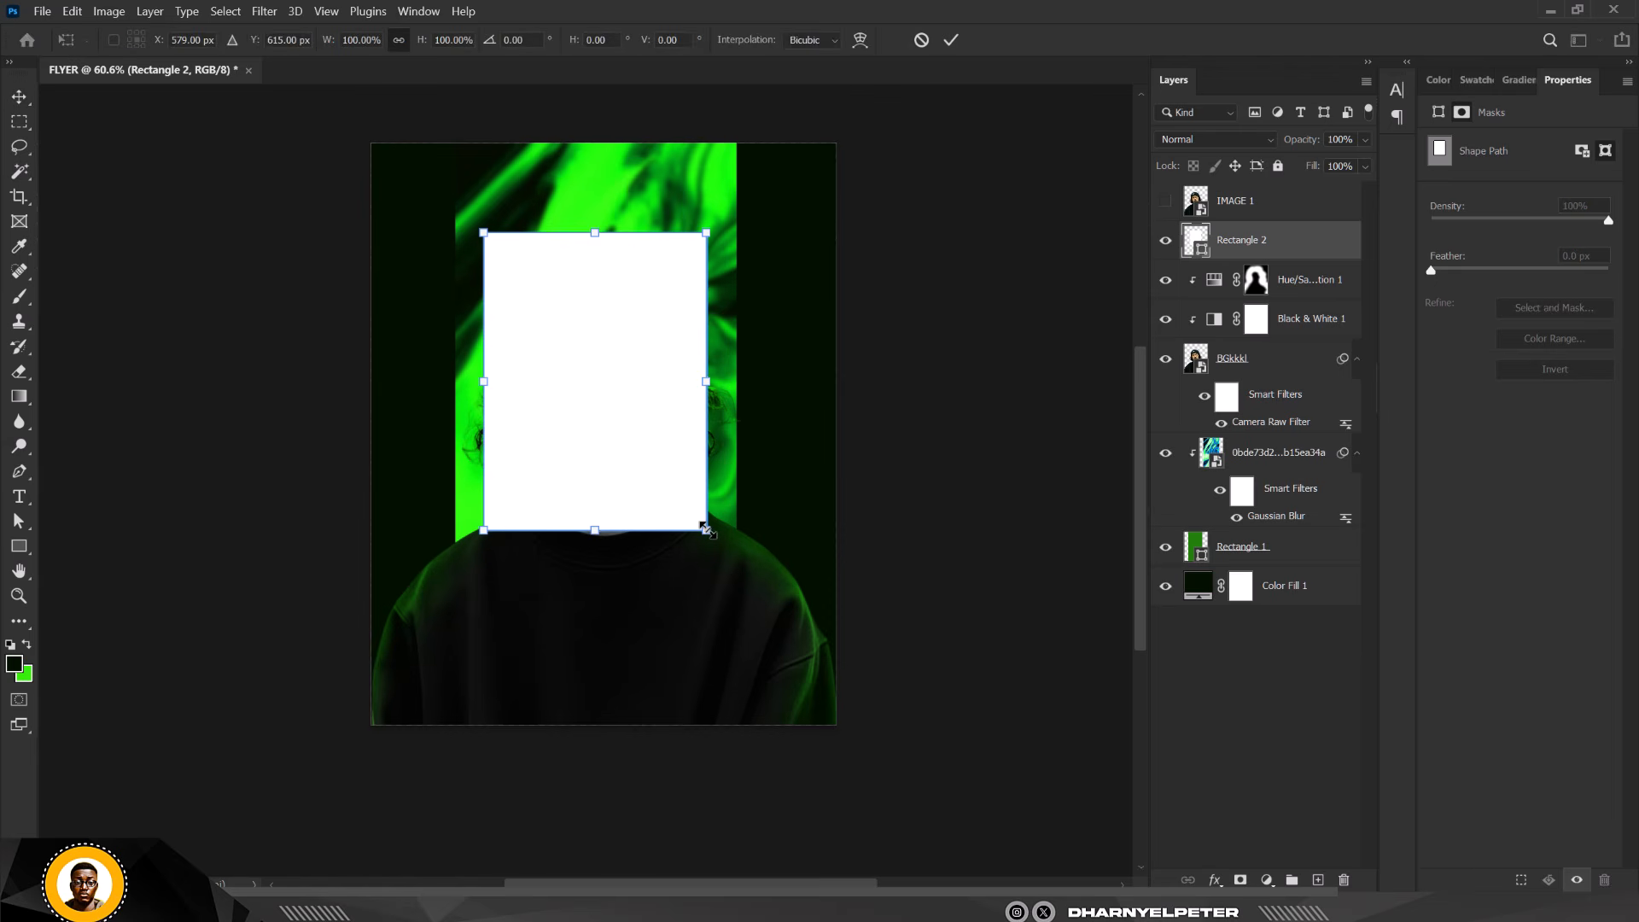
drag(705, 526, 696, 534)
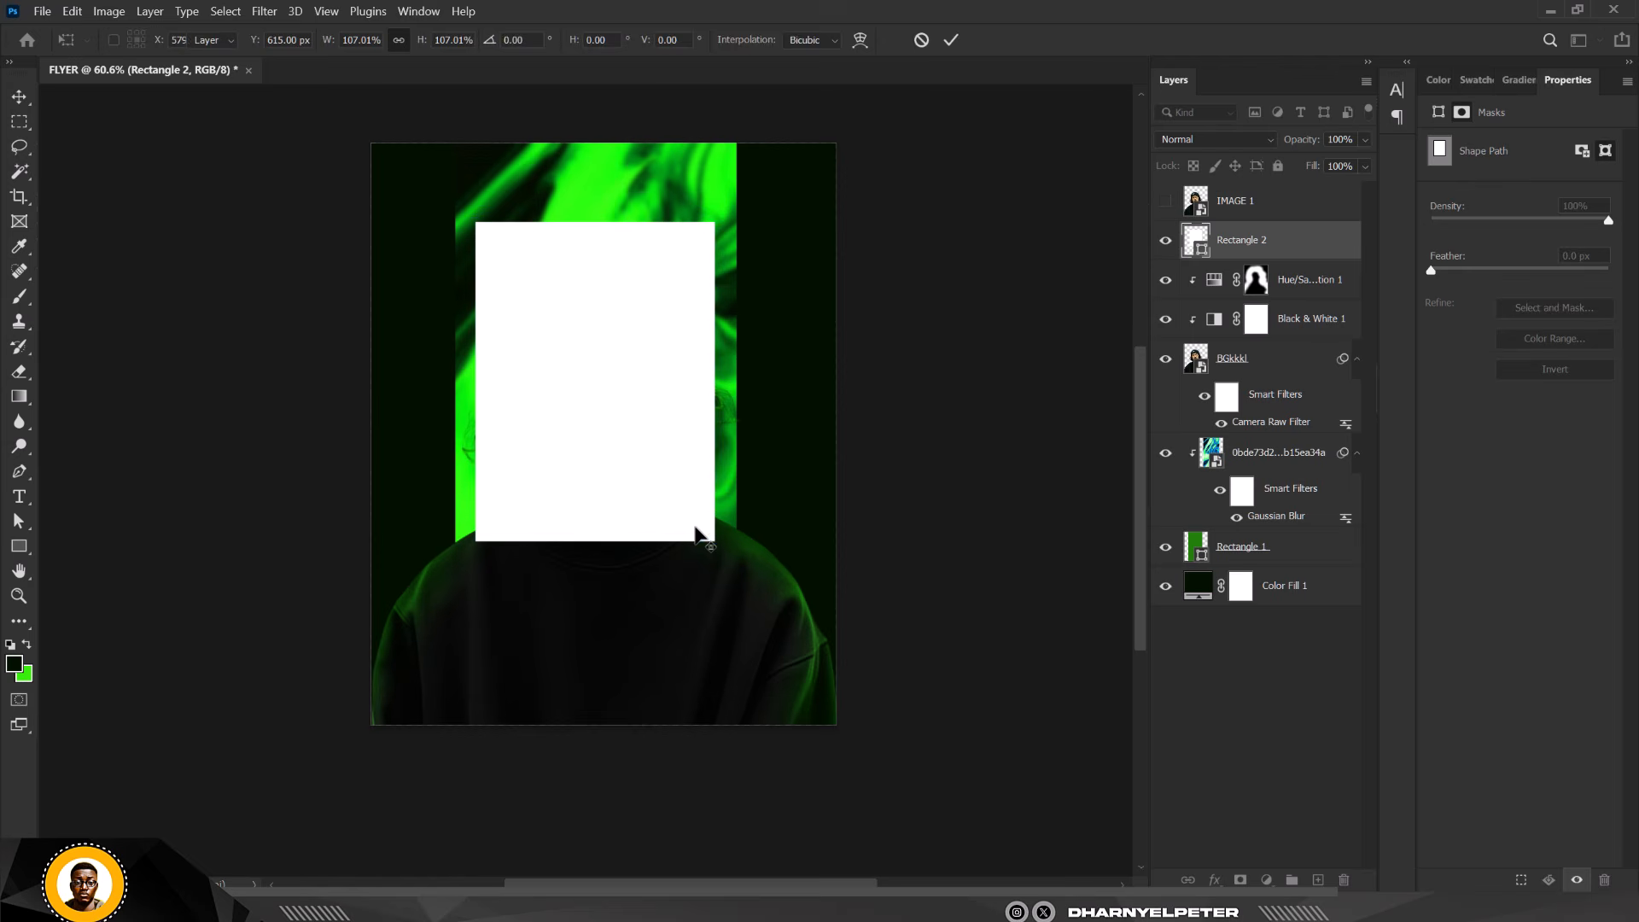
key(Return)
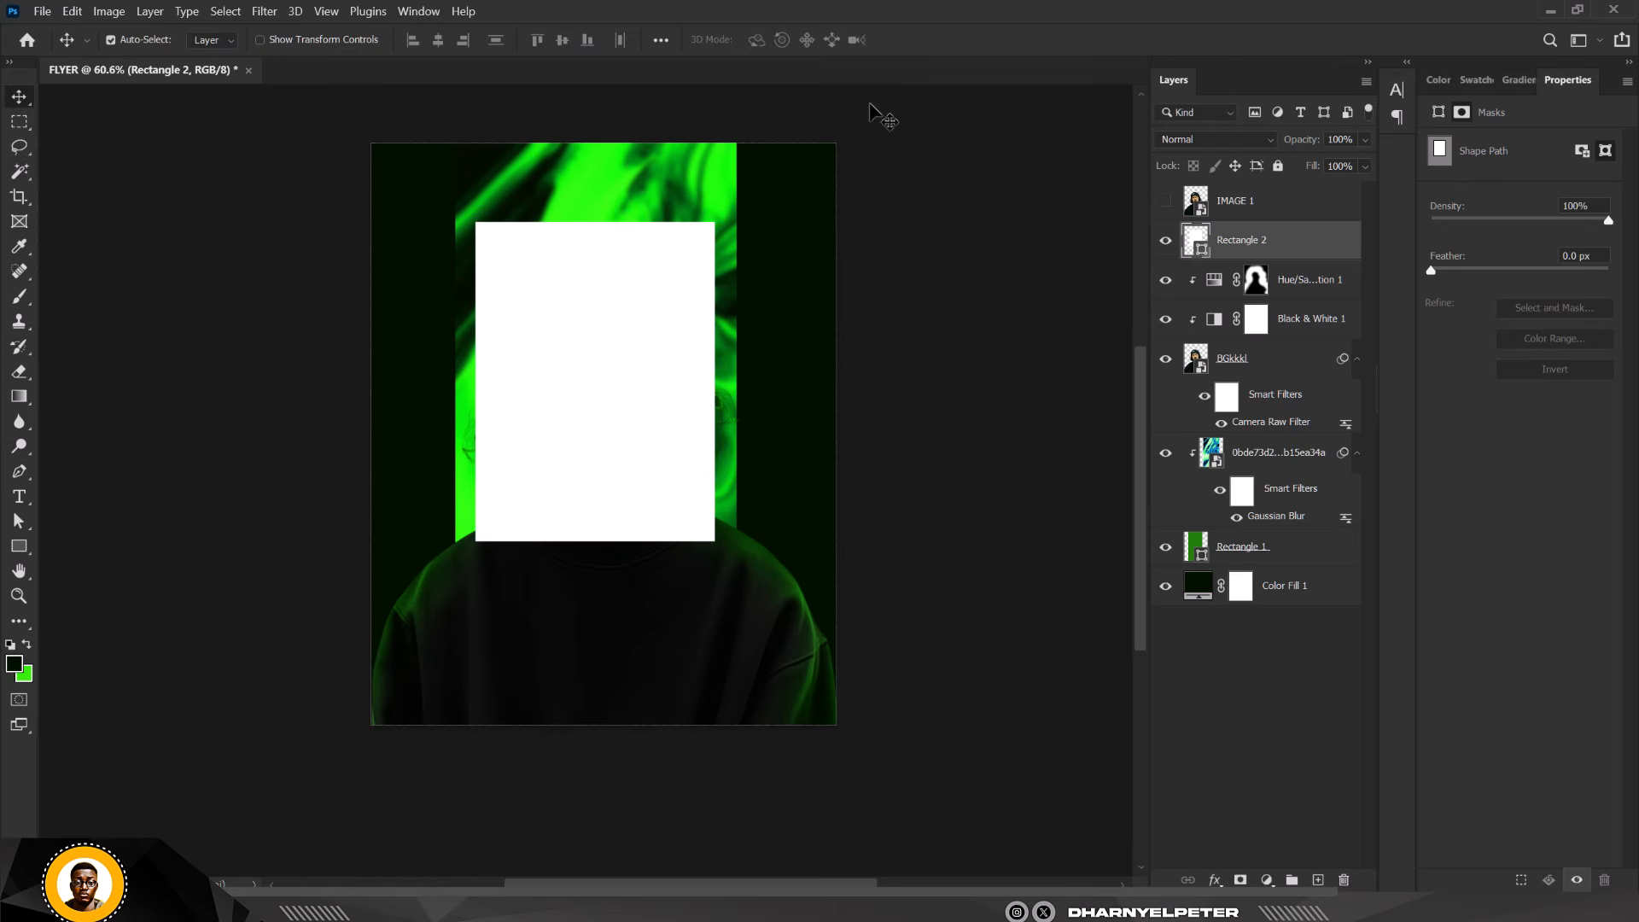
Duplicate the white rectangle and shrink the copy to about 503 x 514 px inside the original's upper part
key(ctrl)
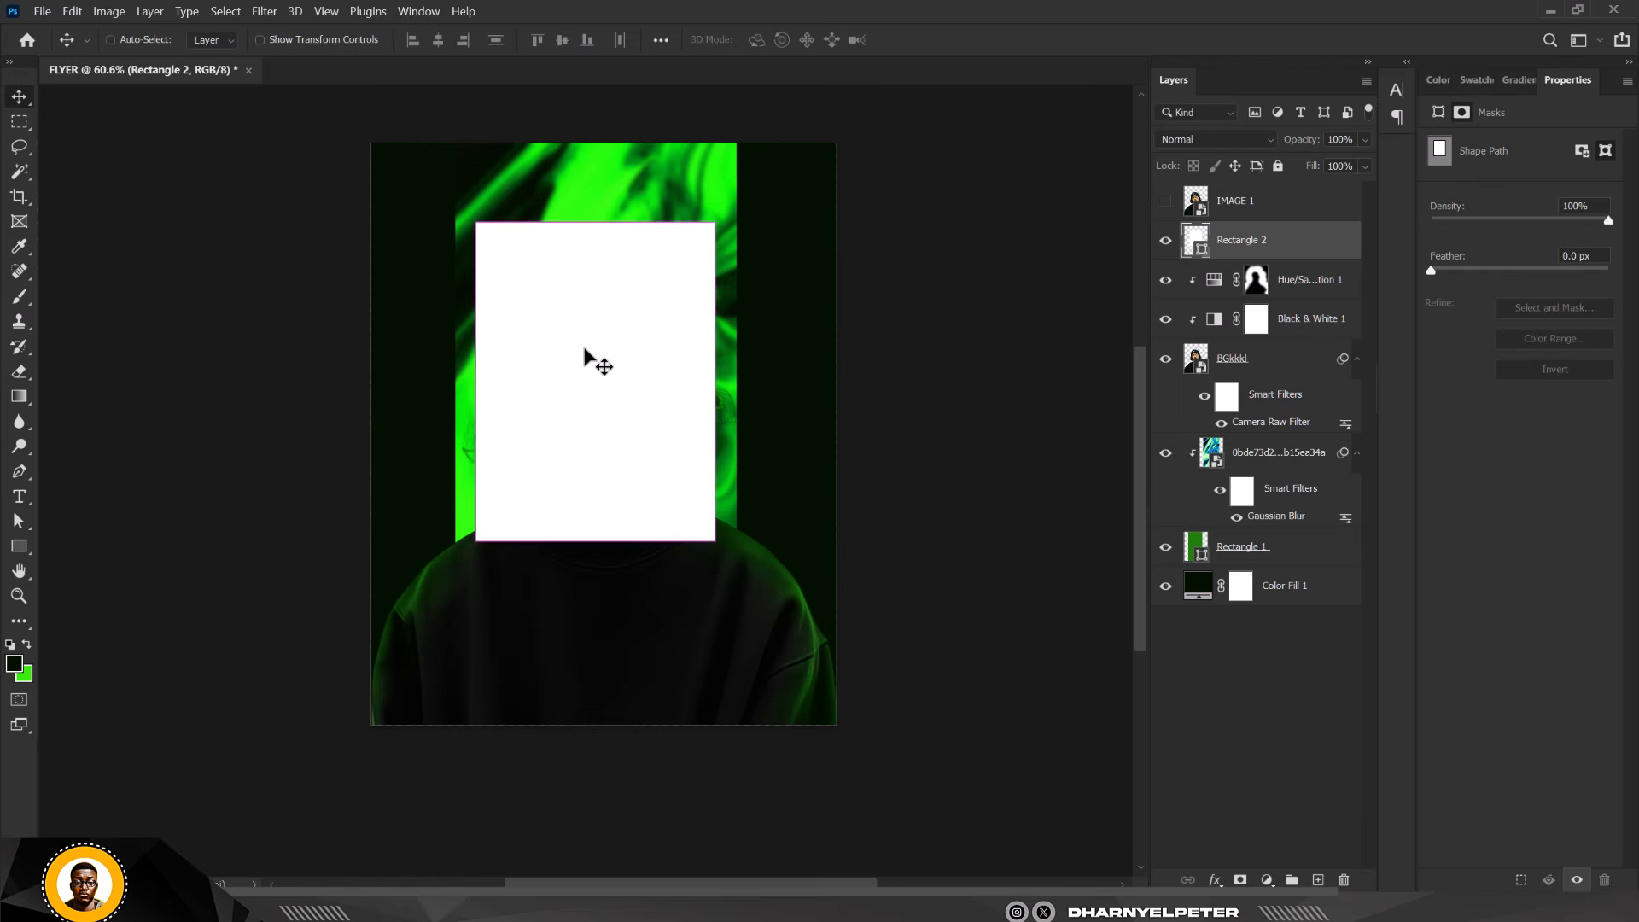
key(ctrl+j)
key(ctrl+t)
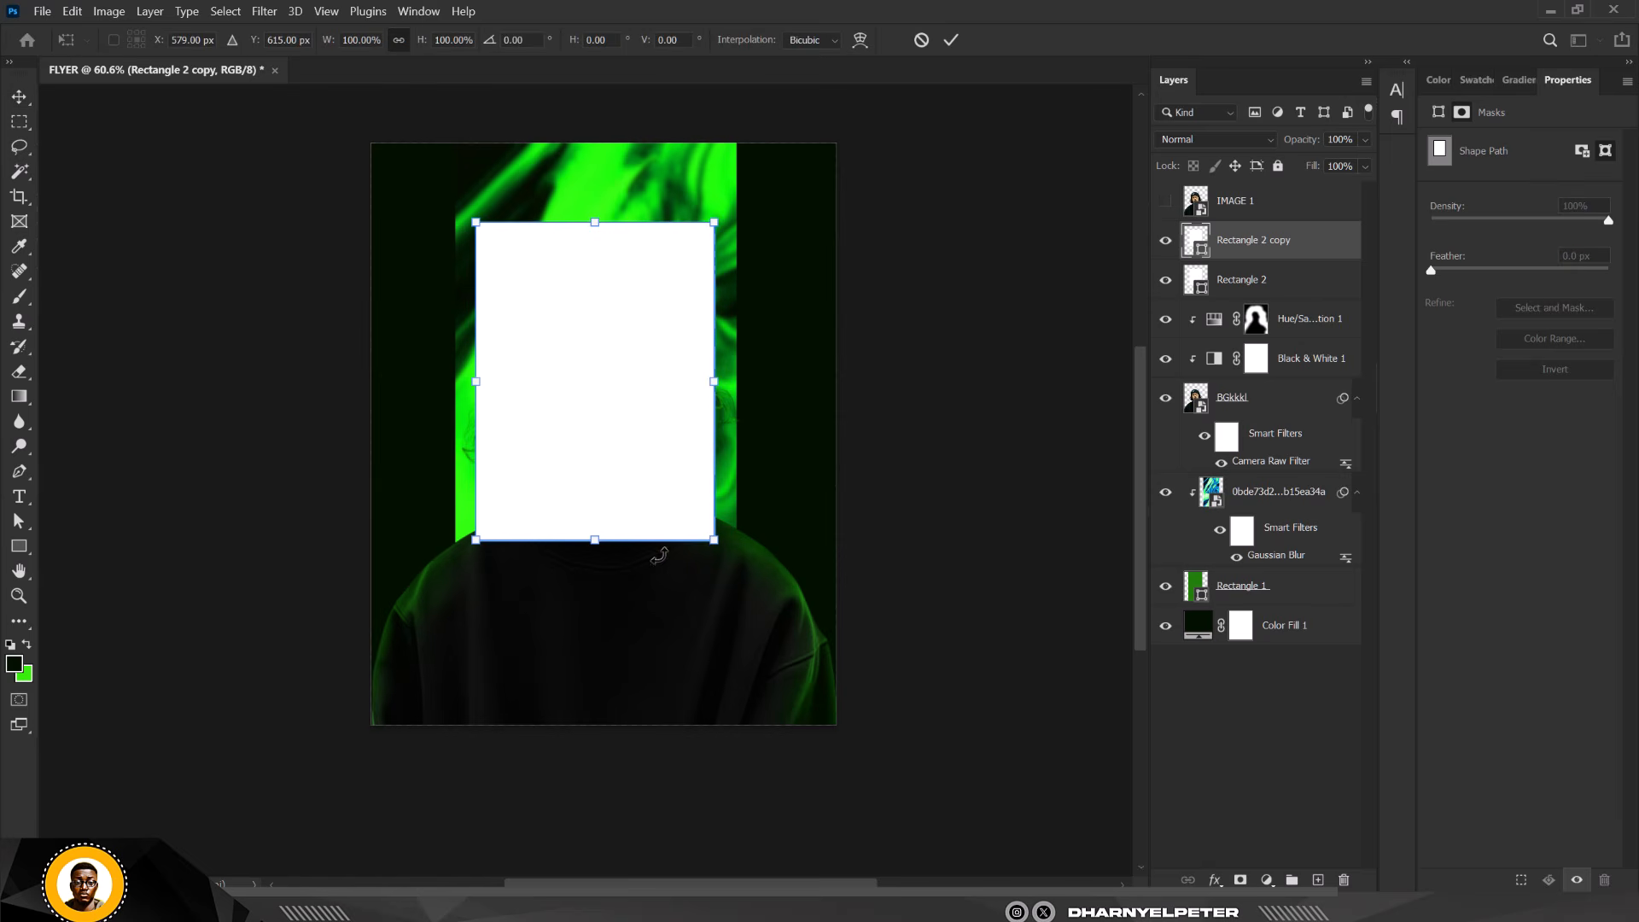
drag(713, 540, 596, 457)
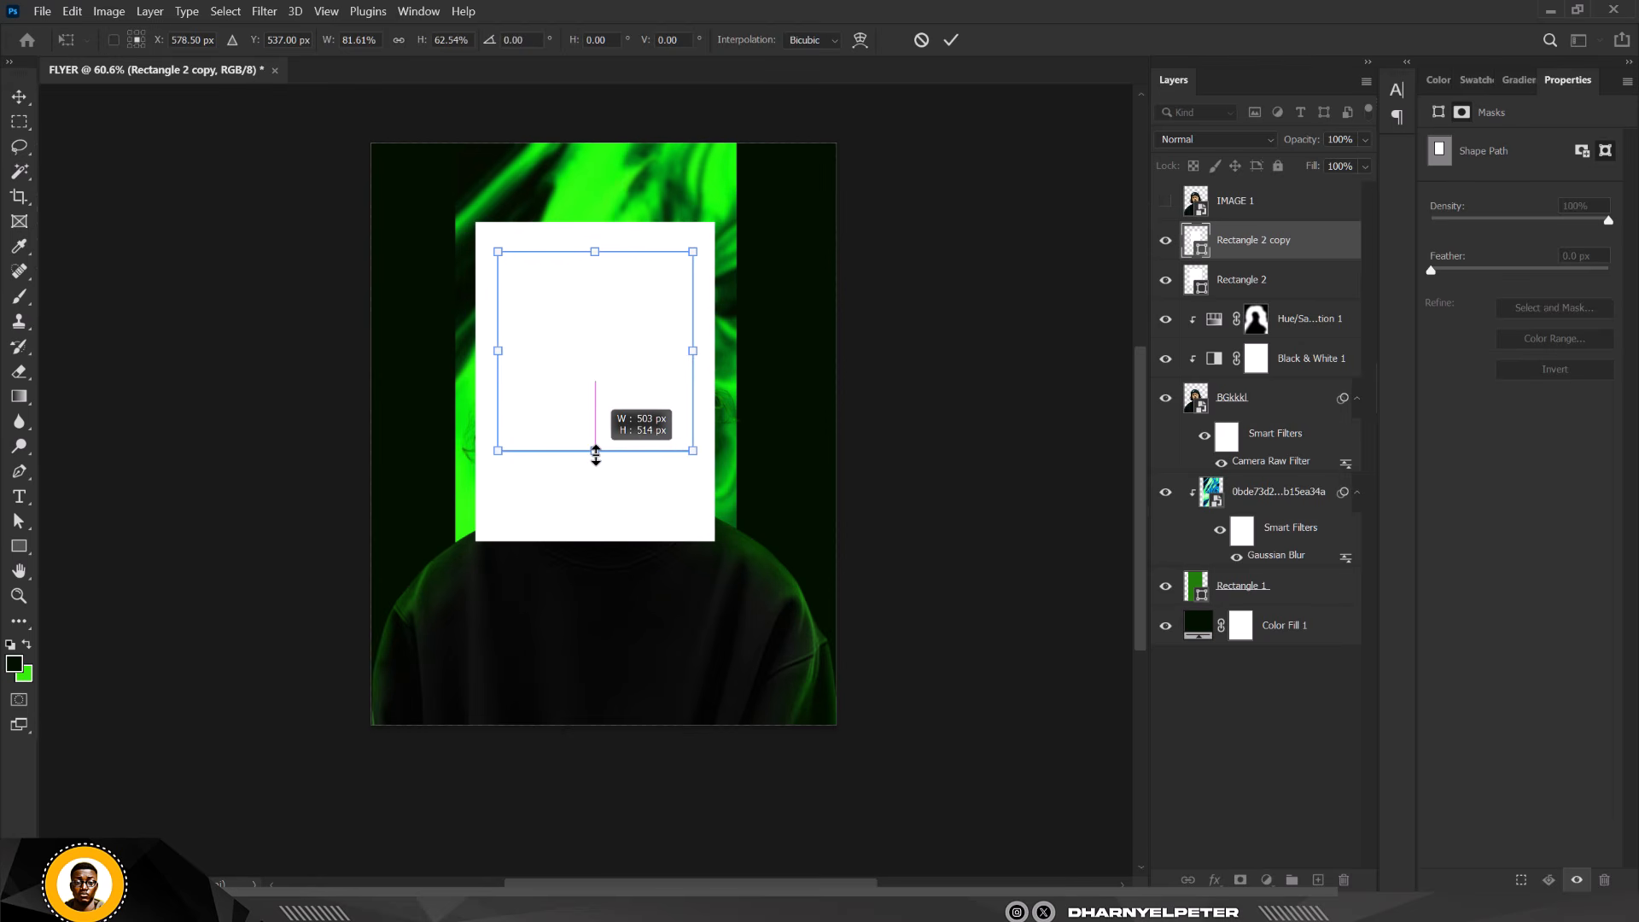
drag(596, 454, 596, 454)
key(Return)
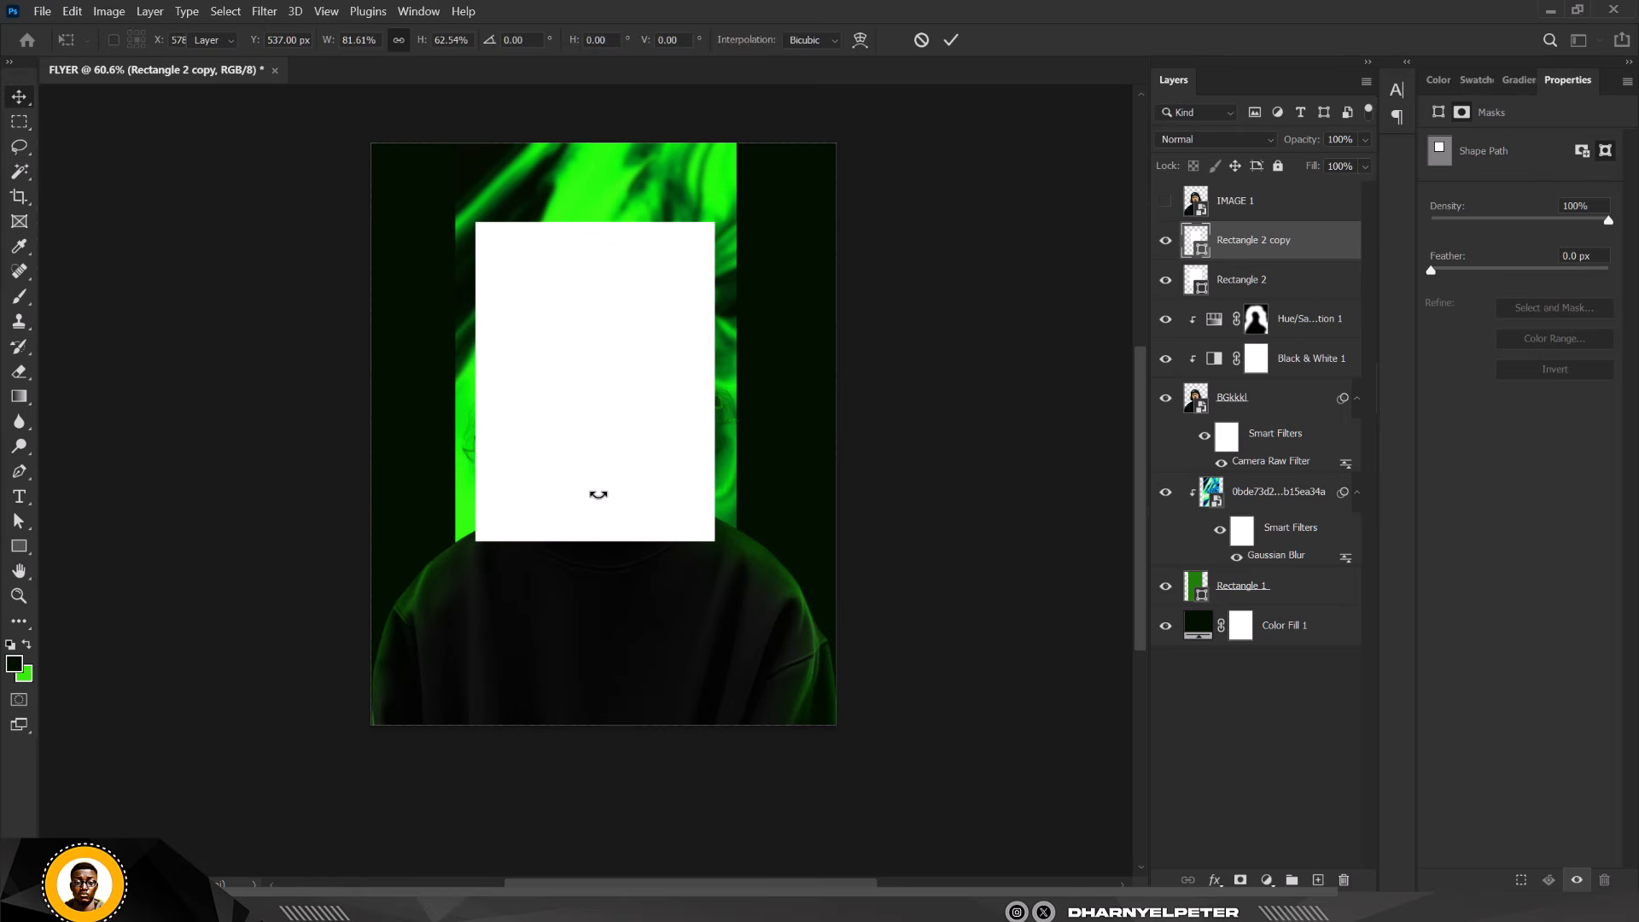
Fill the smaller rectangle with the dark green sampled from the flyer background
double_click(1198, 246)
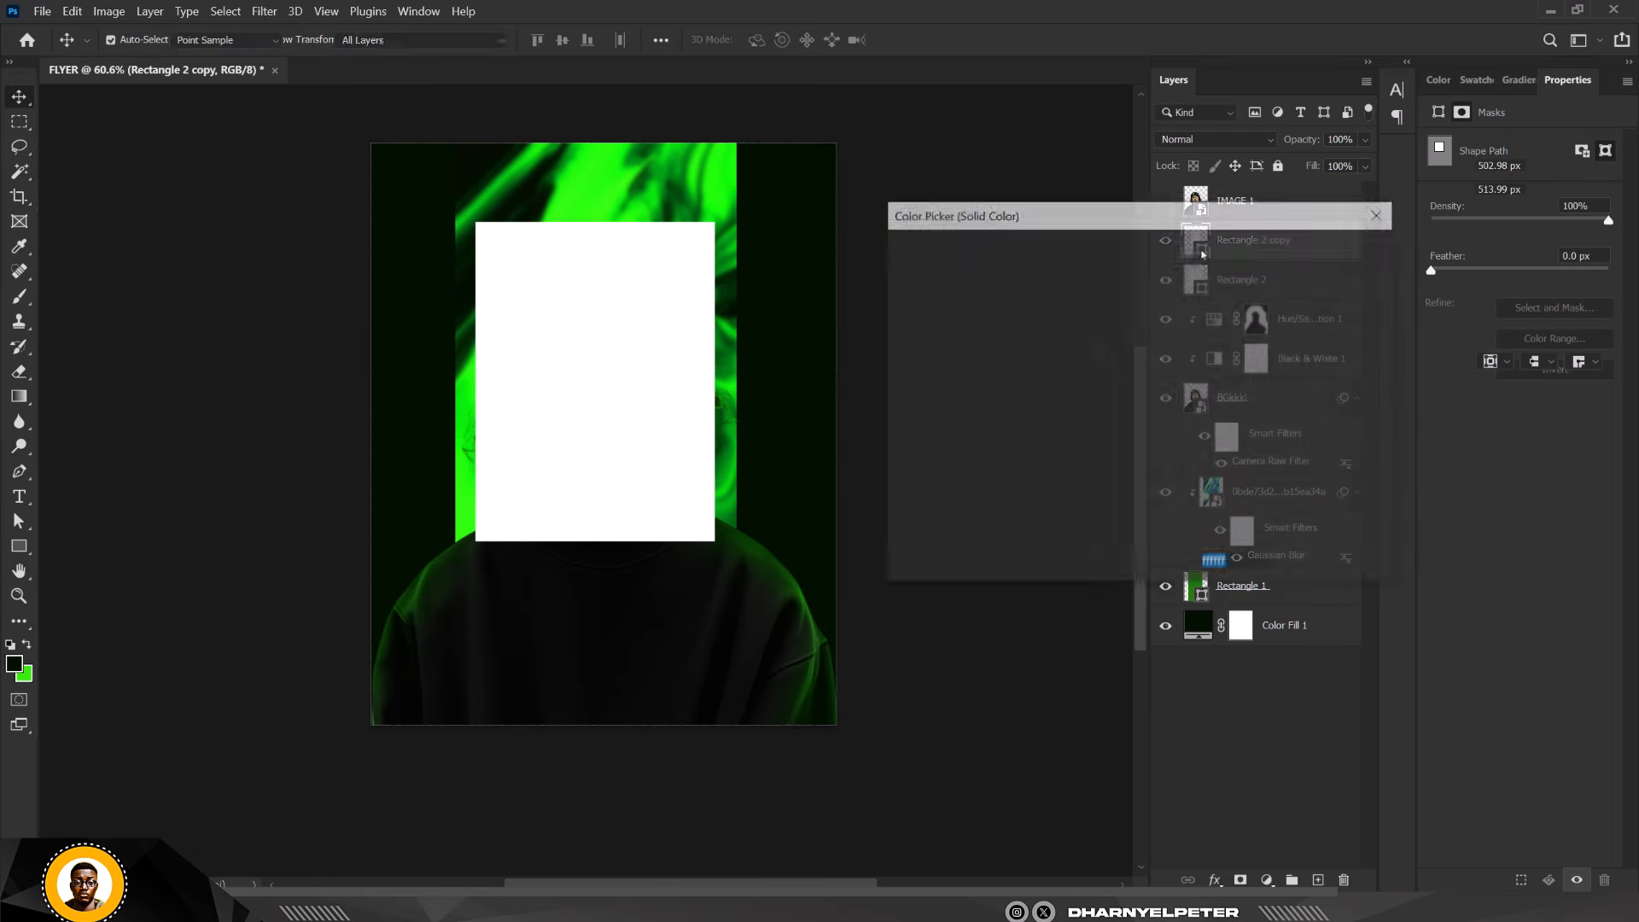
click(803, 218)
click(1328, 250)
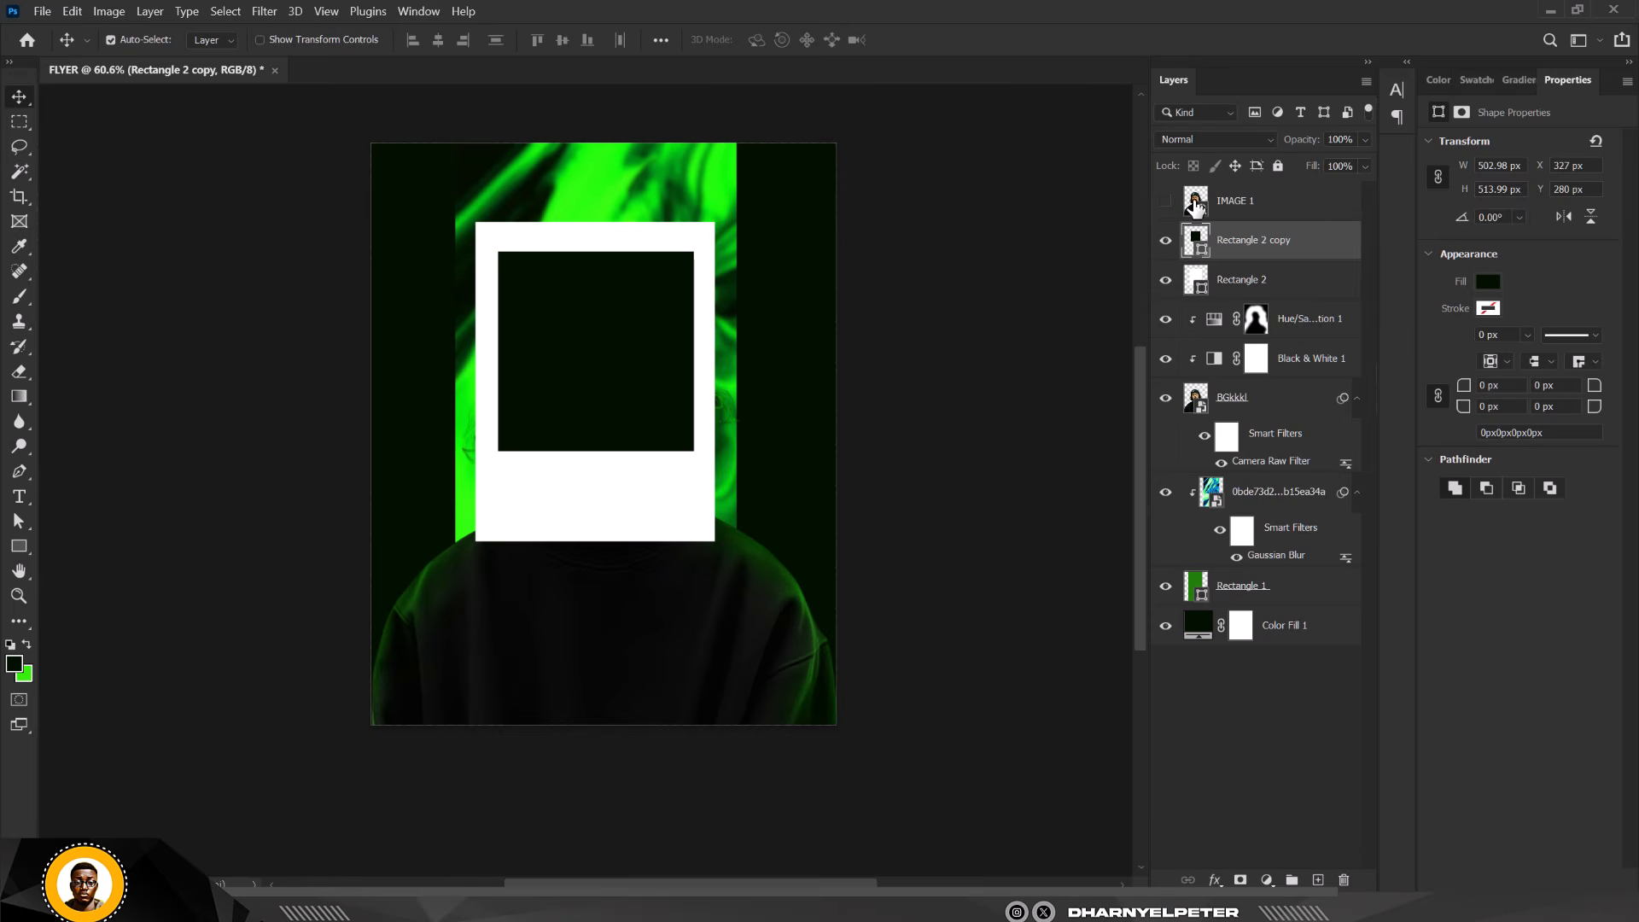
Show the IMAGE 1 layer and clip it to the smaller rectangle
click(1164, 203)
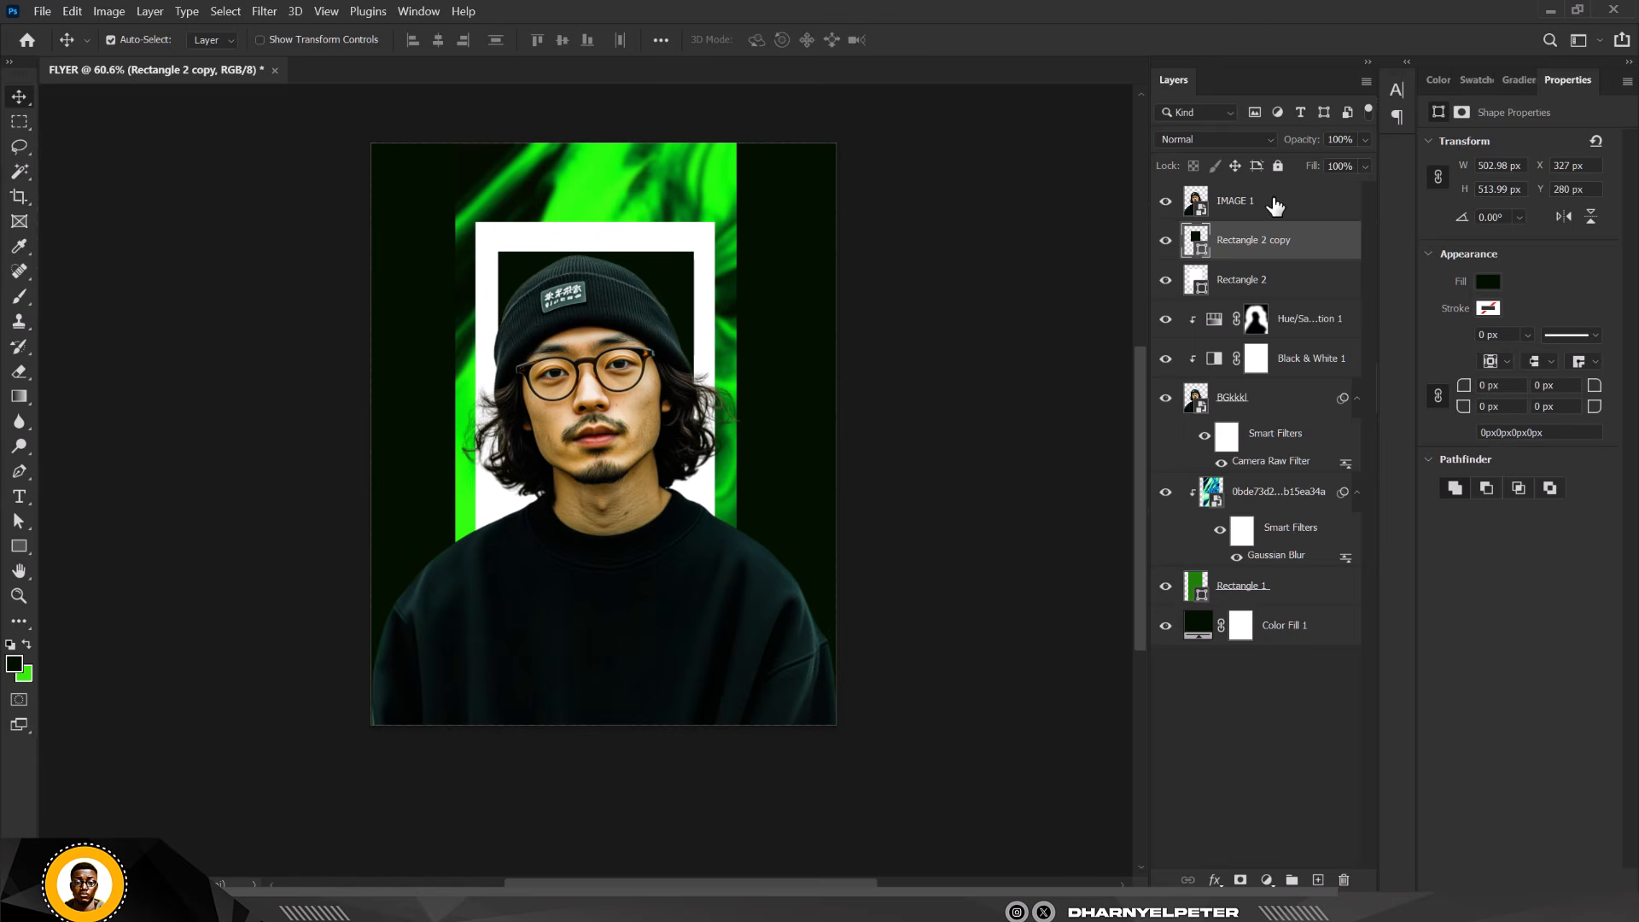
drag(1273, 204, 1296, 212)
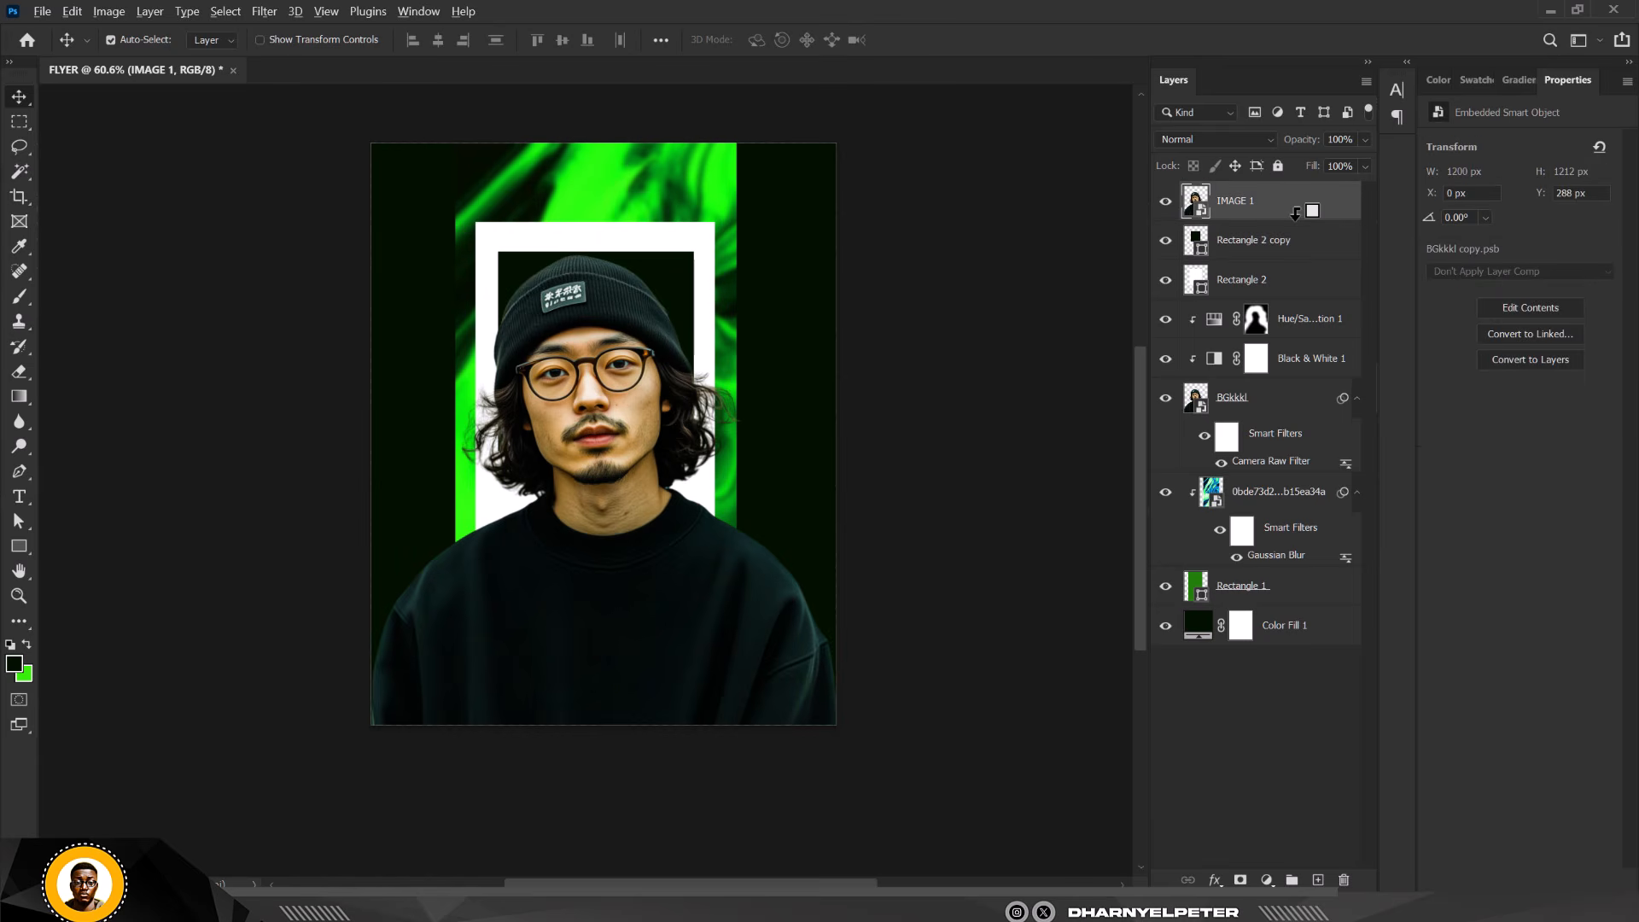
alt+click(1296, 213)
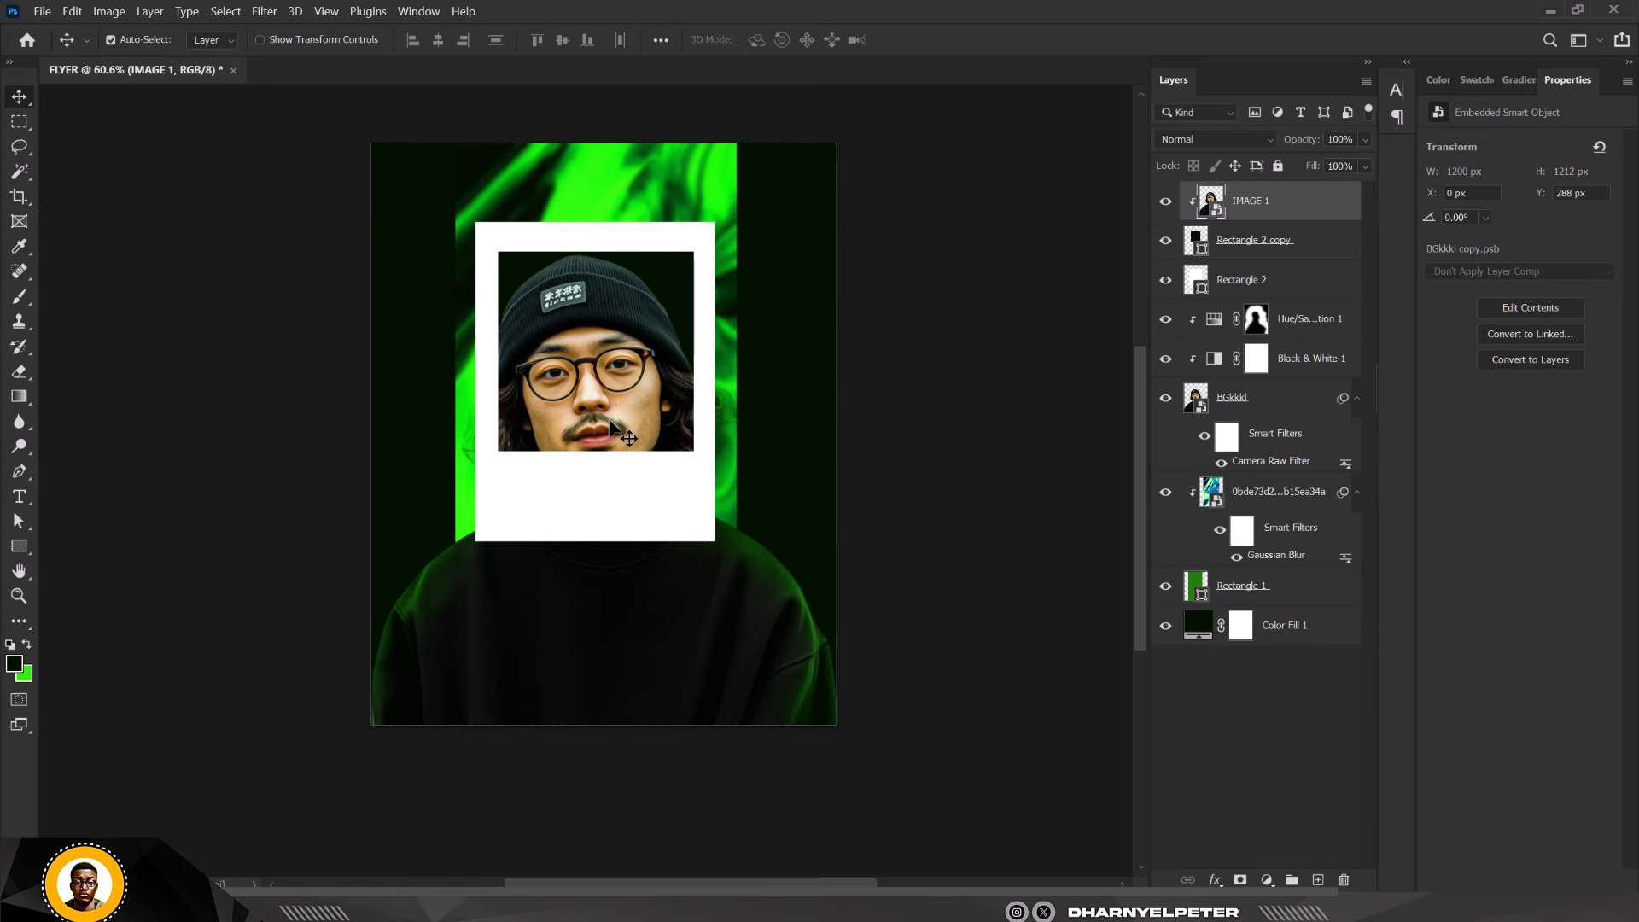
Extend the inner photo rectangle downward to a height of about 636 px
click(1275, 245)
key(ctrl+t)
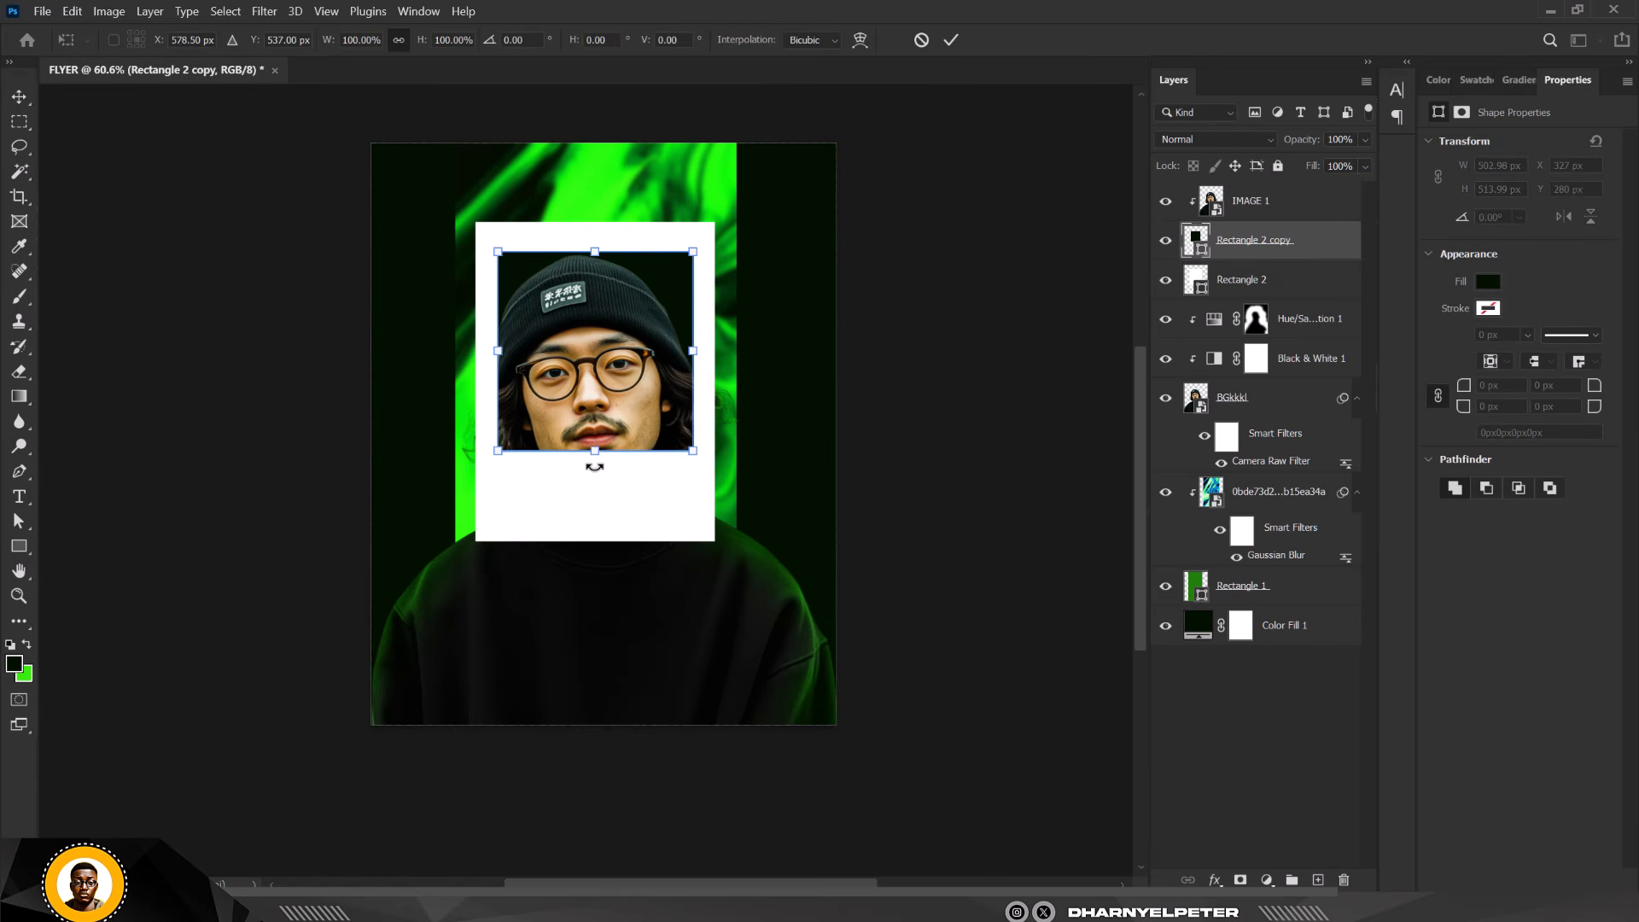
drag(595, 451, 596, 497)
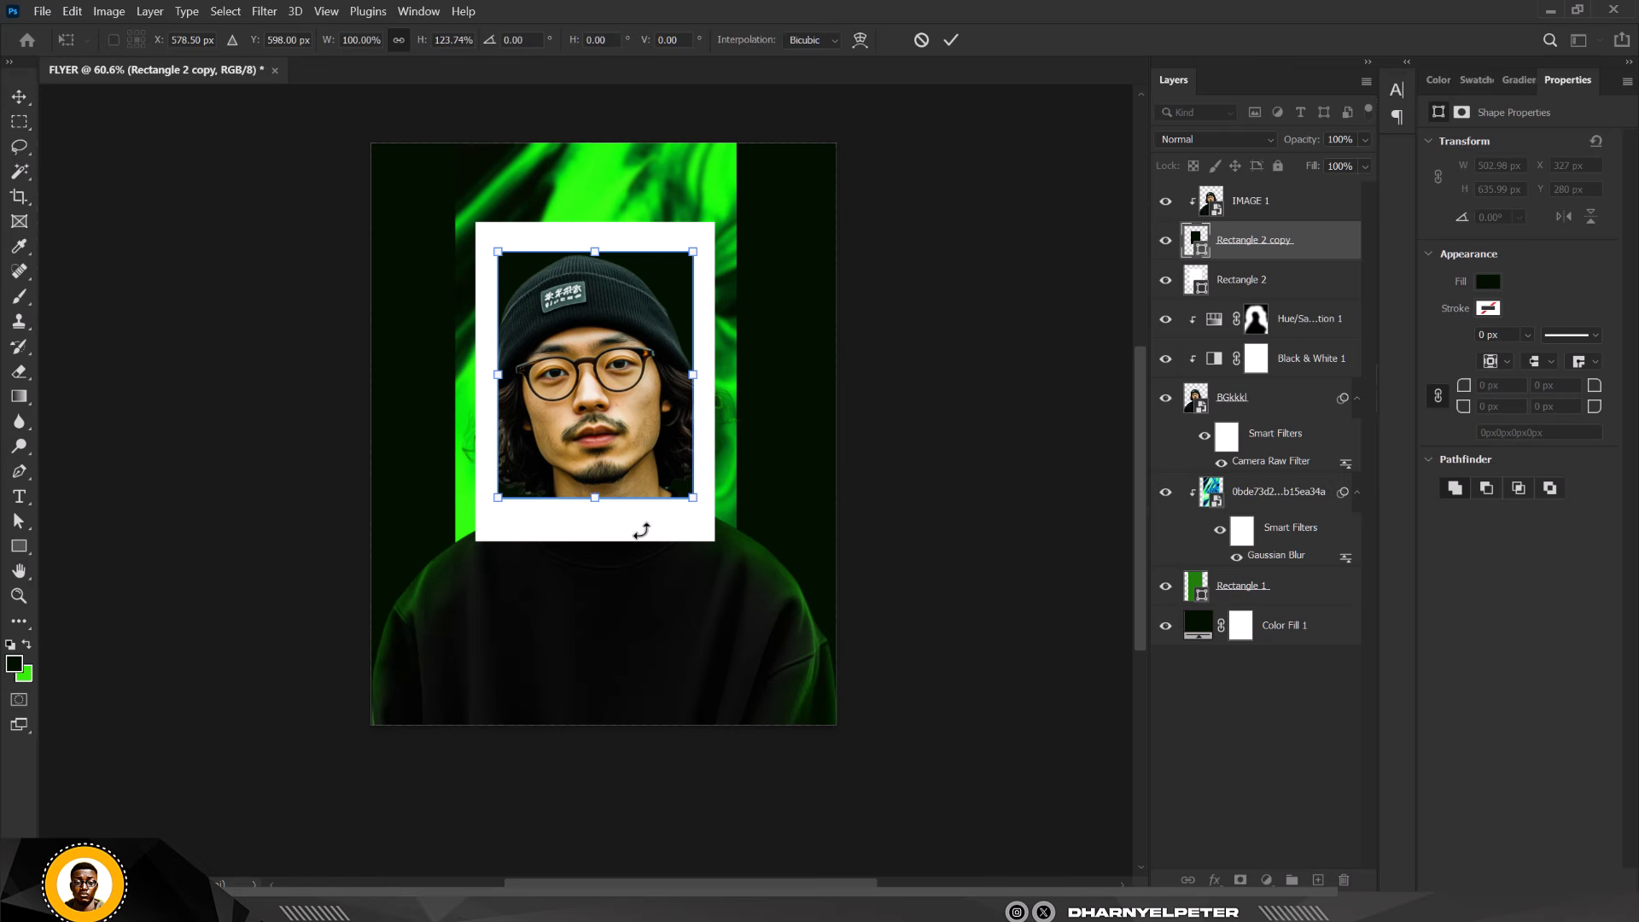
key(Return)
Extend the white frame rectangle downward to a height of about 978 px
click(642, 538)
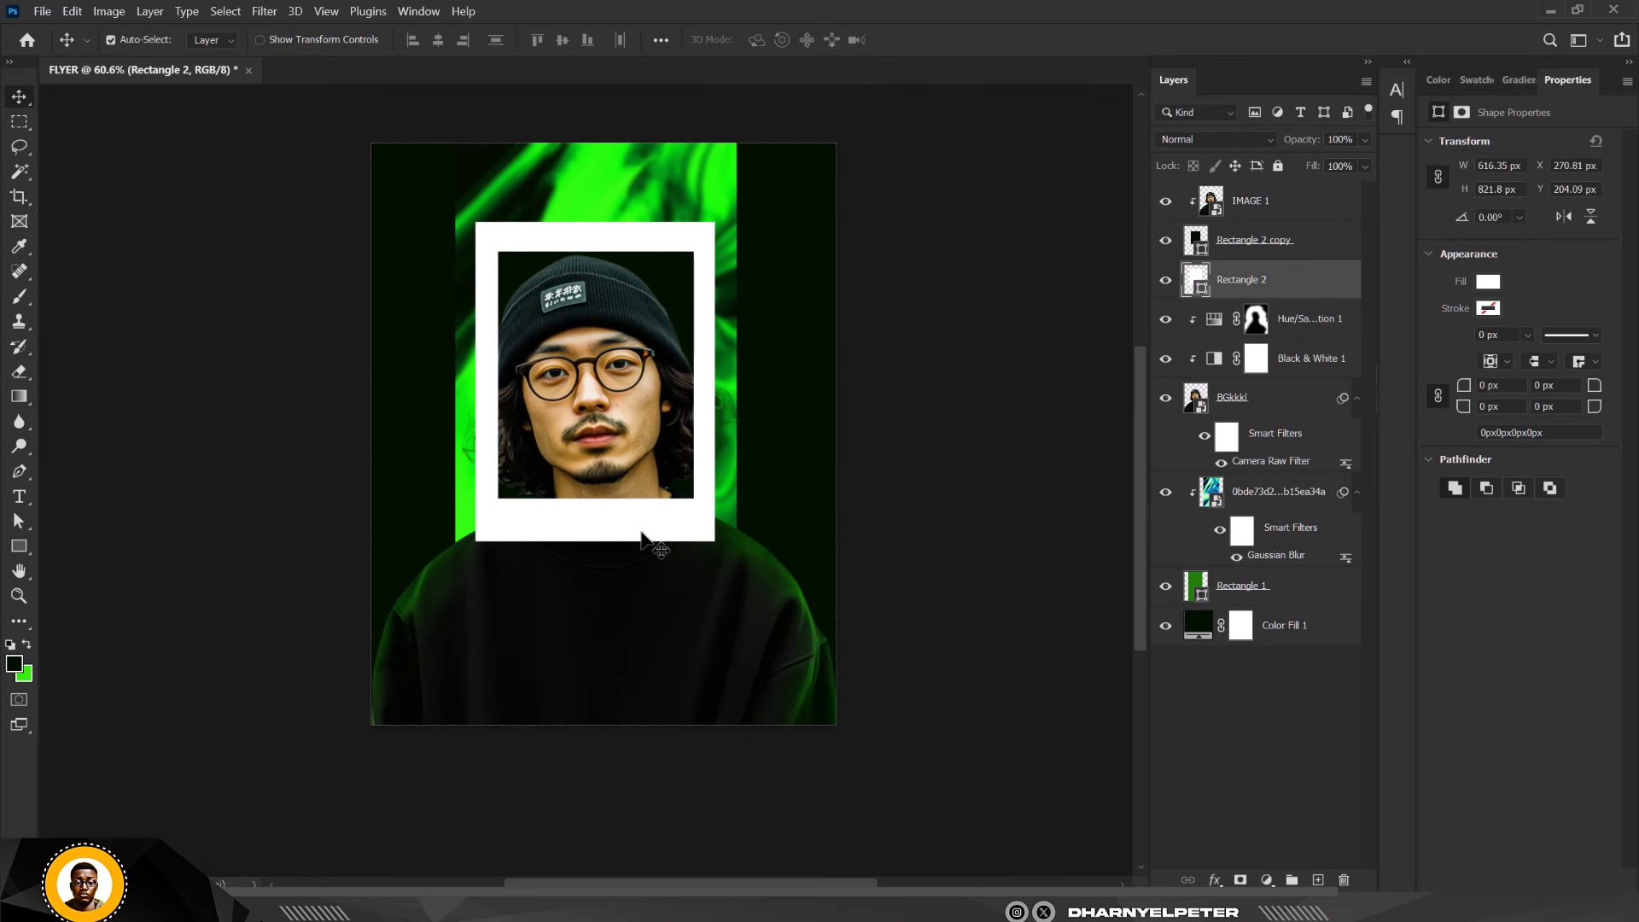
key(ctrl+t)
drag(597, 543, 604, 599)
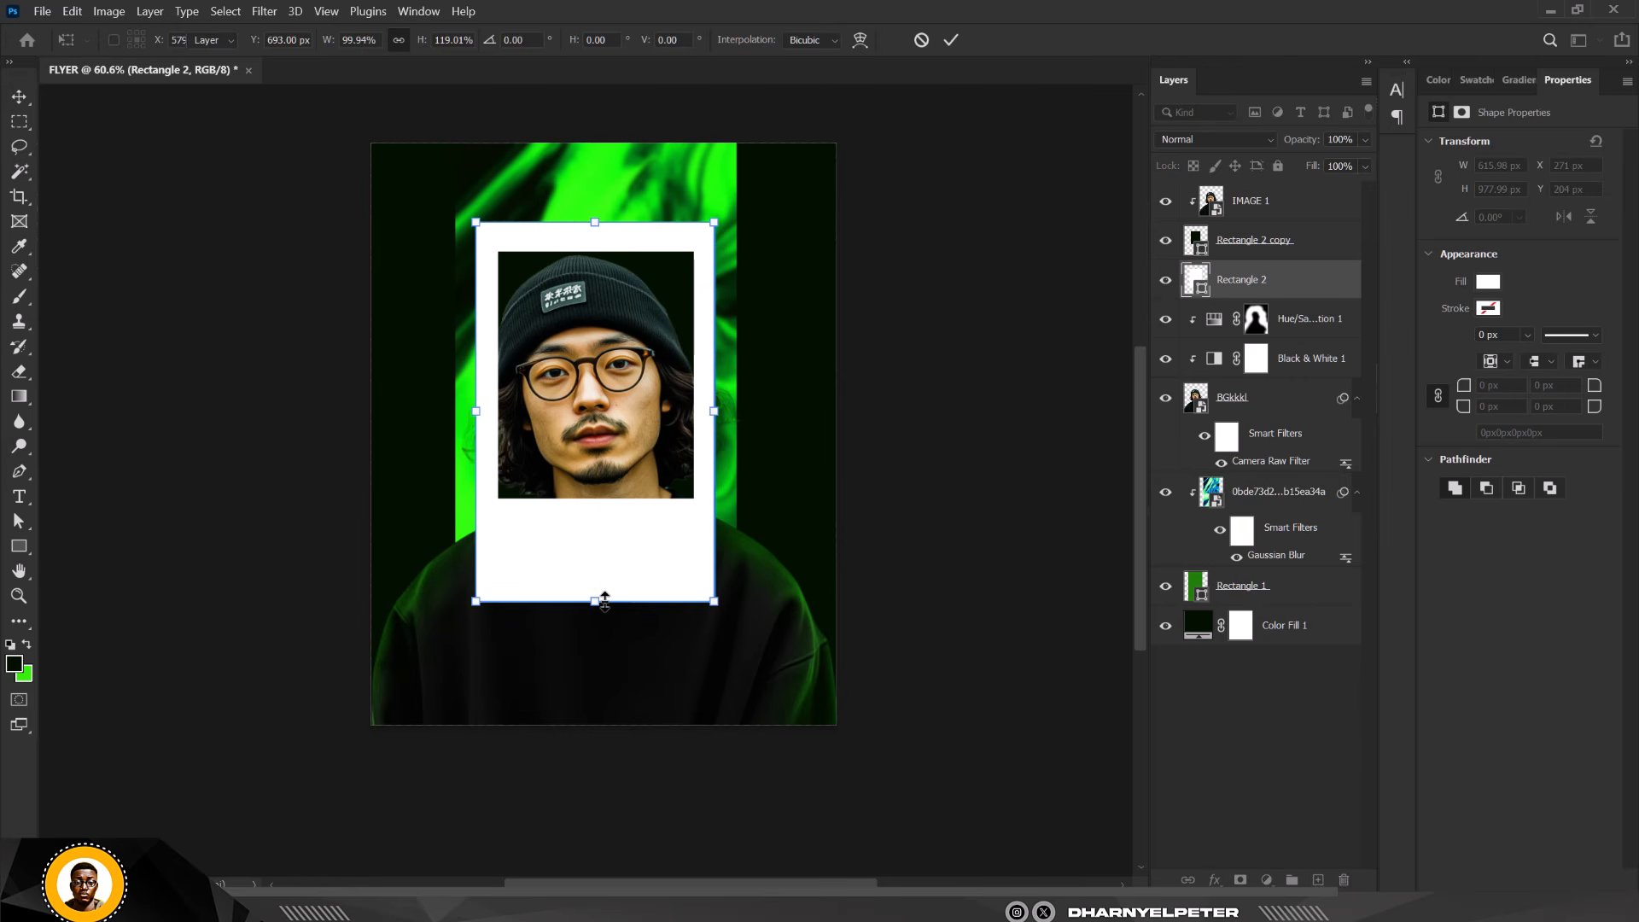
key(Return)
scroll(670, 611, down, 2)
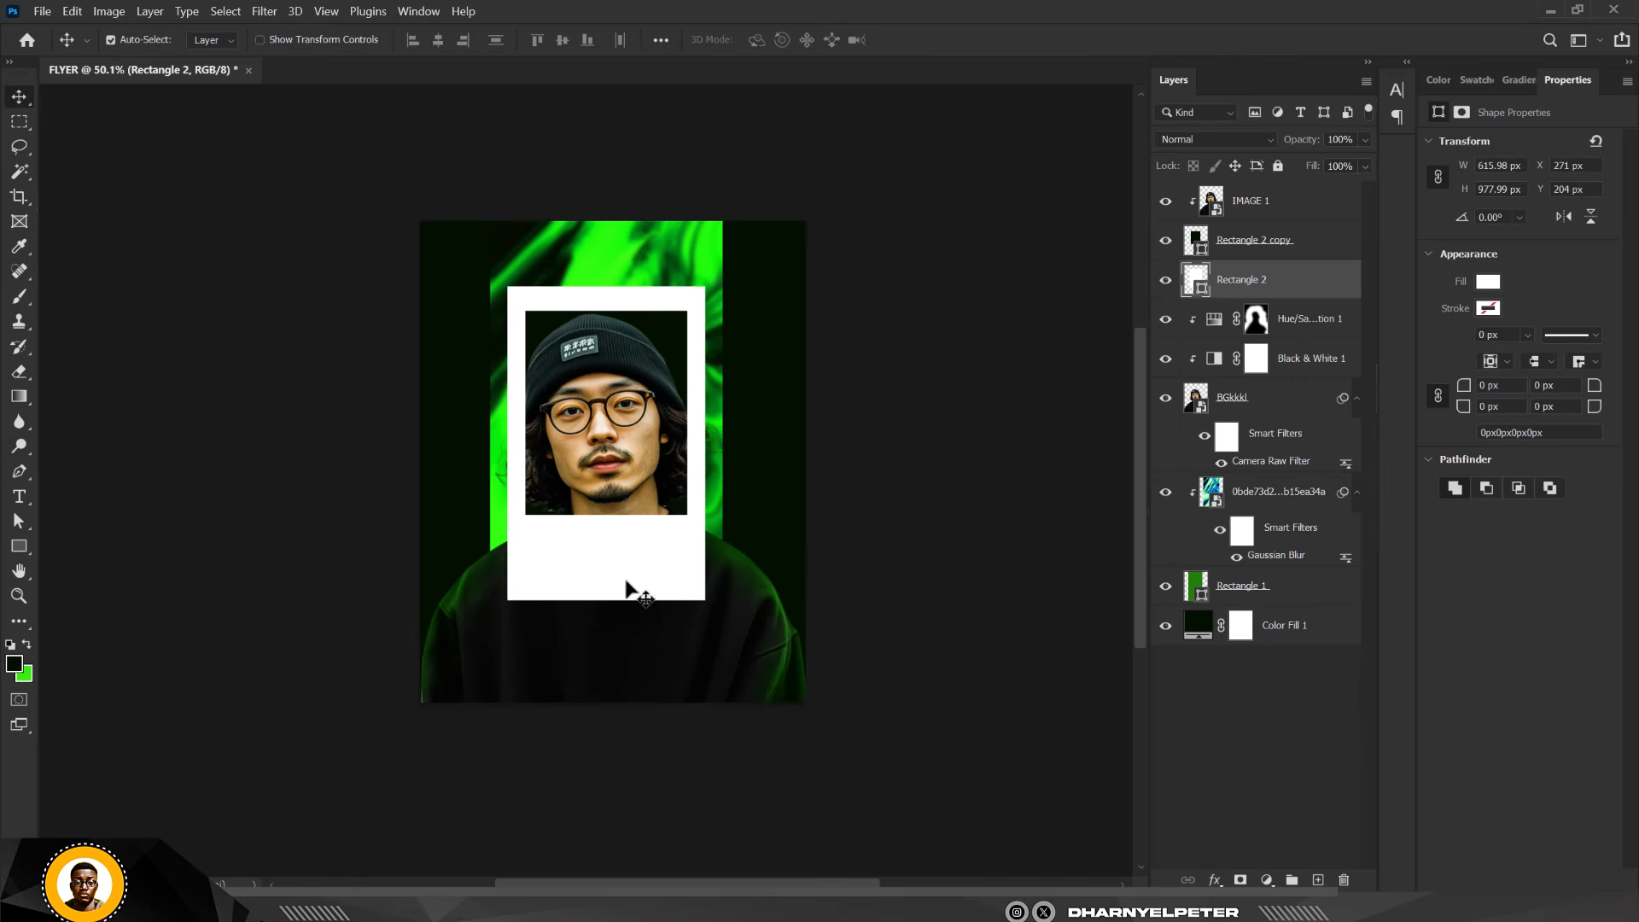
Add a Multiply drop shadow to the white frame rectangle with 100% opacity, 105° angle, 27 px distance, 15% spread and 101 px size
scroll(627, 556, up, 3)
scroll(614, 517, down, 2)
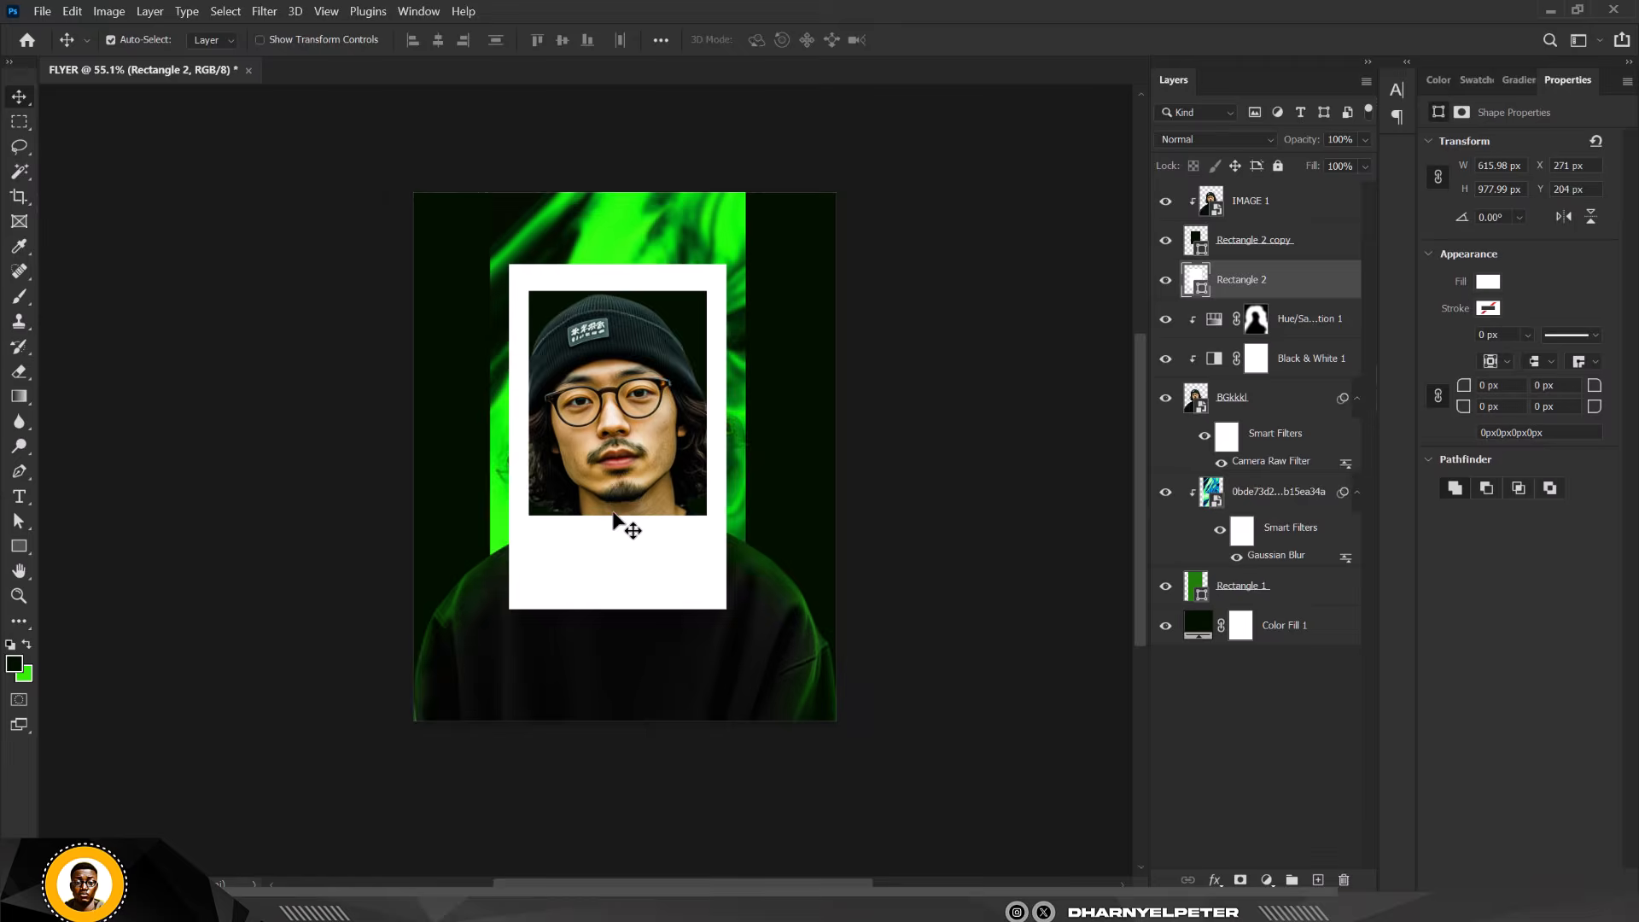
scroll(619, 521, up, 2)
scroll(613, 504, down, 3)
scroll(612, 487, up, 3)
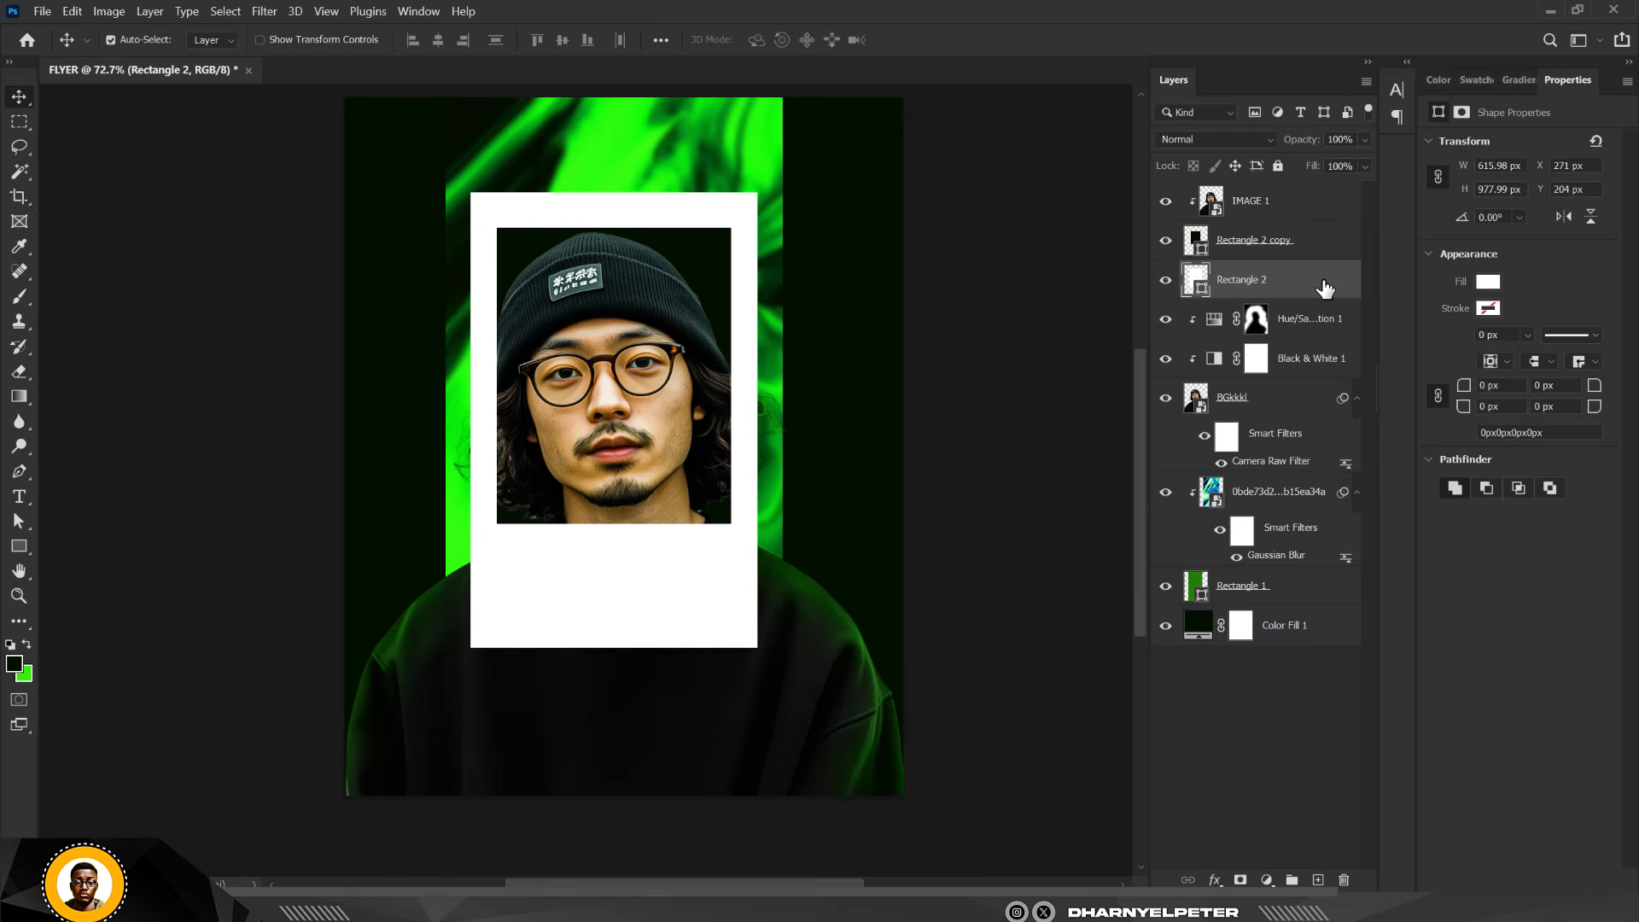
right_click(1324, 287)
click(1392, 93)
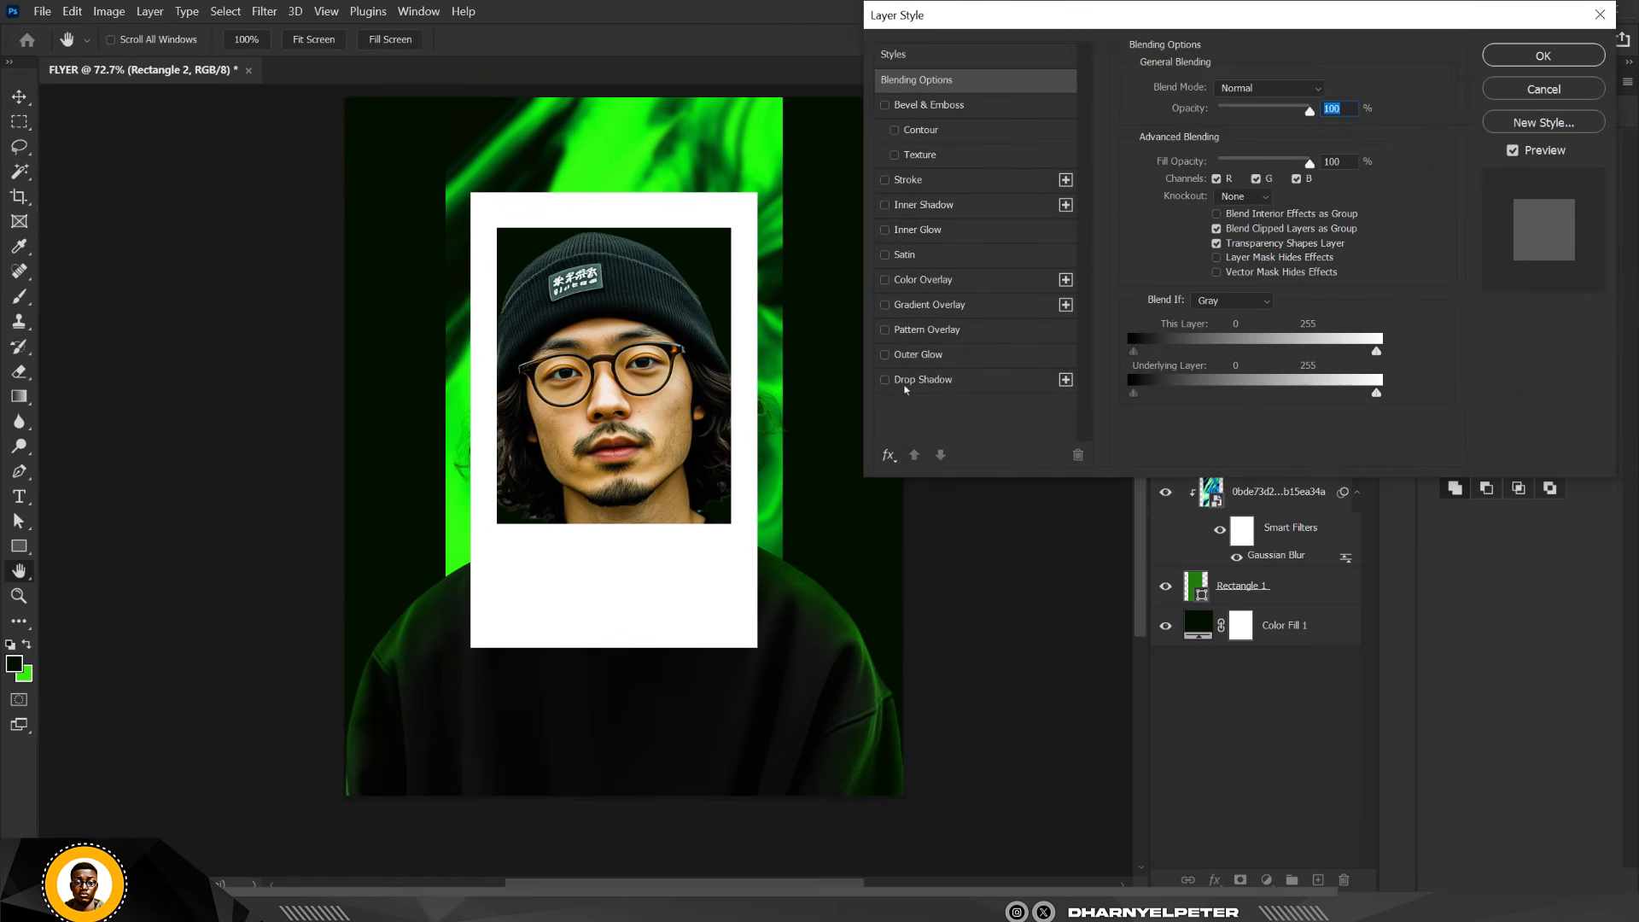
click(909, 381)
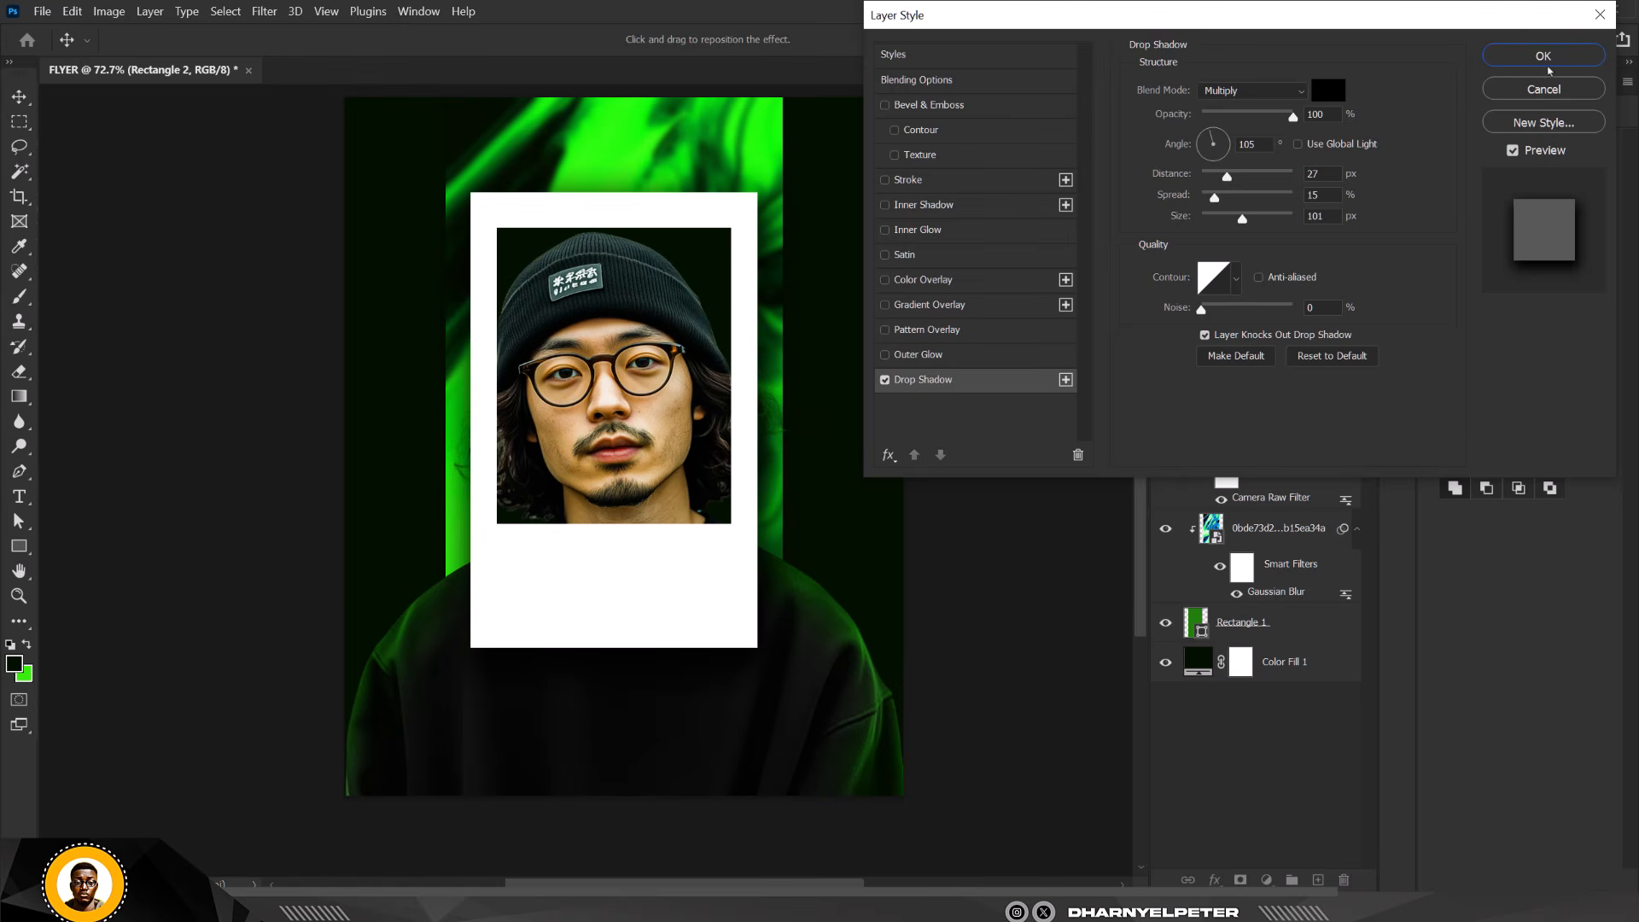
click(1544, 56)
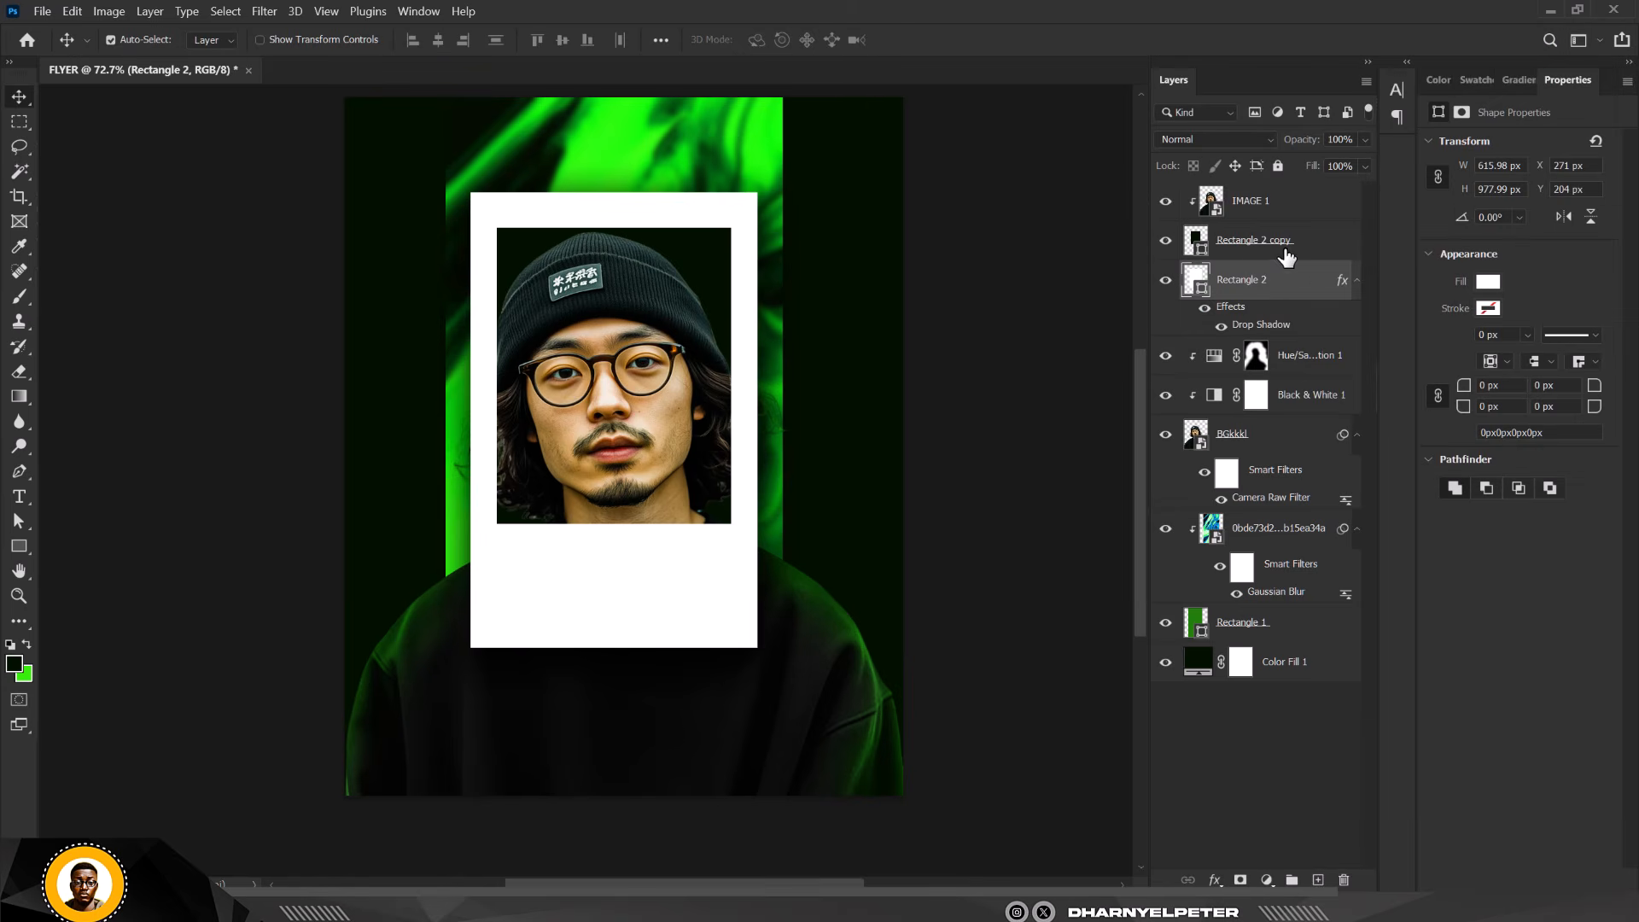
Group the IMAGE 1, Rectangle 2 copy and Rectangle 2 layers, and toggle the group's visibility to check the portrait beneath
shift+click(1291, 206)
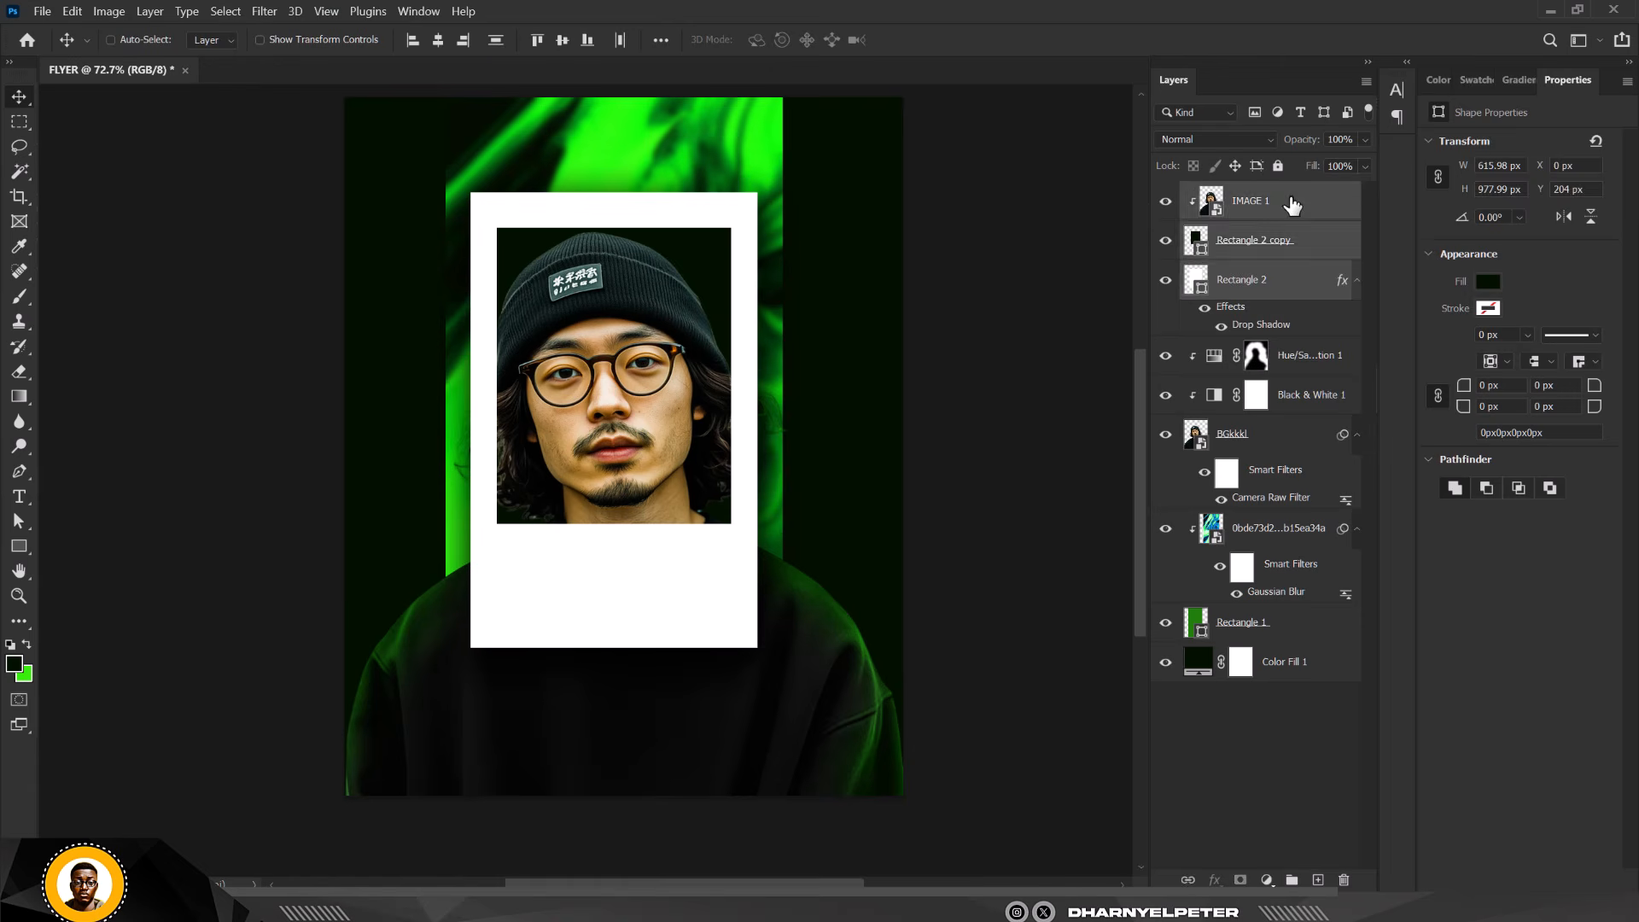
key(ctrl+g)
click(1166, 197)
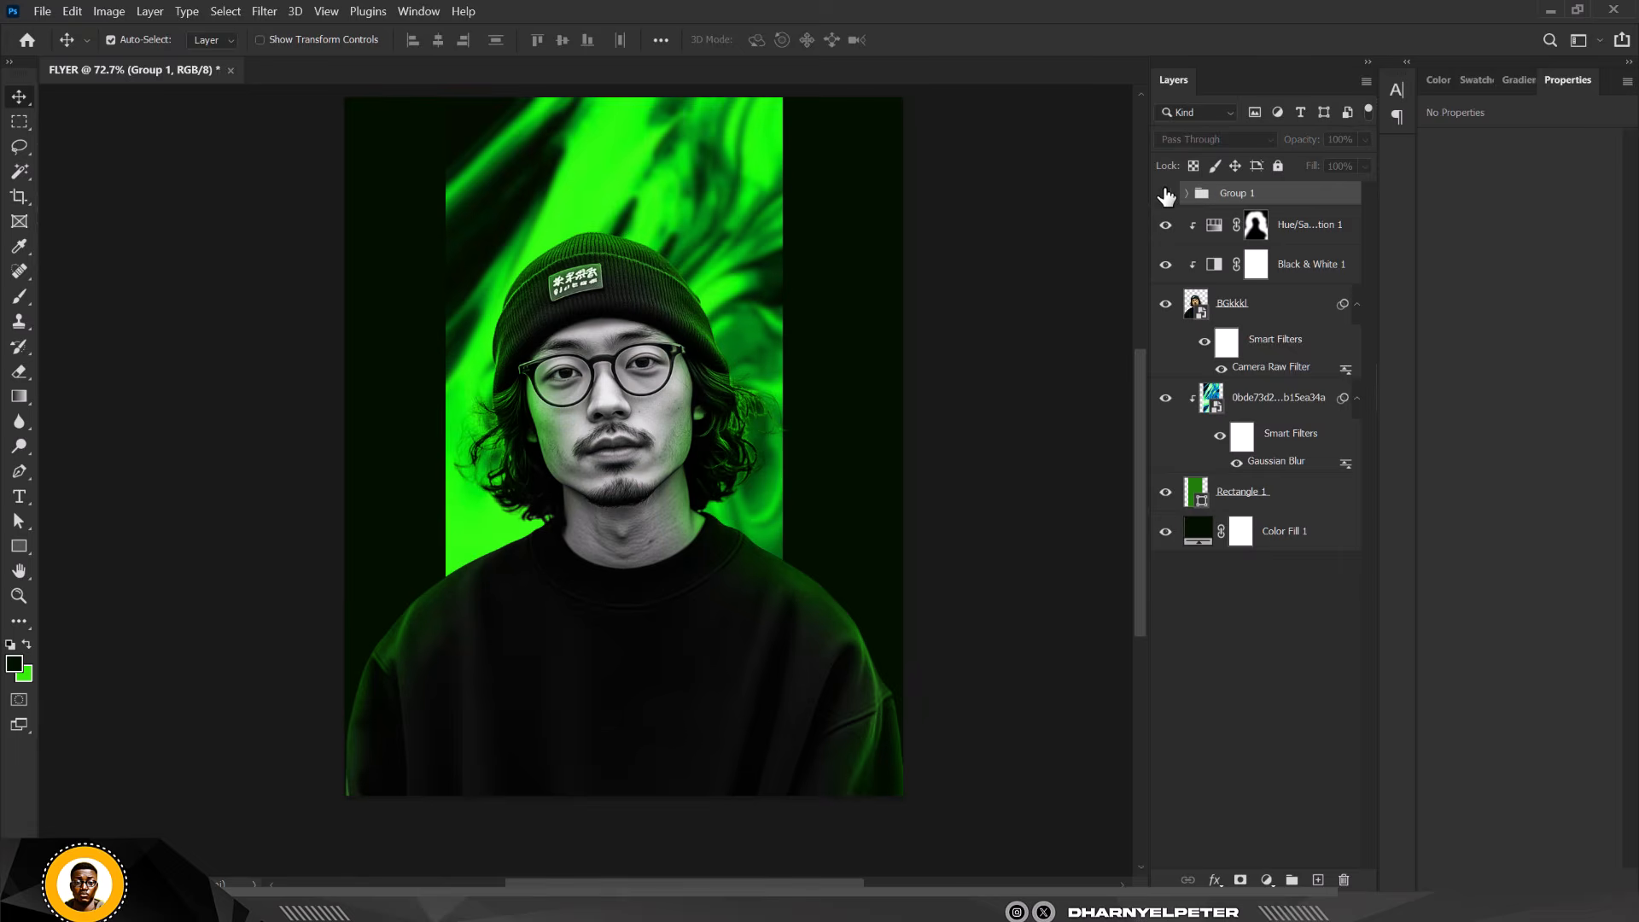
click(1166, 196)
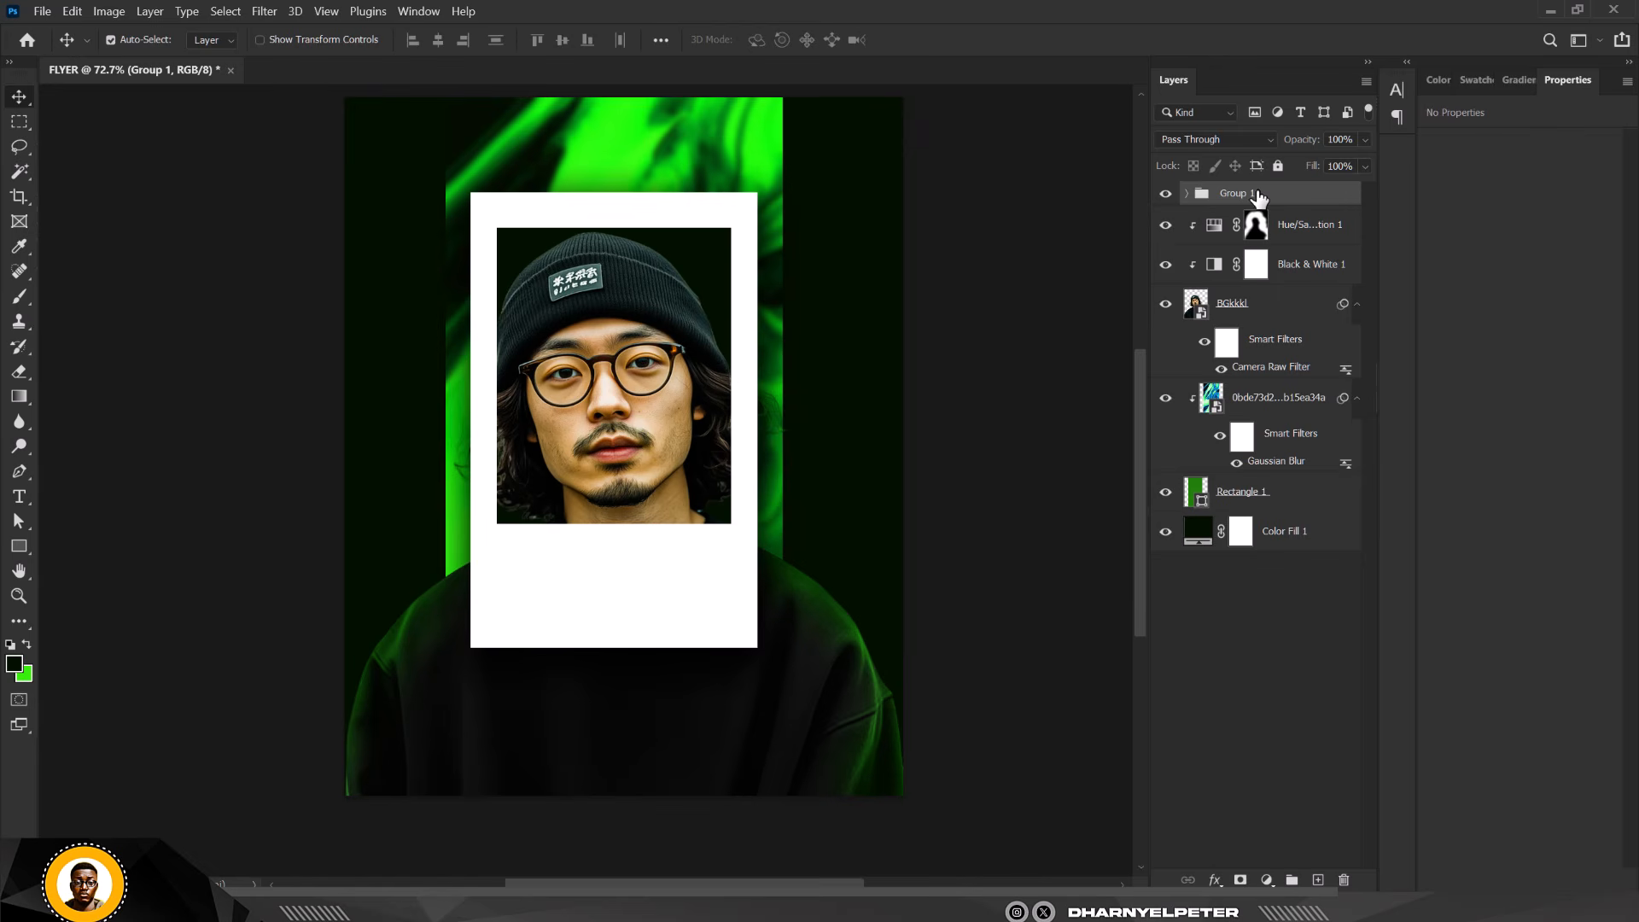
Rotate the framed photo group counterclockwise to about -5.71°
key(ctrl+t)
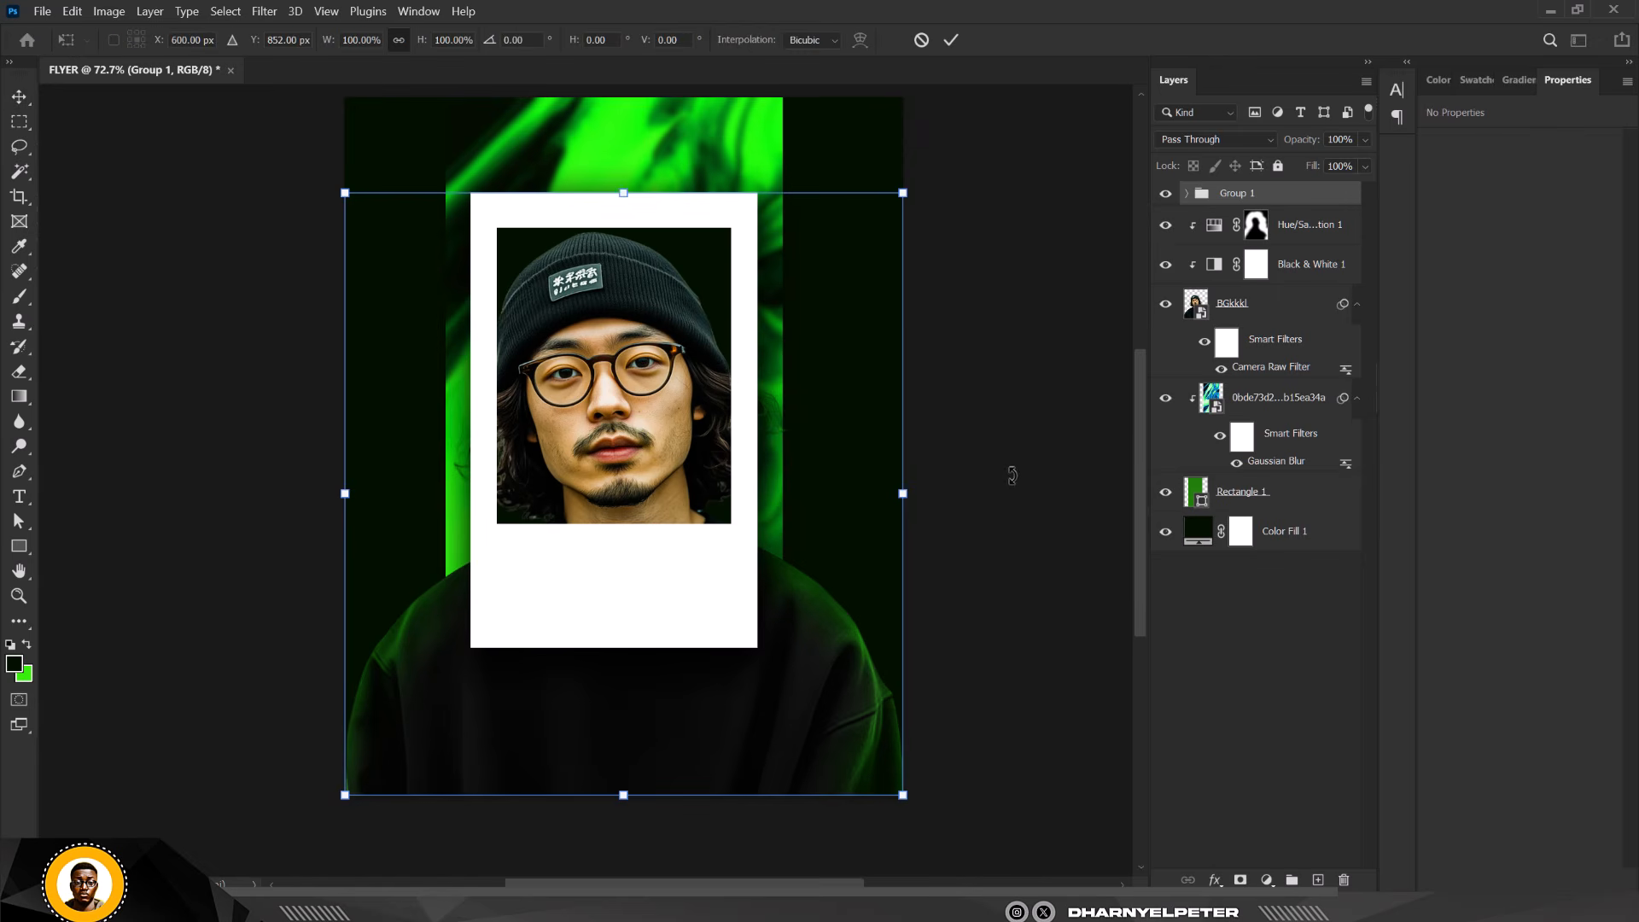
drag(1012, 476, 1013, 435)
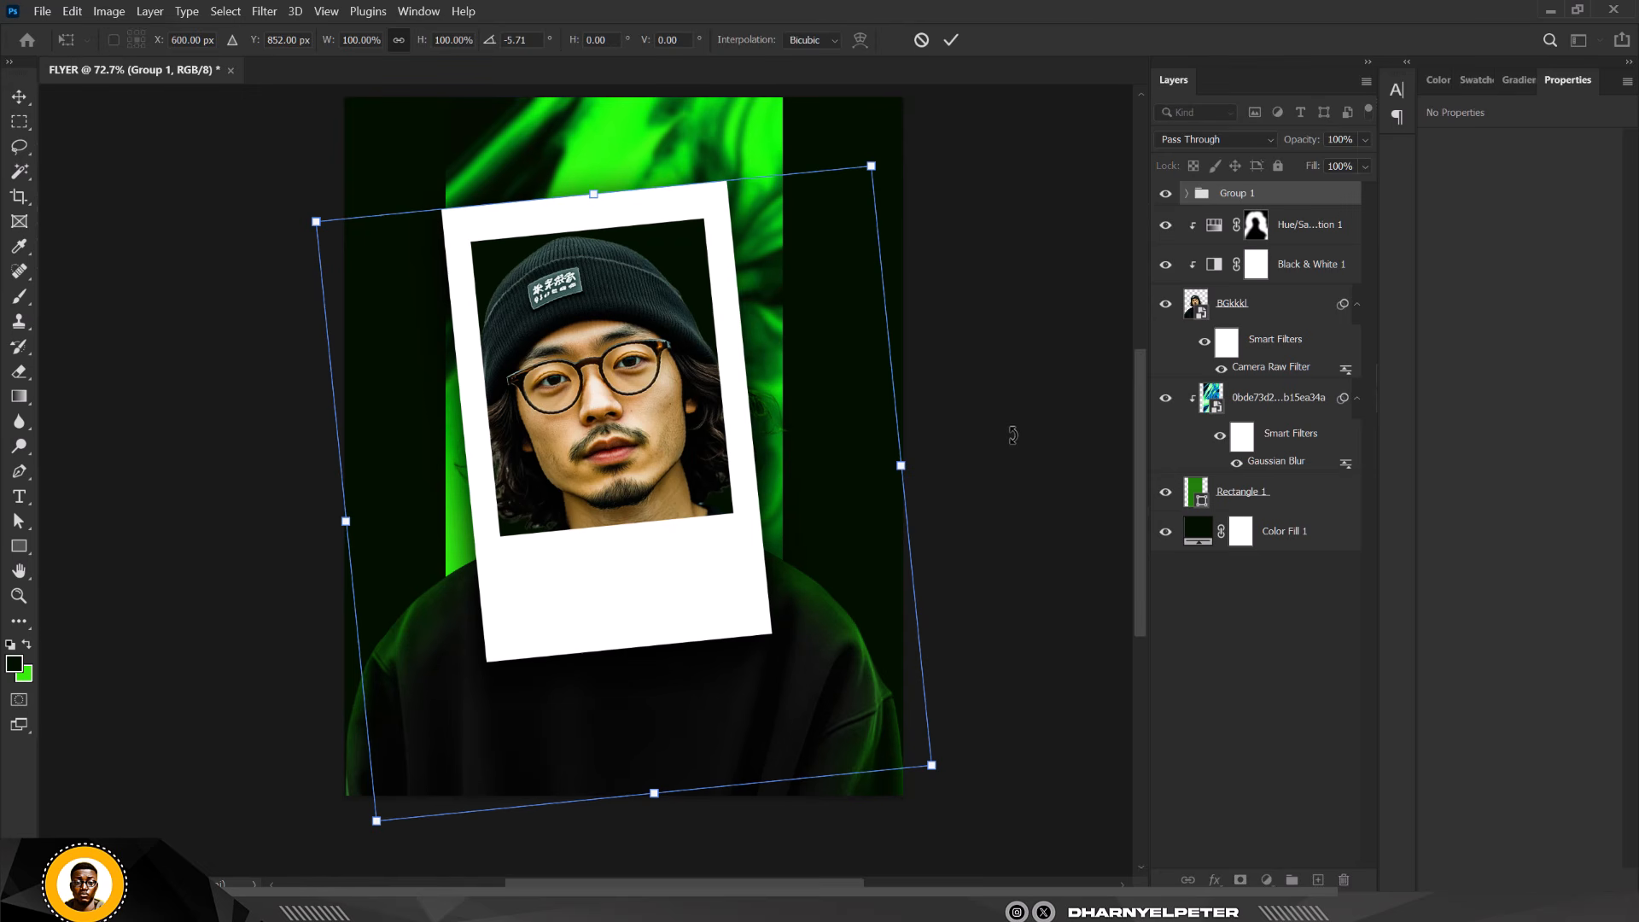
key(Return)
key(ctrl+0)
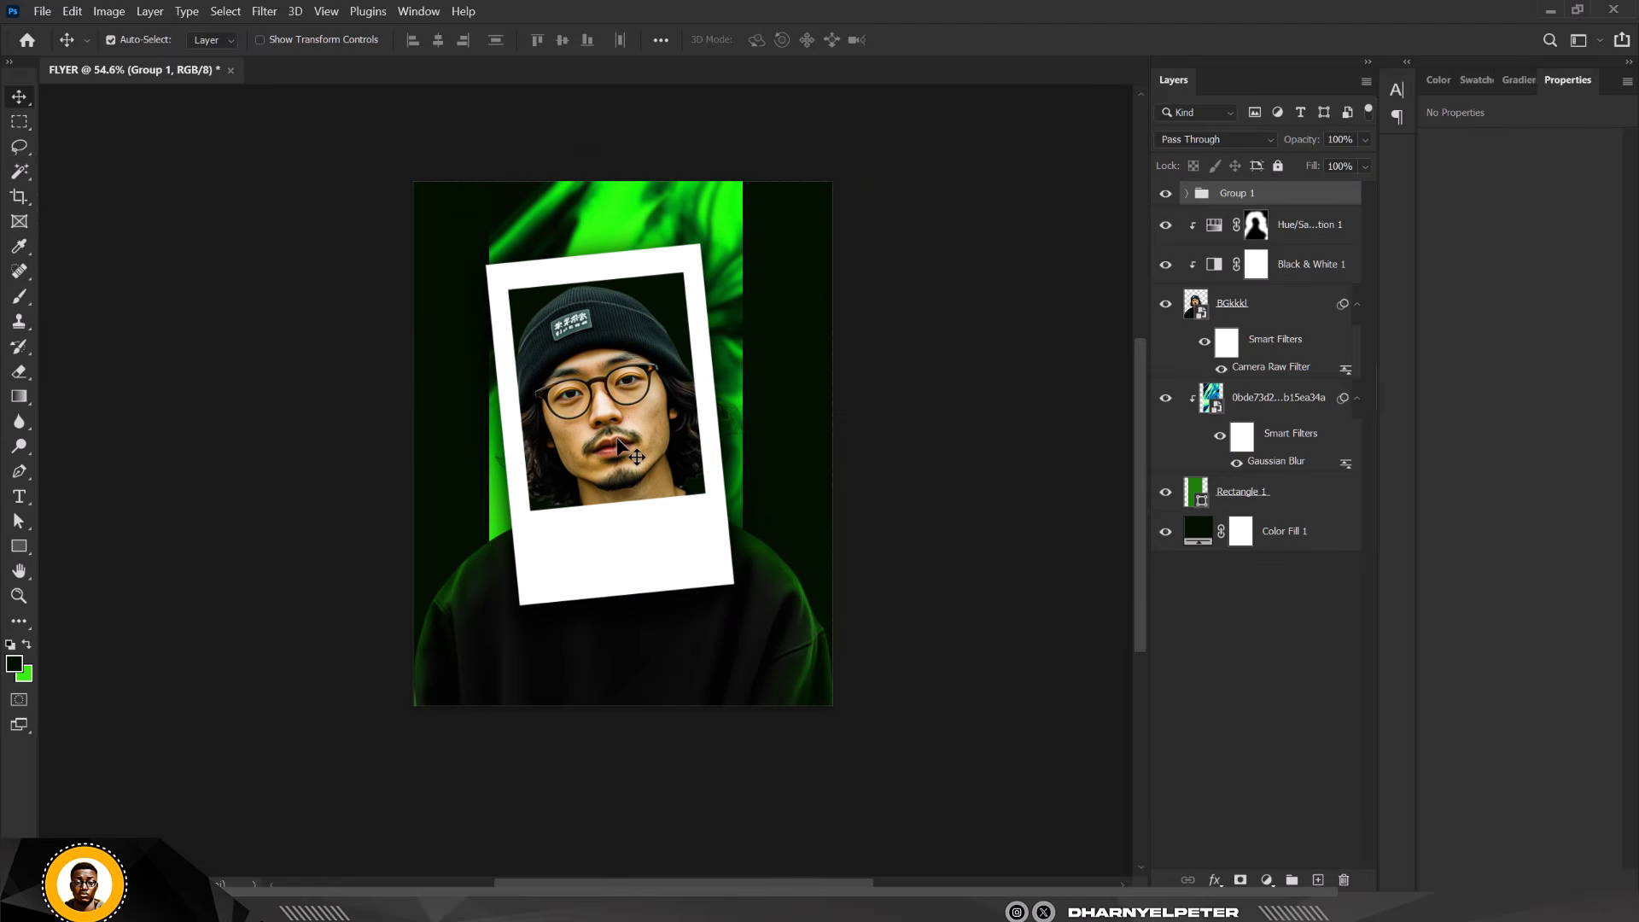
Widen the green Rectangle 1 panel on both sides to a width of about 903 px
click(1263, 495)
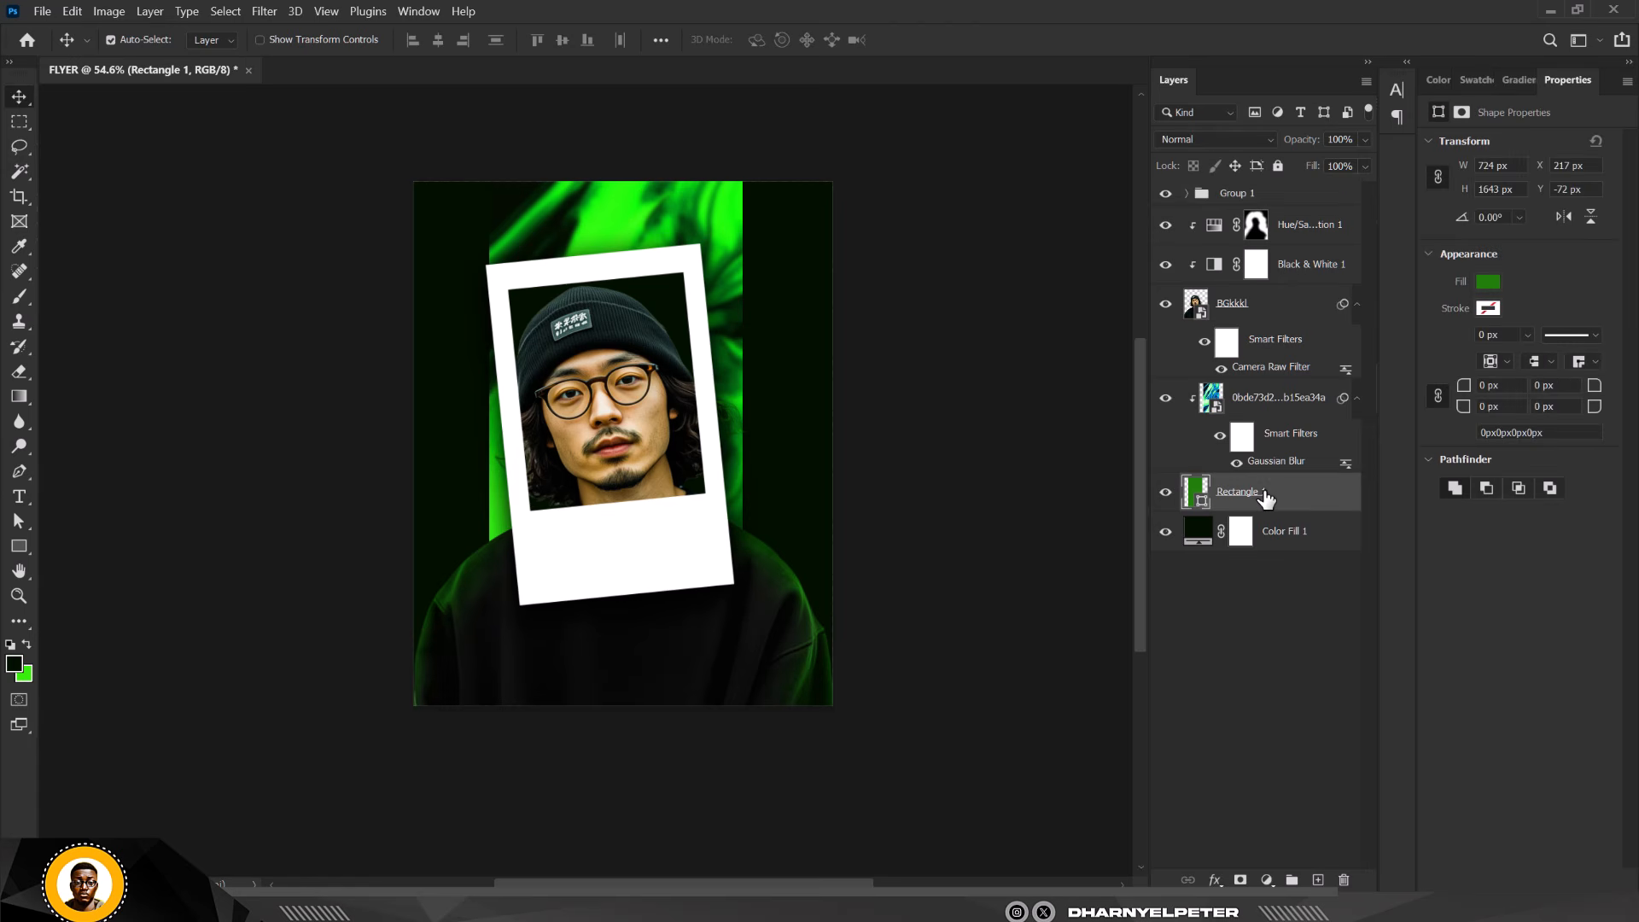
key(ctrl+t)
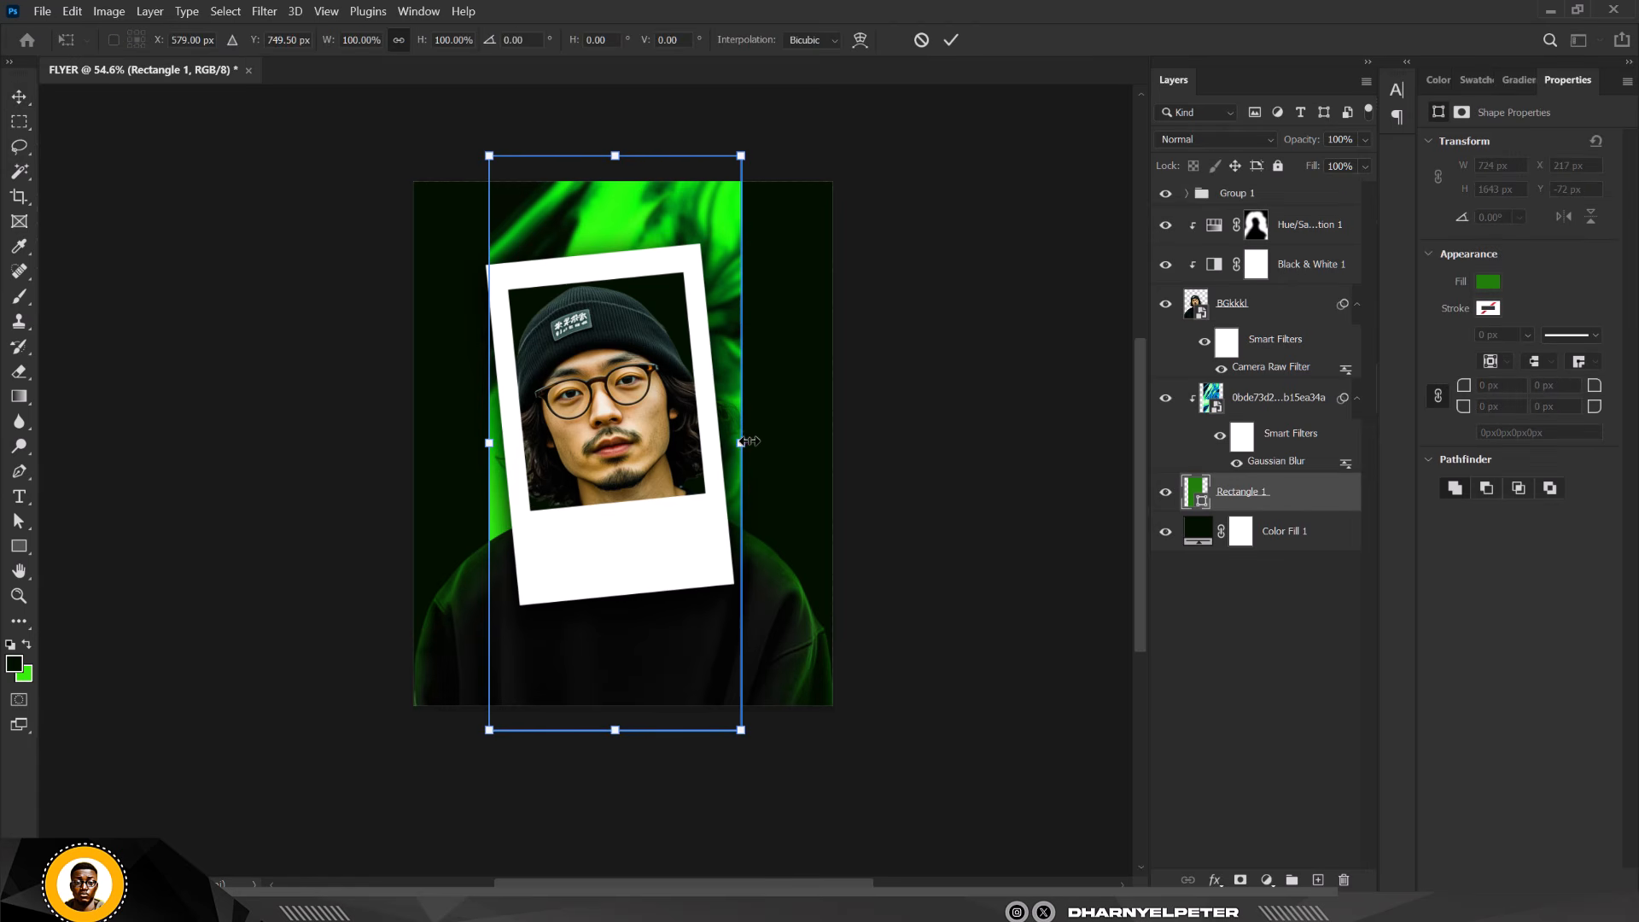
drag(740, 443, 766, 442)
drag(483, 440, 460, 437)
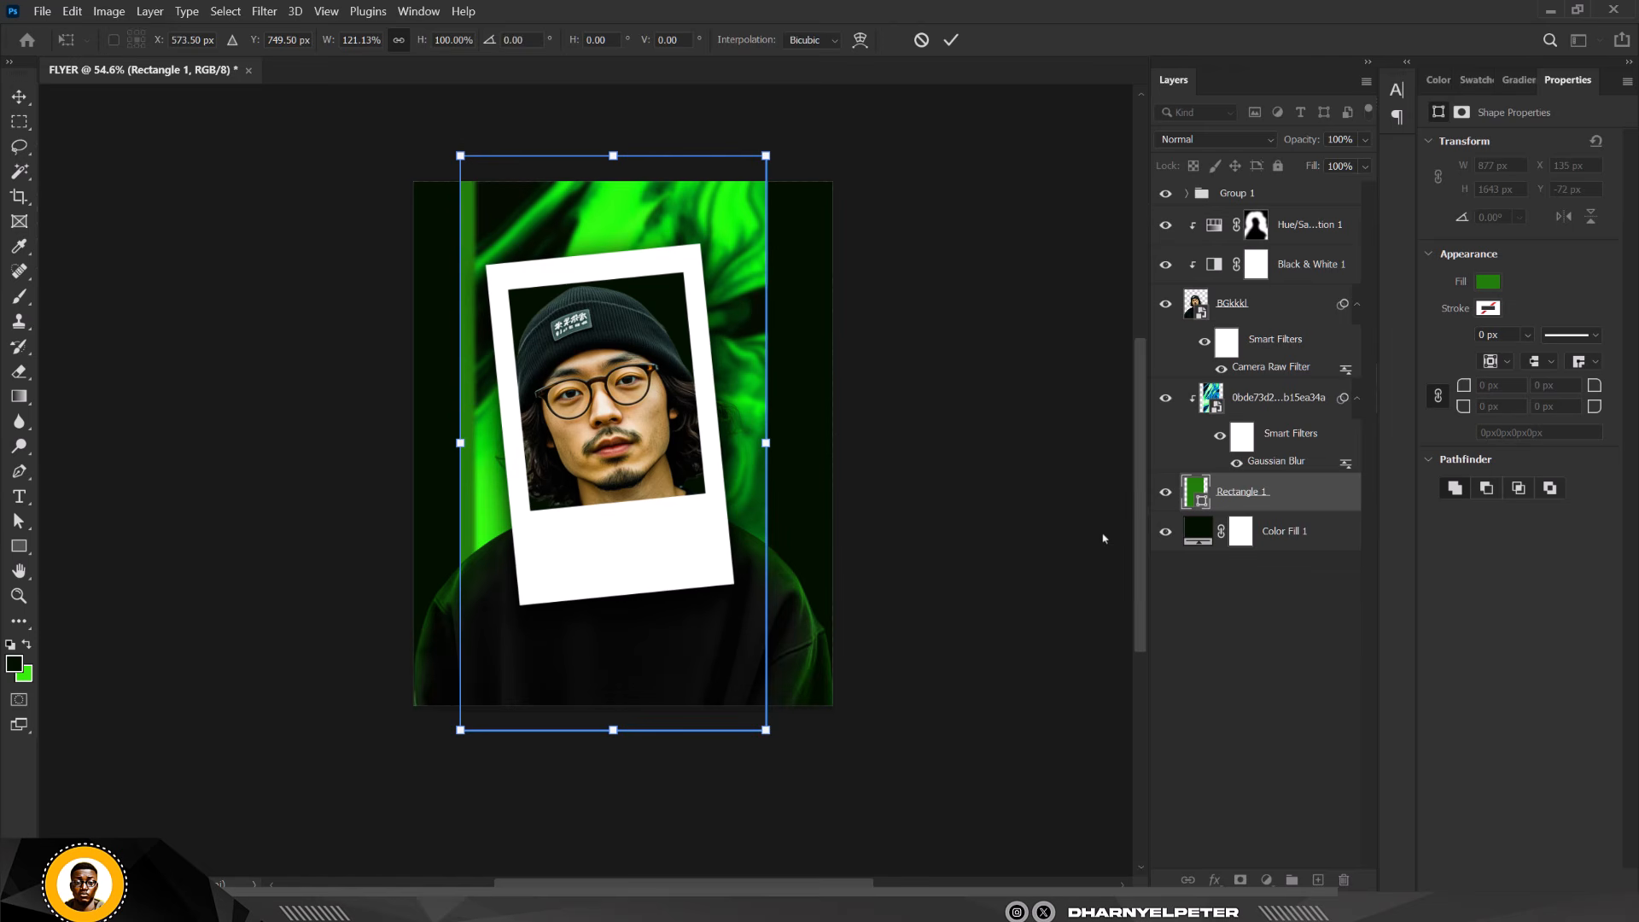
drag(764, 444, 777, 444)
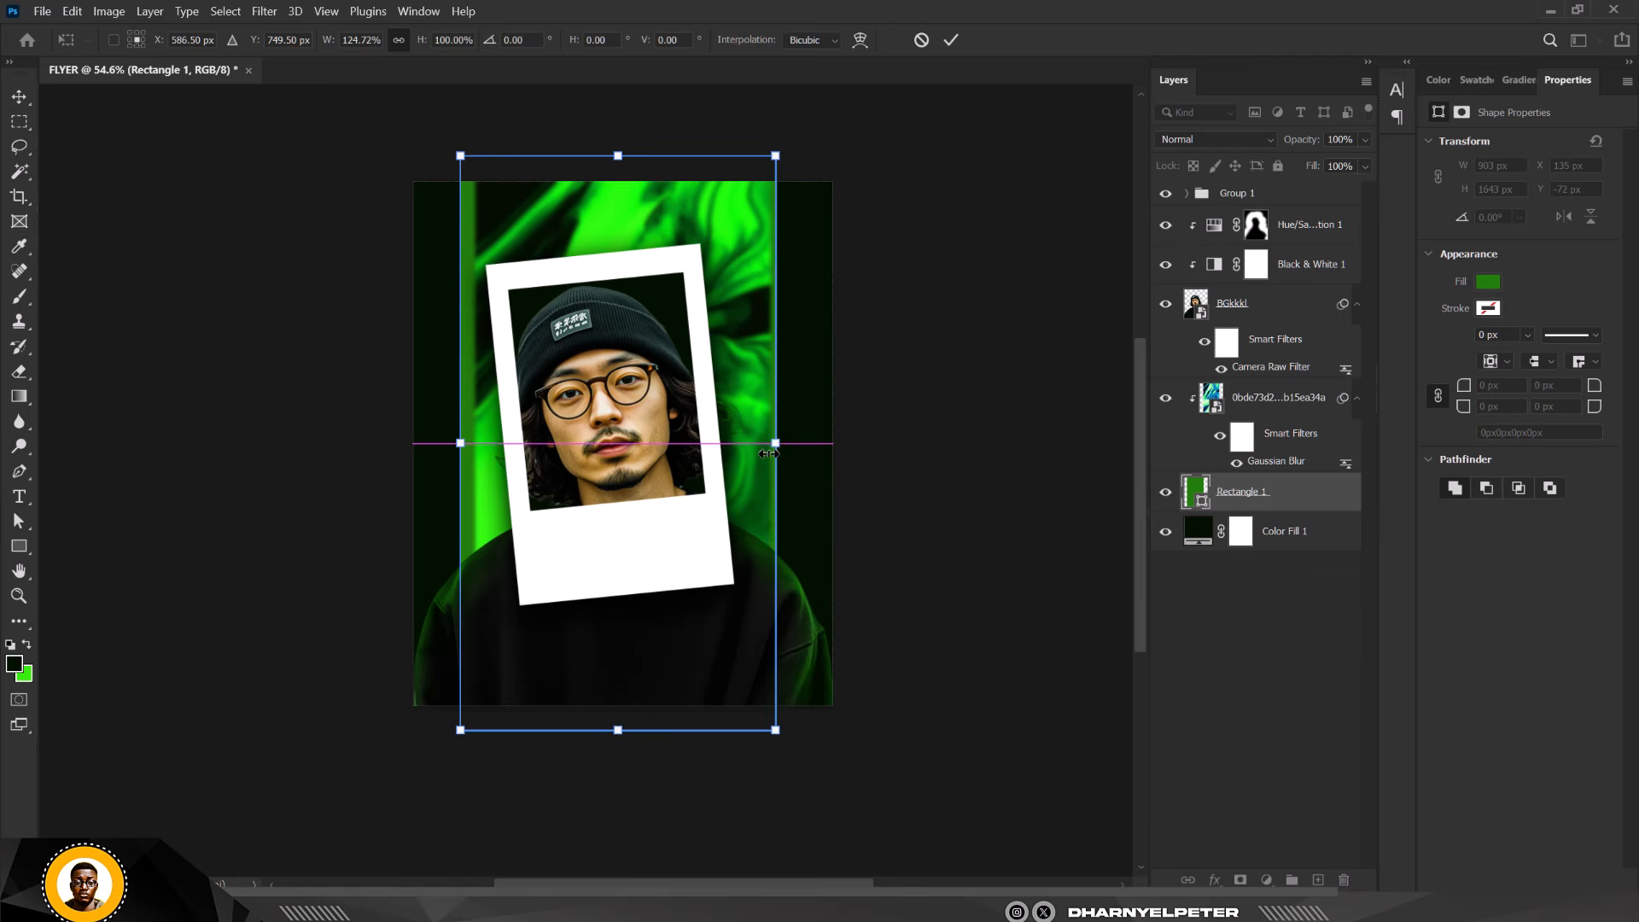
key(Return)
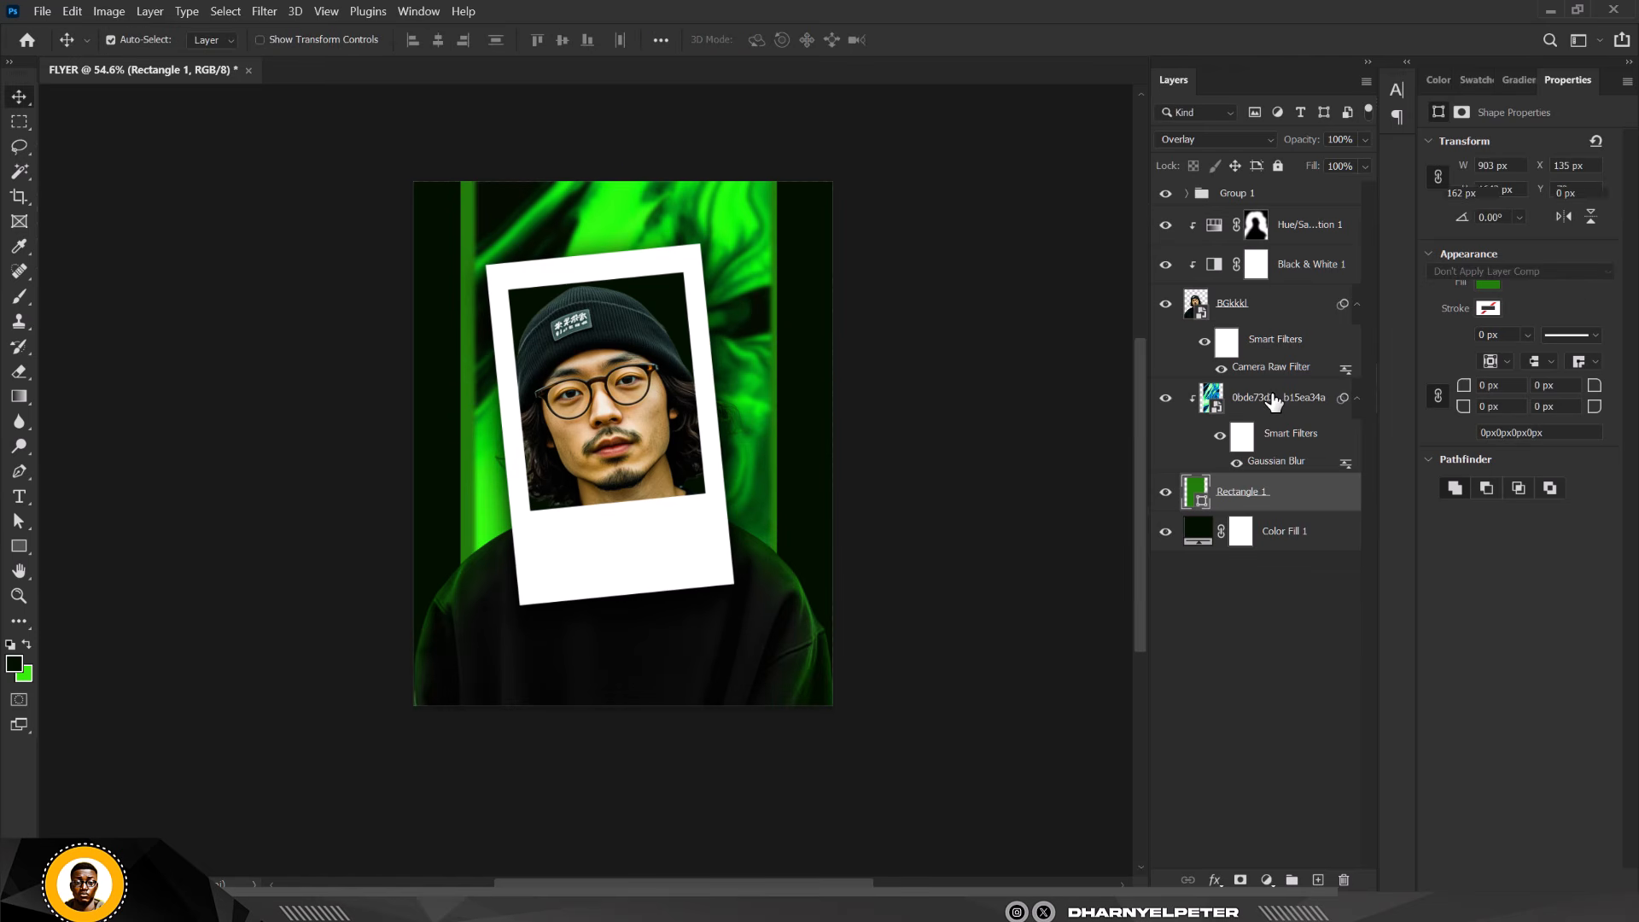
Enlarge the swirl image clipped to the green panel to about 1089 x 1572 px so it covers the whole panel
click(1274, 400)
key(ctrl+t)
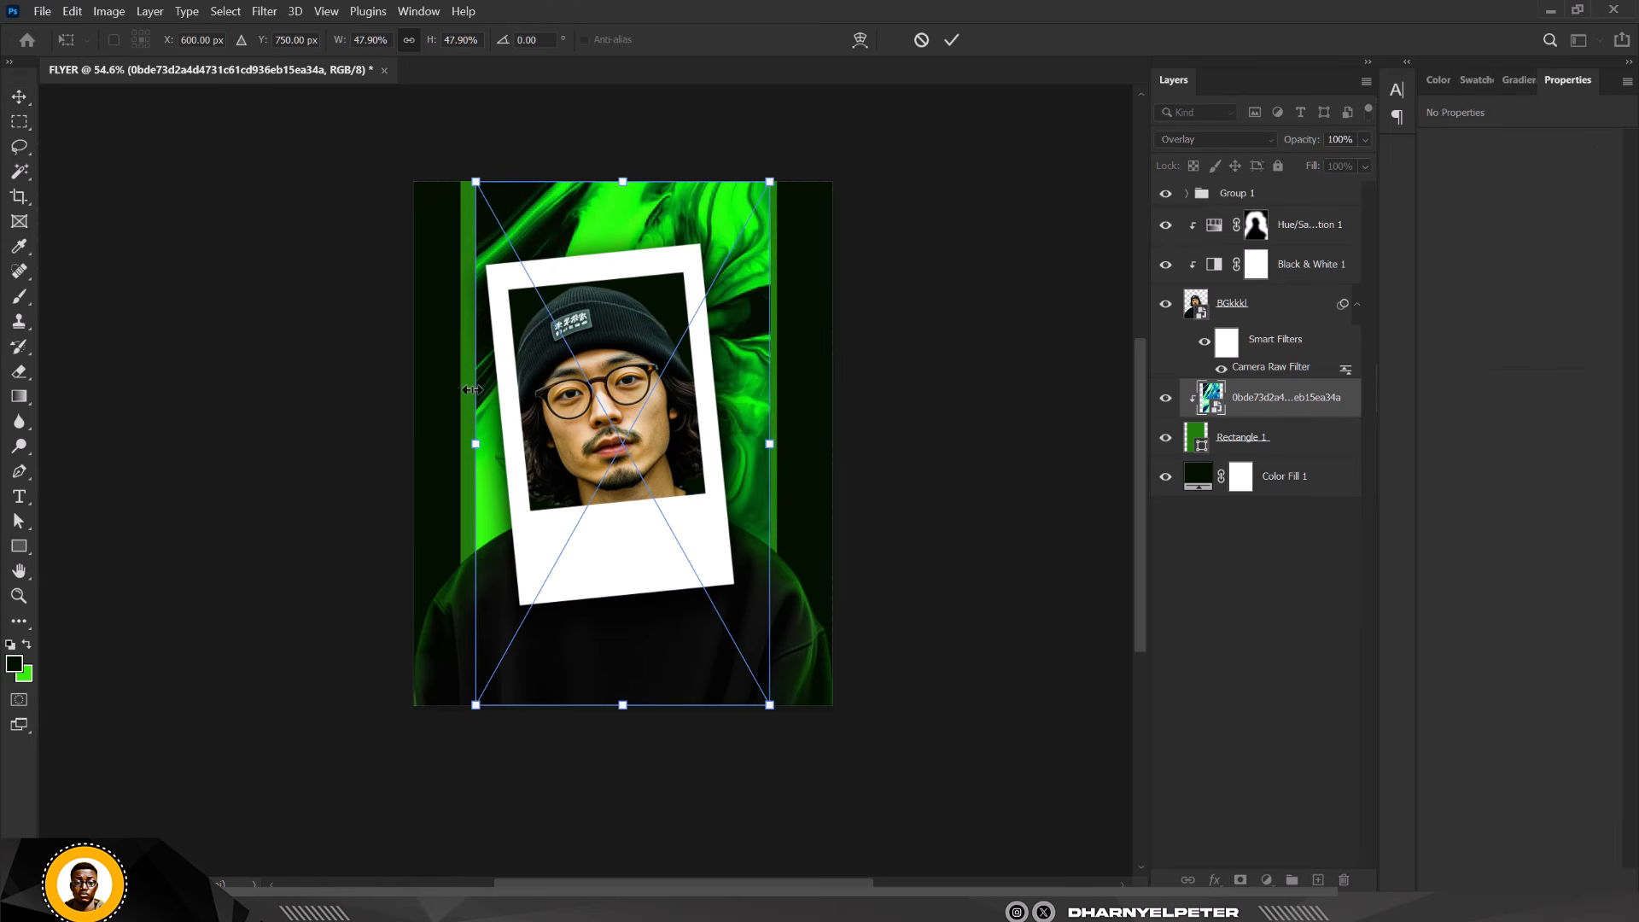
drag(467, 447, 444, 444)
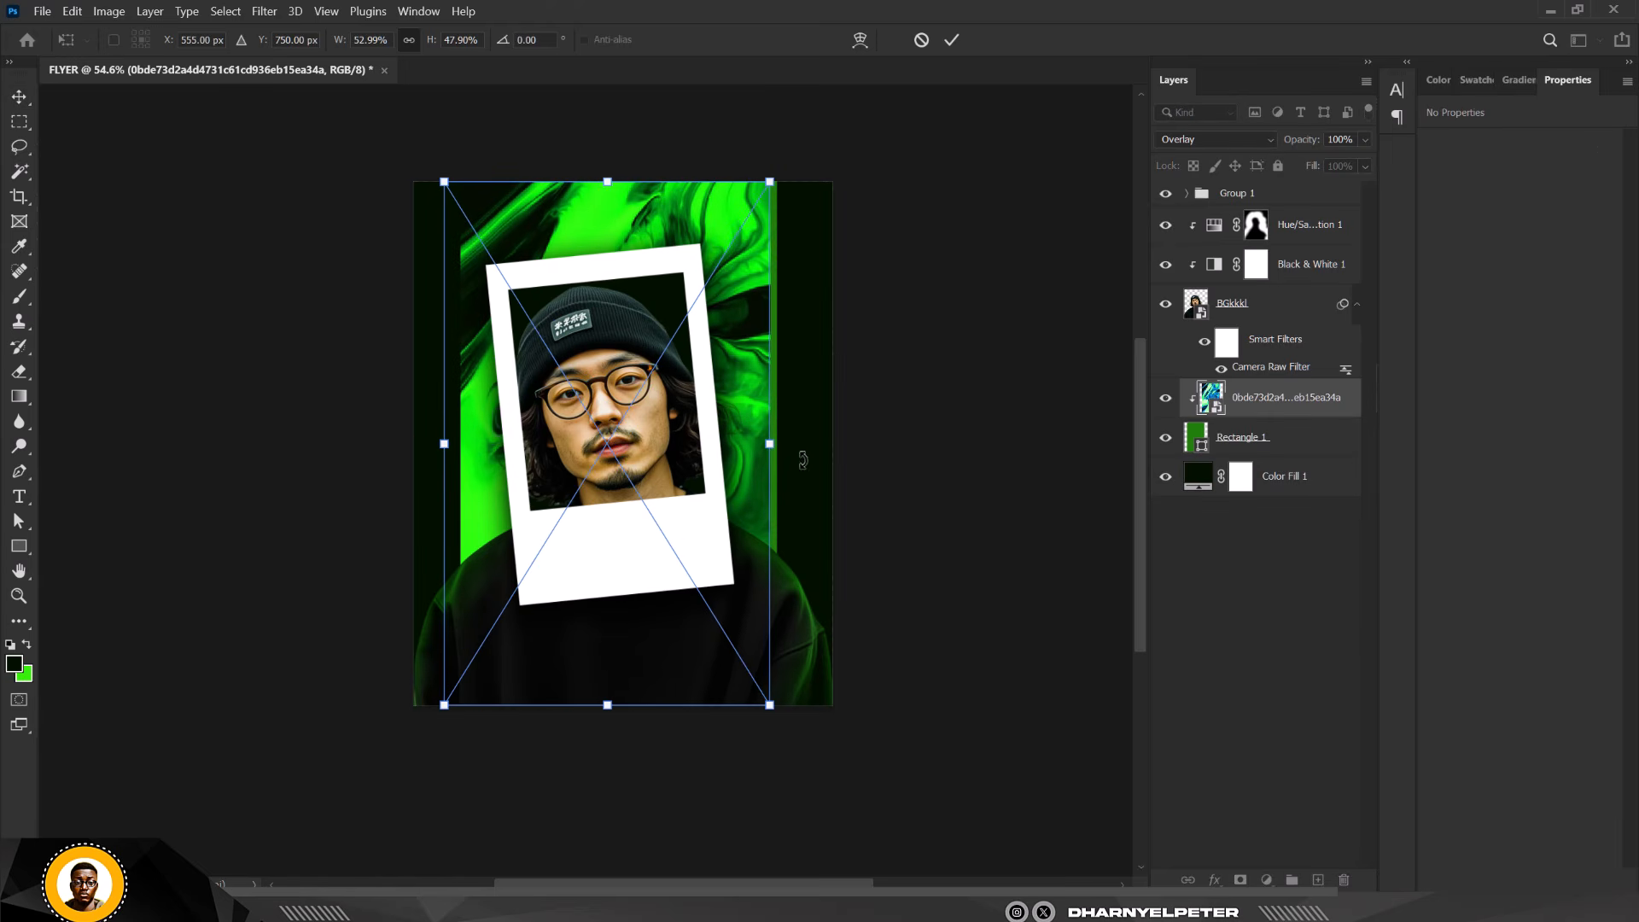
drag(773, 446, 740, 467)
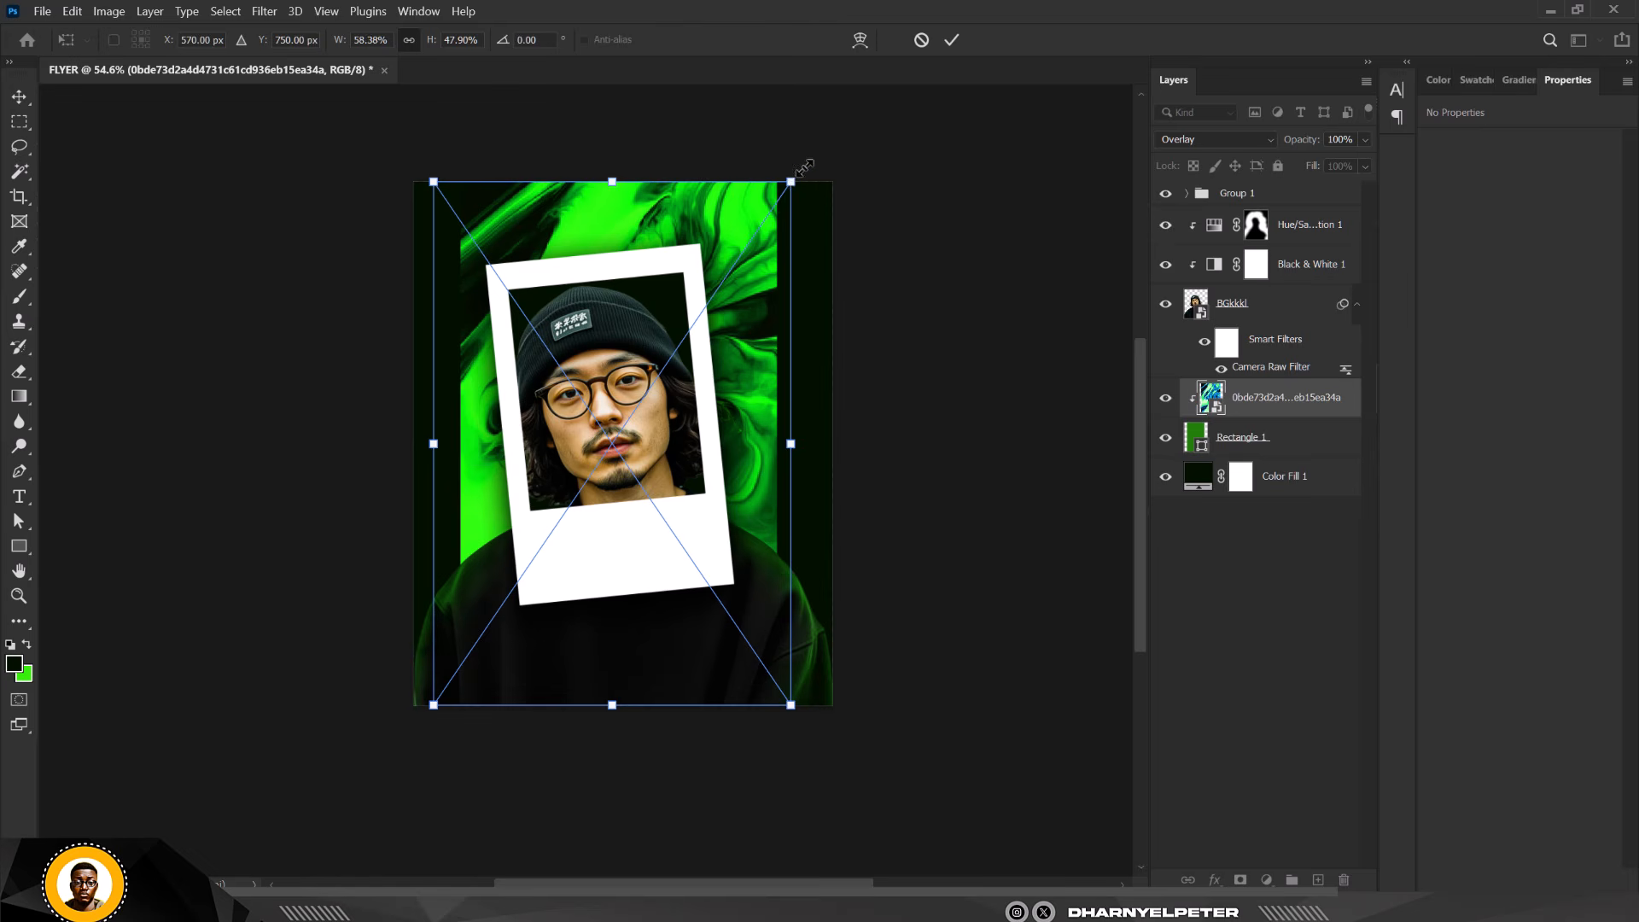
drag(805, 169, 817, 144)
key(Return)
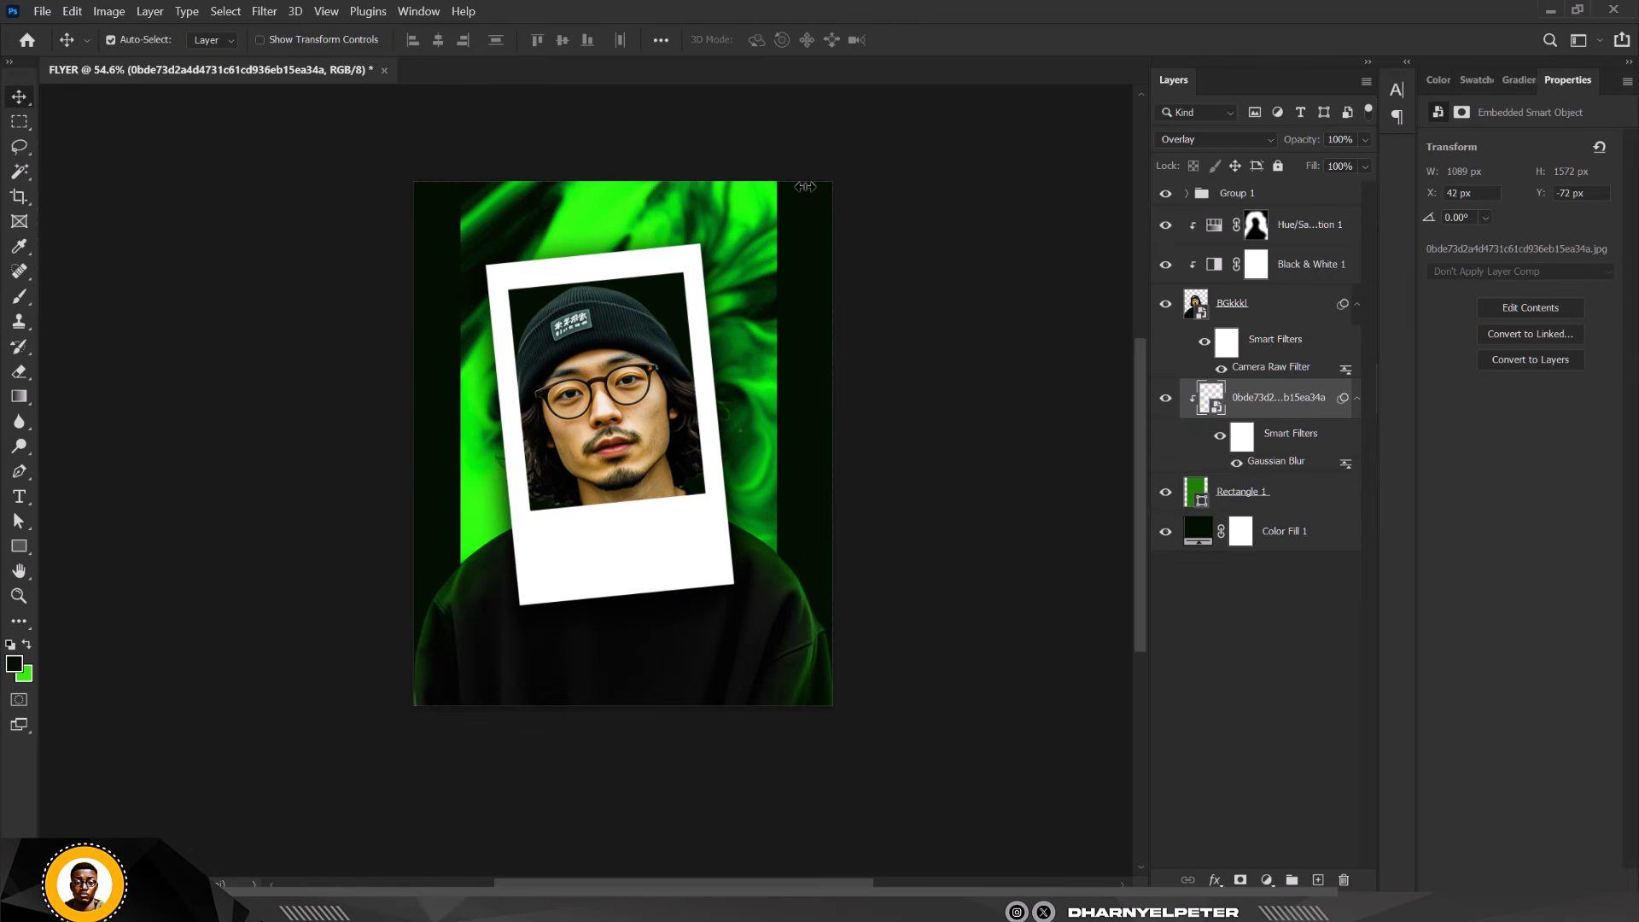
Add a Black & White adjustment above the IMAGE 1 layer in Group 1 and clip it to that photo
scroll(634, 444, down, 2)
scroll(637, 543, up, 5)
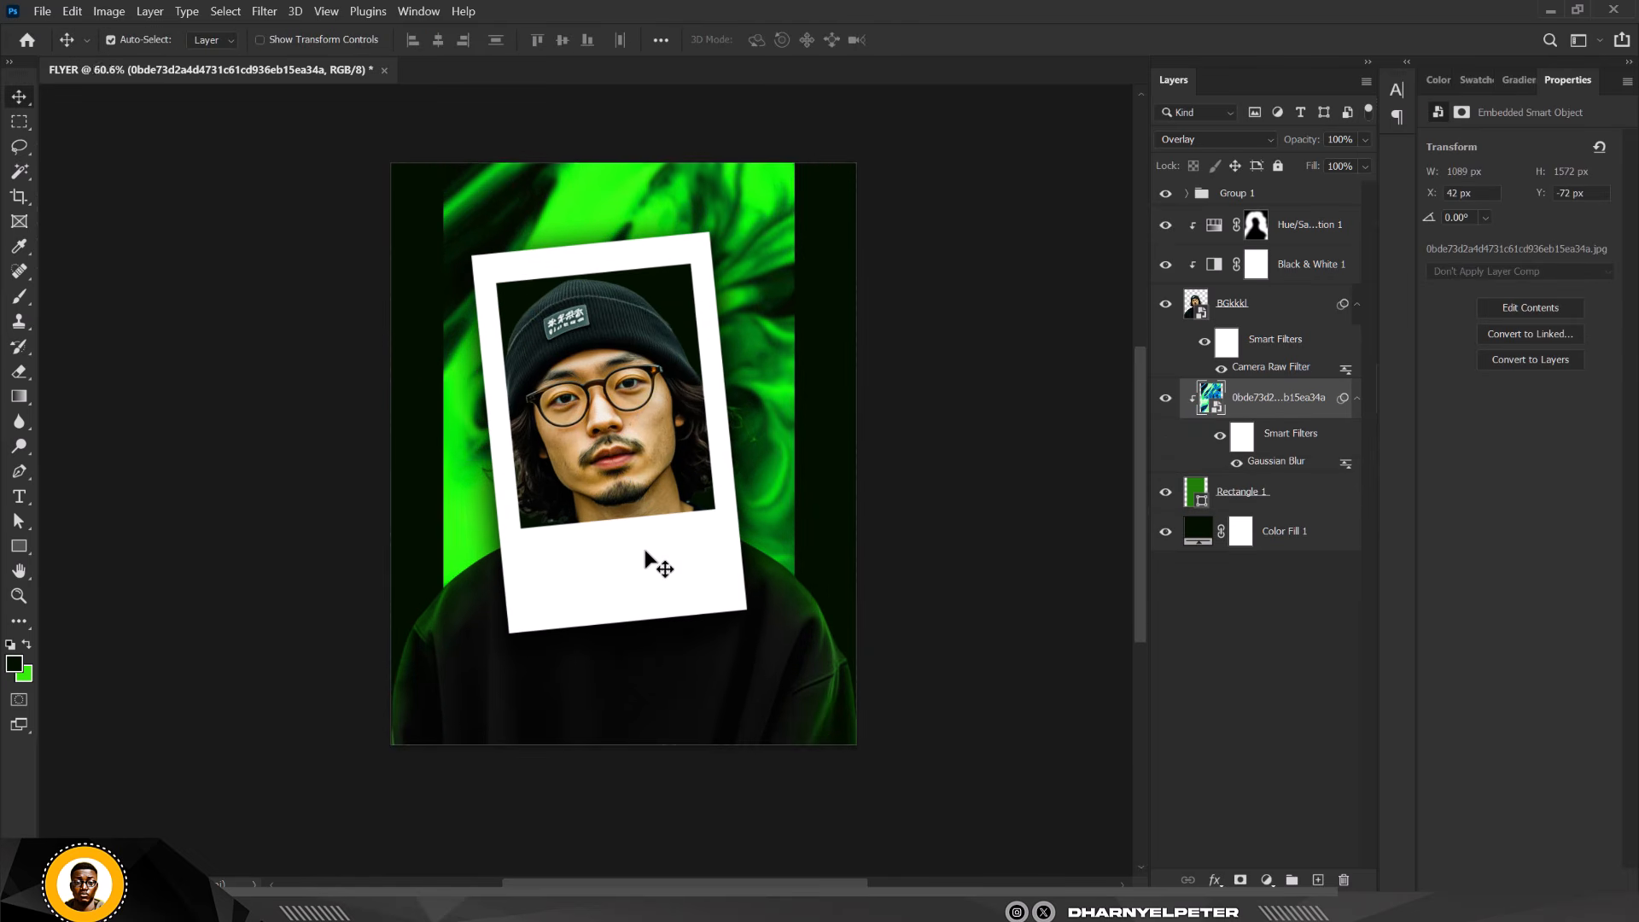
scroll(637, 544, down, 4)
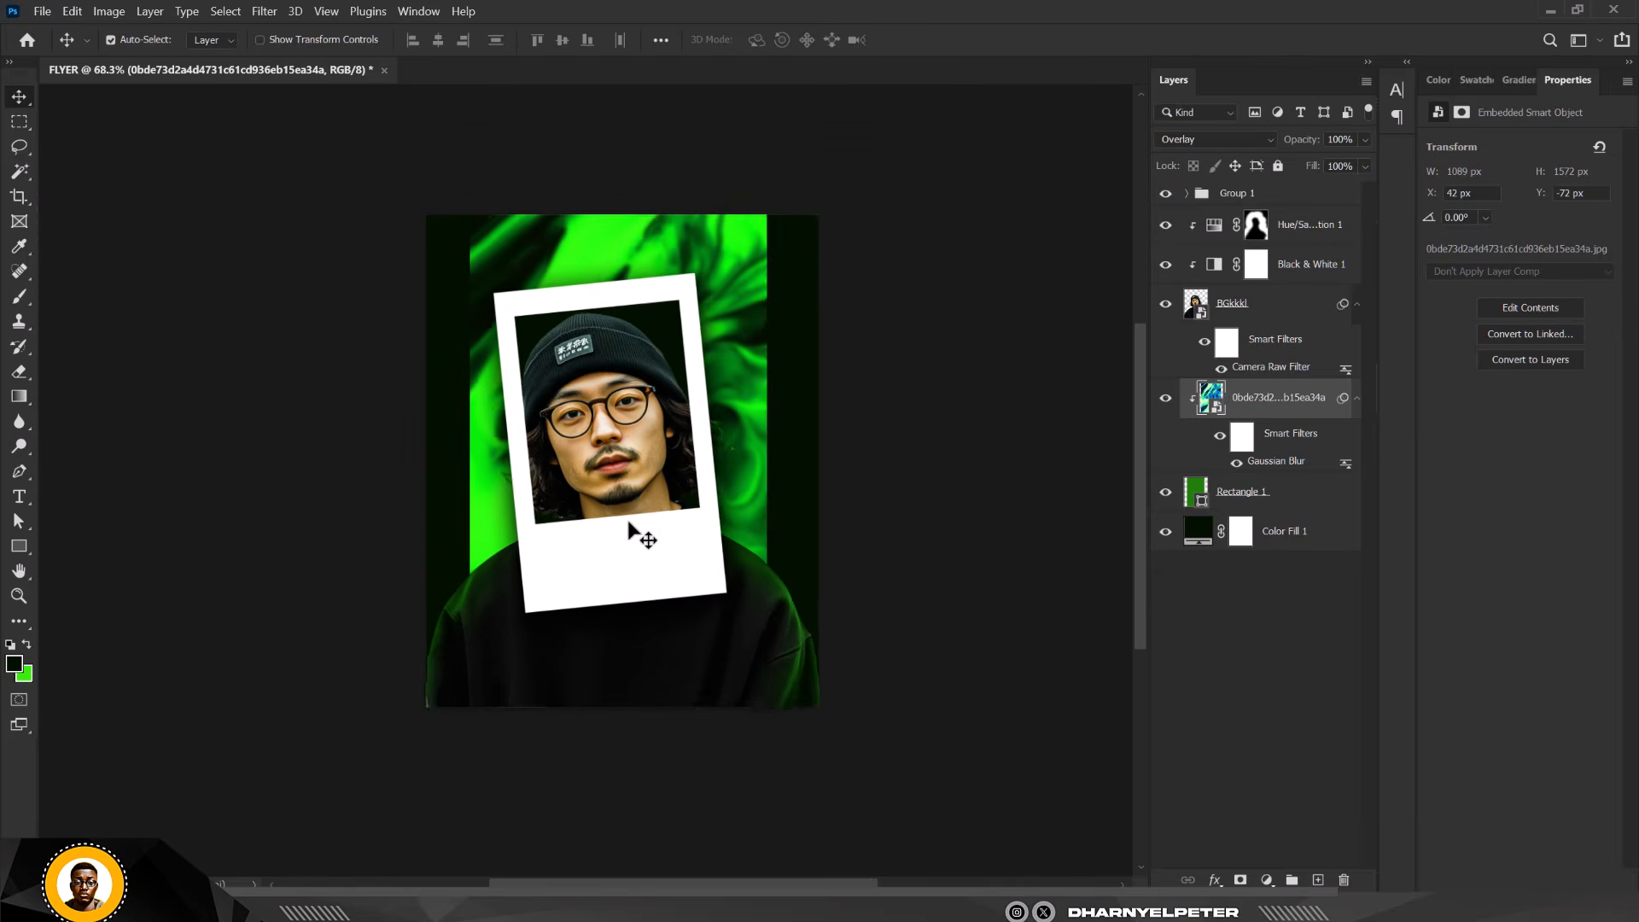
scroll(647, 280, up, 2)
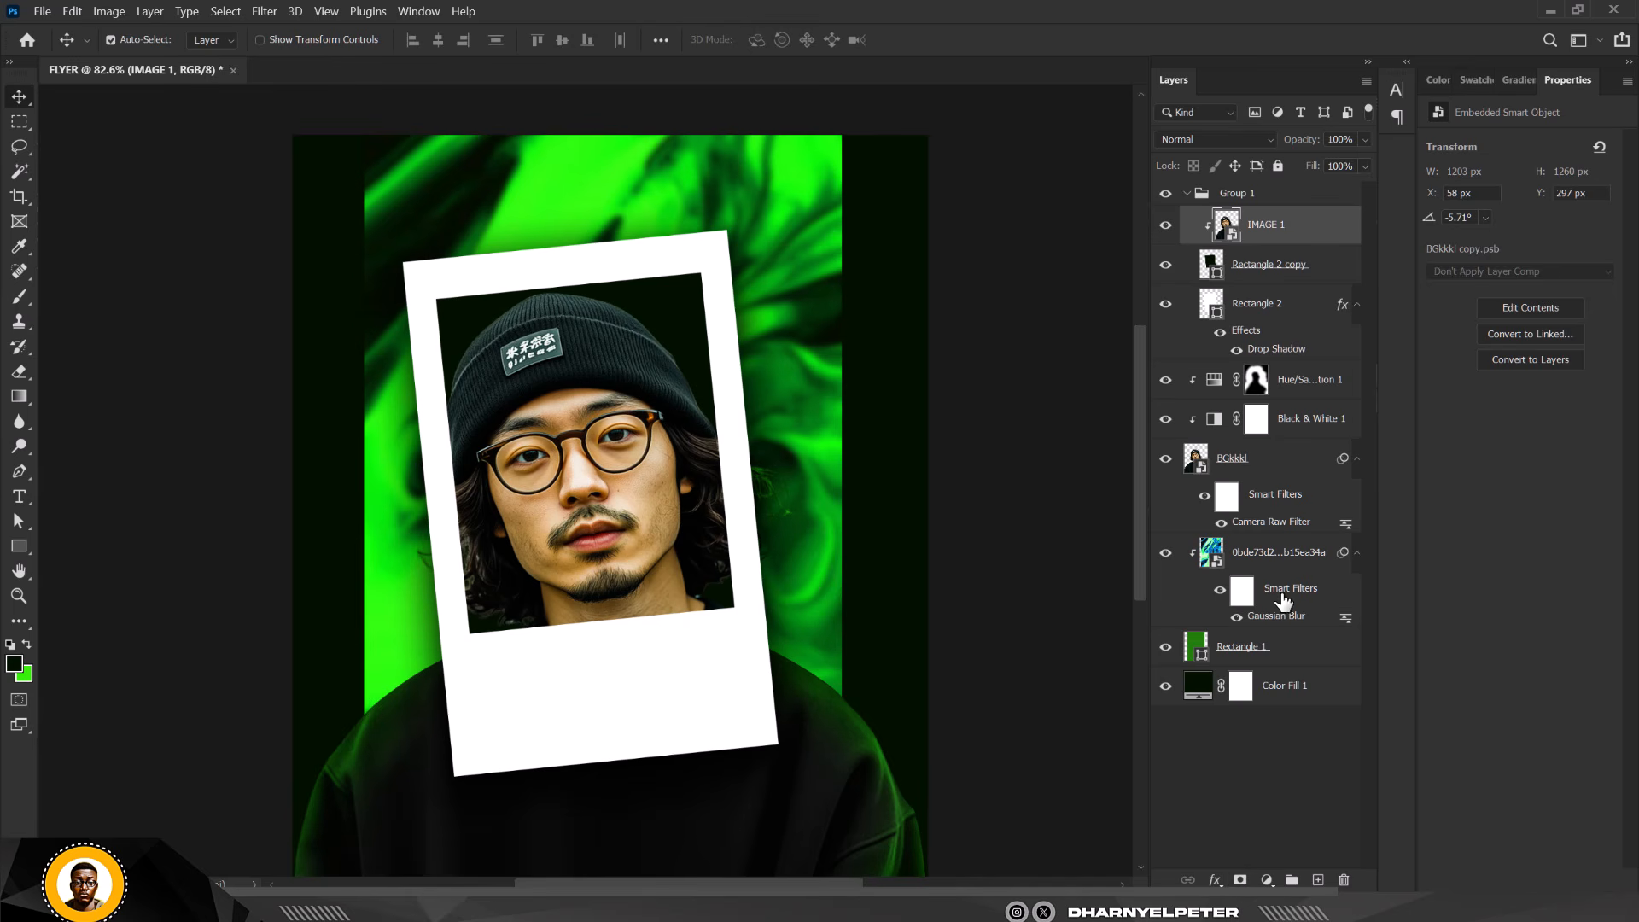
click(1267, 880)
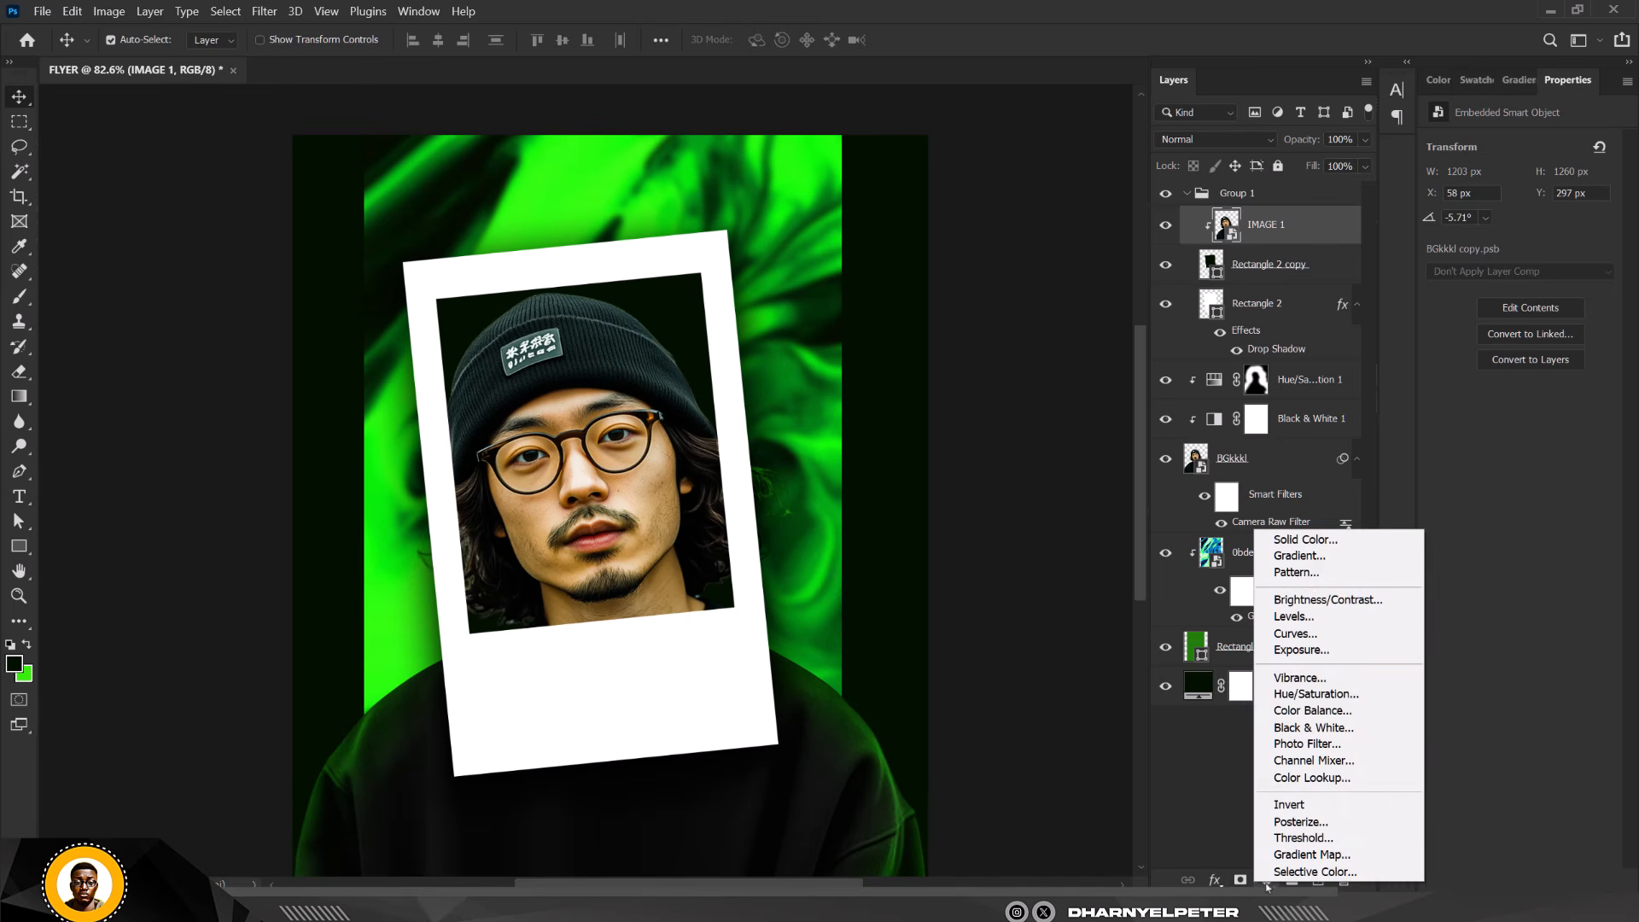
click(1317, 727)
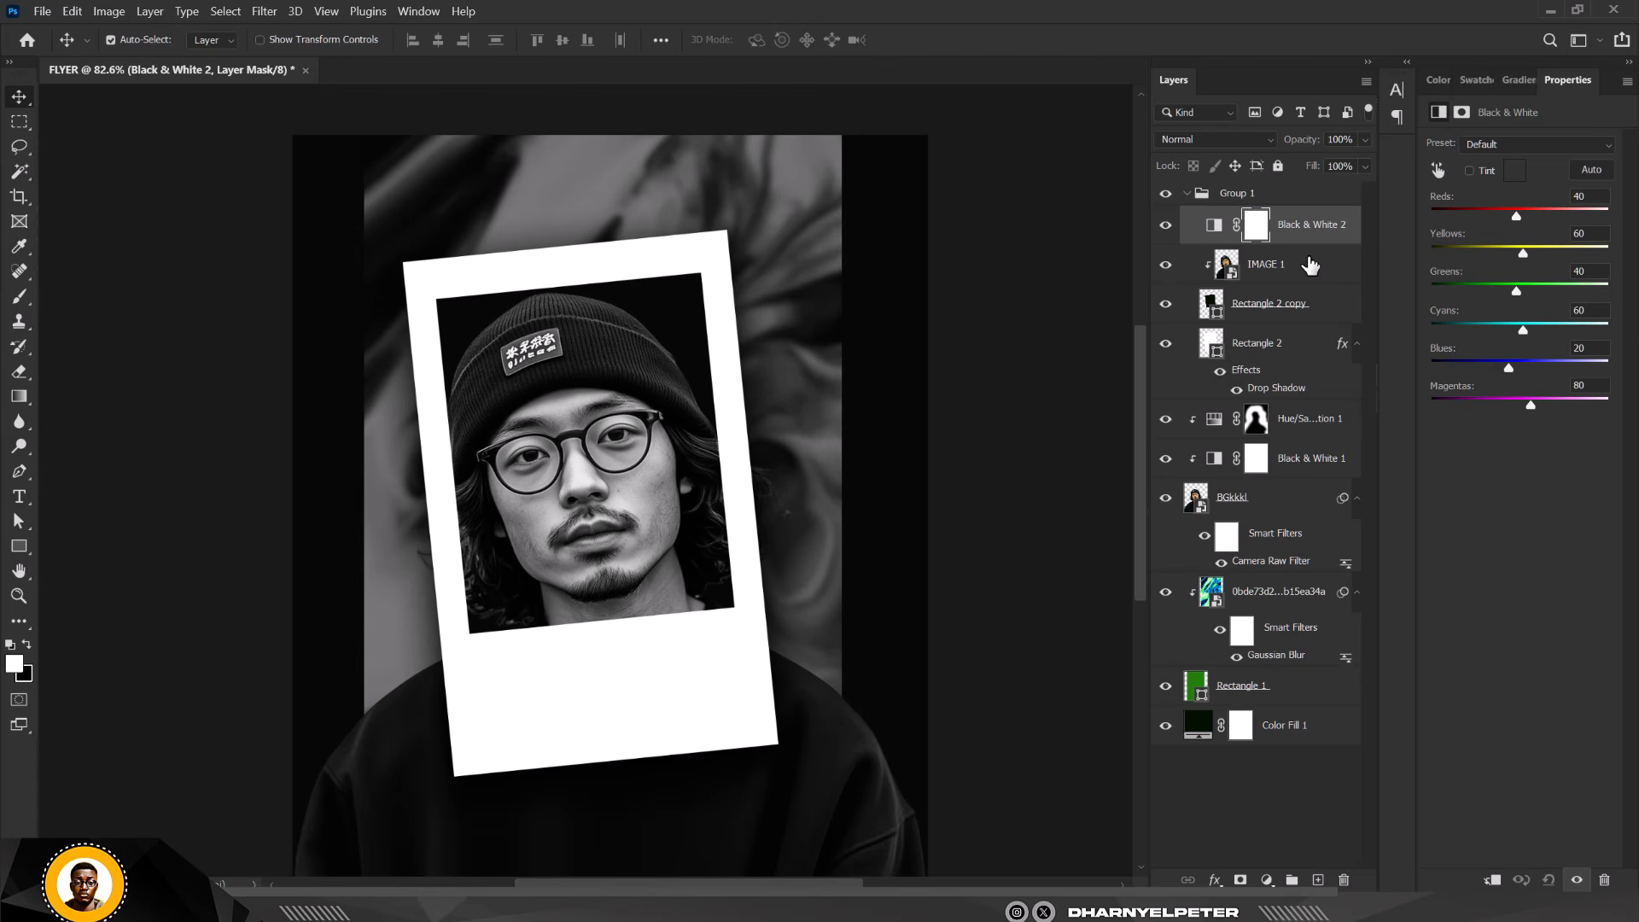
alt+click(1312, 242)
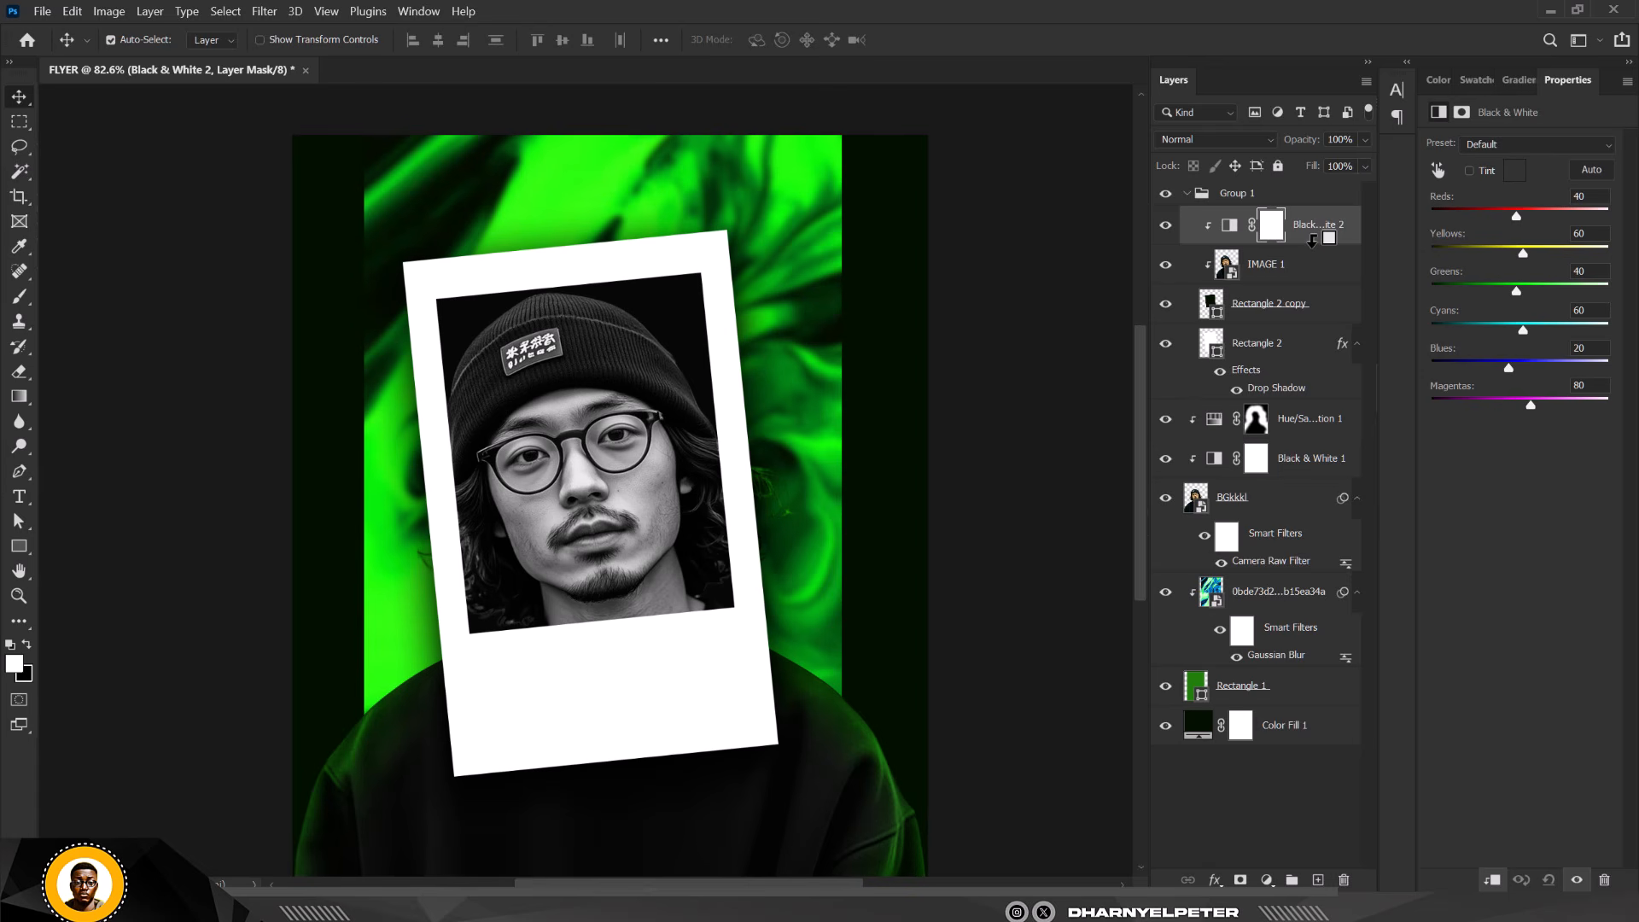
Paint black on the Black & White adjustment's mask with a 300 px brush to restore colour on the left half of the framed face
click(1274, 226)
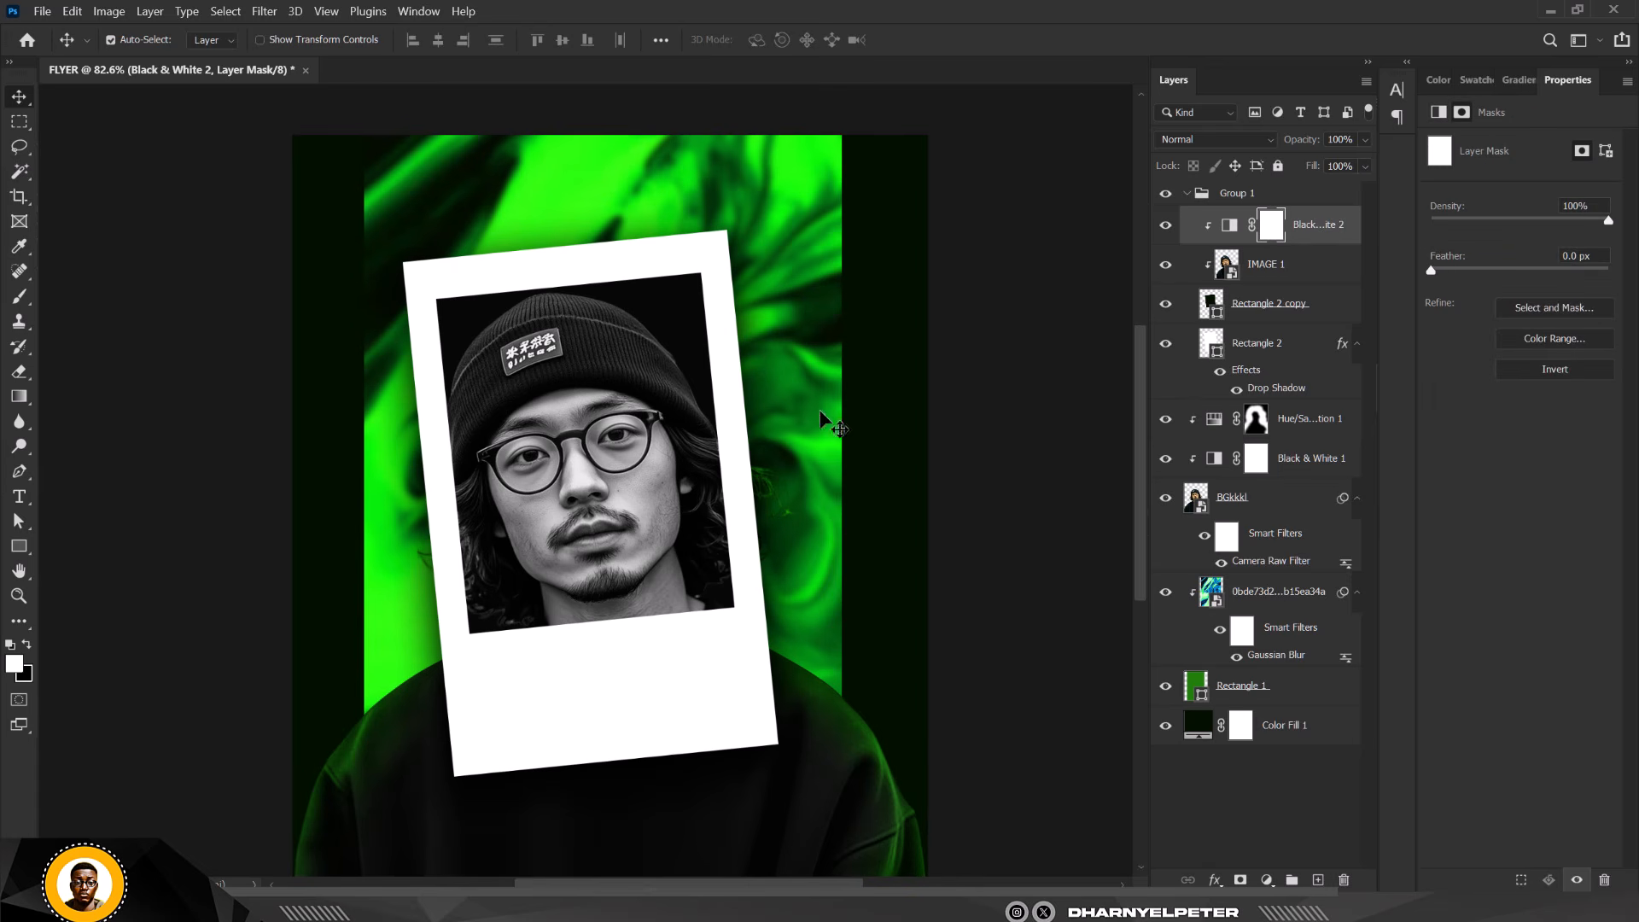
click(32, 643)
key(b)
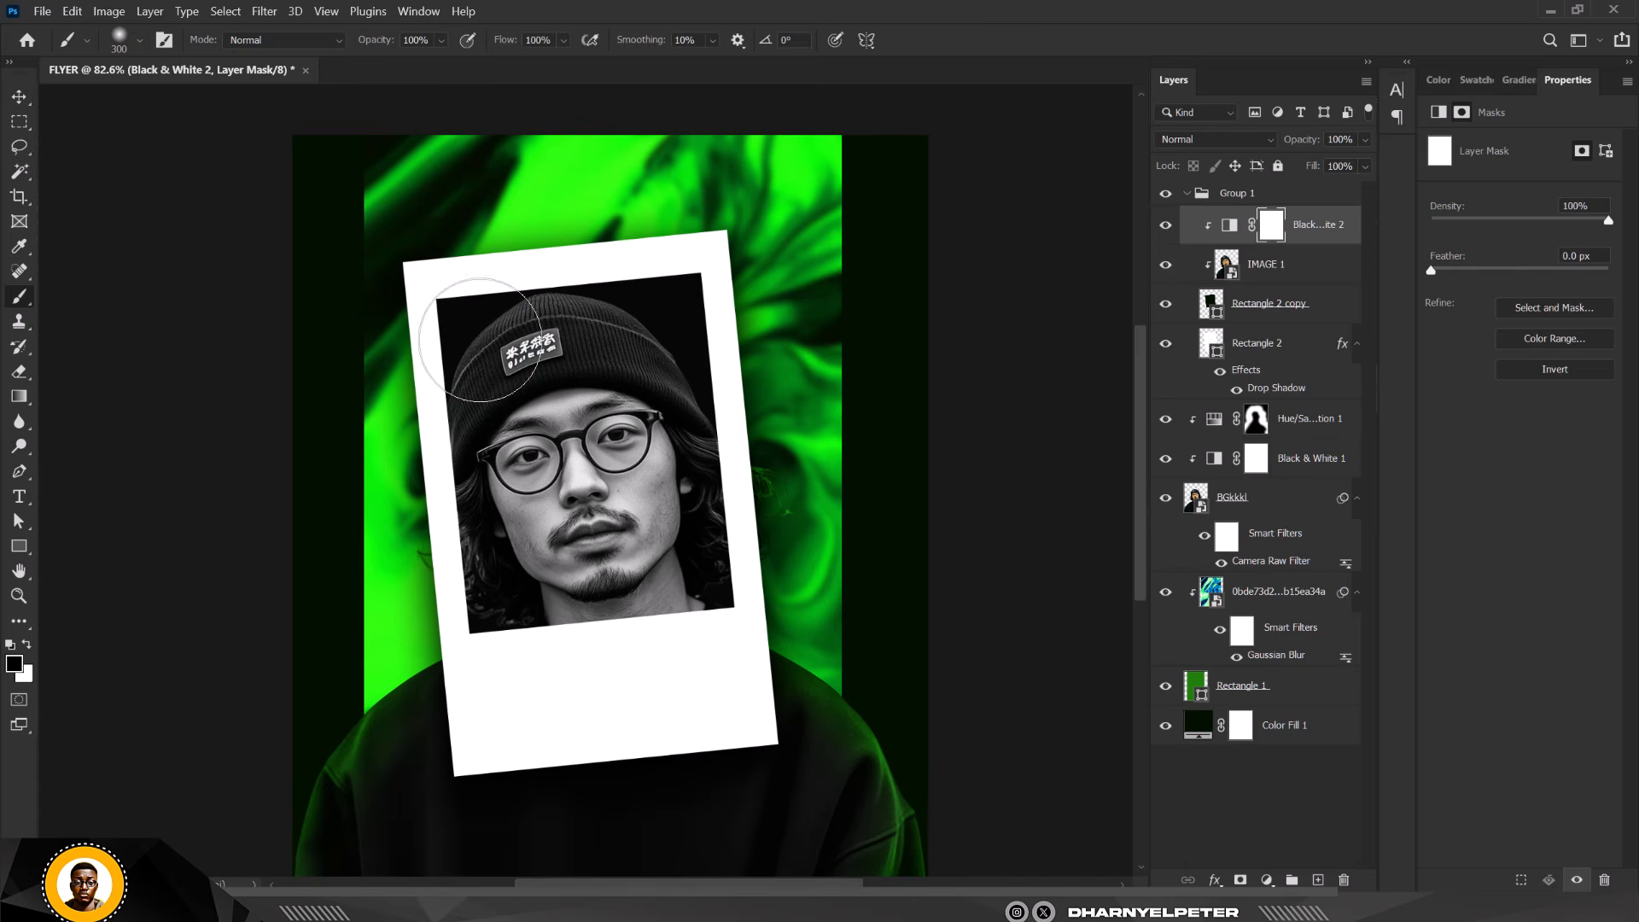
mouse_move(523, 623)
mouse_down()
mouse_move(438, 407)
mouse_move(519, 617)
mouse_move(458, 517)
mouse_move(517, 546)
mouse_move(494, 510)
mouse_move(531, 658)
mouse_move(461, 414)
mouse_move(405, 419)
mouse_move(446, 379)
mouse_move(490, 480)
mouse_move(503, 598)
mouse_move(481, 451)
mouse_move(545, 567)
mouse_move(382, 267)
mouse_move(436, 807)
mouse_up()
scroll(532, 502, down, 4)
scroll(501, 611, up, 2)
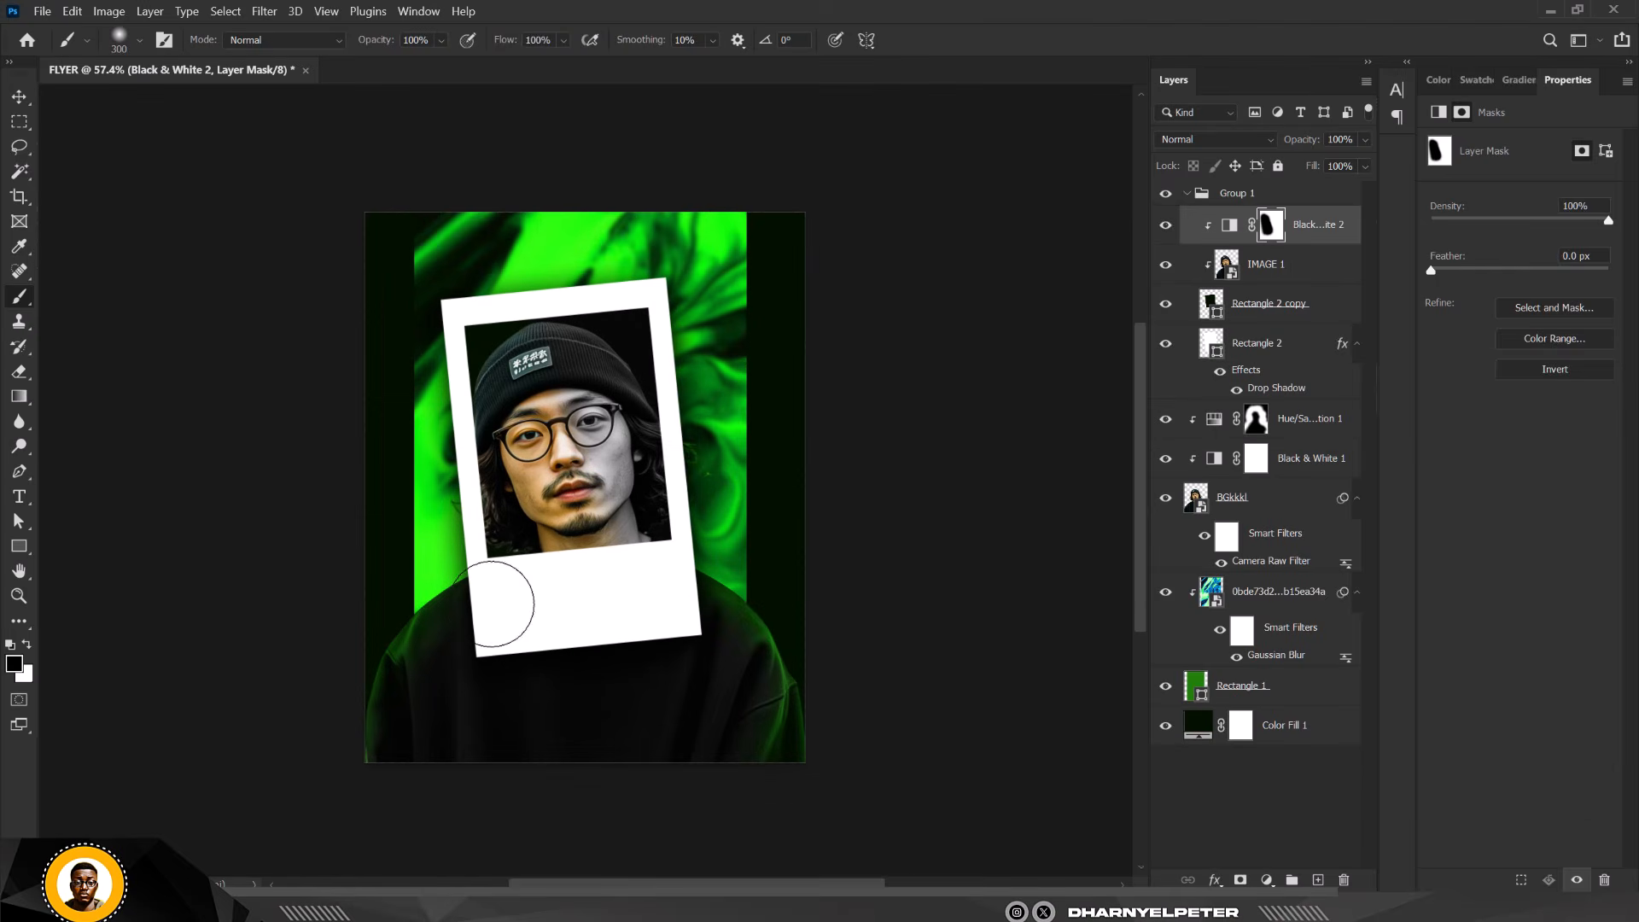
key(ctrl+z)
click(18, 97)
scroll(546, 440, down, 2)
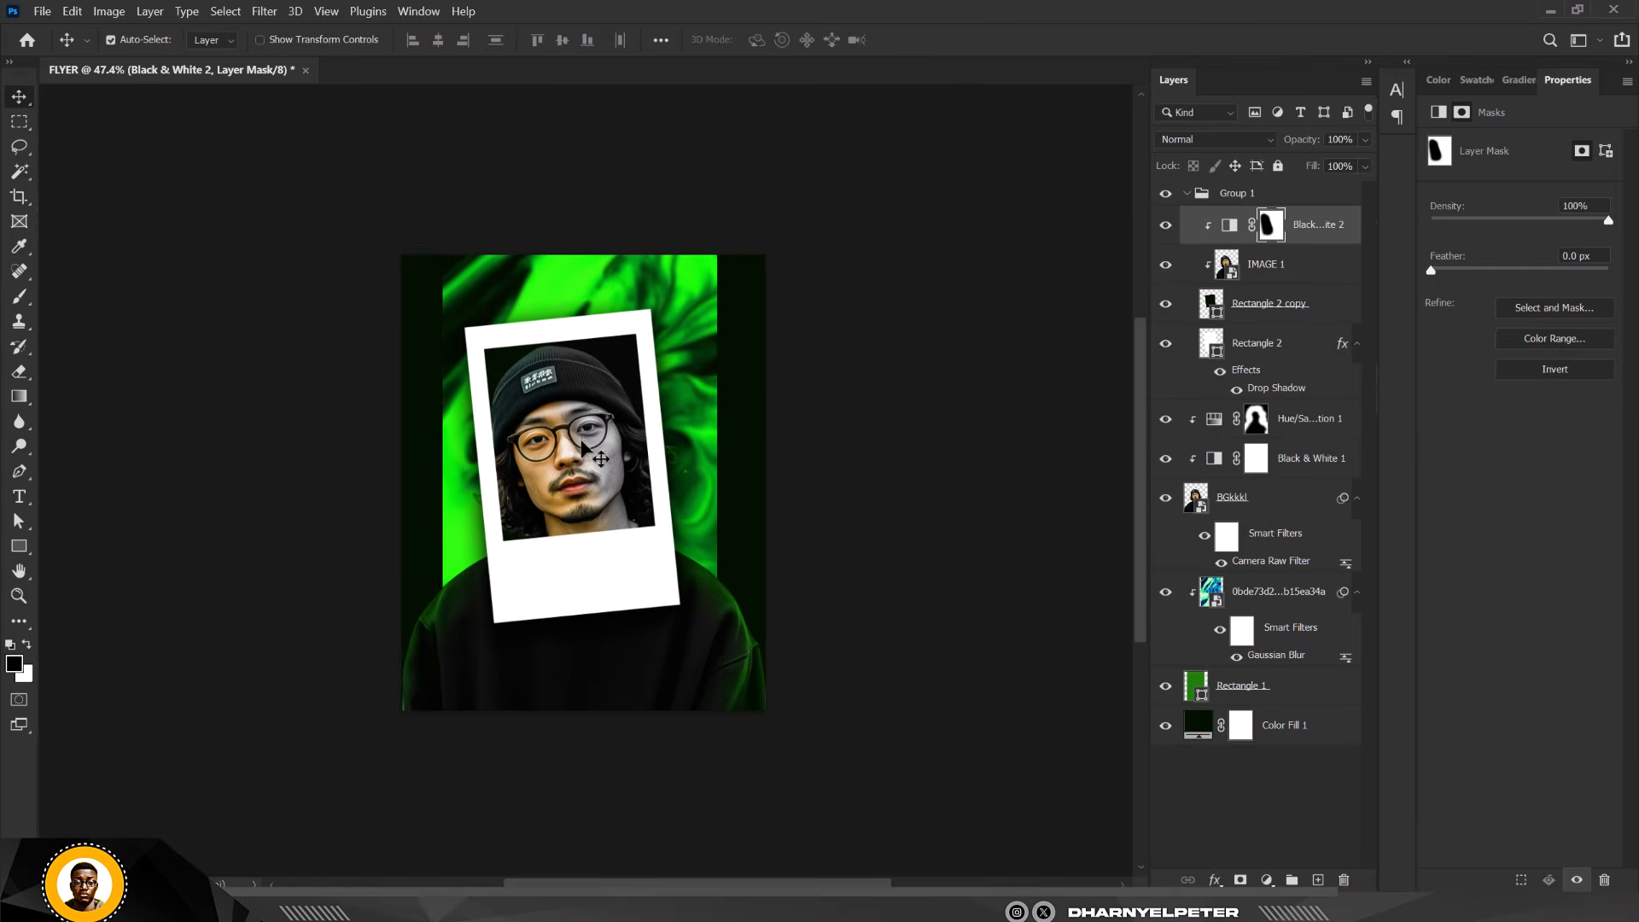
scroll(649, 418, up, 3)
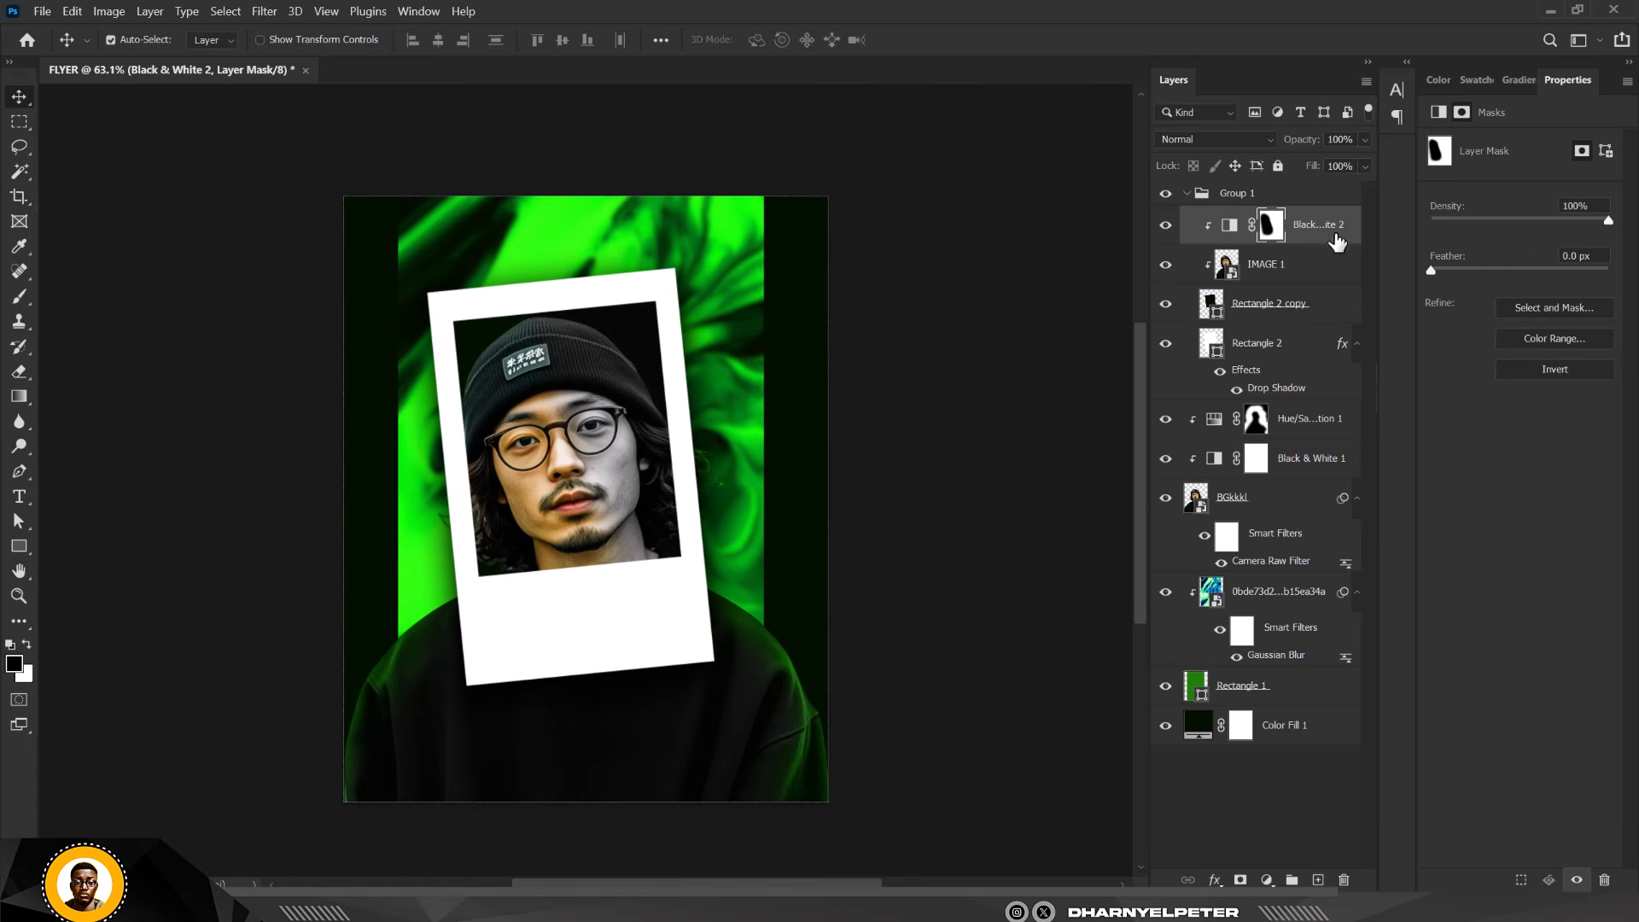
Place the dark scratched texture image from the RESOURCE folder above Group 1, scaled to about 1322 x 1982 px to cover the canvas
click(1186, 194)
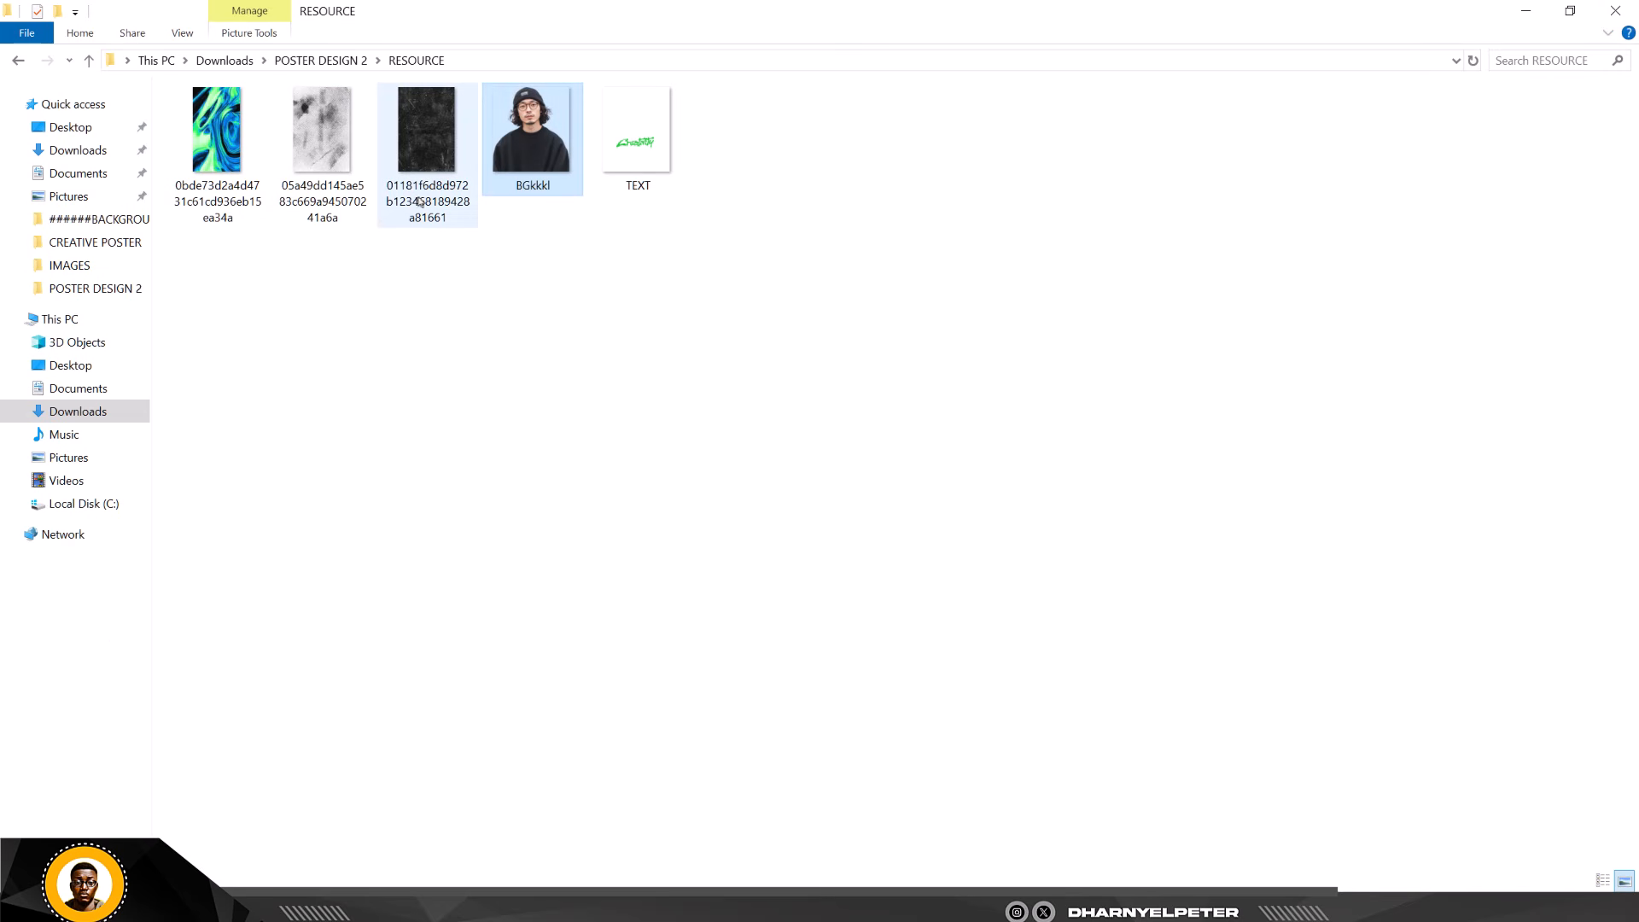
click(431, 189)
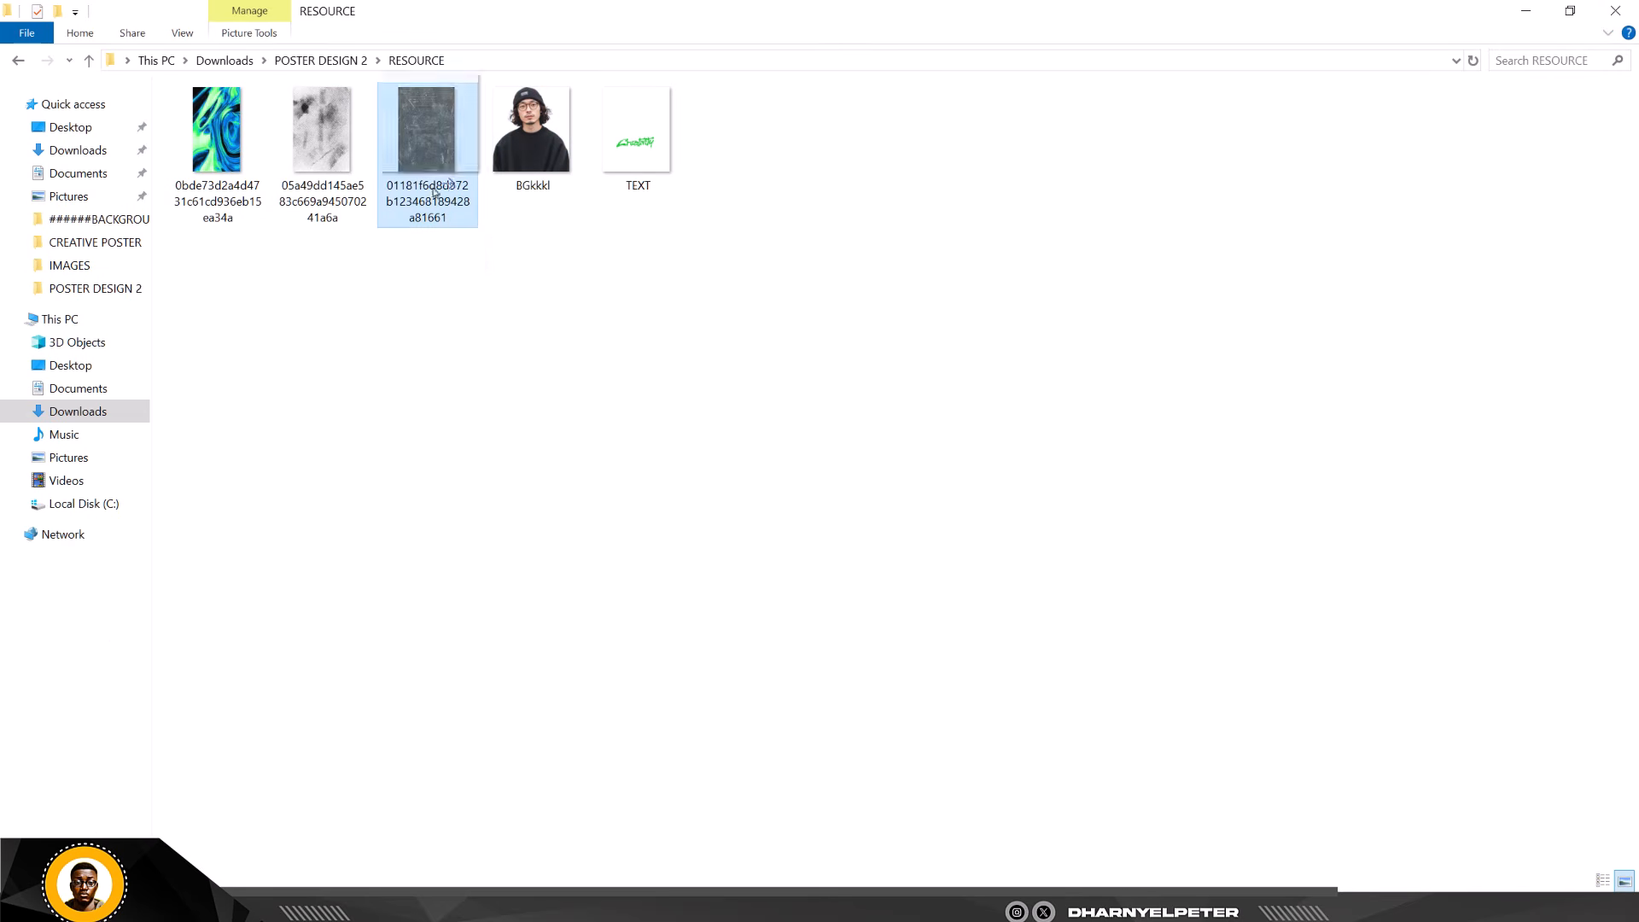
drag(434, 191, 642, 488)
drag(786, 499, 849, 490)
key(Return)
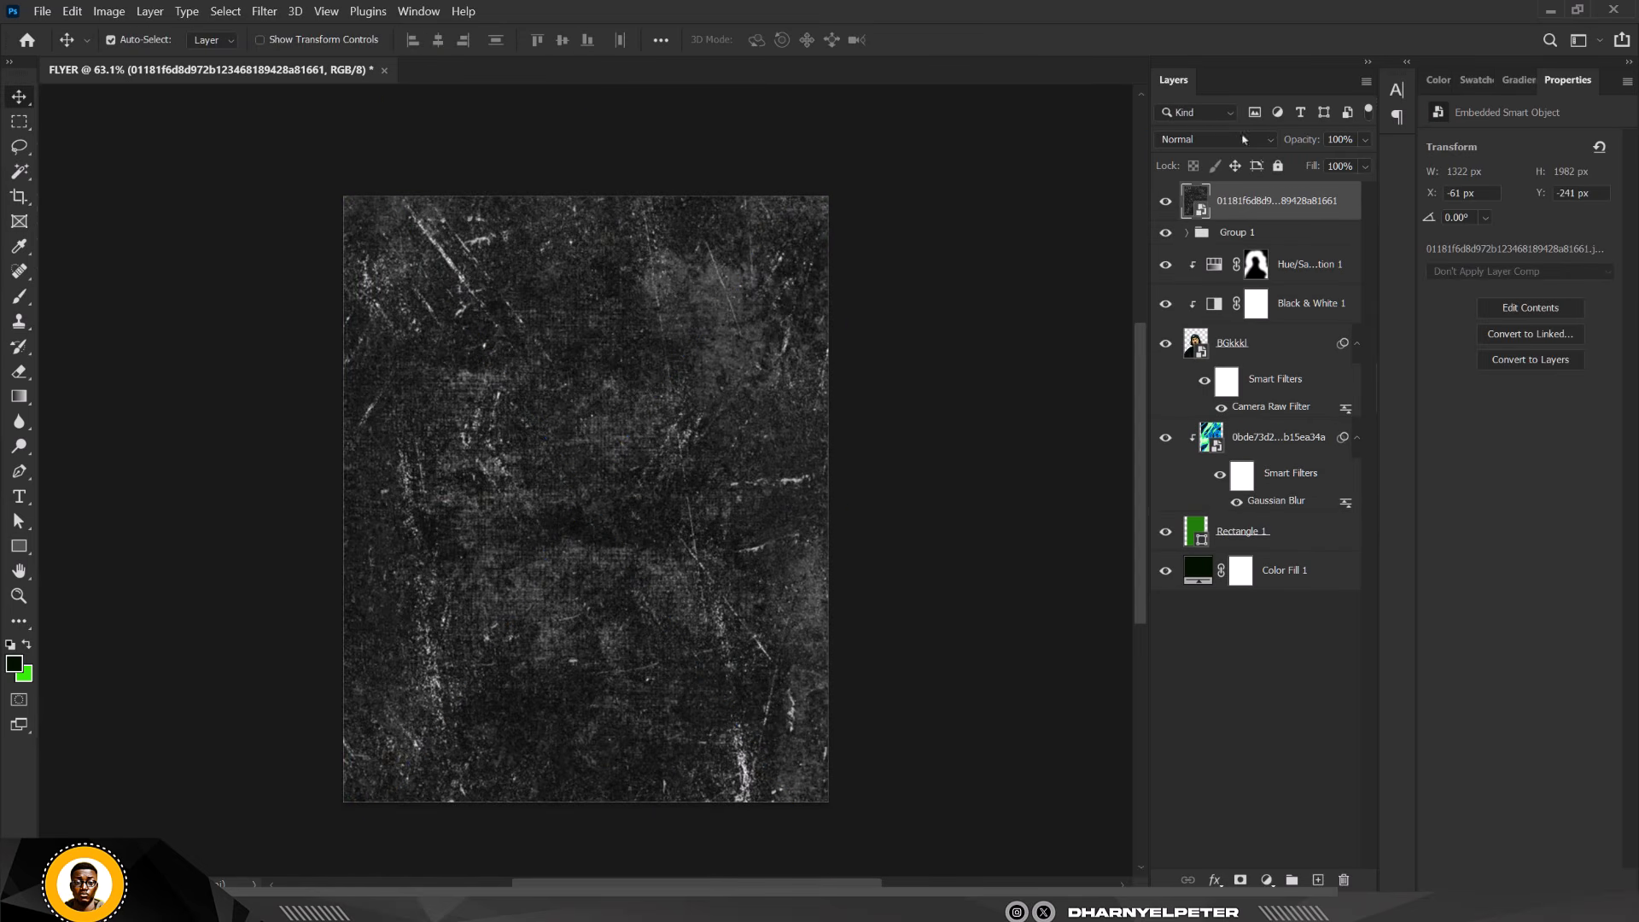
Set the scratched texture layer's blend mode to Screen and its opacity to 36%
click(1244, 139)
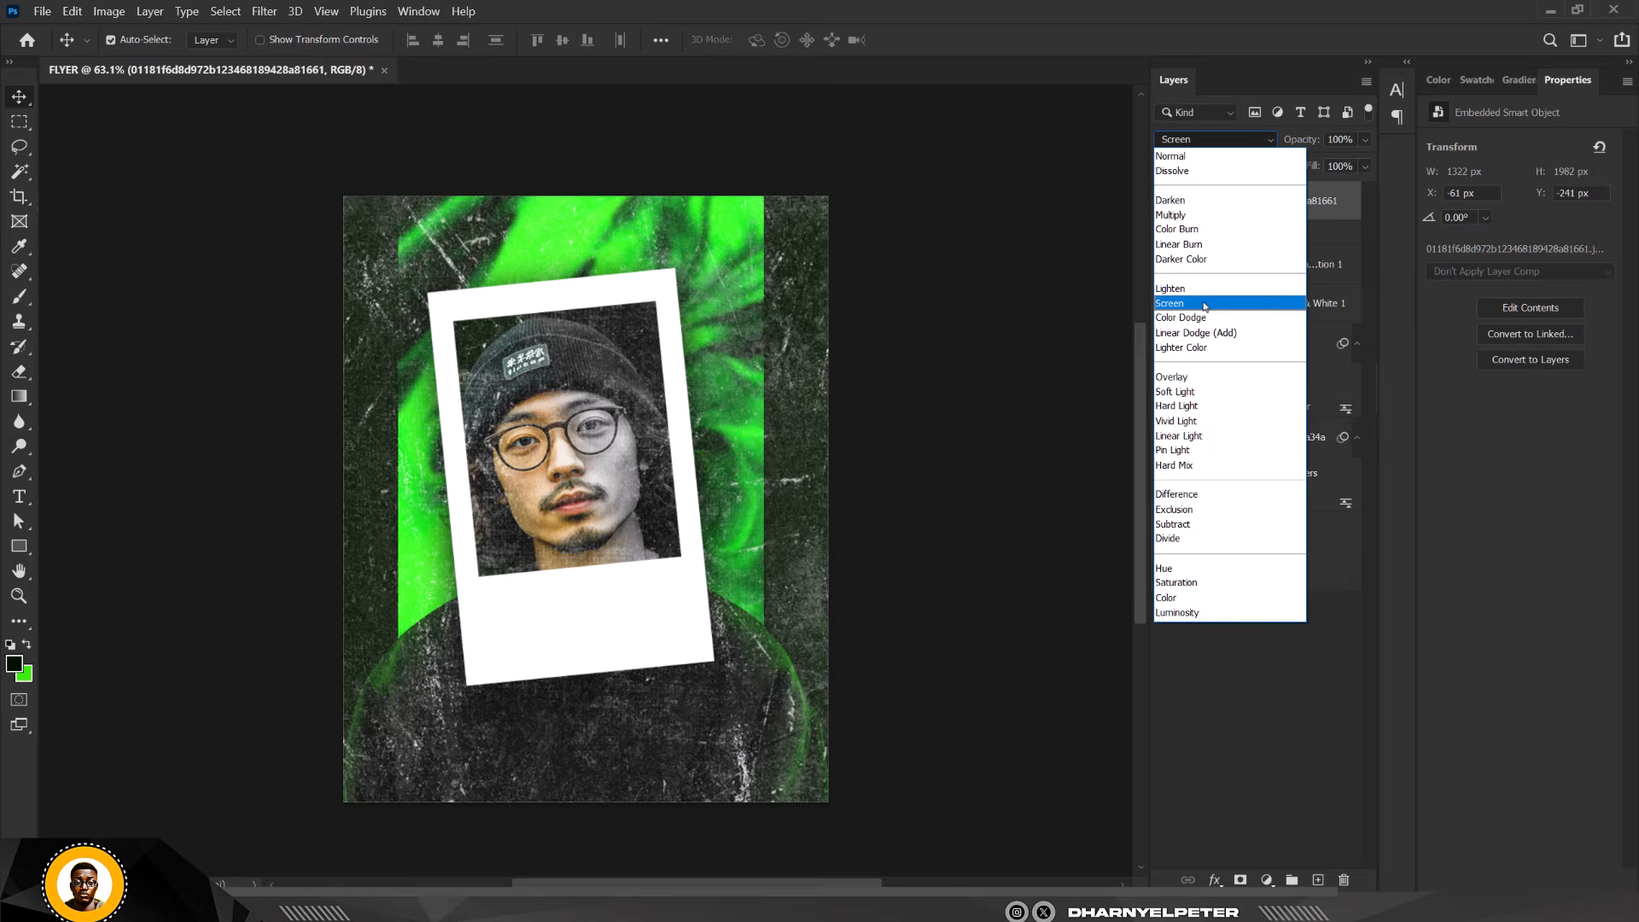
click(1205, 304)
click(1365, 139)
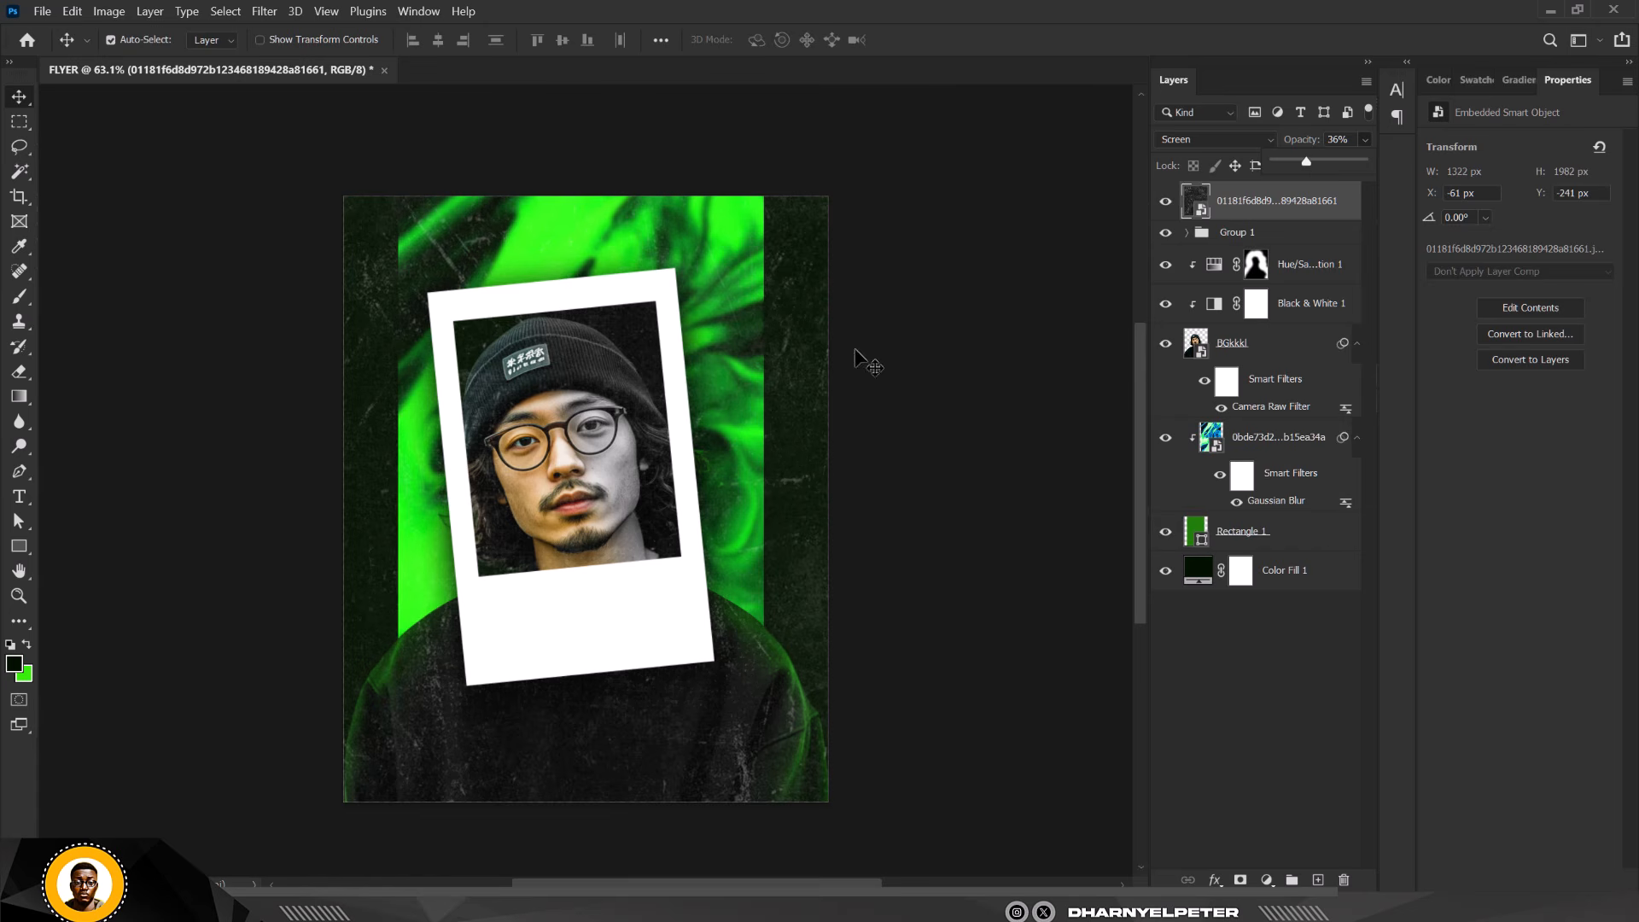
Add a Brightness/Contrast adjustment above the texture layer with Contrast set to 30
click(1291, 209)
click(1266, 880)
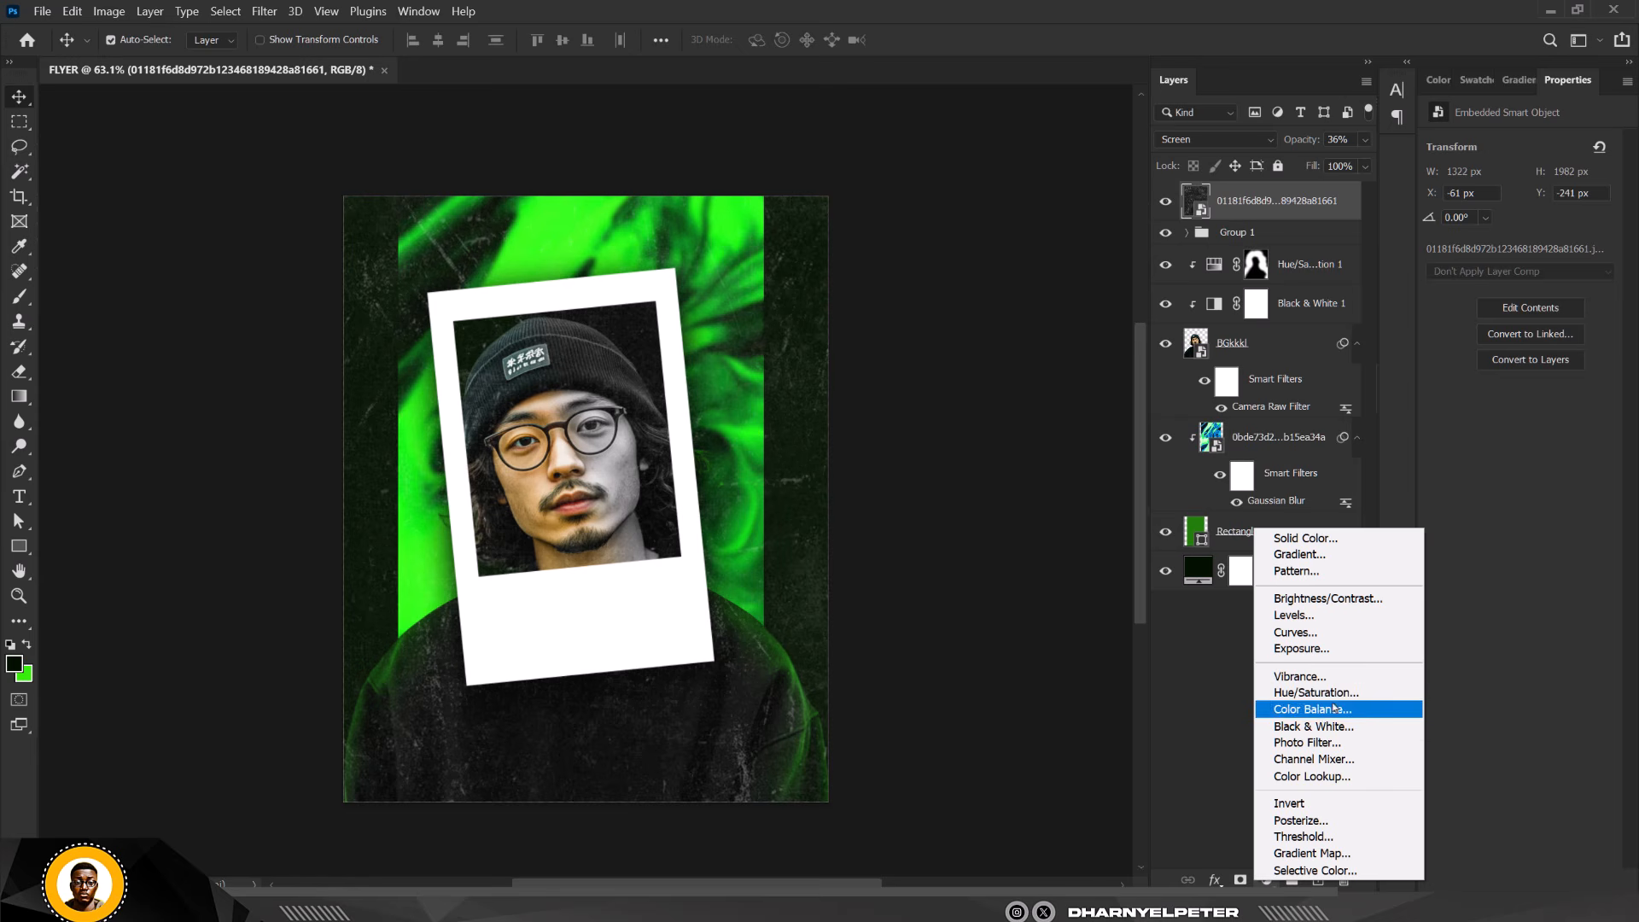
click(1319, 599)
drag(1520, 237, 1569, 237)
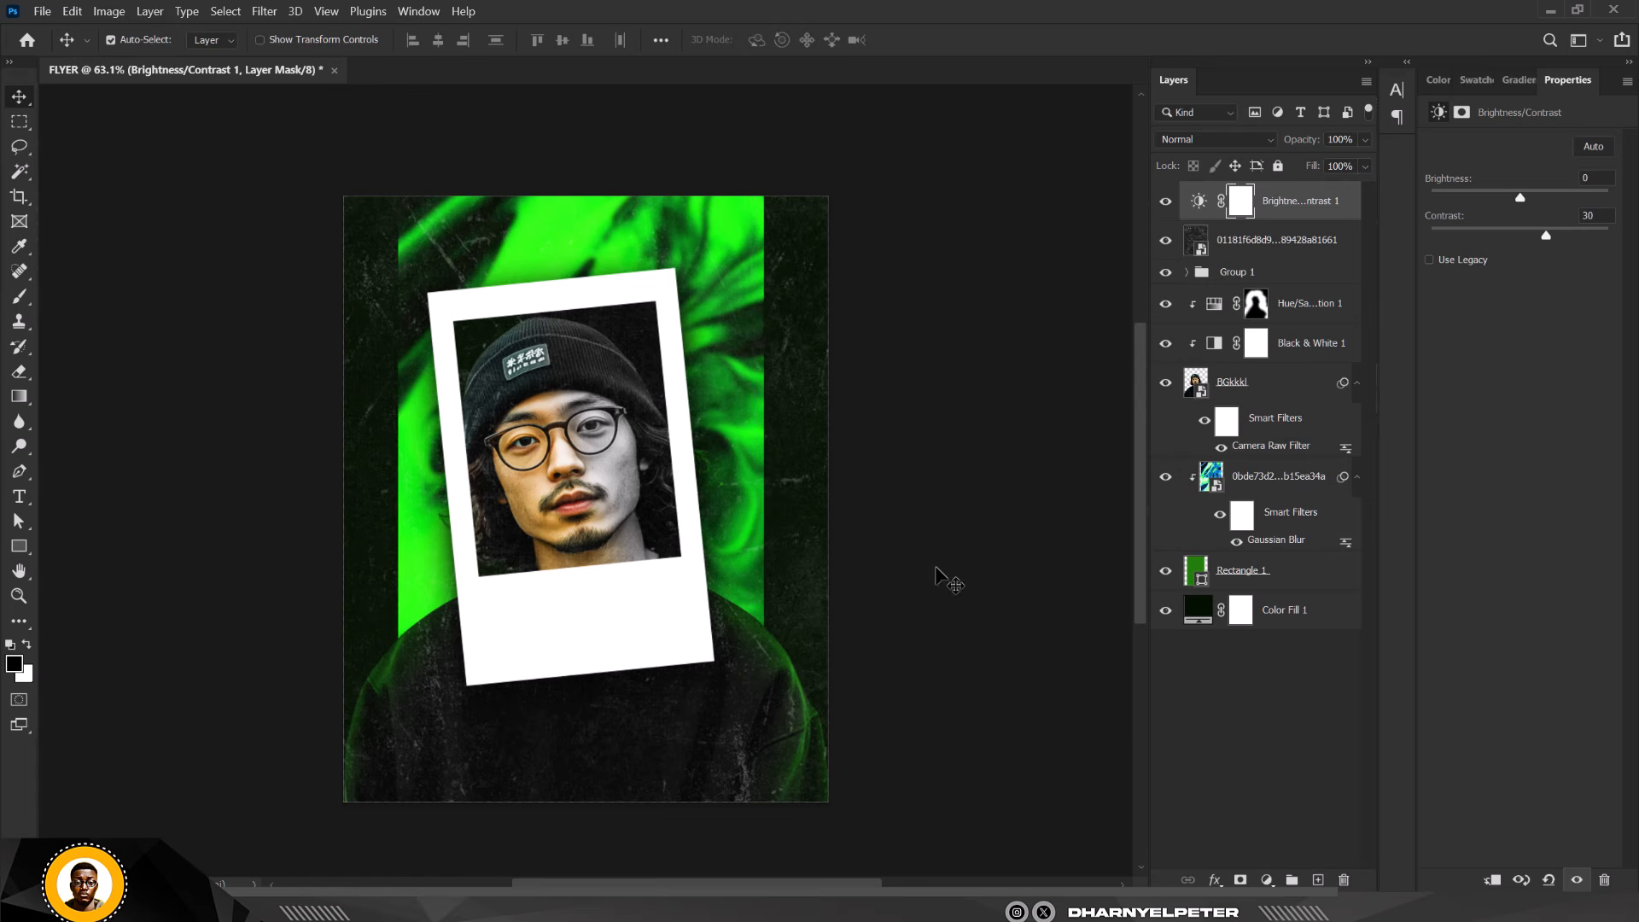
click(1306, 243)
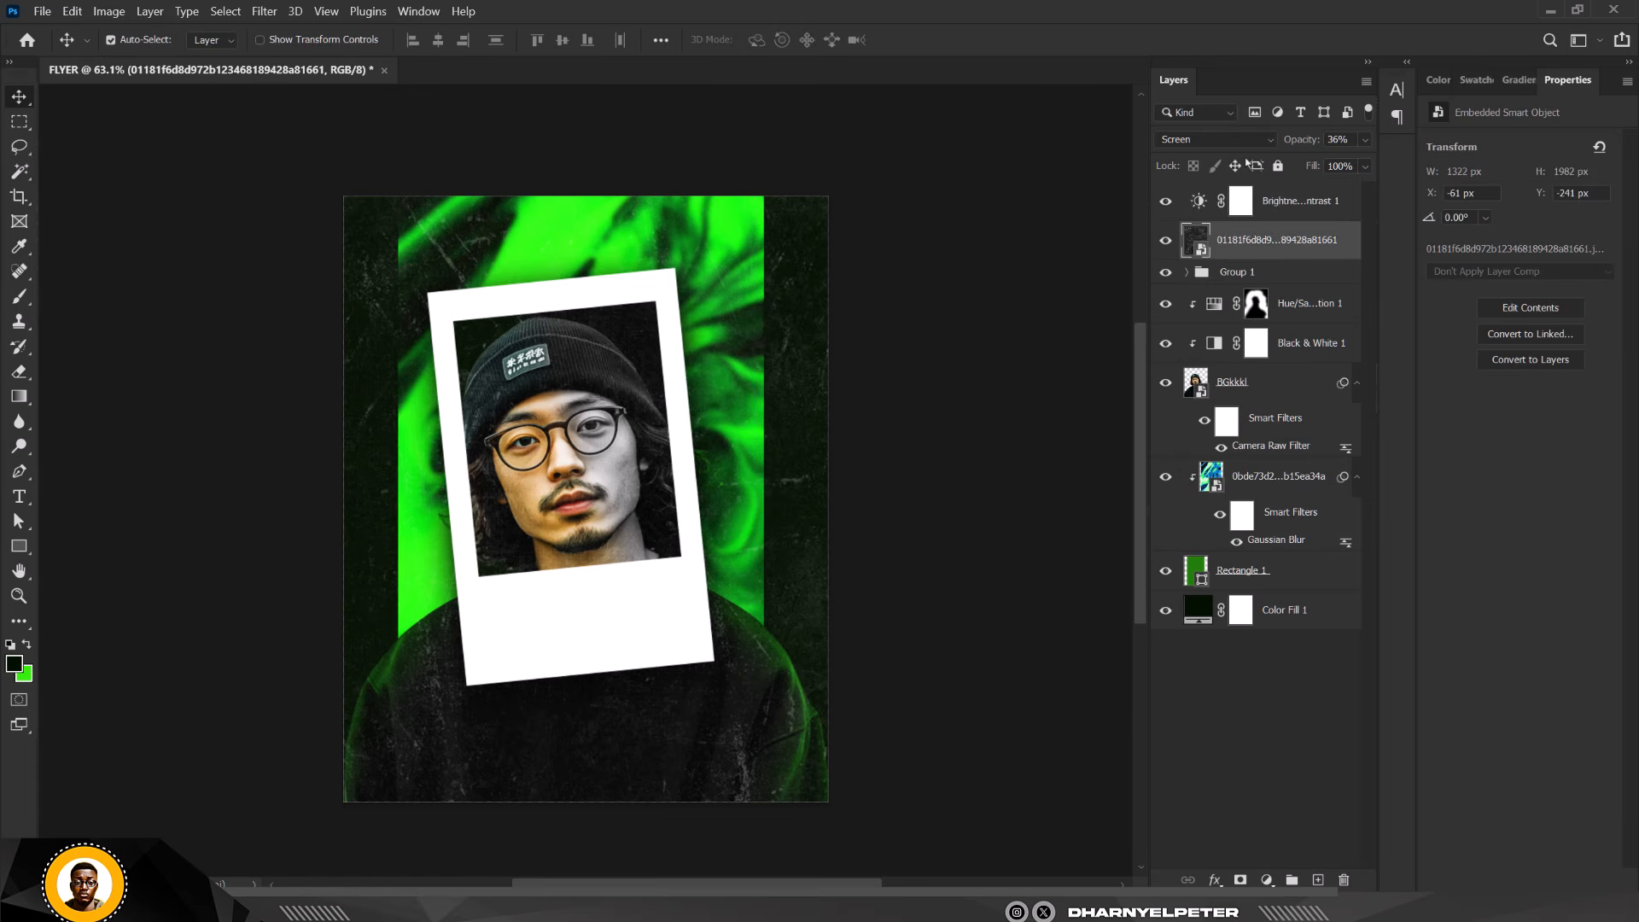
click(1302, 203)
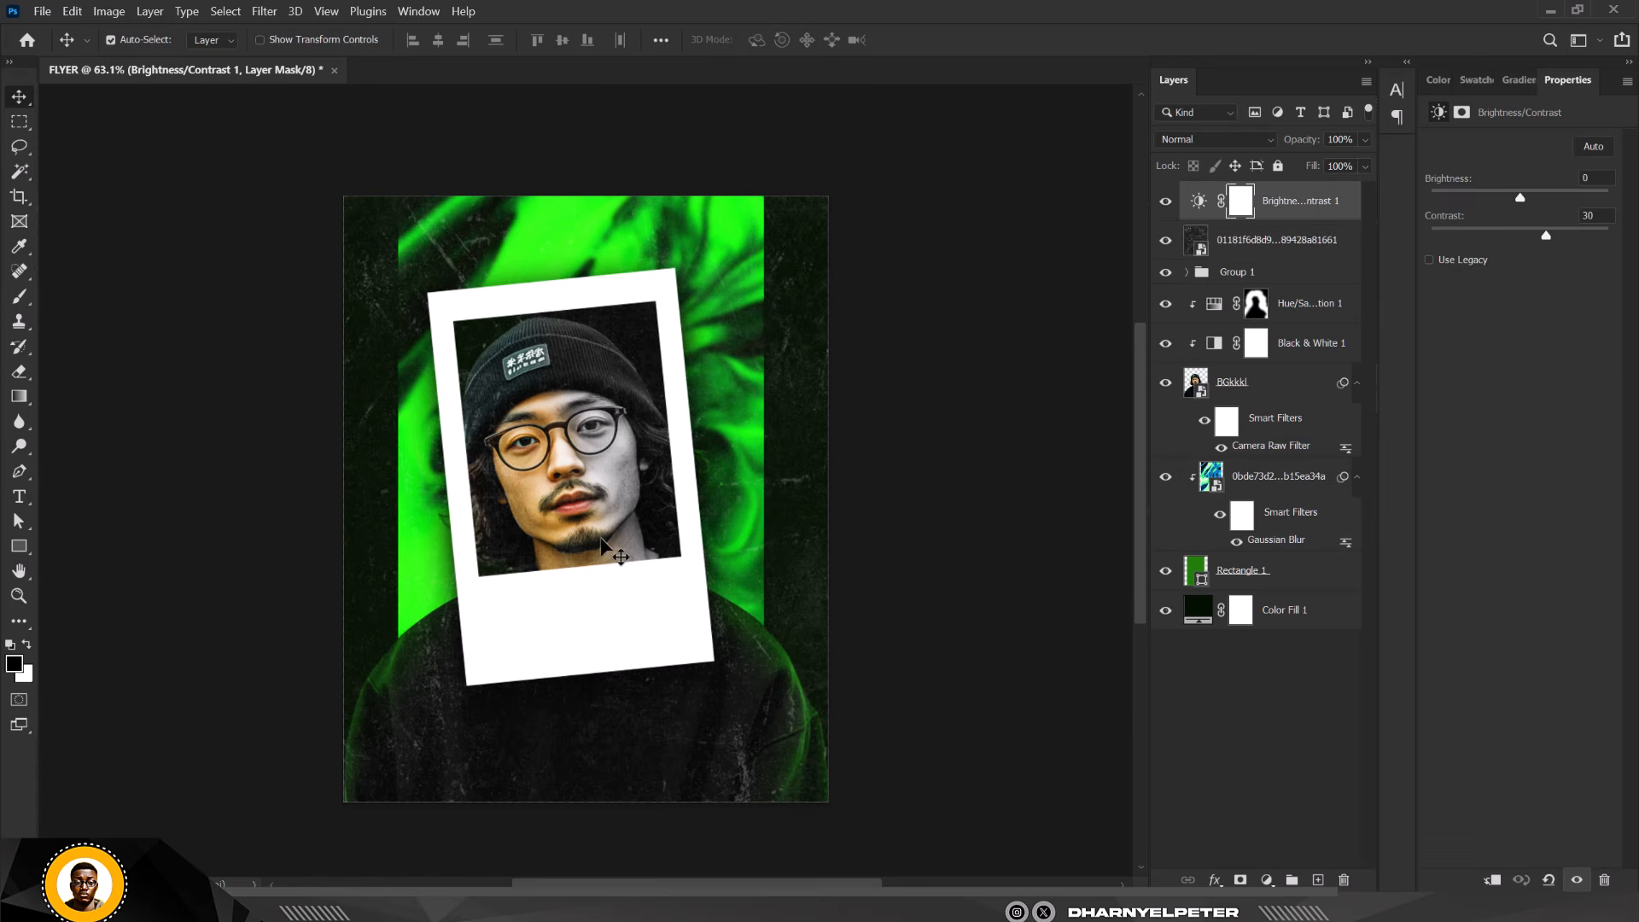
Place TEXT.png as the uppermost layer at about X 182, Y 947 px, with "Creativity" across the frame's lower border and the paragraph below it
click(377, 916)
drag(650, 139, 654, 622)
key(Return)
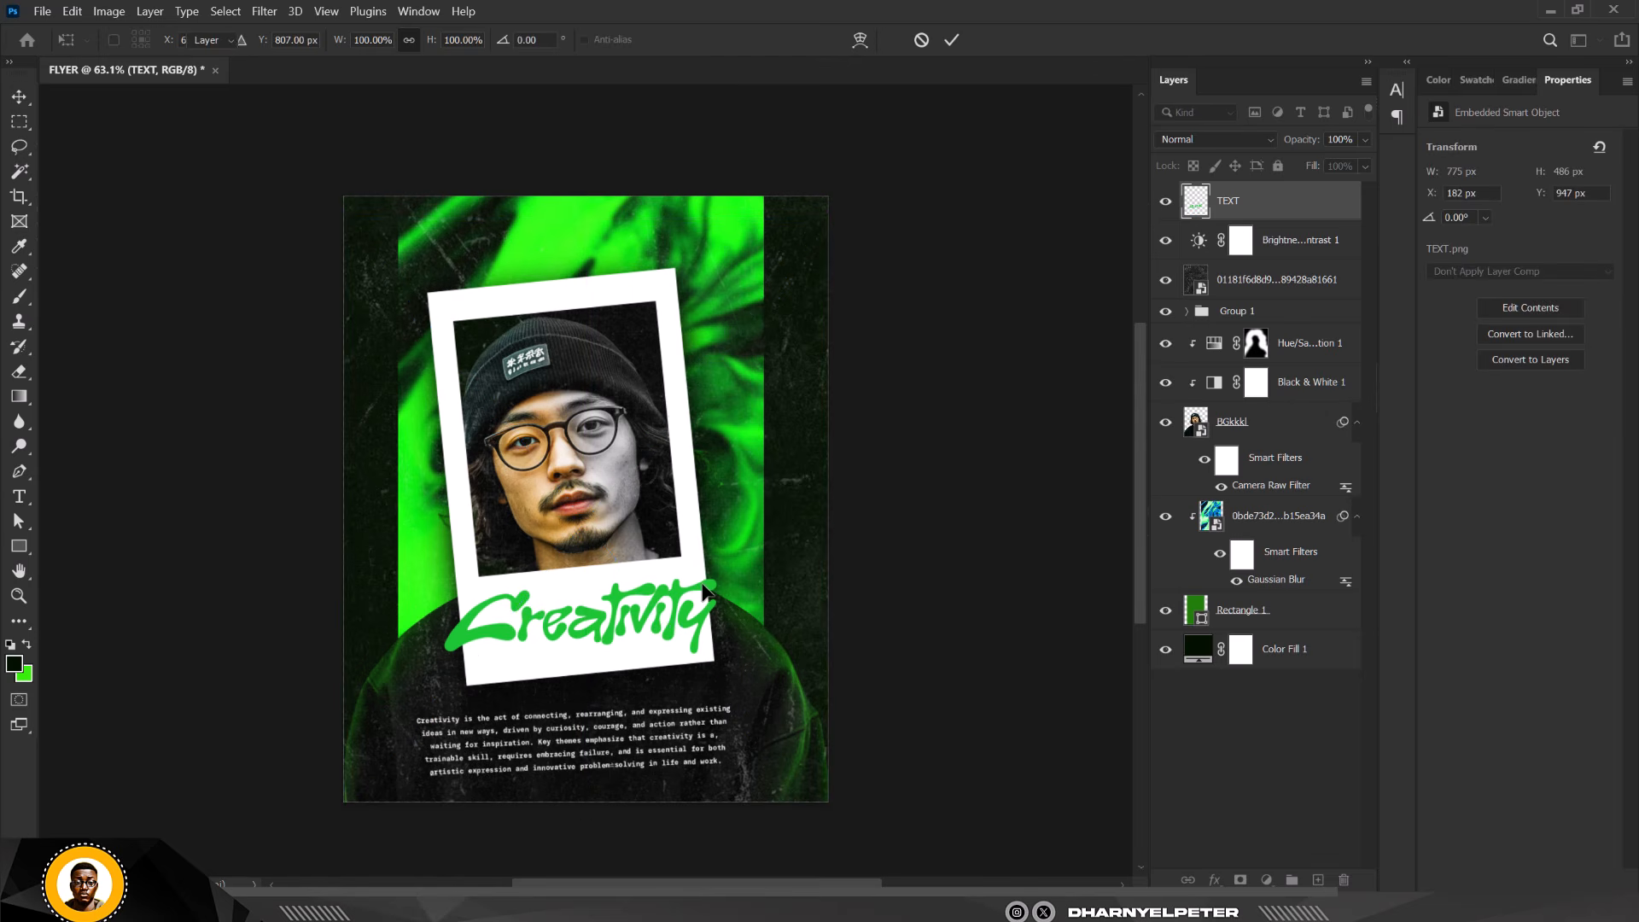
key(ctrl+0)
scroll(500, 295, up, 2)
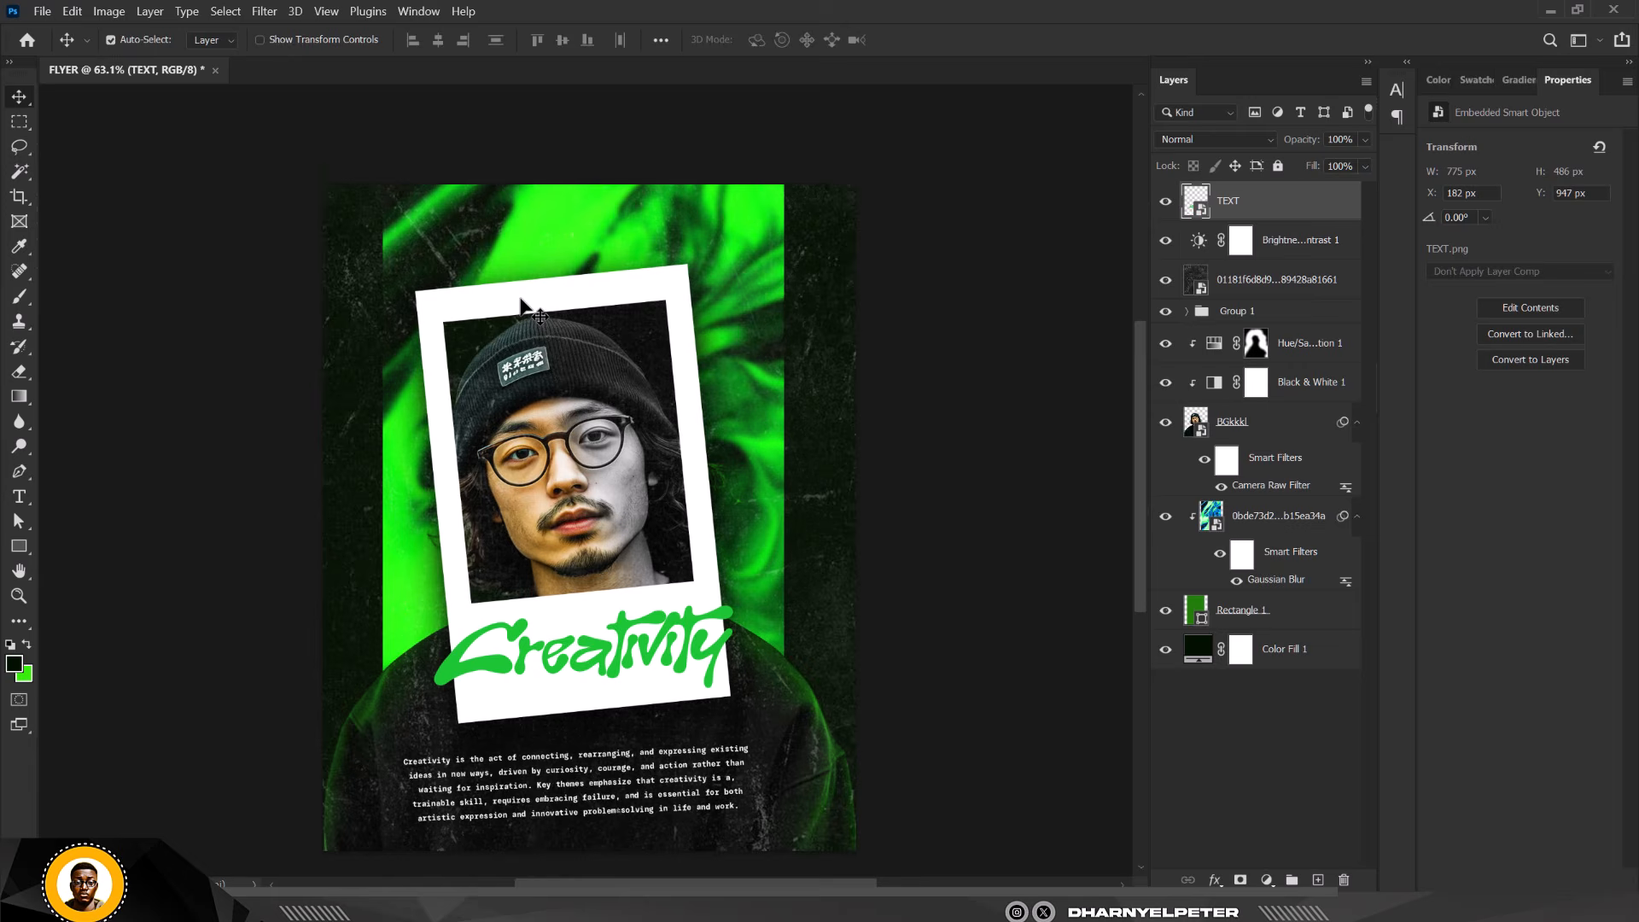
scroll(590, 299, down, 2)
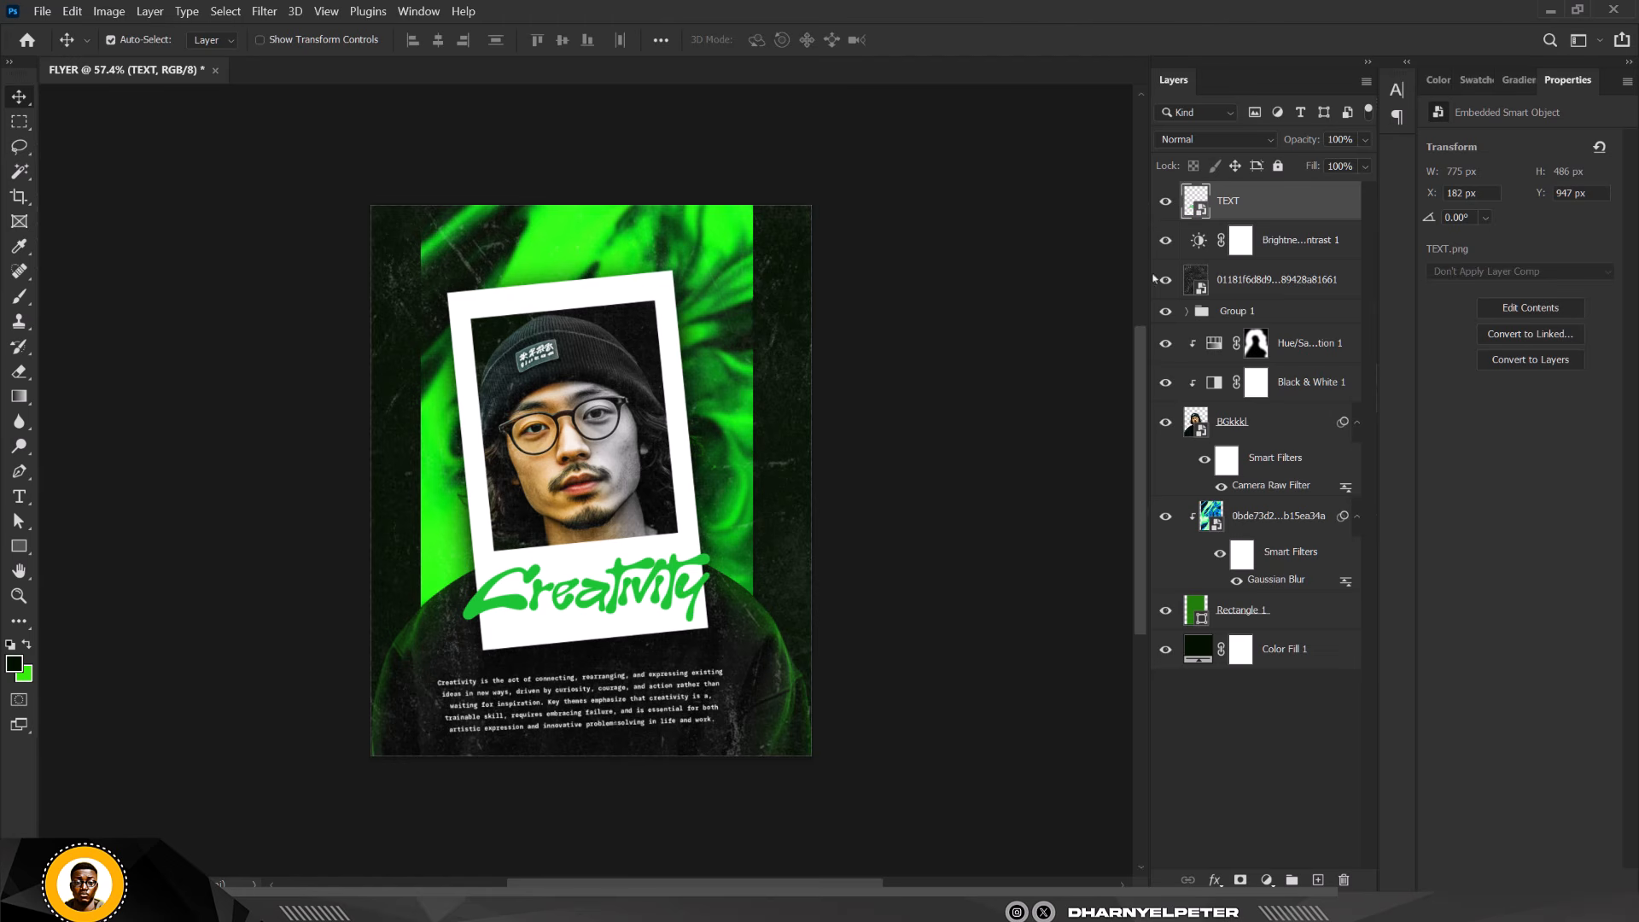
Add a Solid Color fill of 031000 directly above Group 1
click(1275, 316)
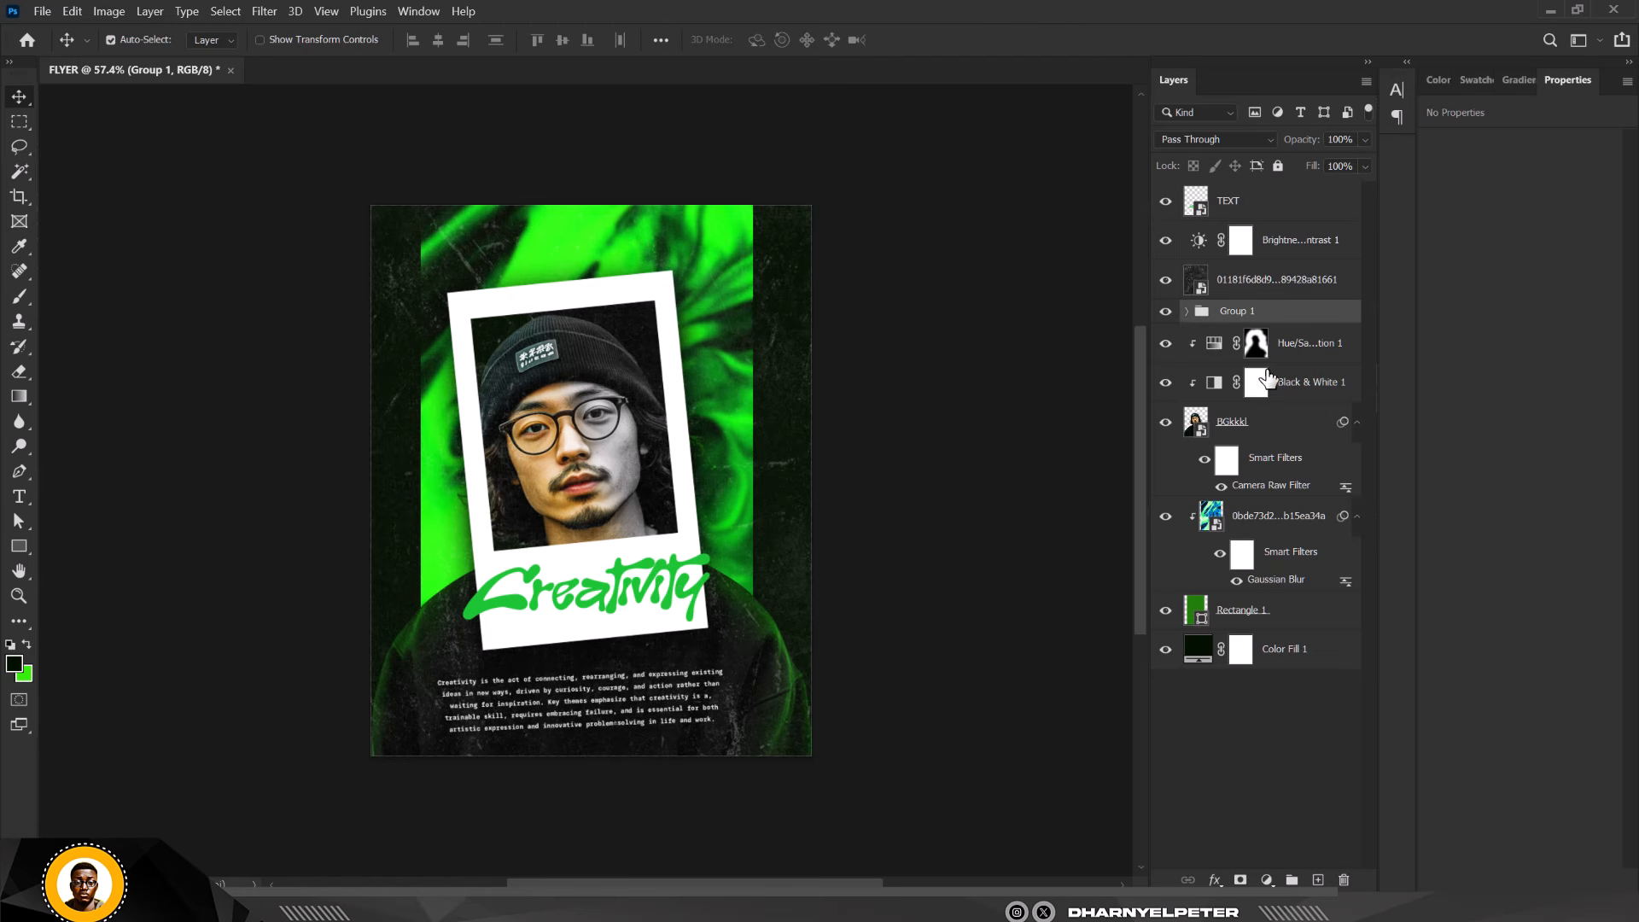
click(1268, 881)
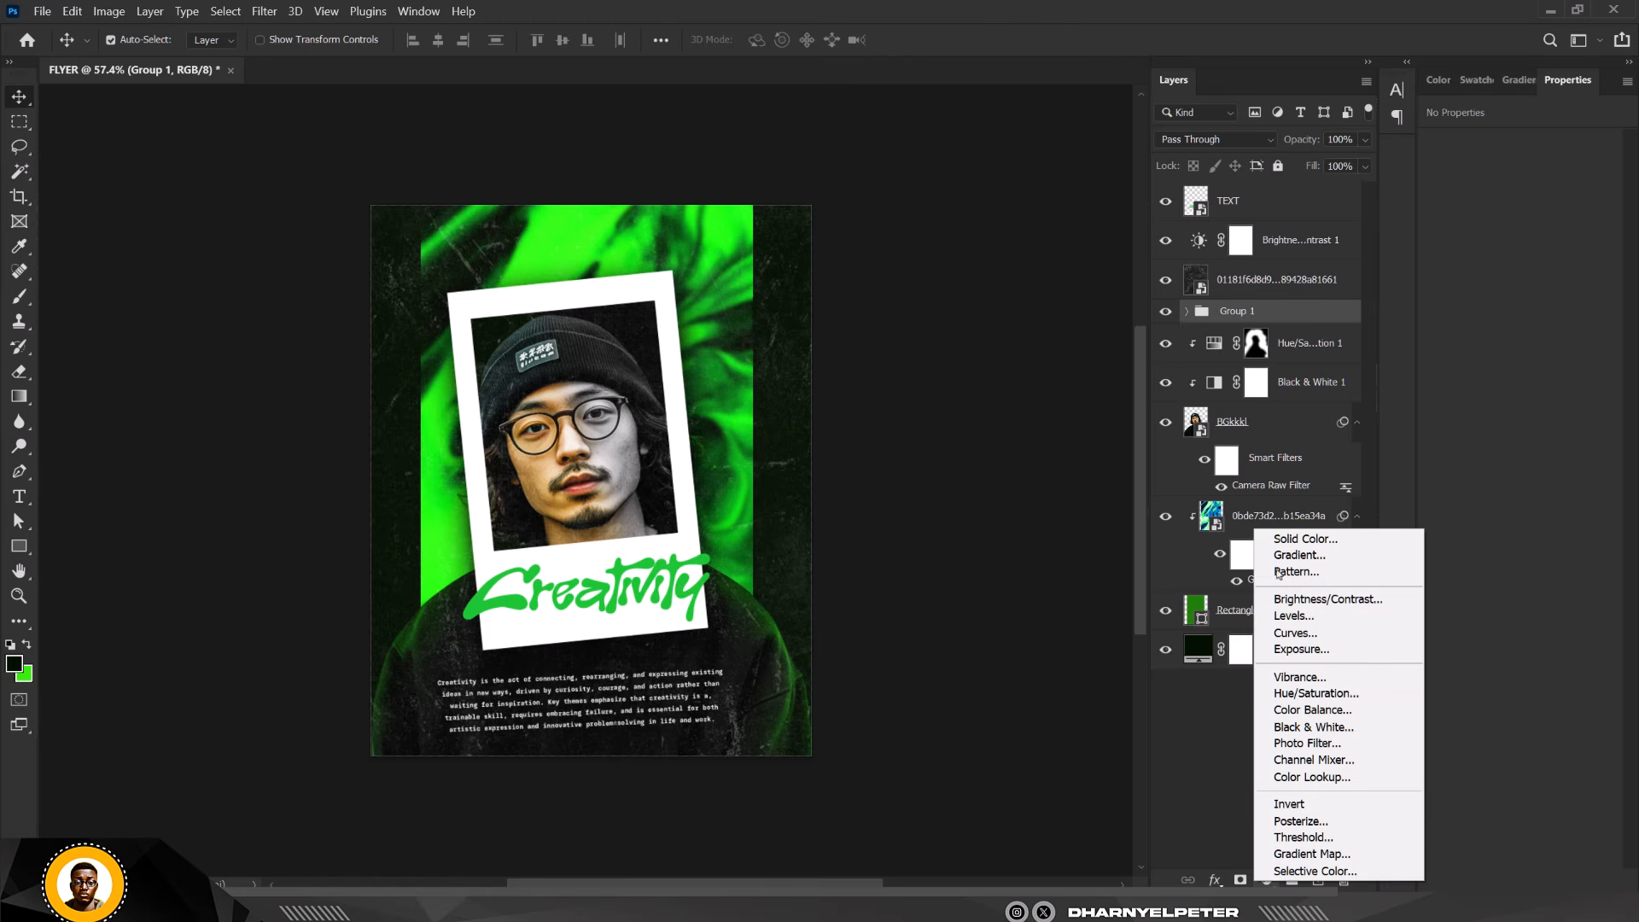
click(1302, 539)
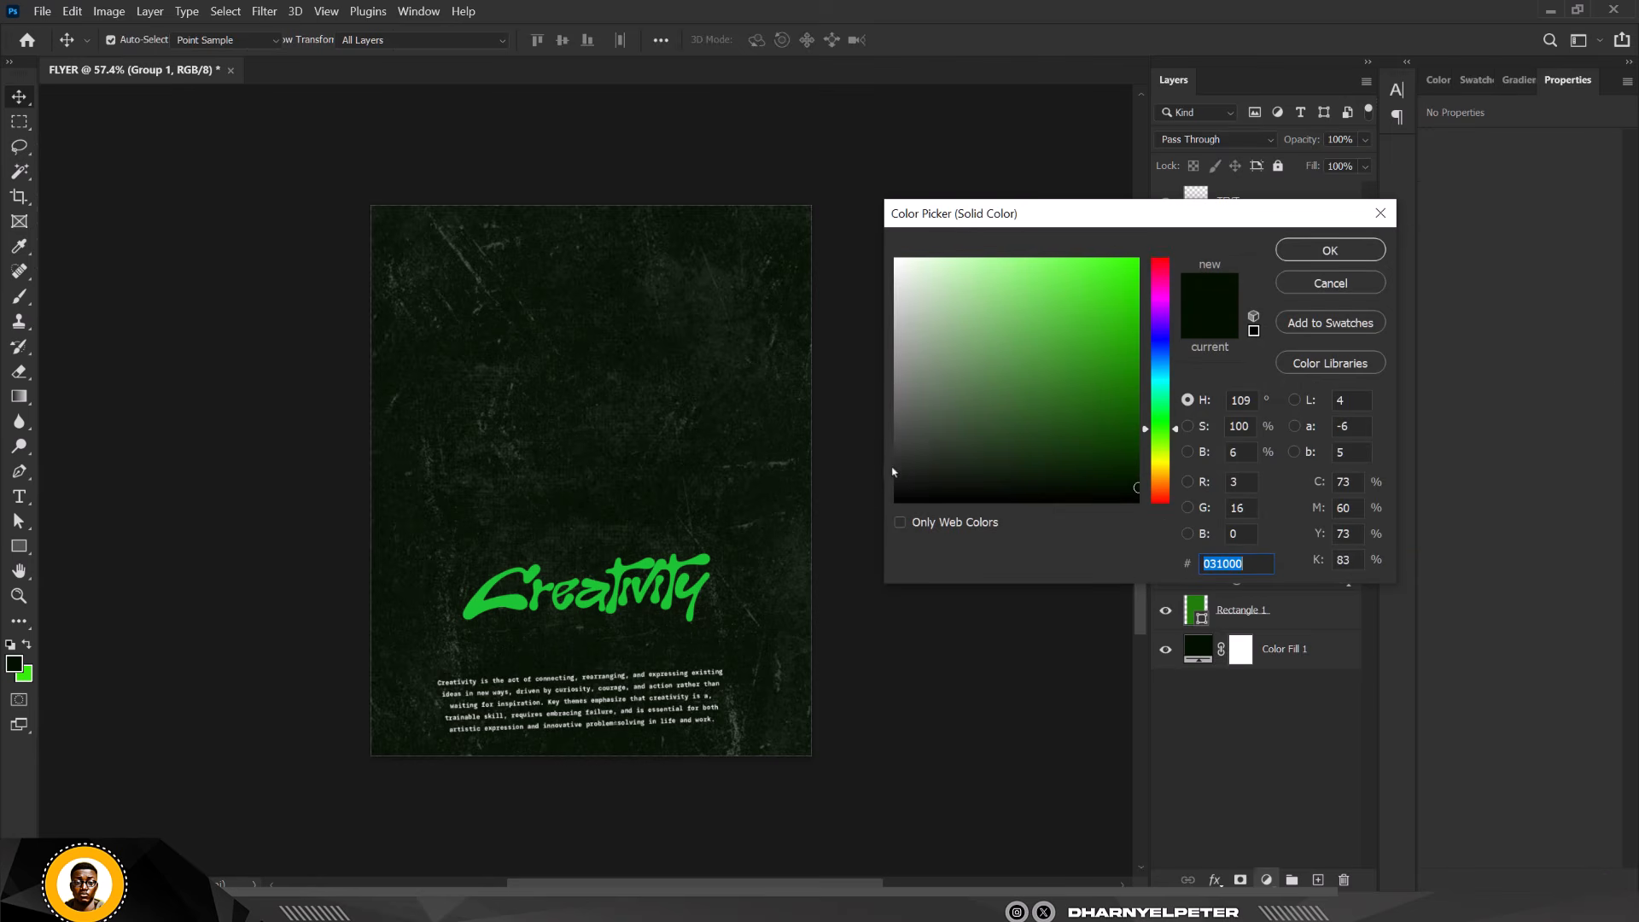
click(1366, 250)
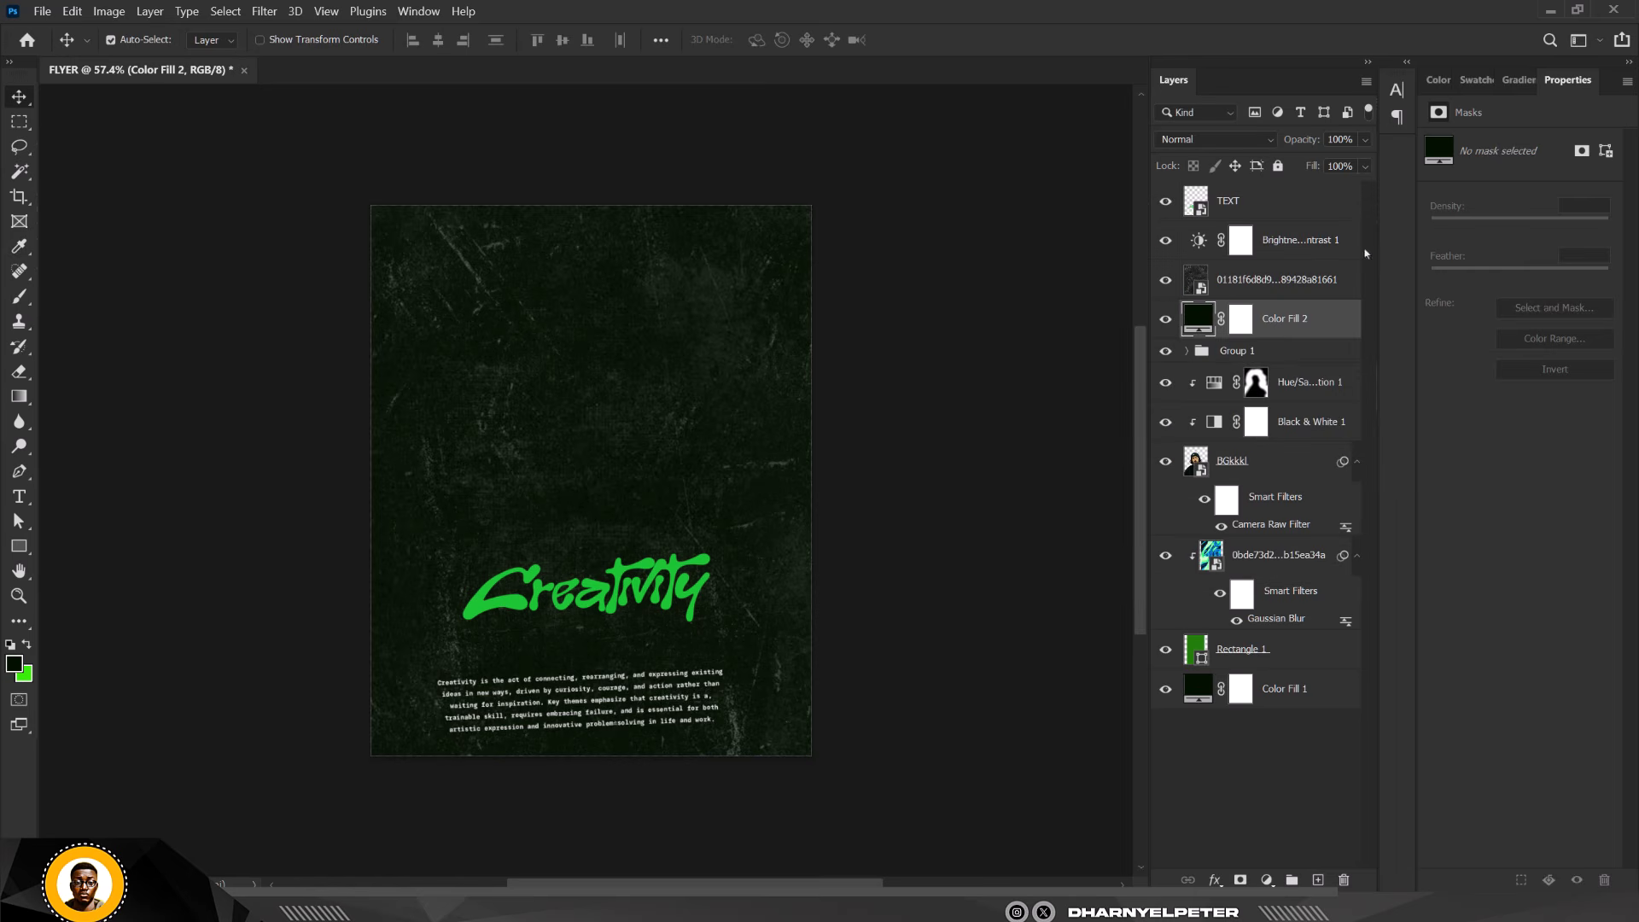
Paint black on the new Color Fill's mask with an 1100 px soft brush over the centre, keeping the fill as a dark vignette
click(1242, 323)
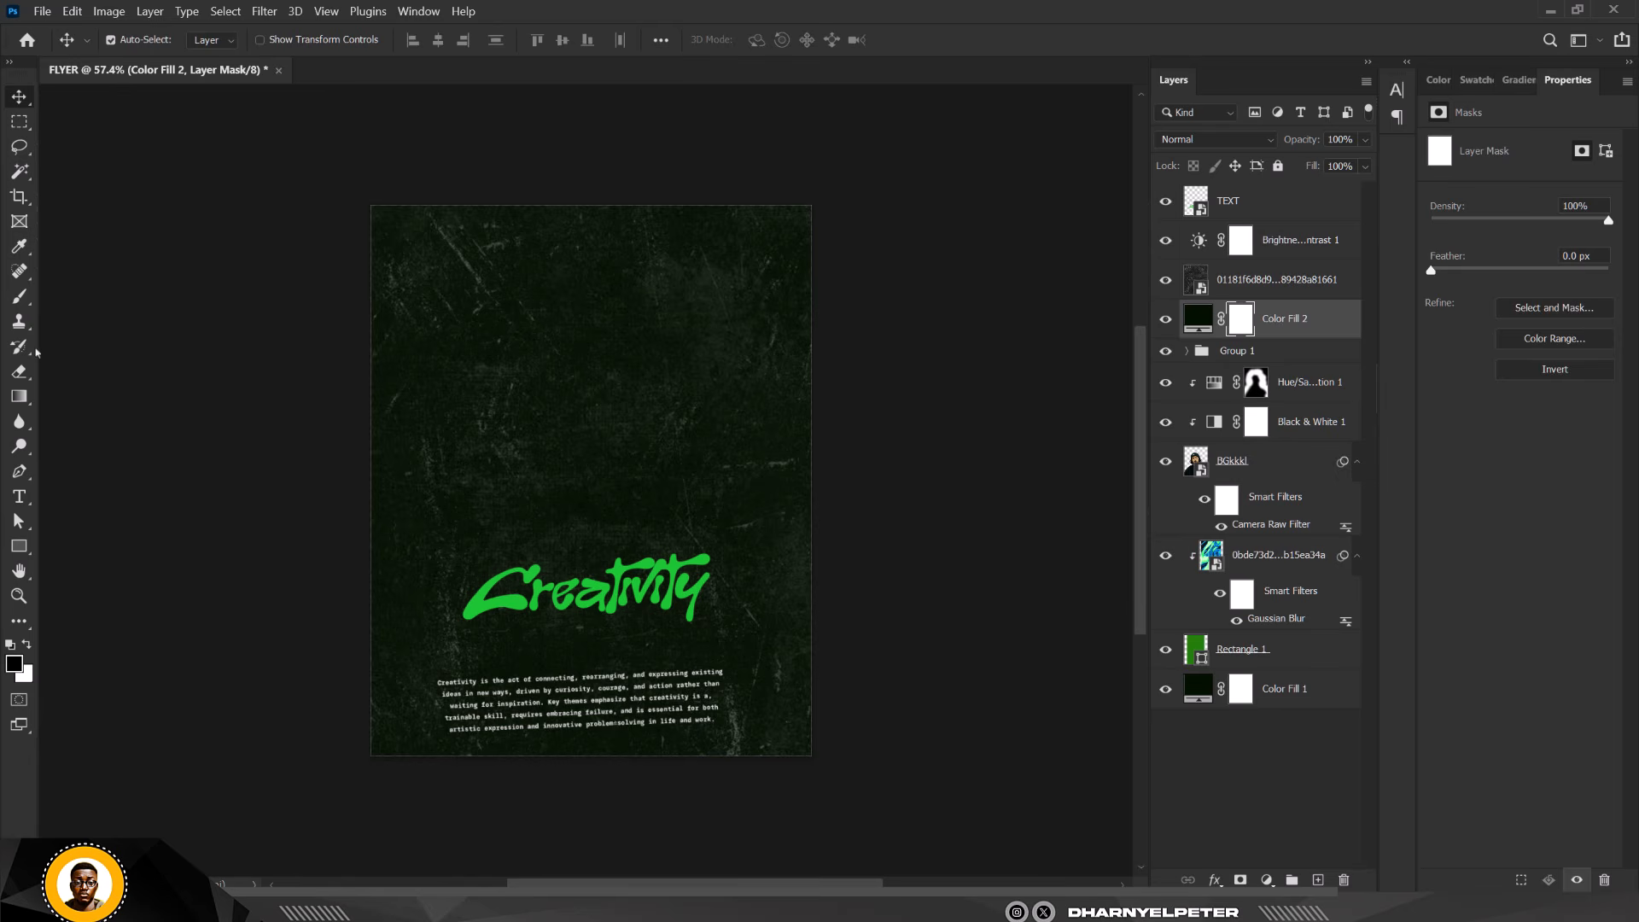
key(b)
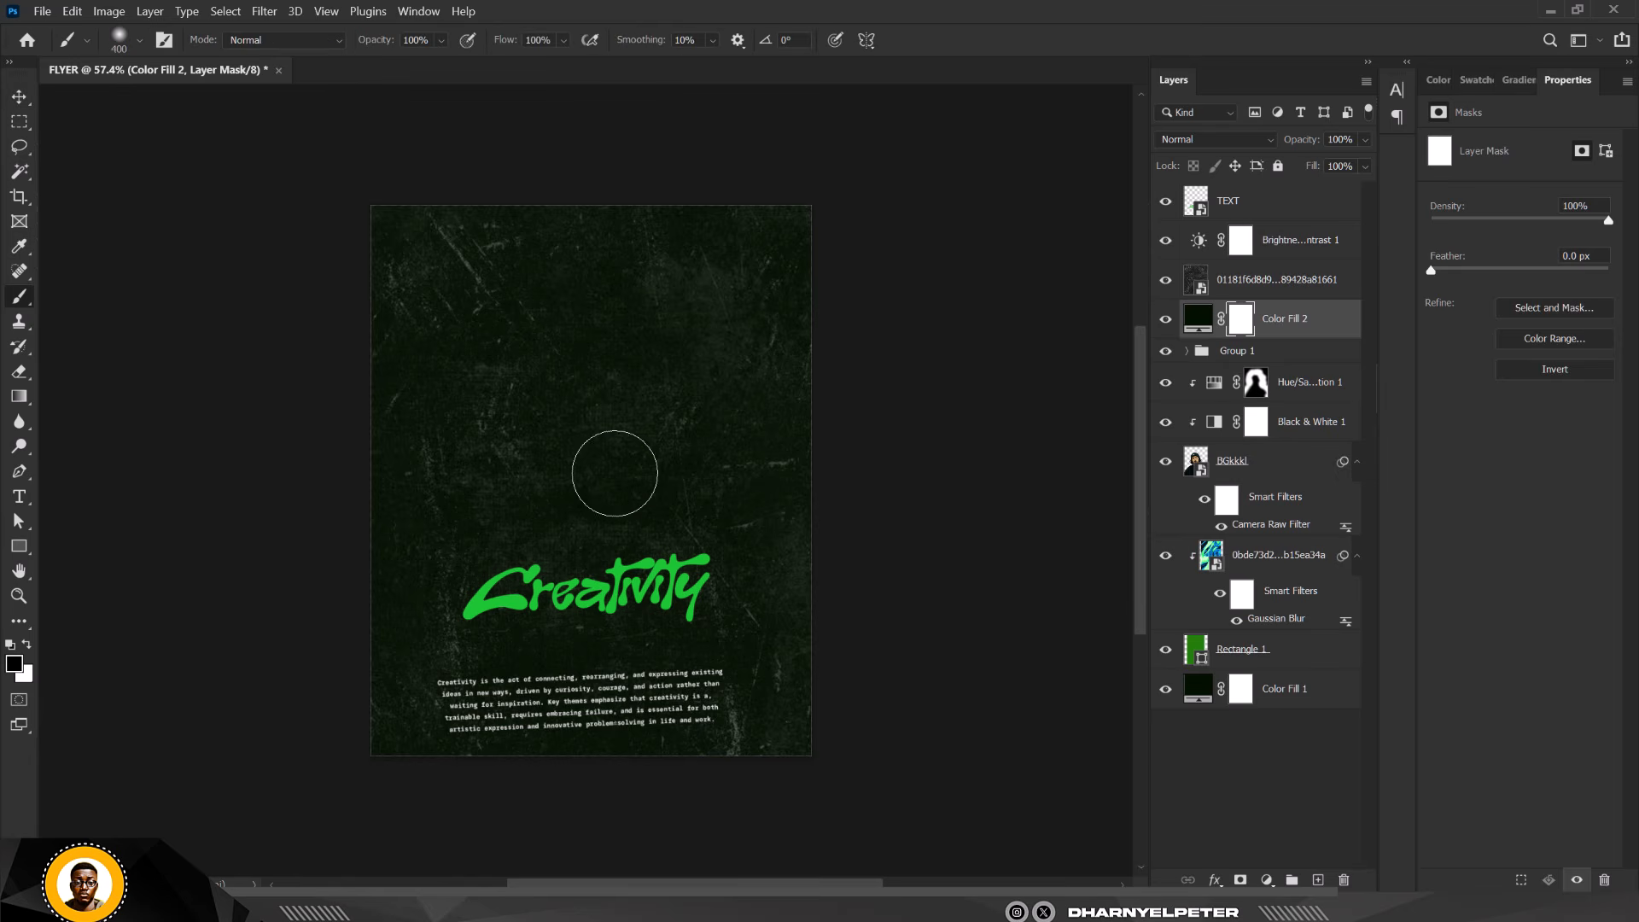
key(bracketright)
key(bracketright)
key(bracketright)
key(bracketright)
key(bracketright)
key(bracketright)
key(bracketright)
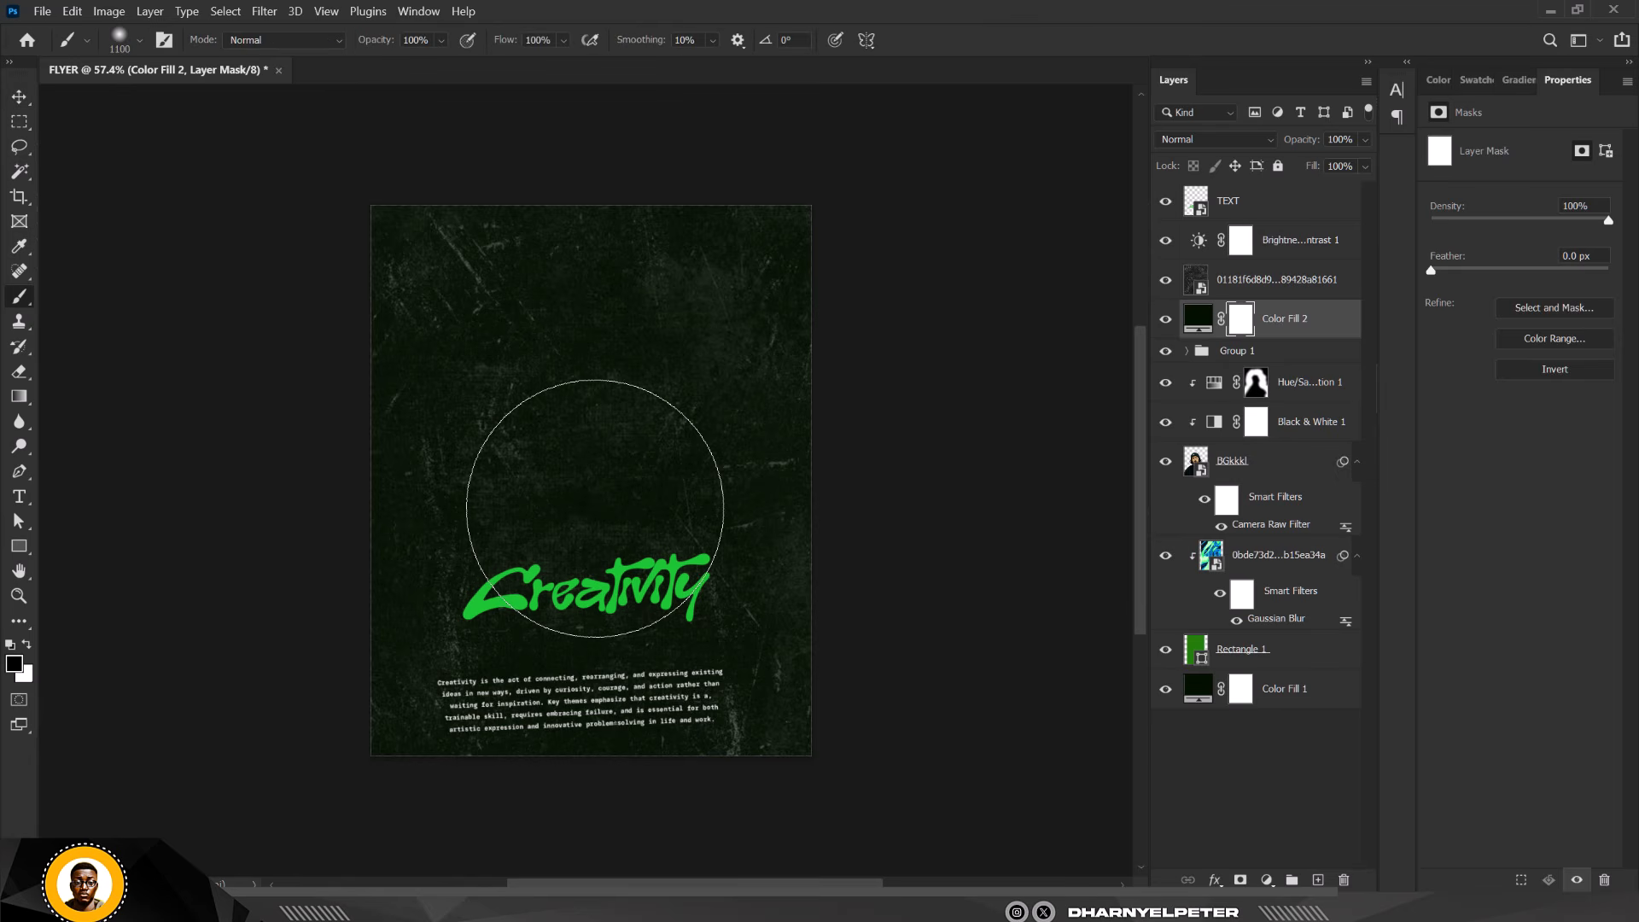
drag(572, 414, 569, 505)
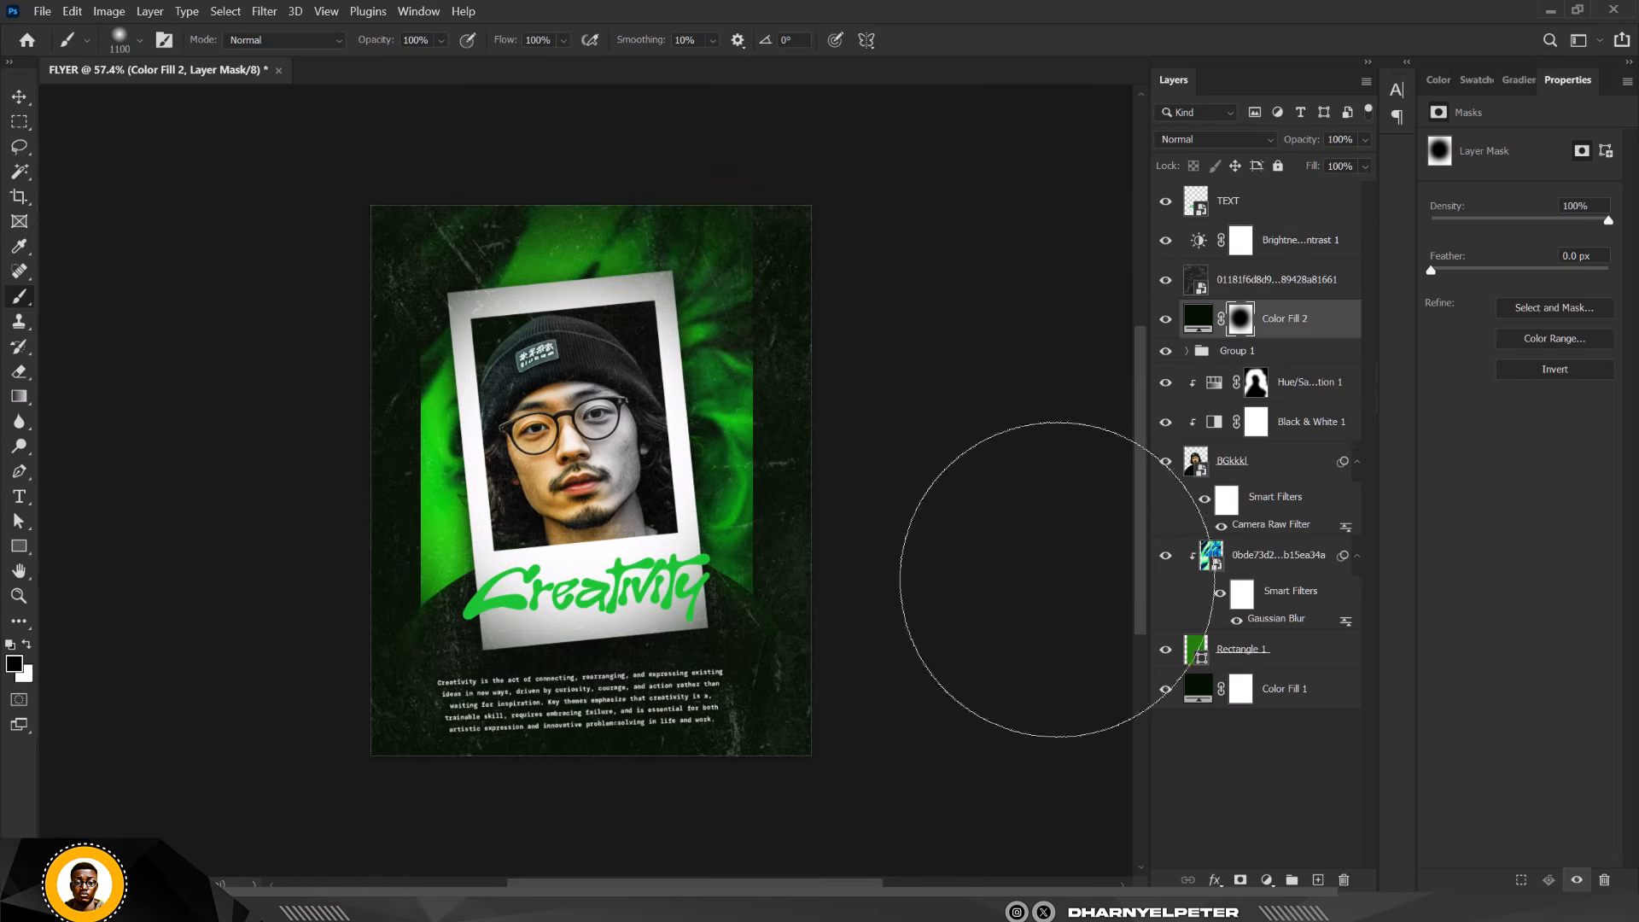
click(19, 98)
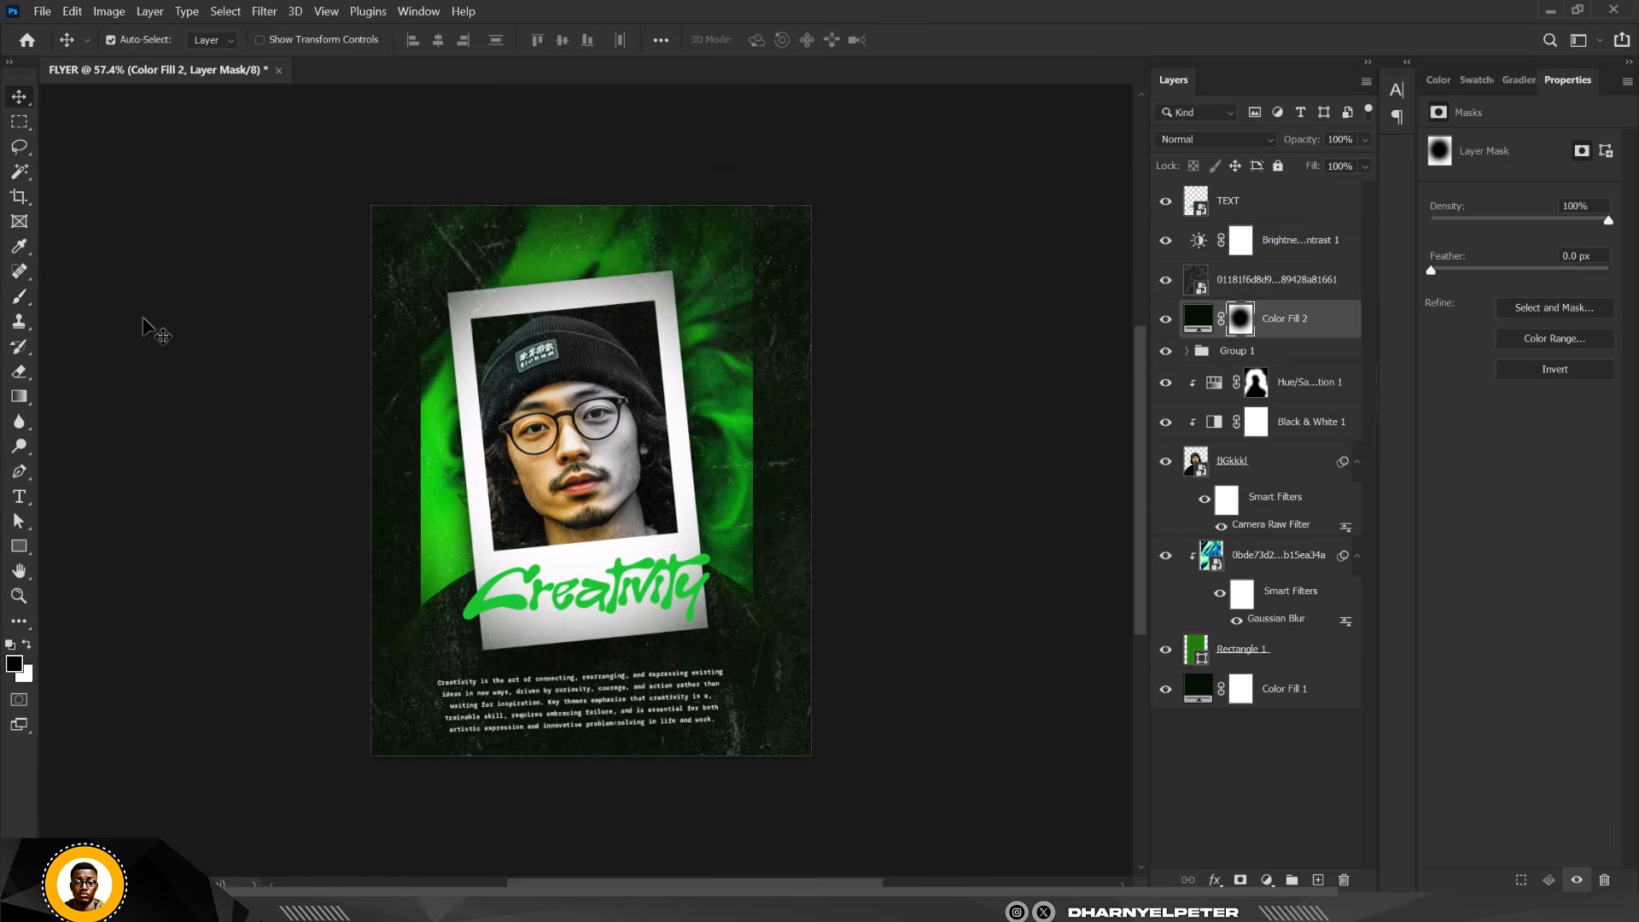
click(146, 319)
Examine the flyer close up and as a whole, checking the vignette, title text and framed photo
scroll(577, 547, up, 1)
scroll(607, 602, up, 4)
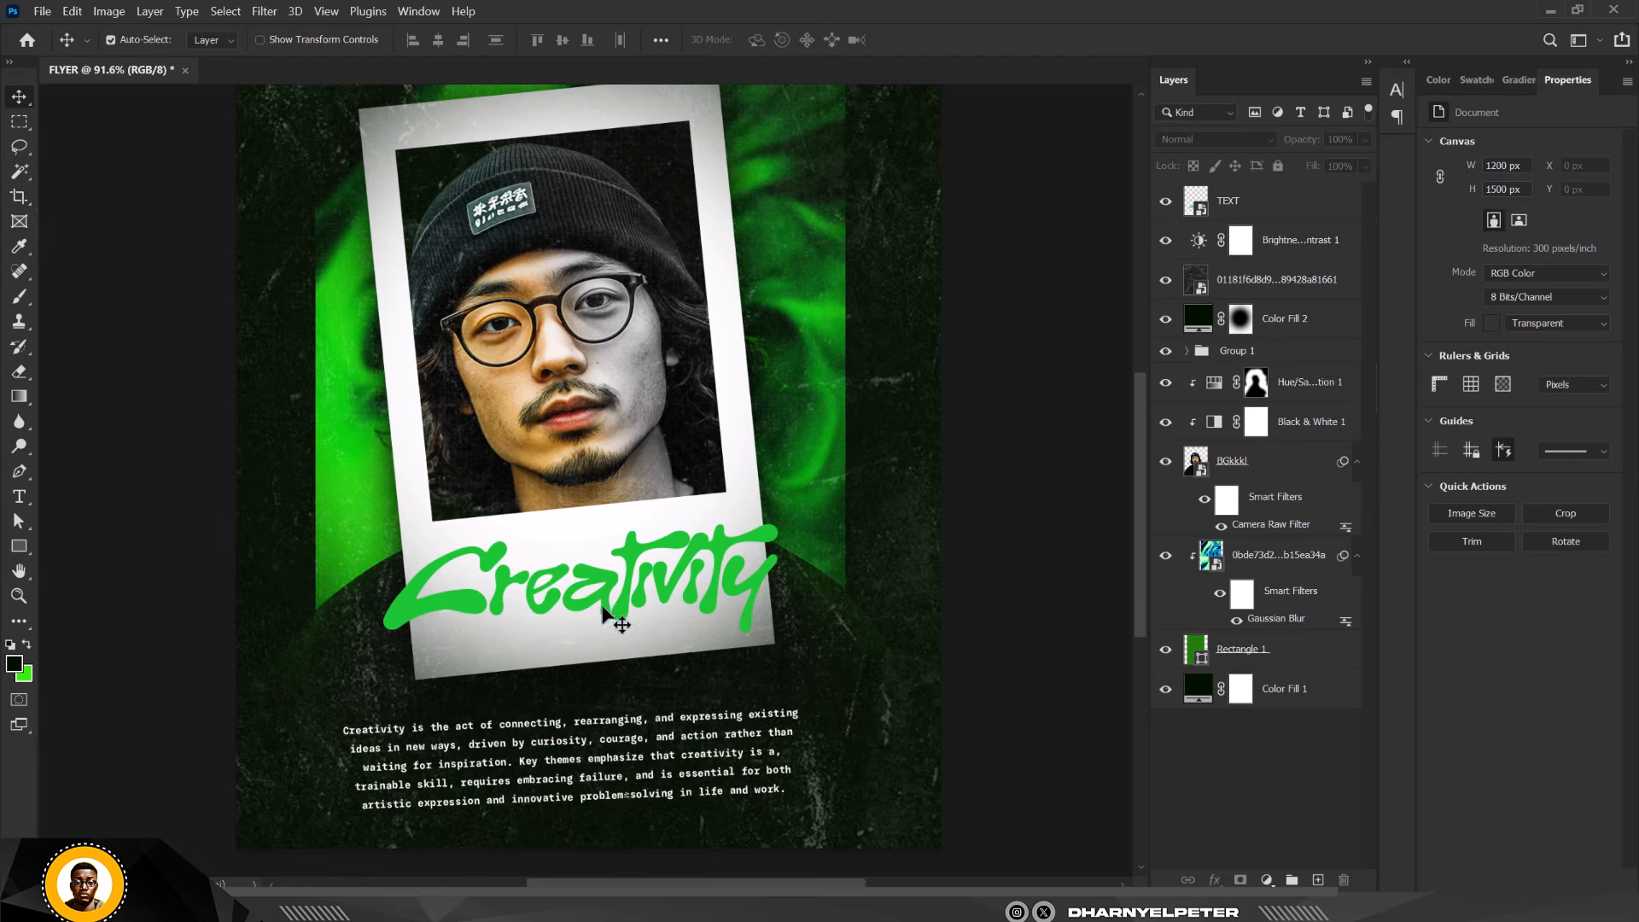
scroll(554, 427, down, 6)
scroll(563, 281, up, 3)
scroll(564, 291, up, 3)
scroll(563, 295, down, 4)
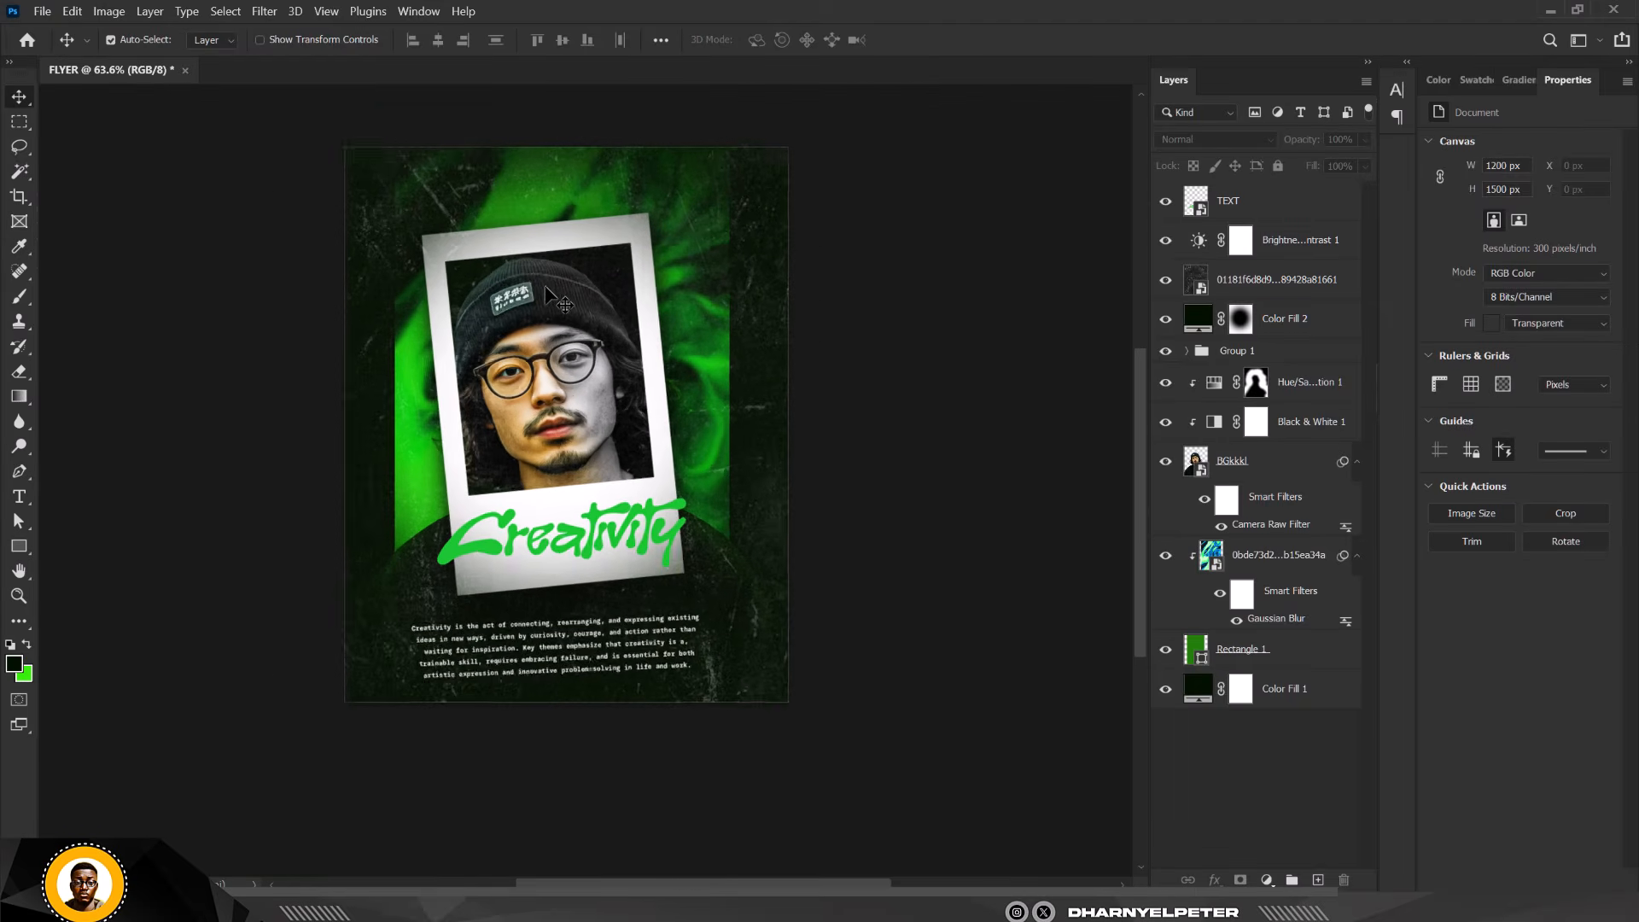
scroll(555, 316, up, 1)
scroll(531, 445, up, 2)
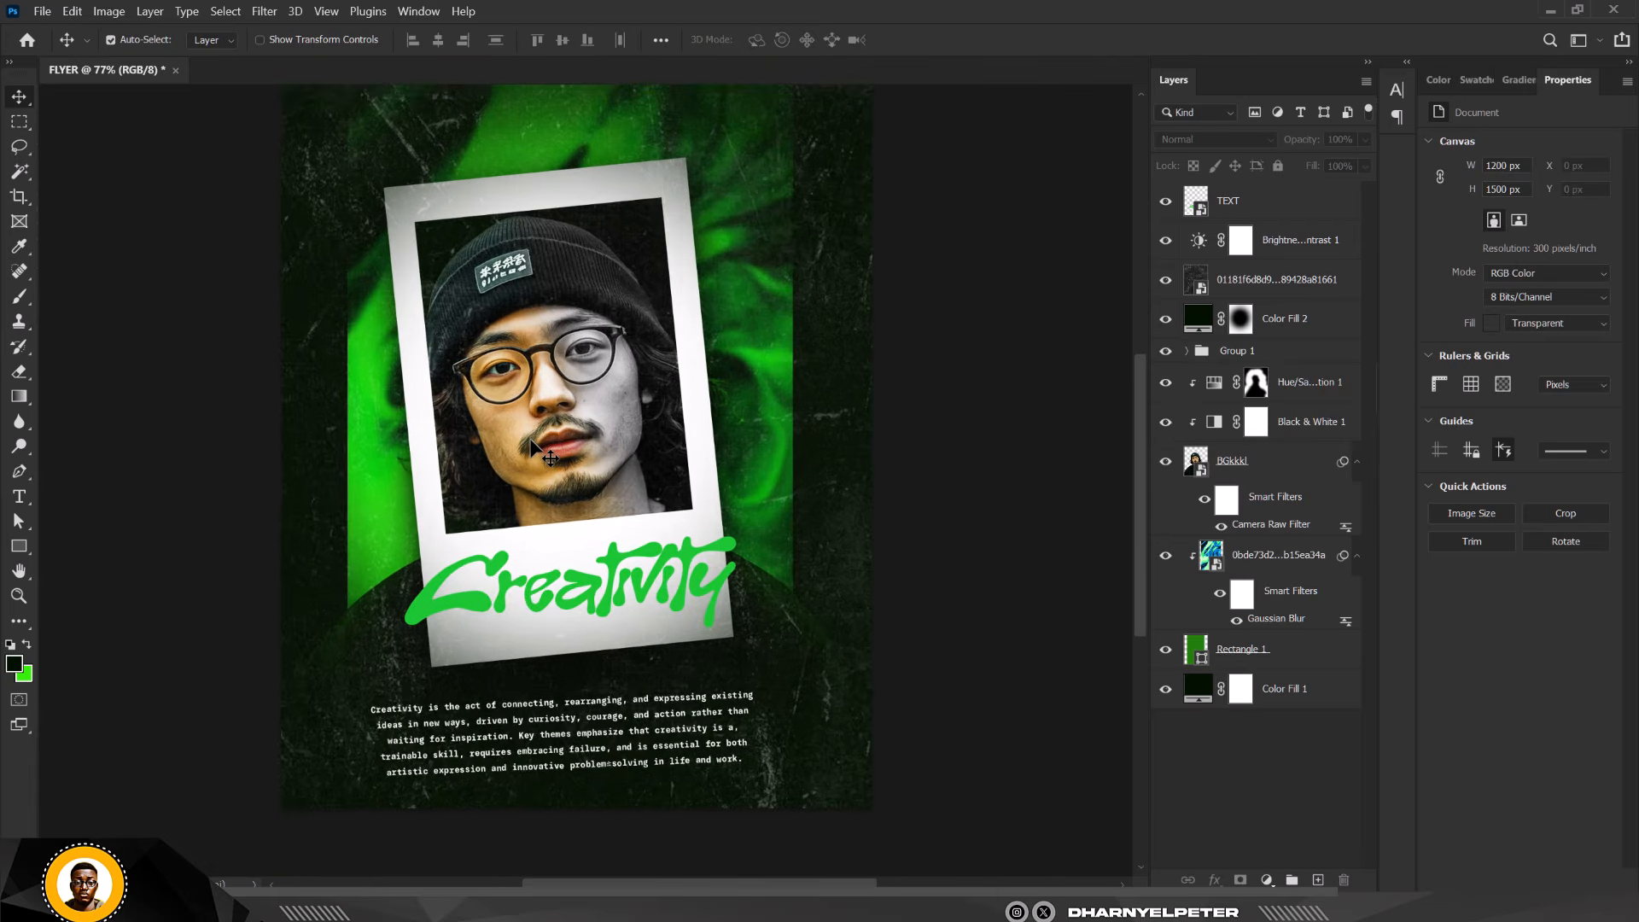
scroll(531, 446, down, 2)
scroll(530, 423, up, 1)
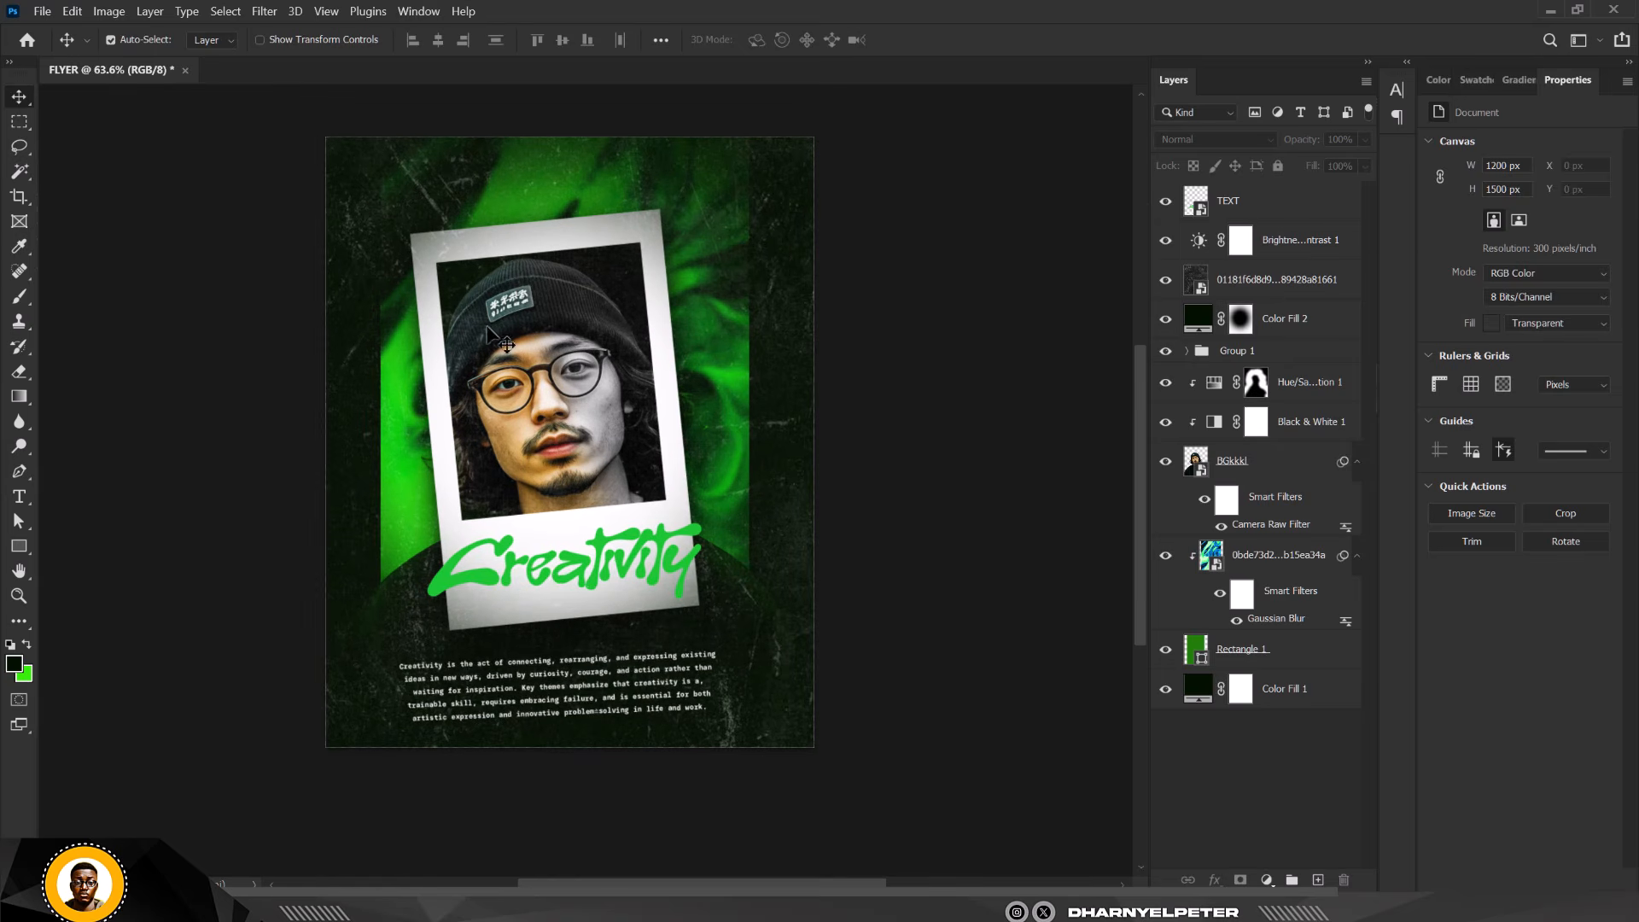
scroll(513, 350, down, 2)
scroll(509, 349, up, 2)
scroll(512, 350, up, 3)
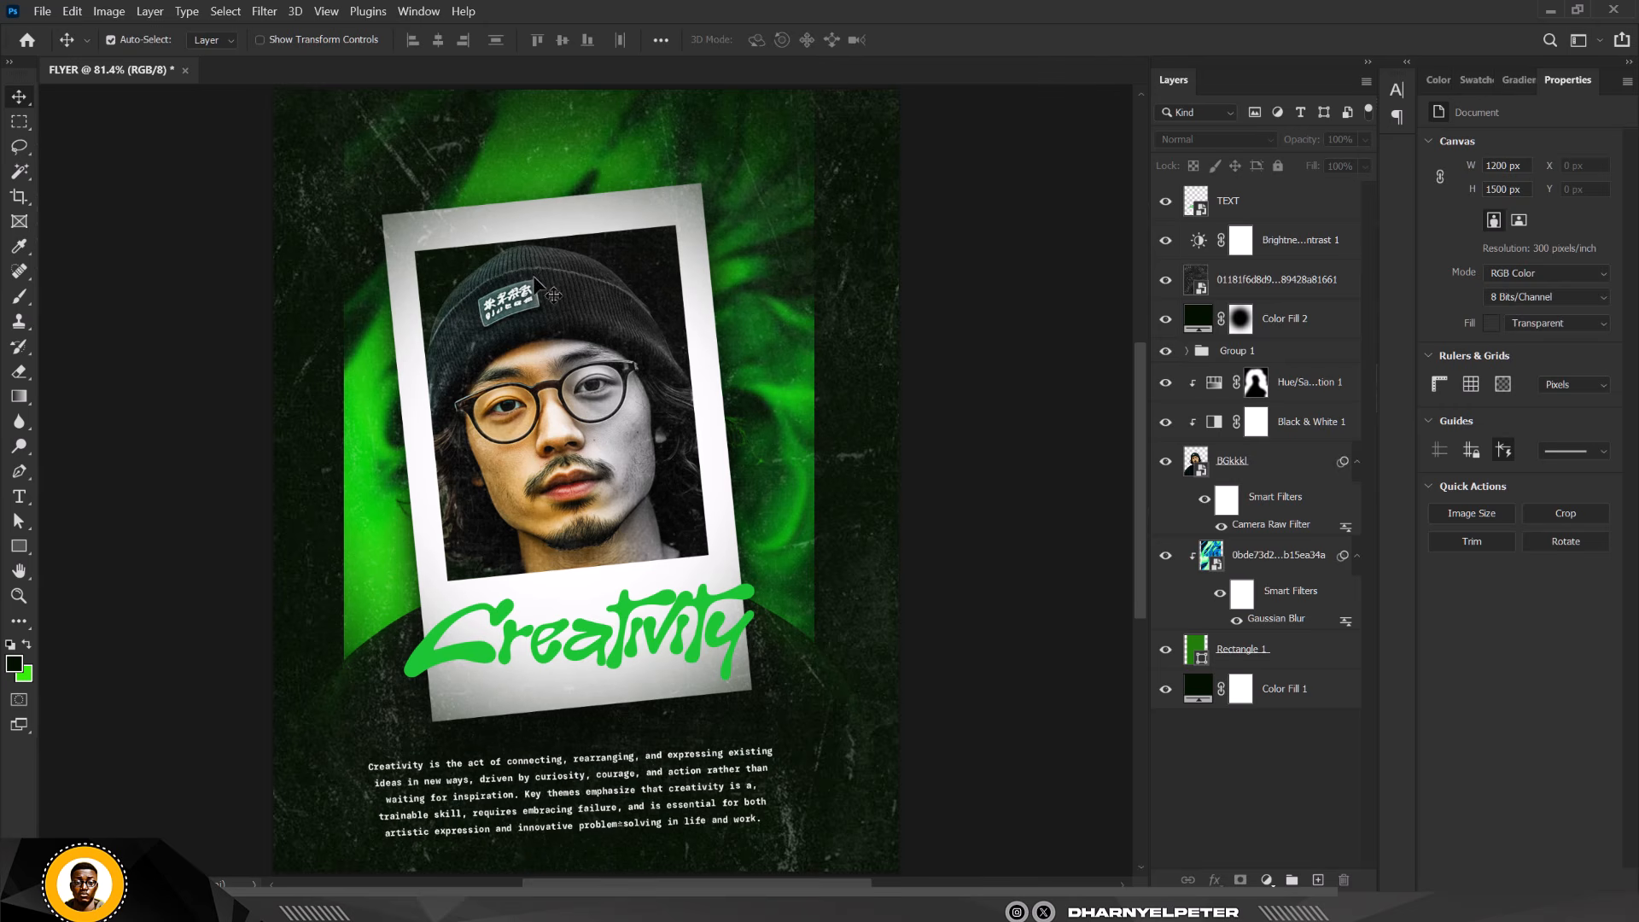
Add a Color Balance adjustment above the TEXT layer with the midtones' Magenta–Green value at +16
click(1271, 205)
click(1267, 880)
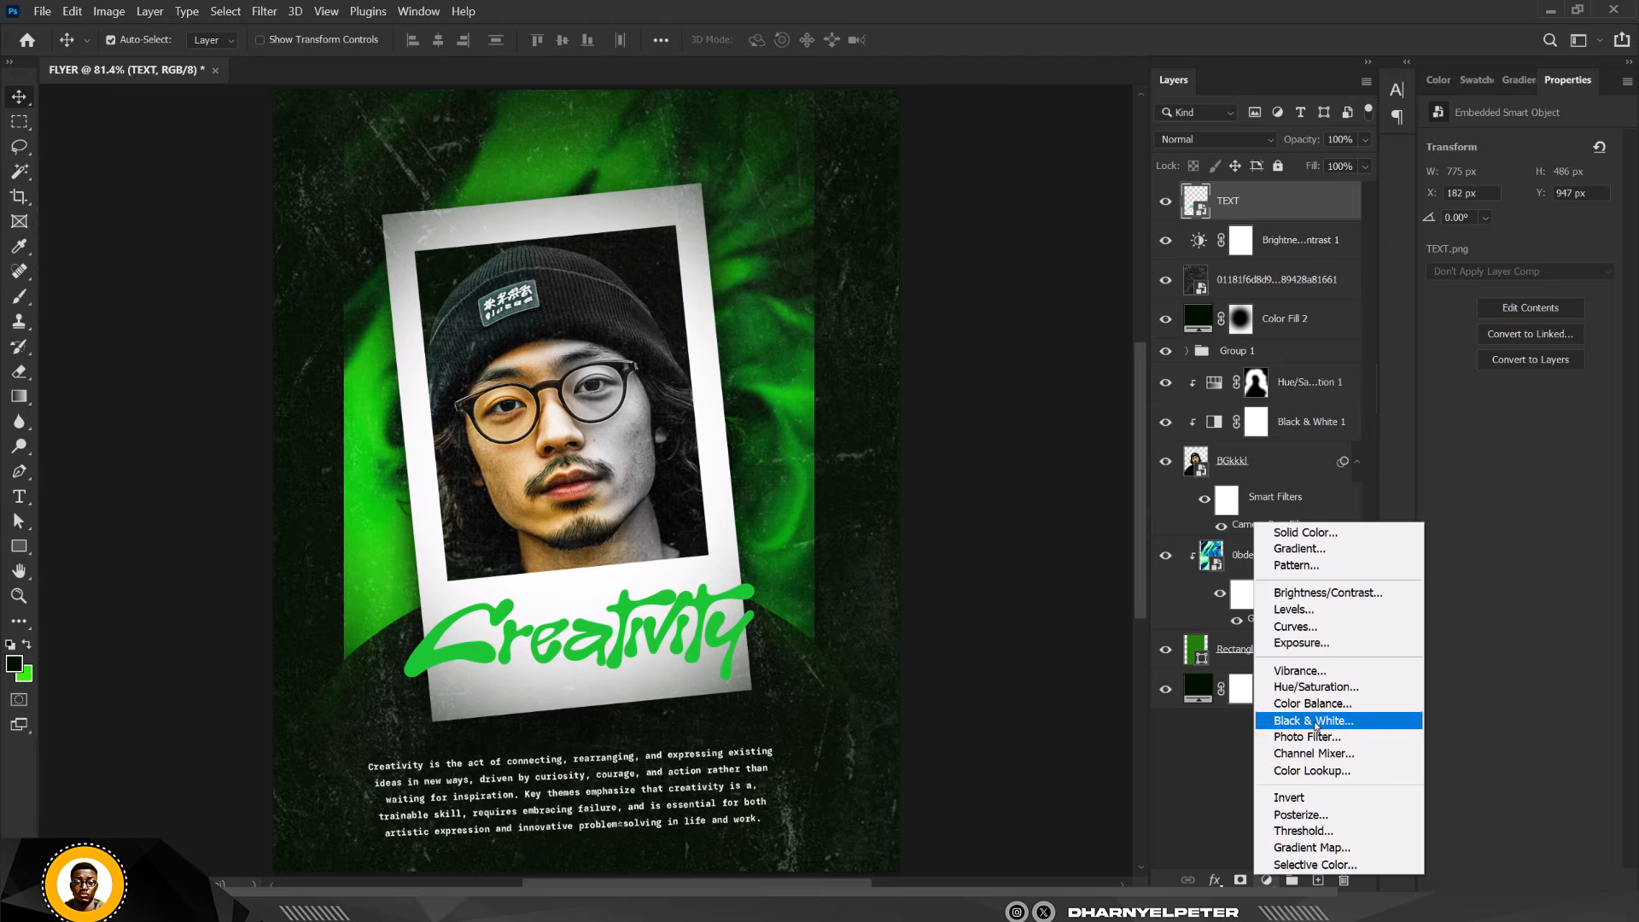
click(1313, 704)
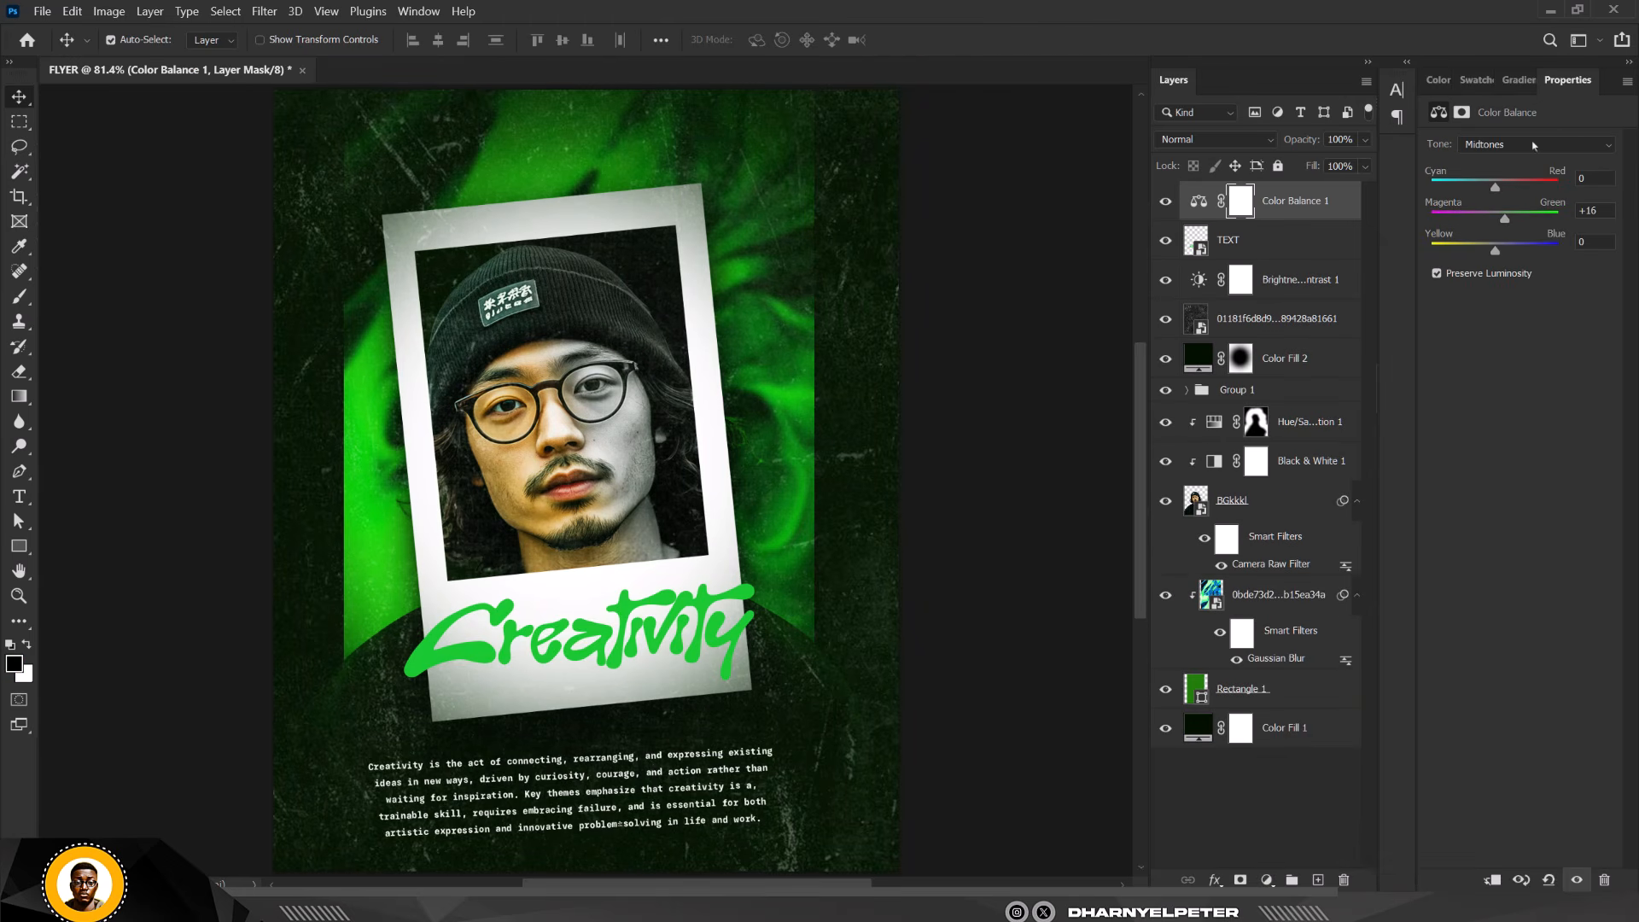
Set the Color Balance shadows to Yellow–Blue +8 and the highlights to Magenta–Green +11, and leave no layer selected
click(1535, 146)
click(1497, 162)
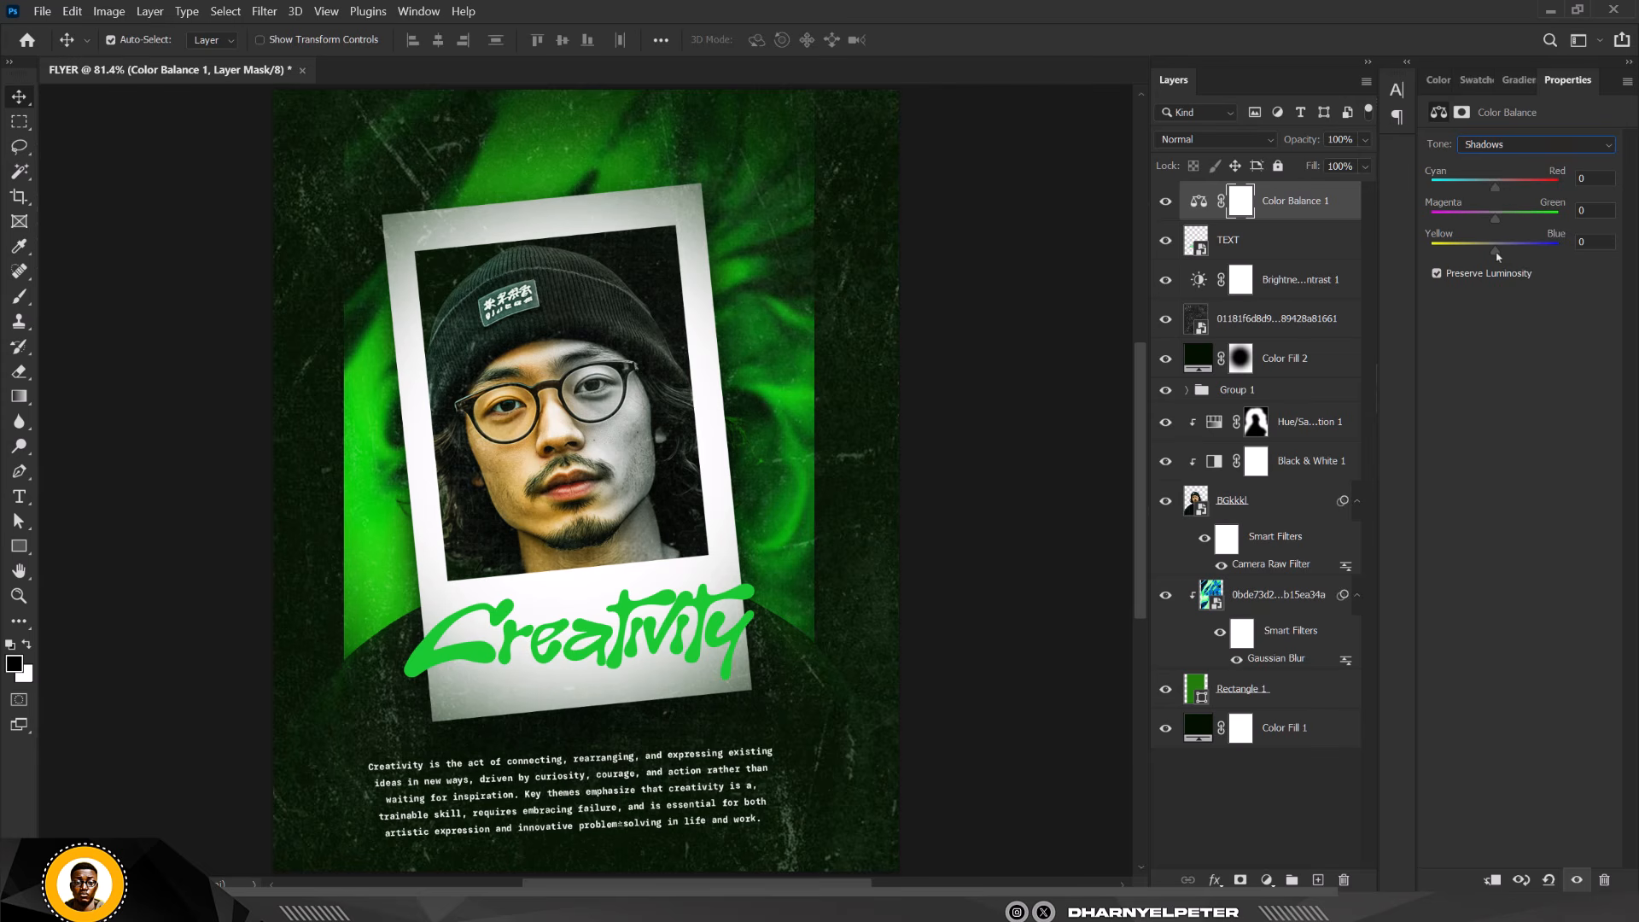
drag(1502, 255, 1508, 252)
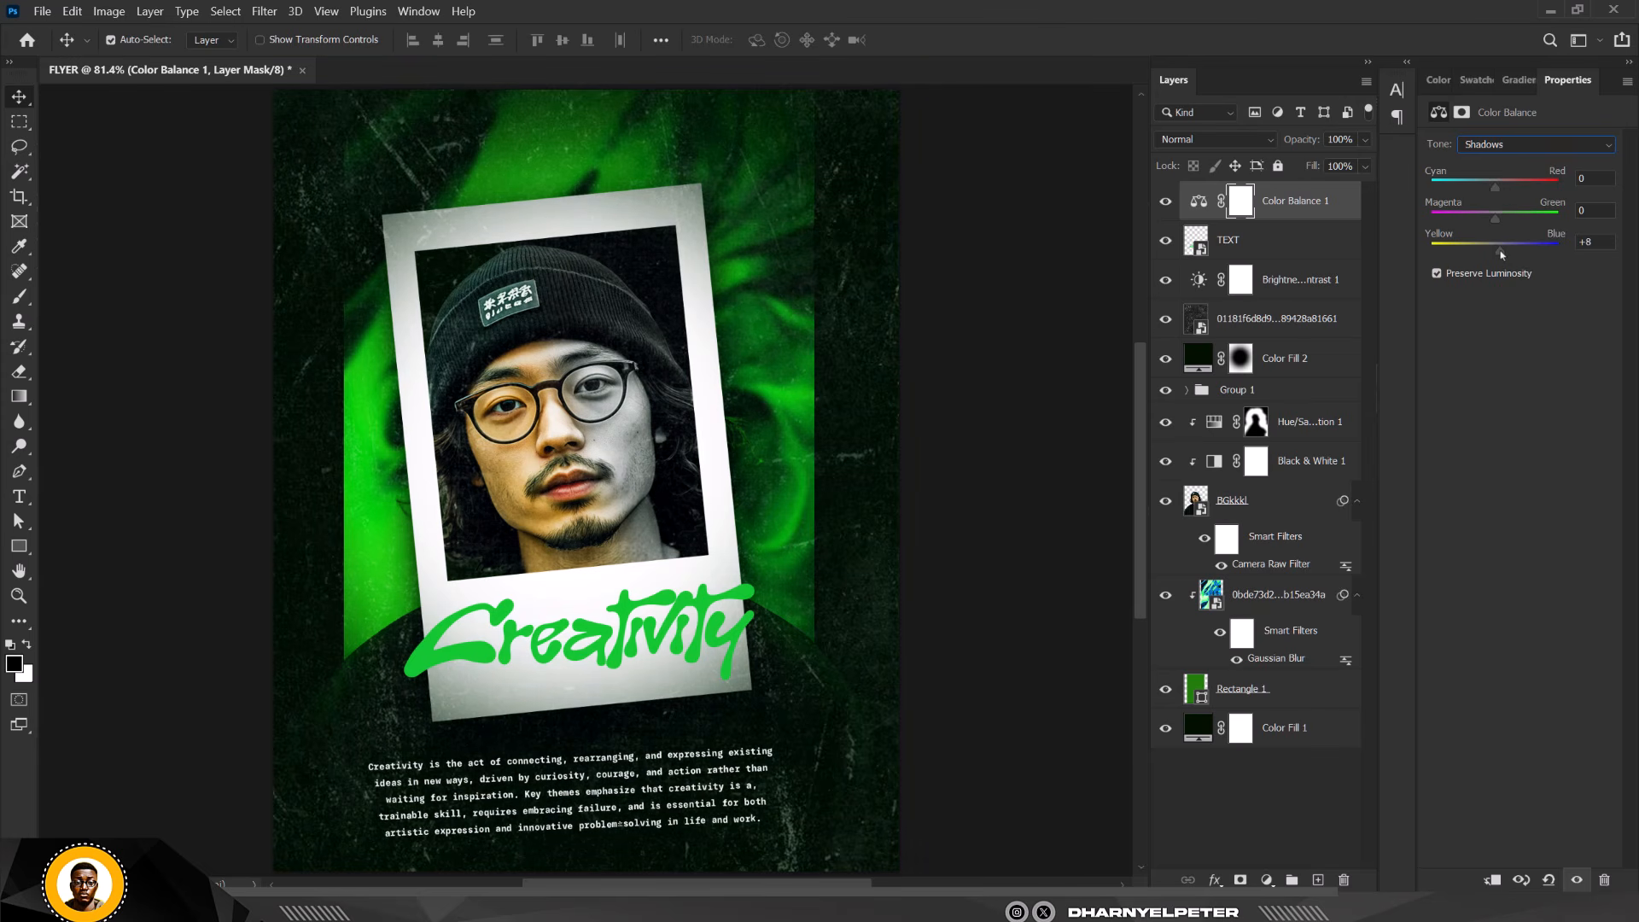
click(1500, 146)
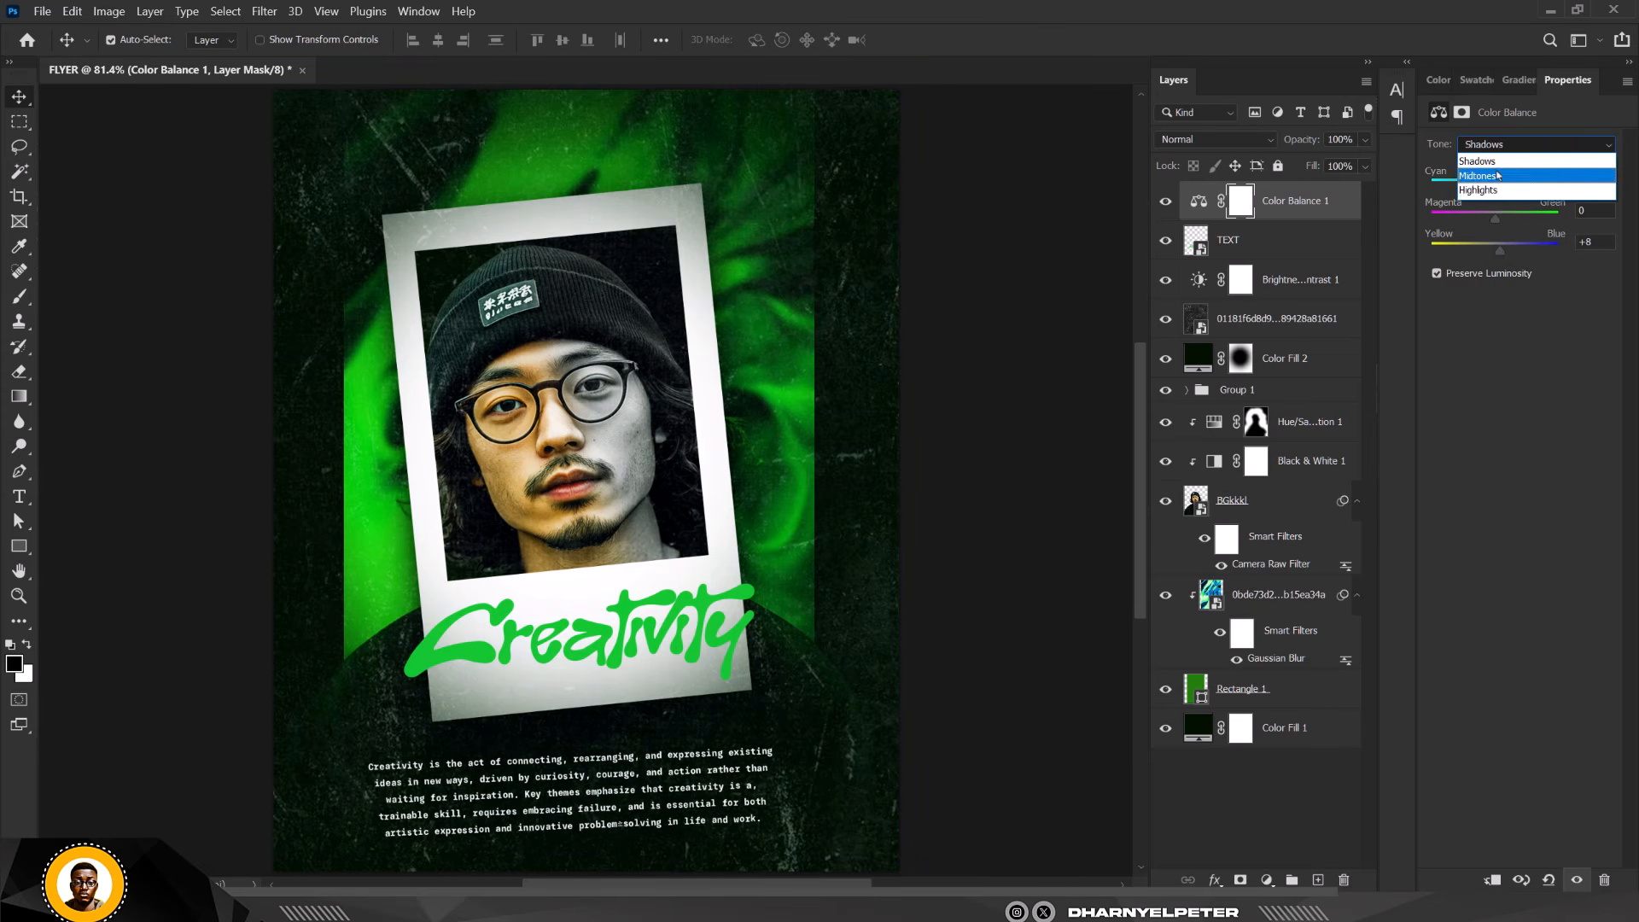
click(1489, 194)
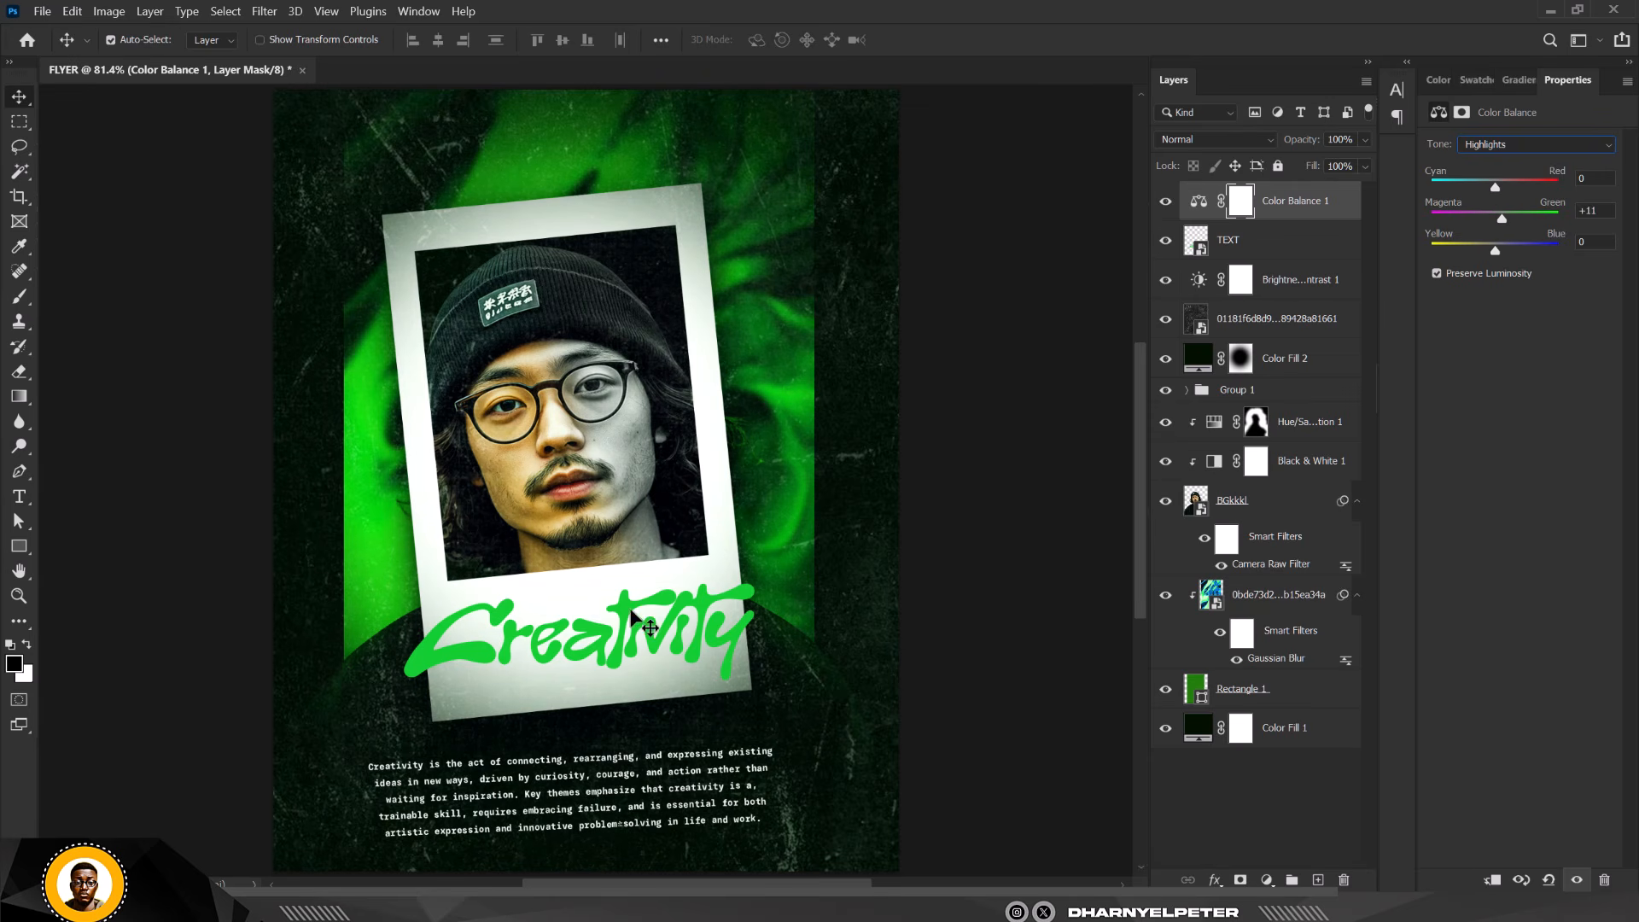
click(872, 427)
scroll(779, 458, down, 3)
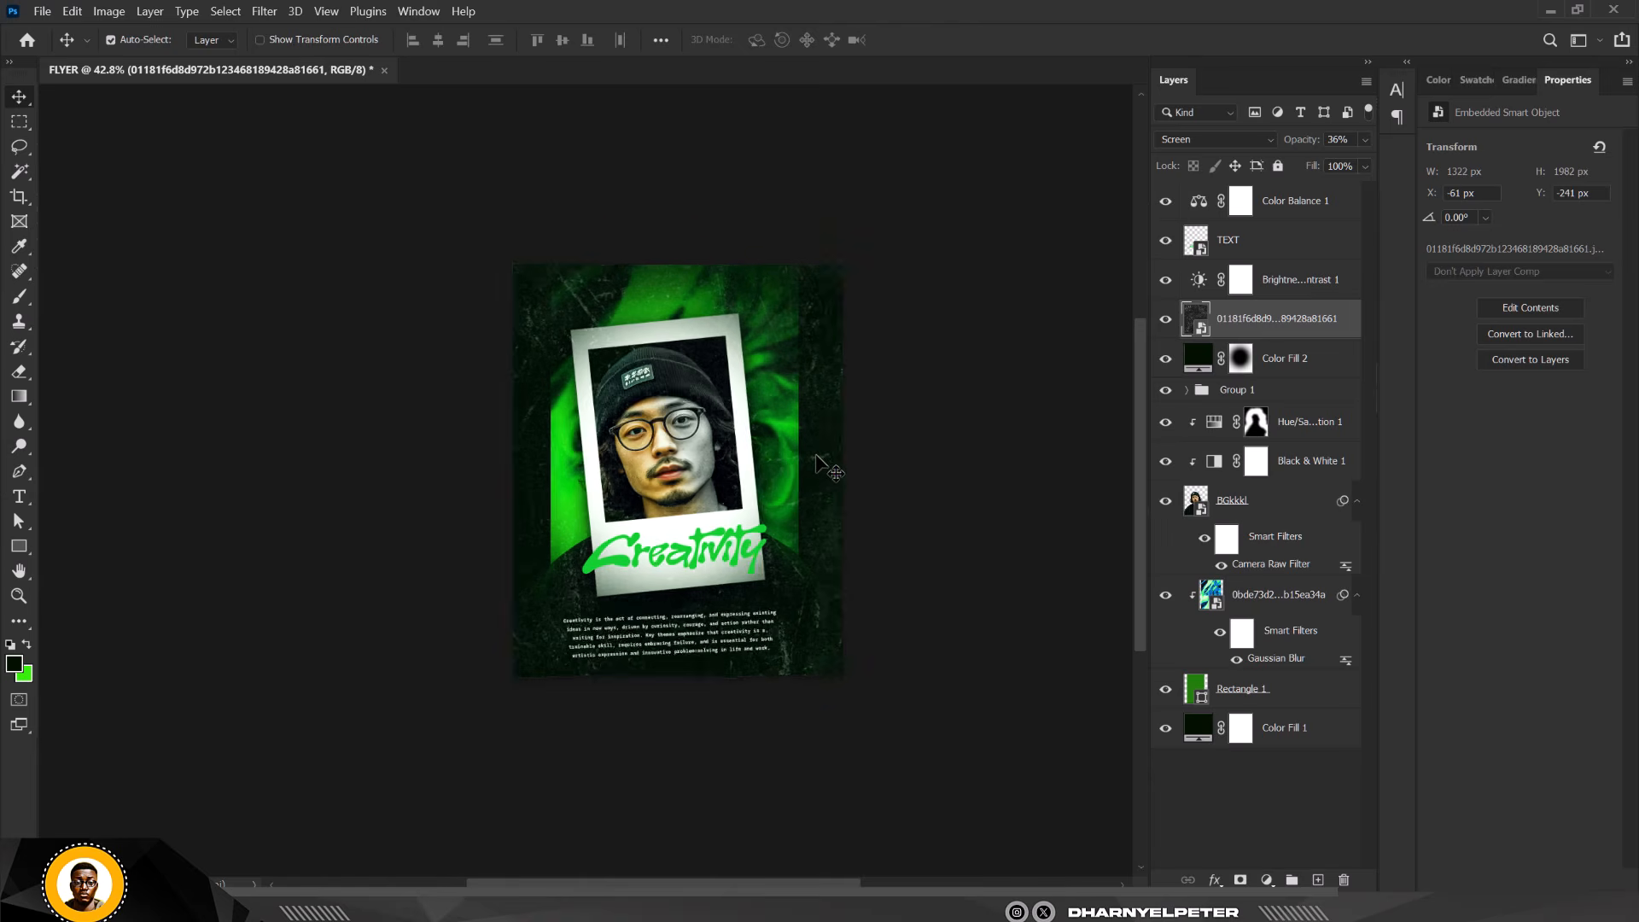
scroll(820, 465, up, 2)
key(alt+shift+bracketright)
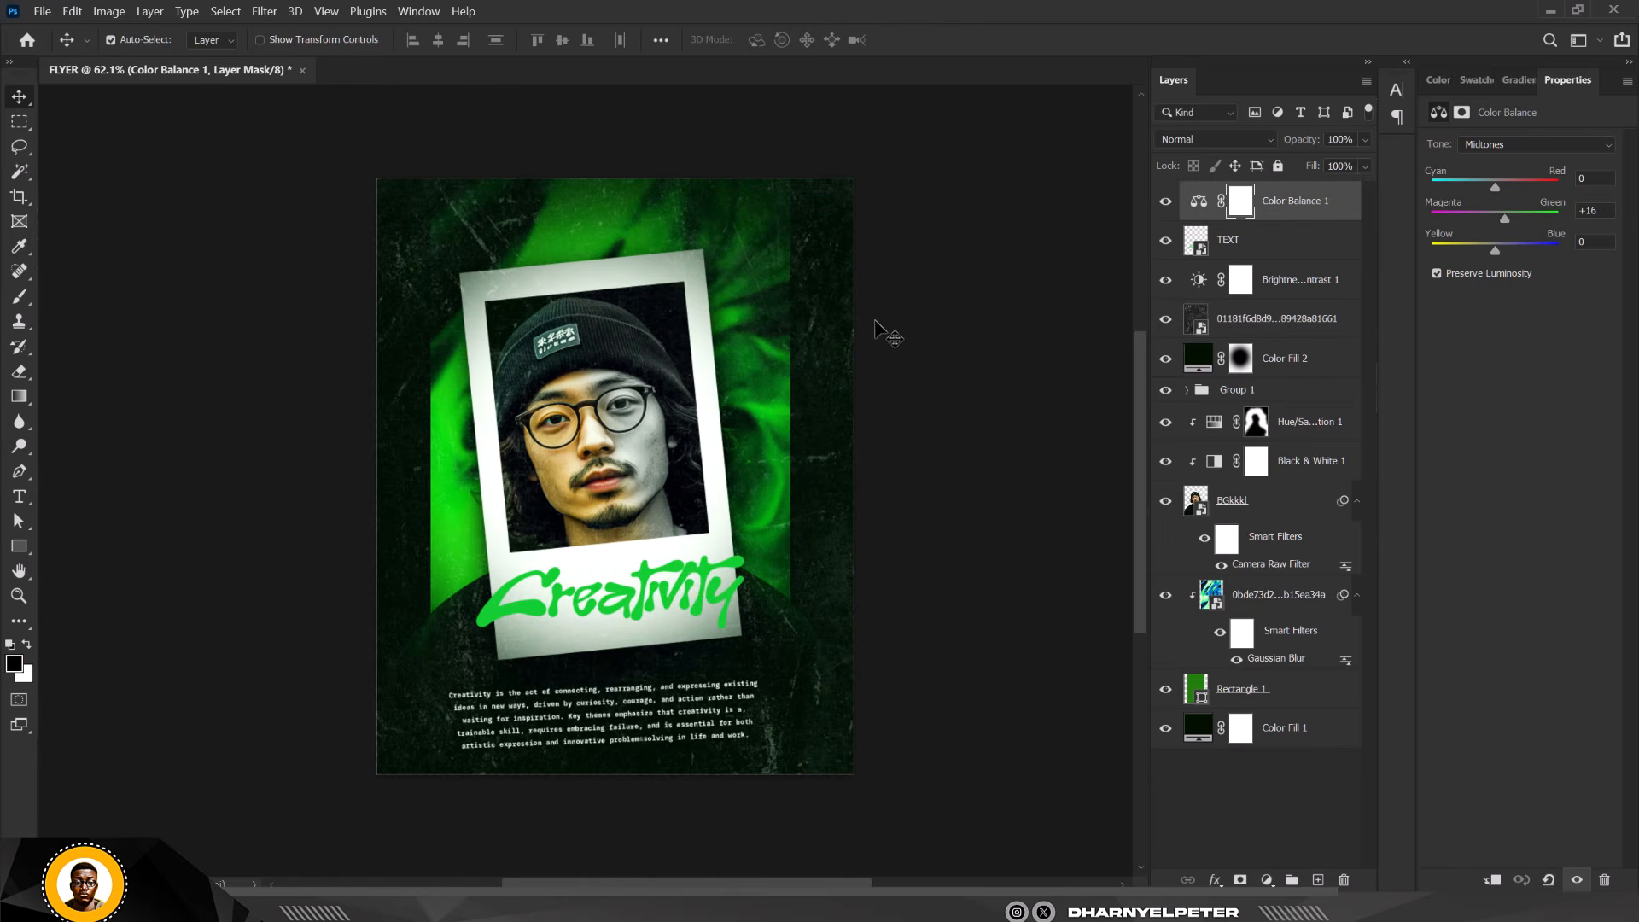
click(945, 342)
scroll(946, 343, up, 2)
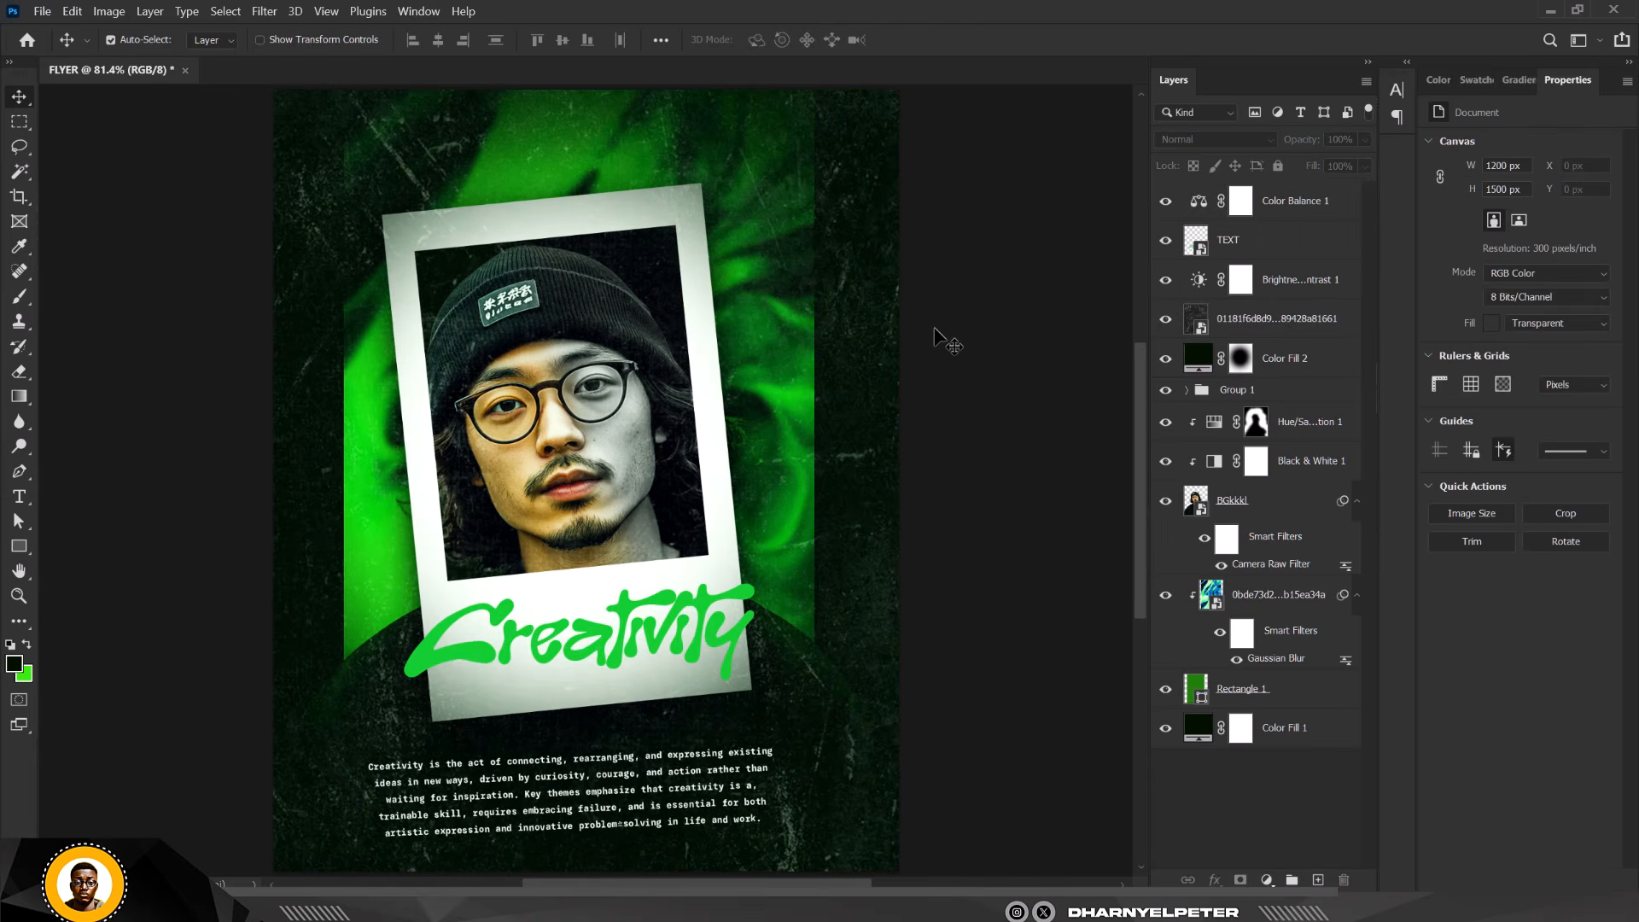